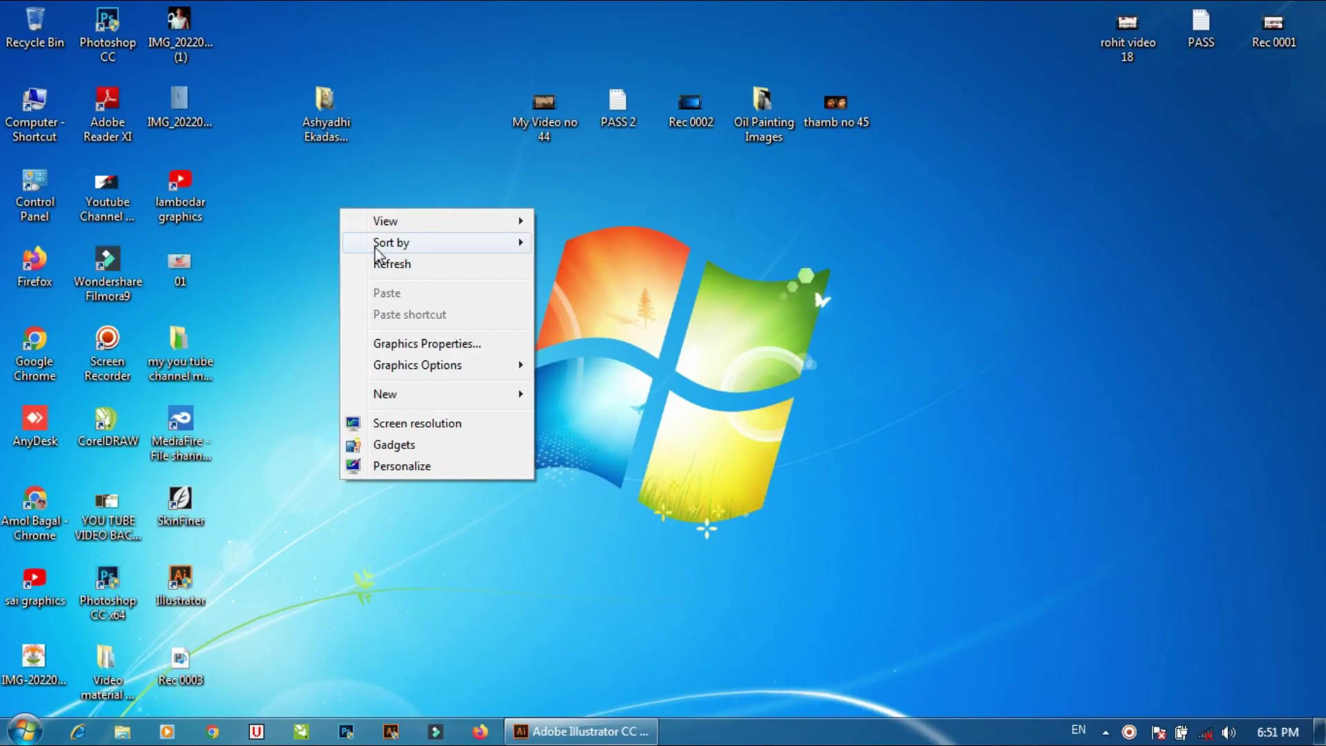
# Create a new Letter-size 792×612 pt landscape document, Untitled-2
pyautogui.click(391, 263)
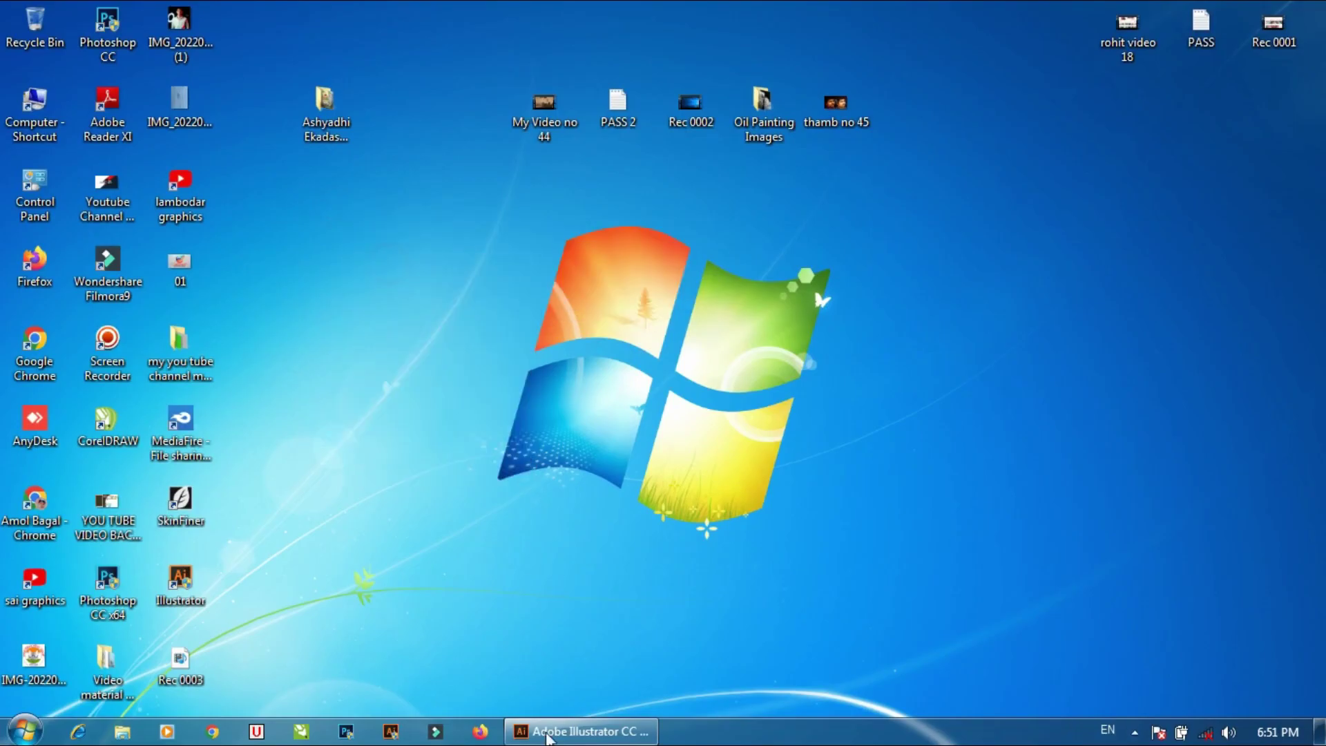
pyautogui.click(581, 730)
pyautogui.click(54, 14)
pyautogui.click(95, 35)
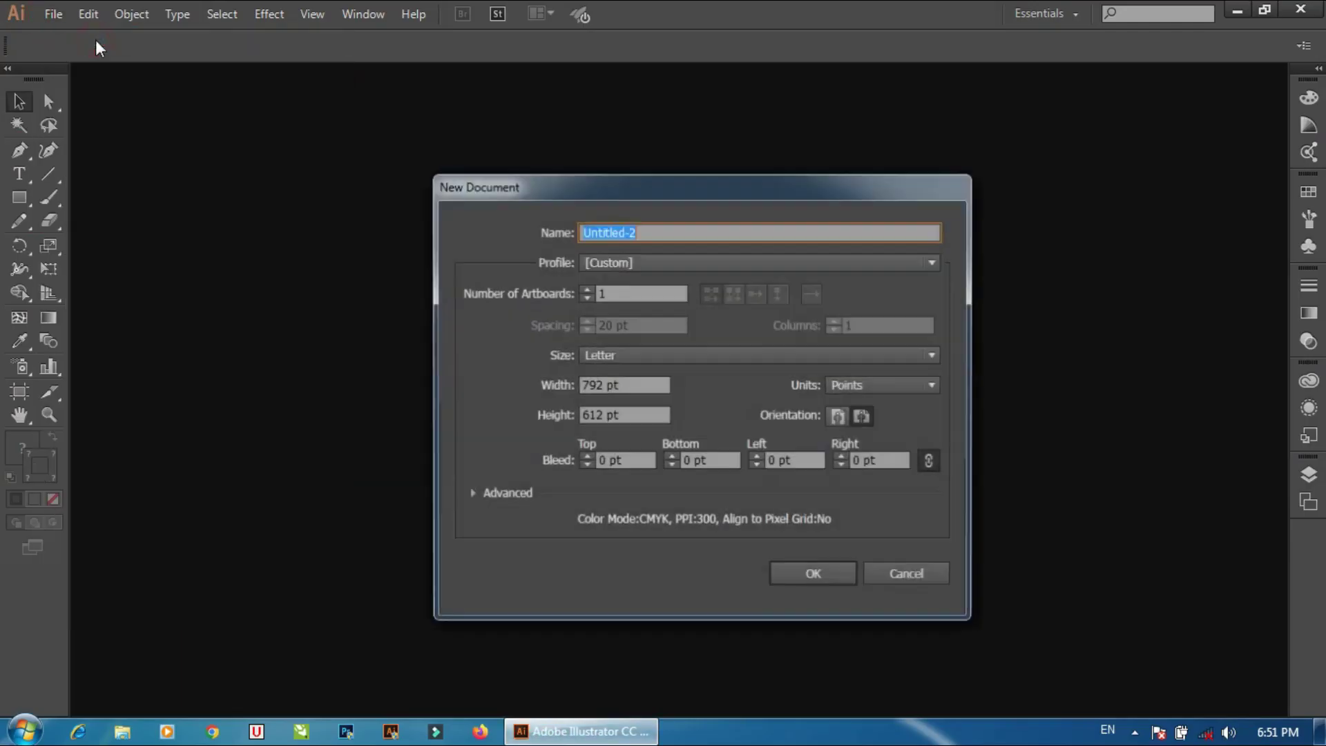
pyautogui.click(625, 384)
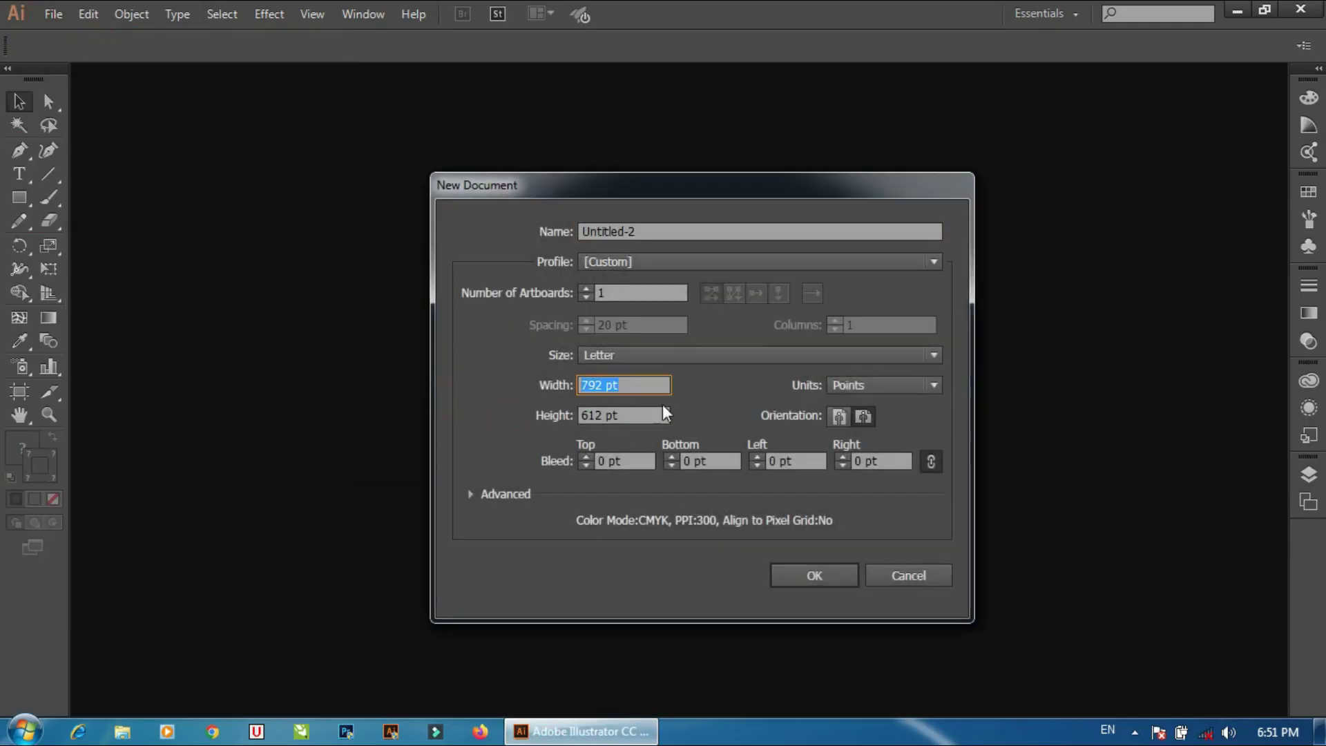
pyautogui.click(838, 417)
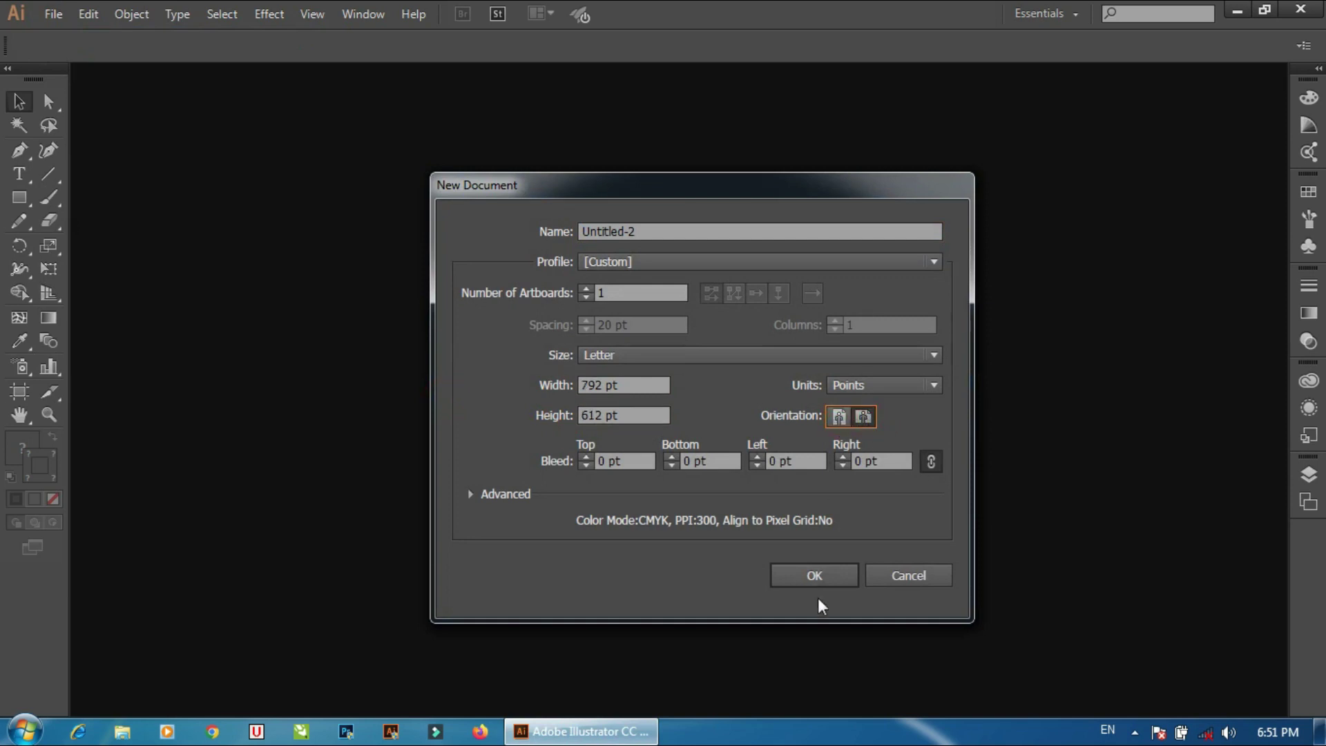
pyautogui.click(811, 573)
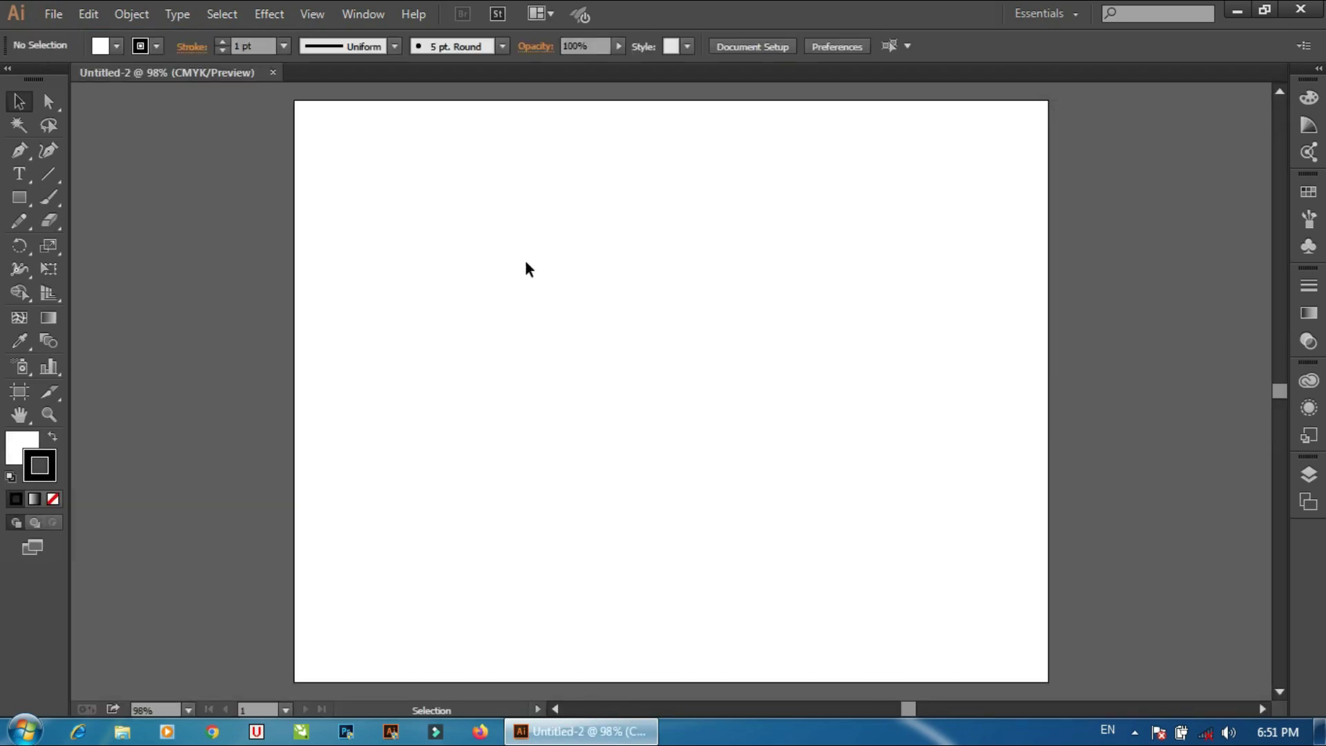
# Turn on rulers and the background grid, then zoom to a working view near 200%
pyautogui.hotkey('ctrl', '+')
pyautogui.hotkey('ctrl', '+')
pyautogui.hotkey('ctrl', 'r')
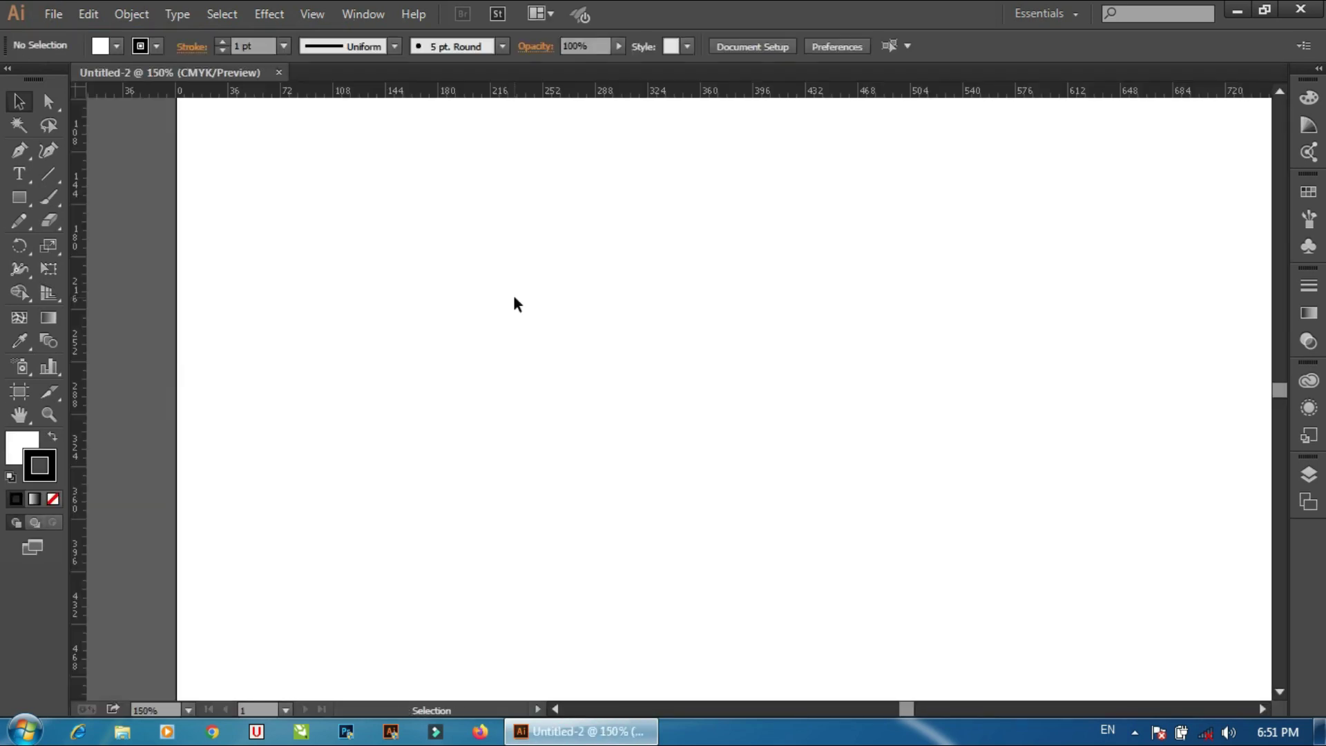
pyautogui.rightClick(436, 248)
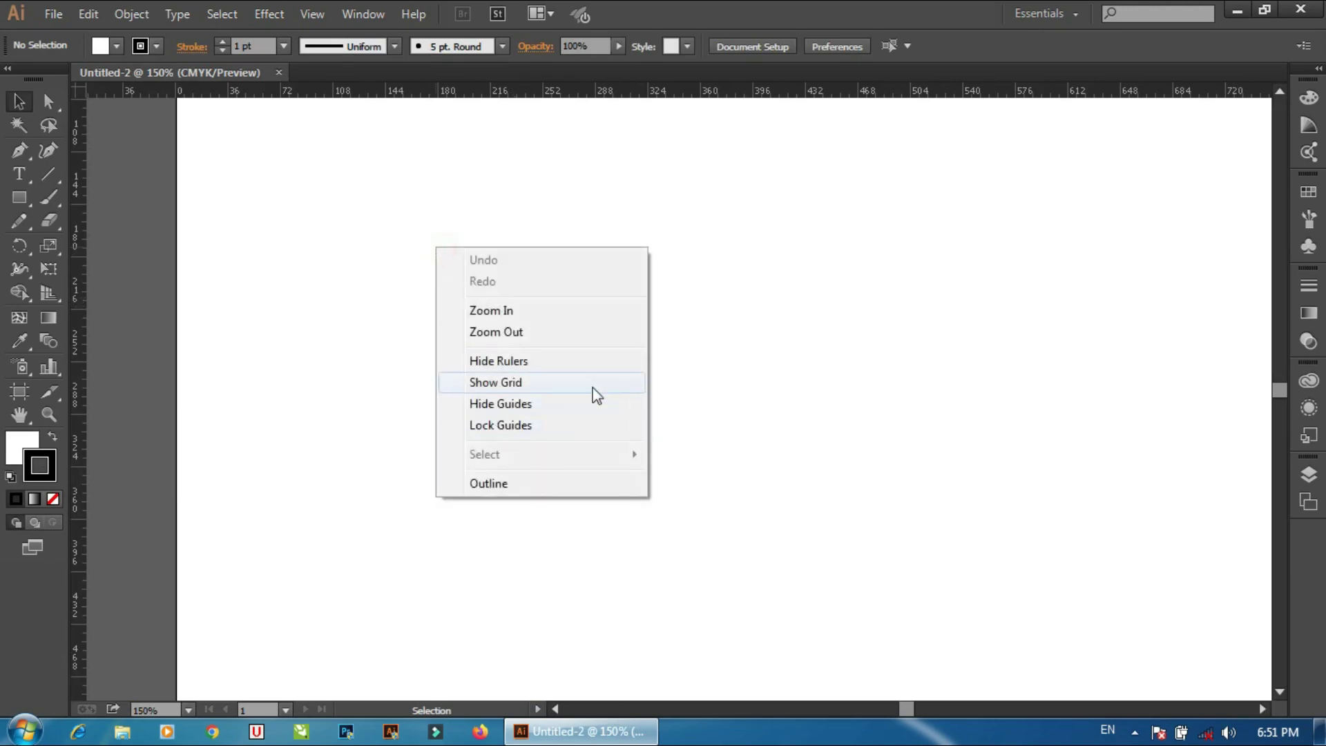
pyautogui.click(553, 392)
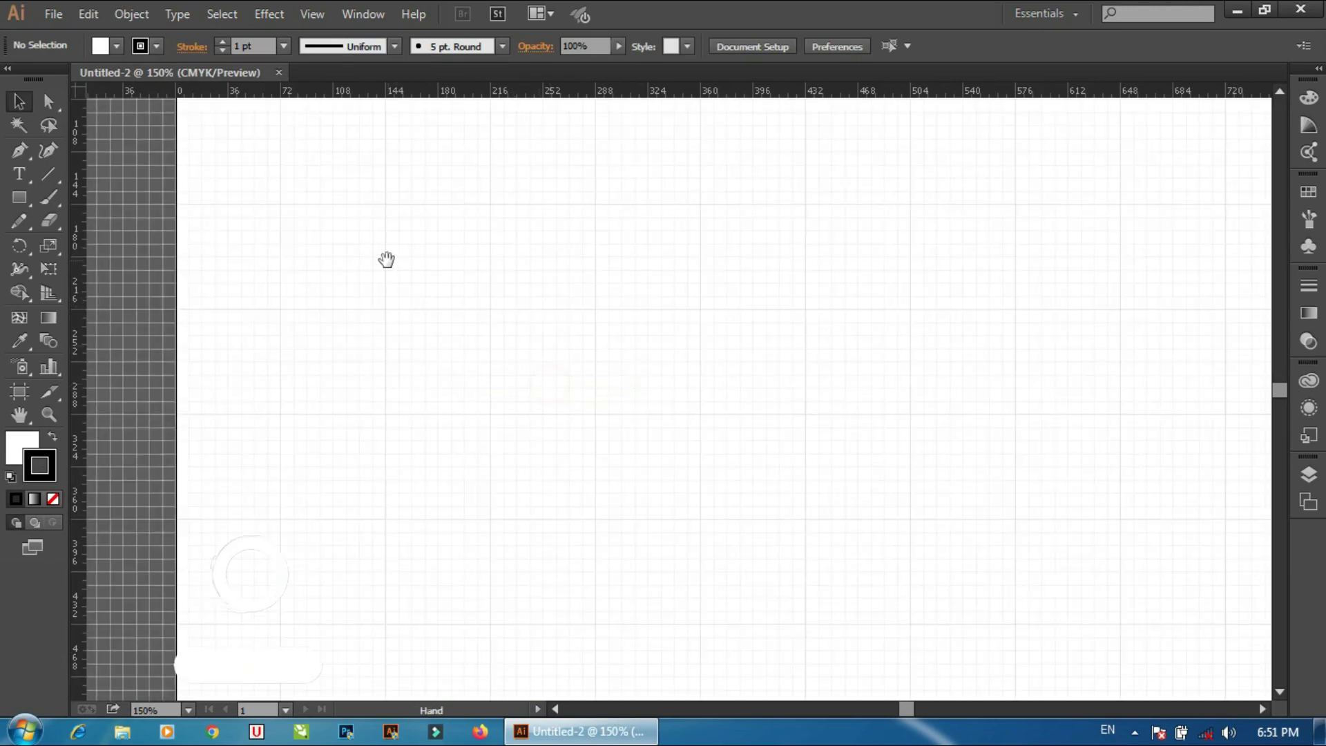
pyautogui.hotkey('ctrl', '+')
pyautogui.hotkey('ctrl', '+')
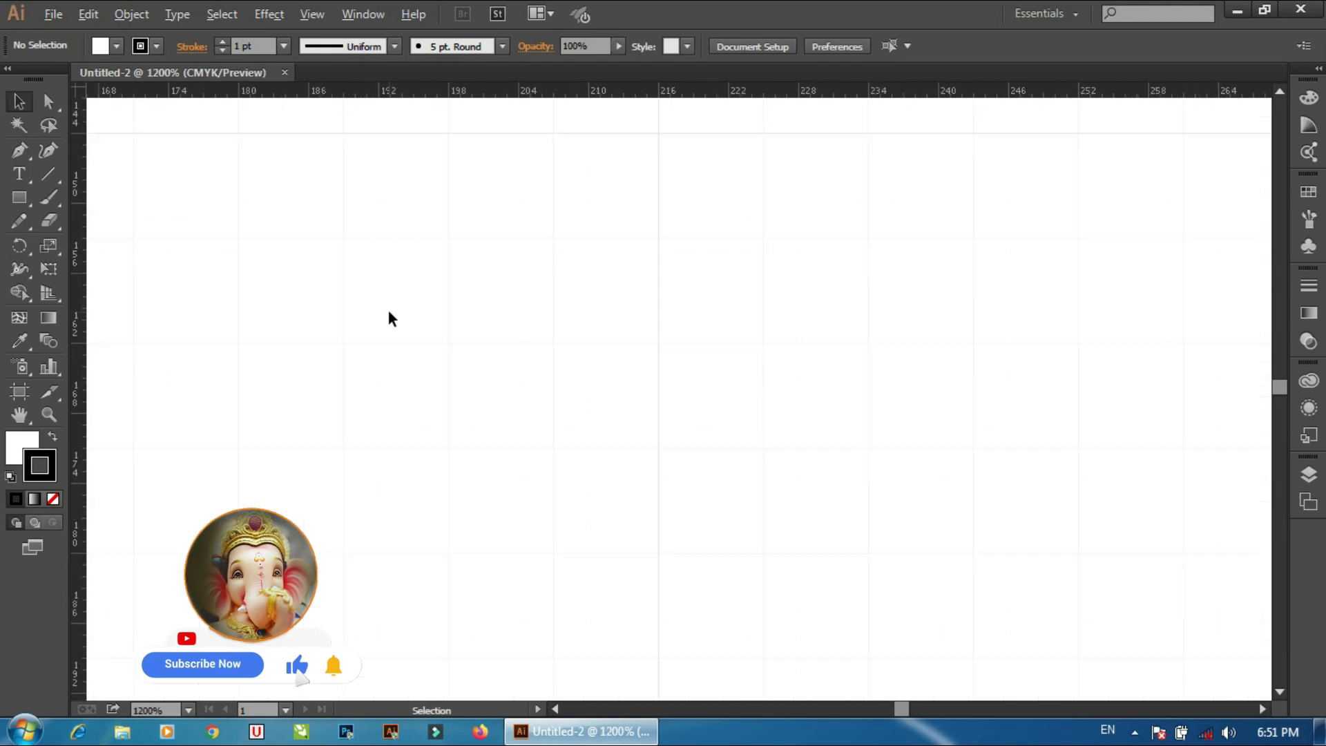
pyautogui.hotkey('ctrl', '+')
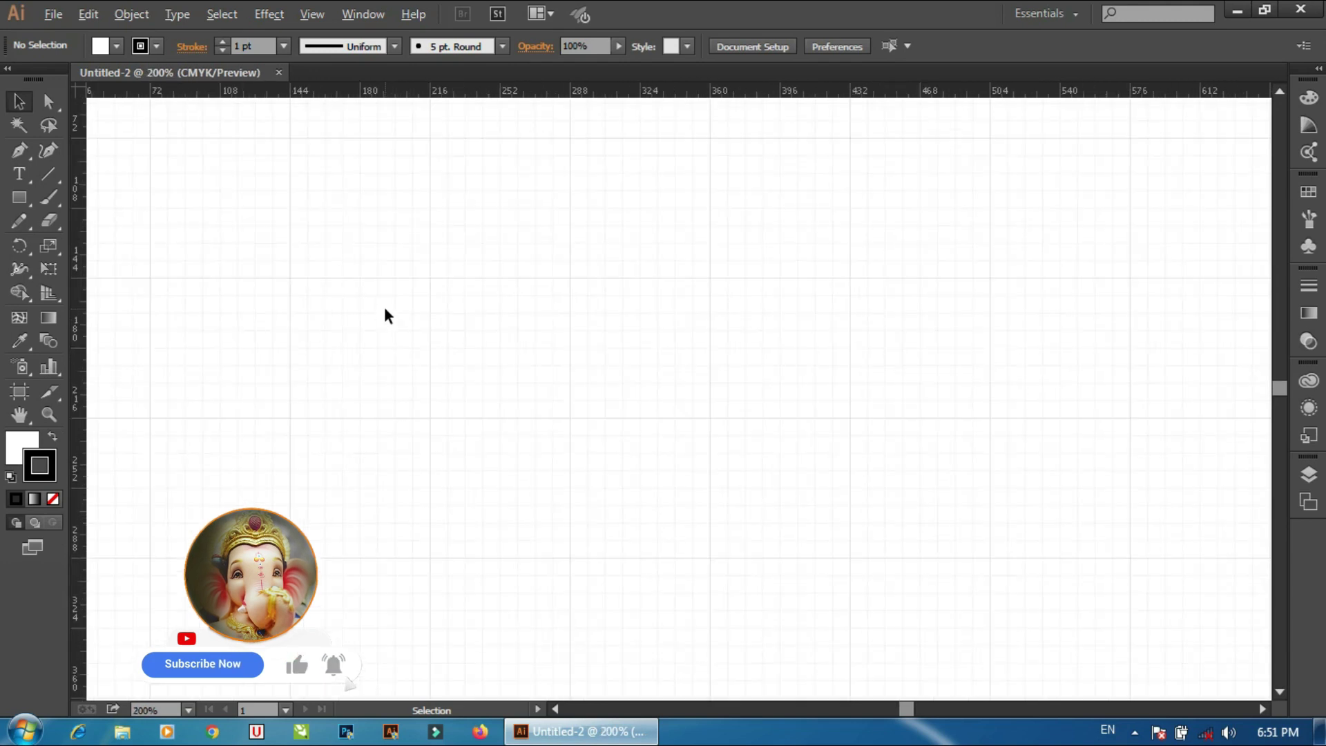
pyautogui.hotkey('ctrl', '-')
pyautogui.hotkey('ctrl', '-')
# Paint several trial Paintbrush strokes on the artboard and undo each one
pyautogui.press('b')
pyautogui.moveTo(429, 206); pyautogui.dragTo(448, 321)
pyautogui.hotkey('ctrl', 'z')
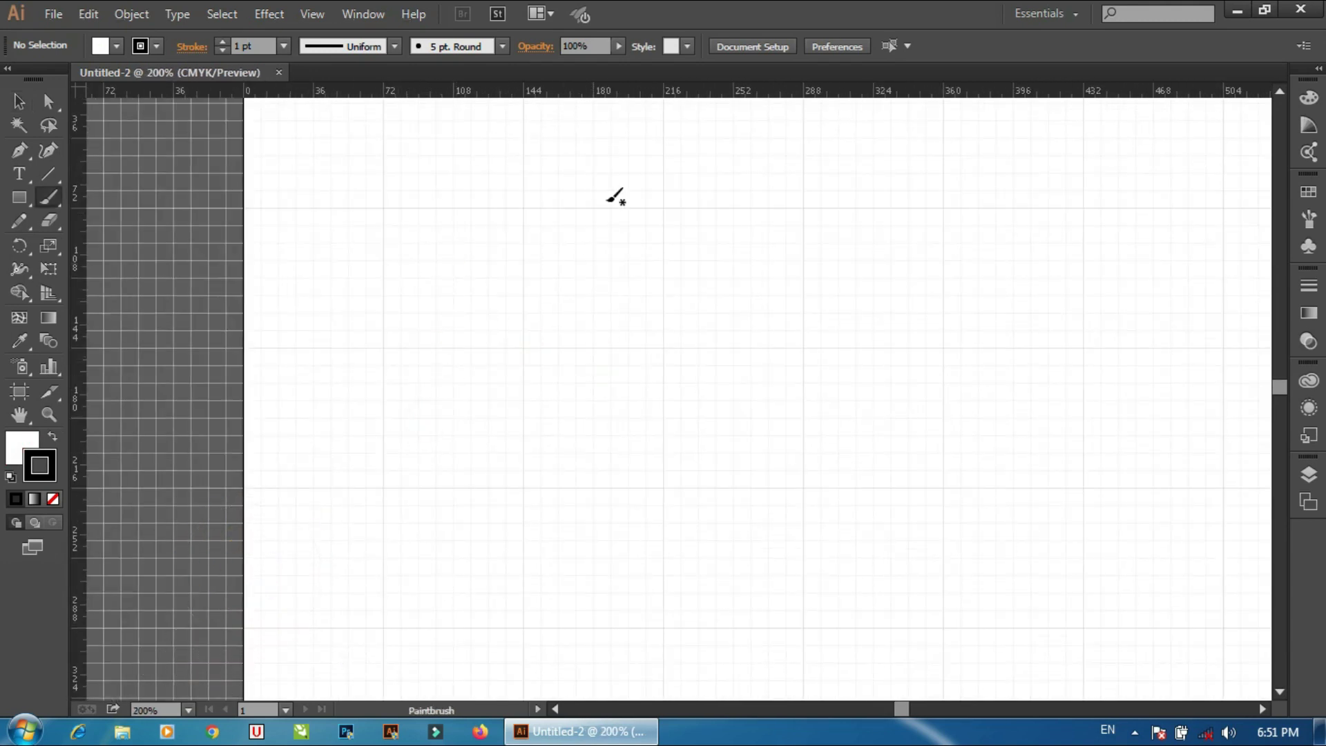
pyautogui.moveTo(552, 260); pyautogui.dragTo(526, 315)
pyautogui.hotkey('ctrl', 'z')
pyautogui.moveTo(497, 191); pyautogui.dragTo(500, 215)
pyautogui.moveTo(444, 449); pyautogui.dragTo(423, 463)
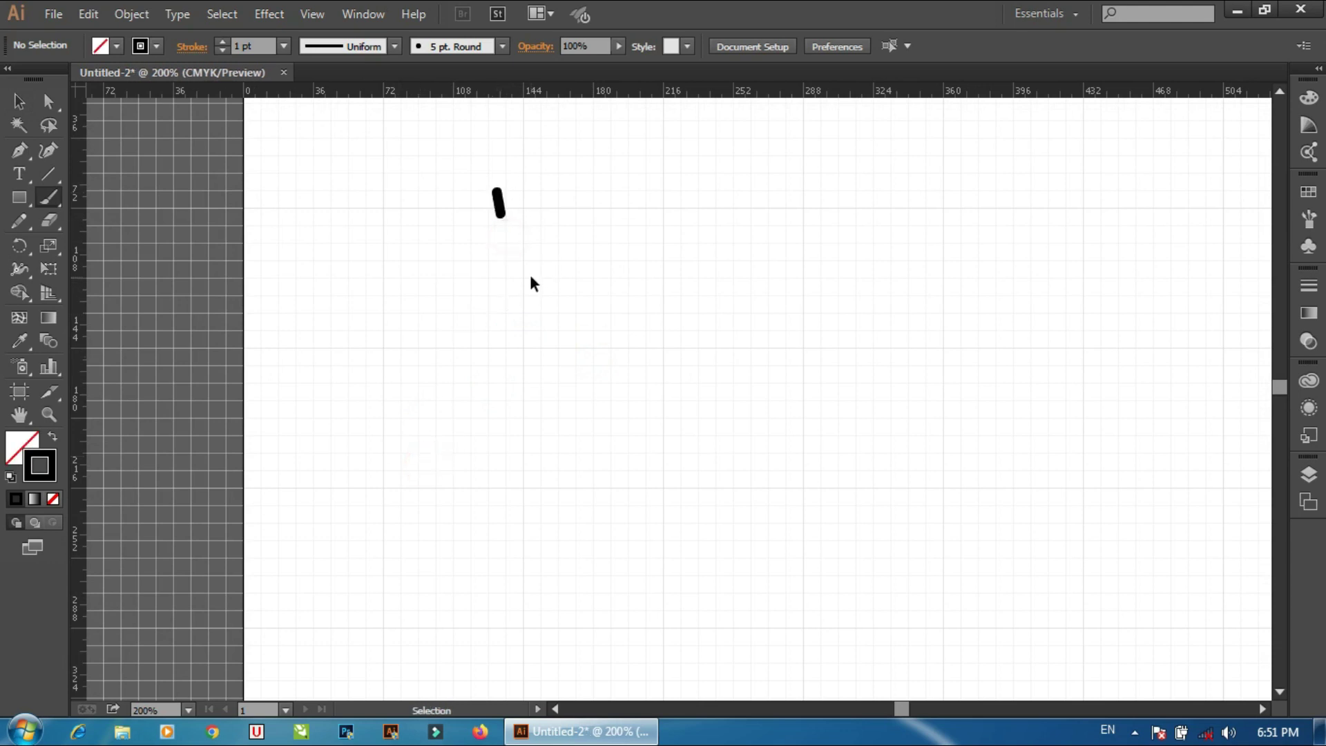
pyautogui.hotkey('ctrl', 'z')
pyautogui.moveTo(472, 155); pyautogui.dragTo(464, 349)
pyautogui.hotkey('ctrl', 'z')
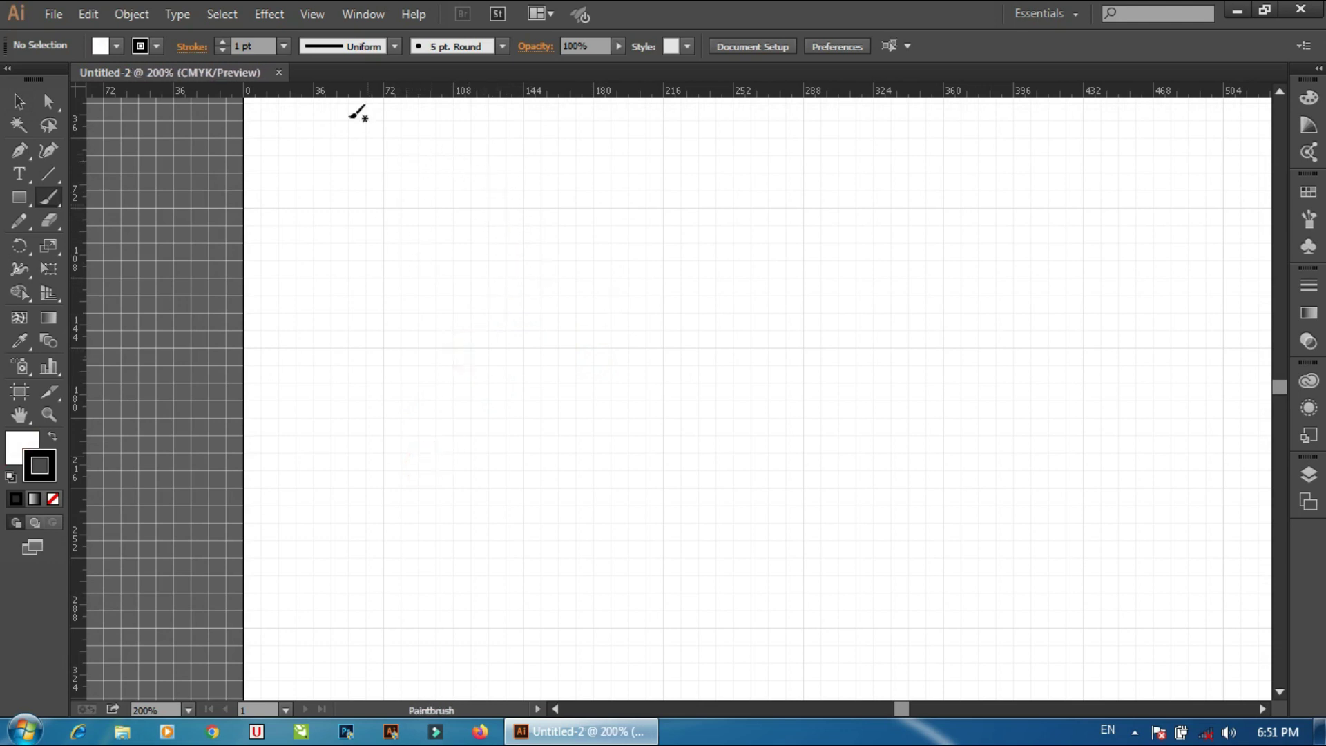
# Load the Artistic_Calligraphic brush library from the brush list
pyautogui.click(502, 46)
pyautogui.press('Escape')
pyautogui.click(502, 46)
pyautogui.click(321, 198)
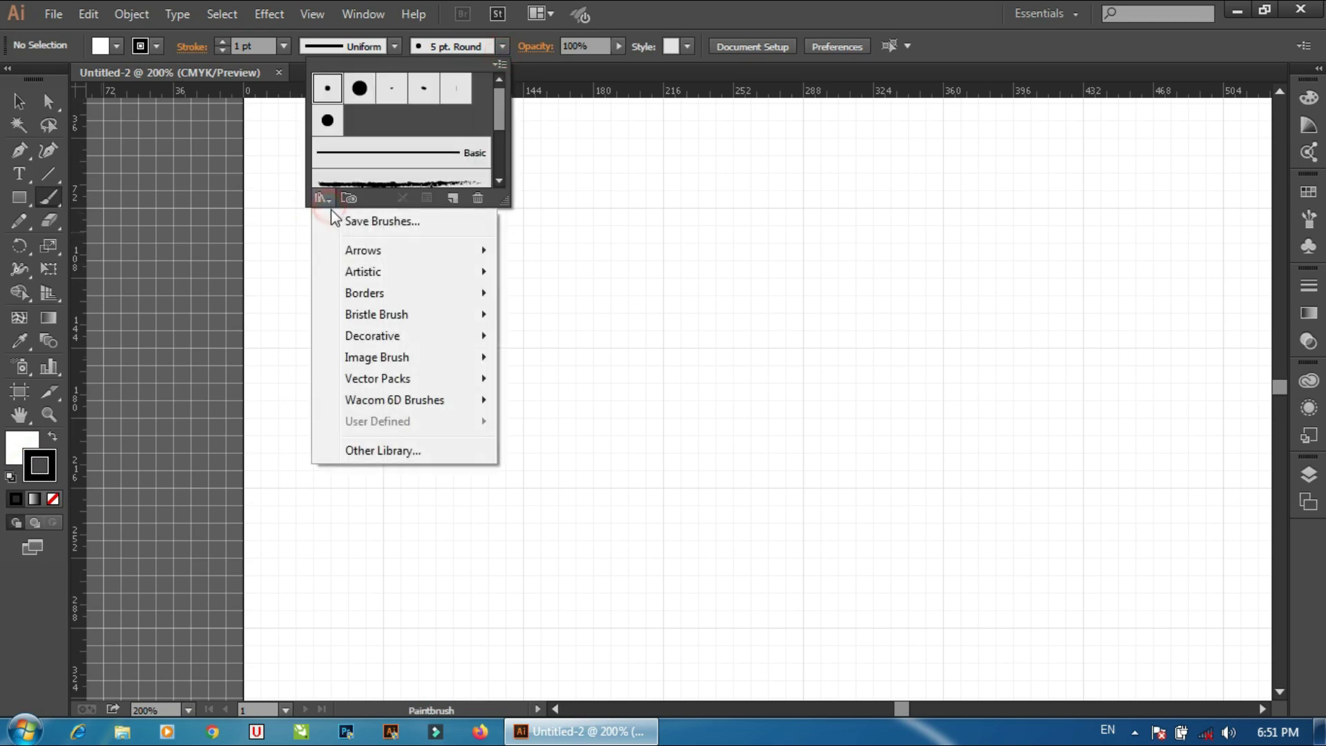
pyautogui.click(587, 273)
pyautogui.click(1152, 128)
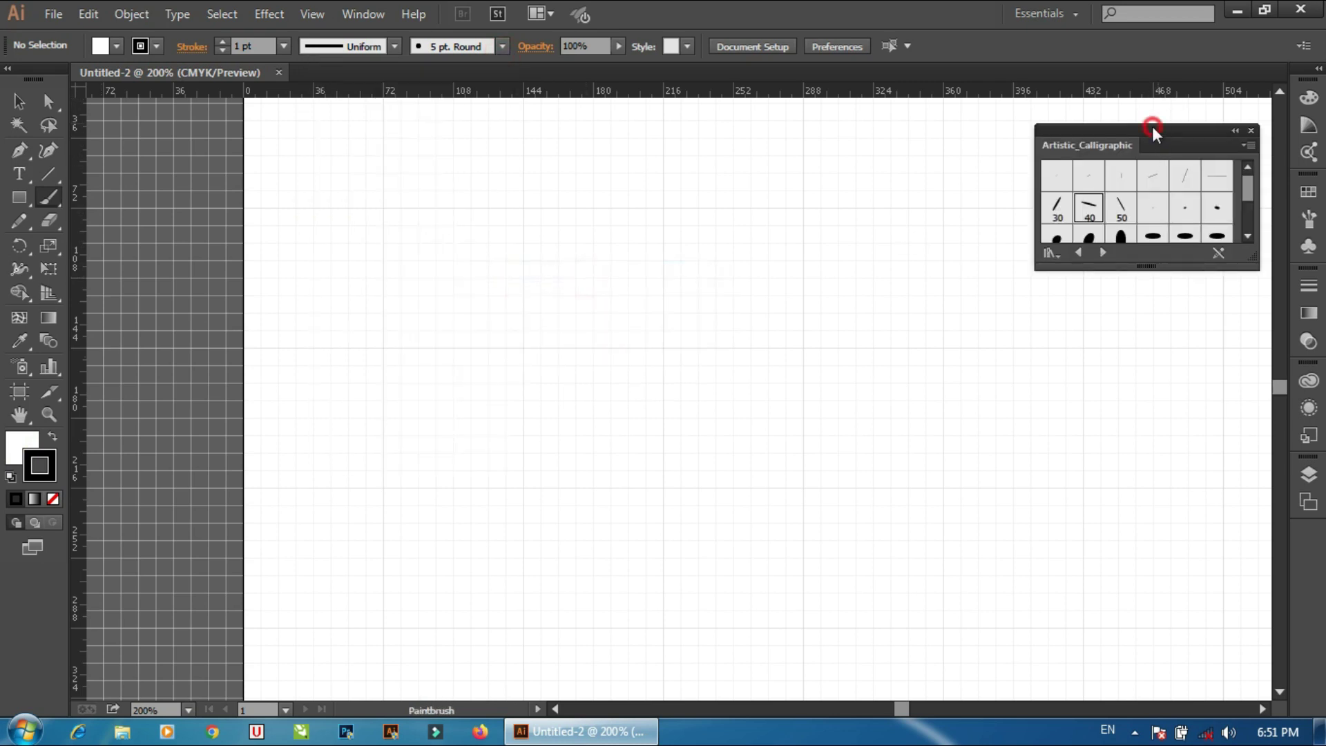
# Paint a thick crescent blade stroke with the 40 pt Flat calligraphic brush
pyautogui.hotkey('ctrl', 'z')
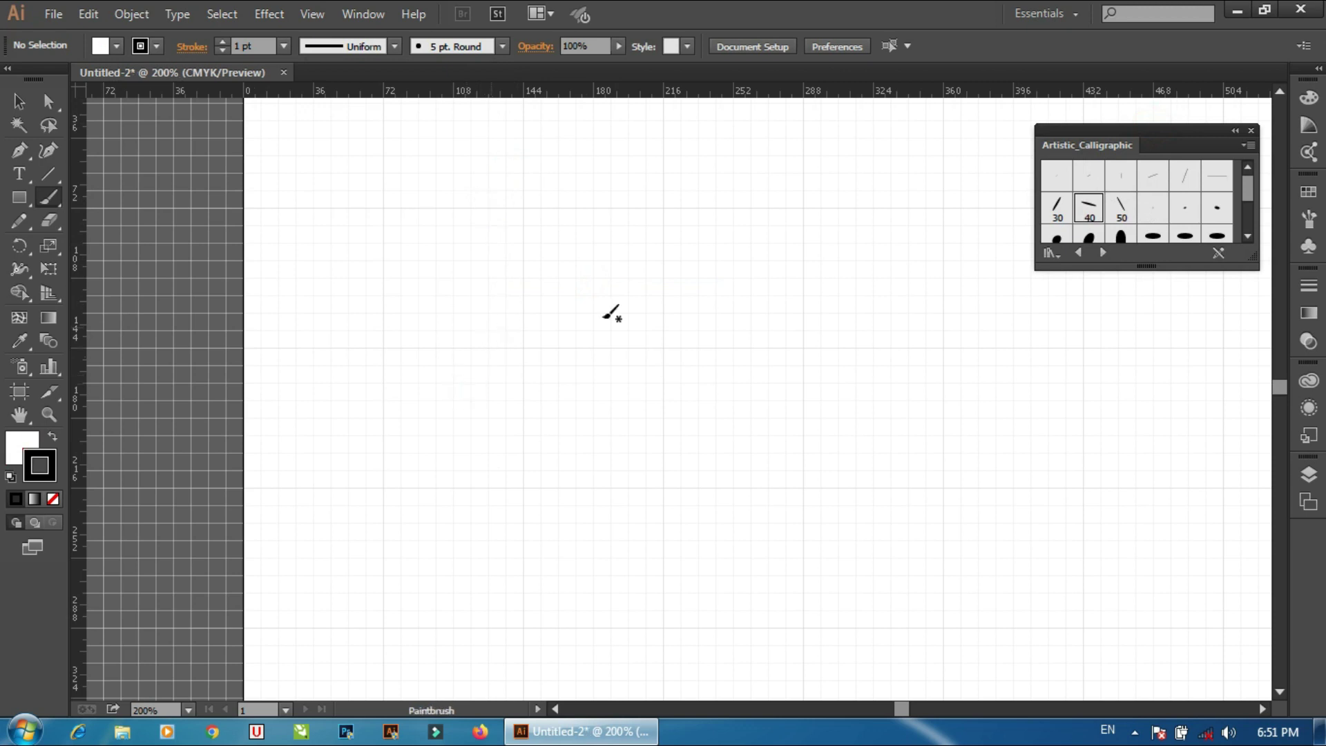
pyautogui.click(1089, 207)
pyautogui.moveTo(461, 200); pyautogui.dragTo(450, 397)
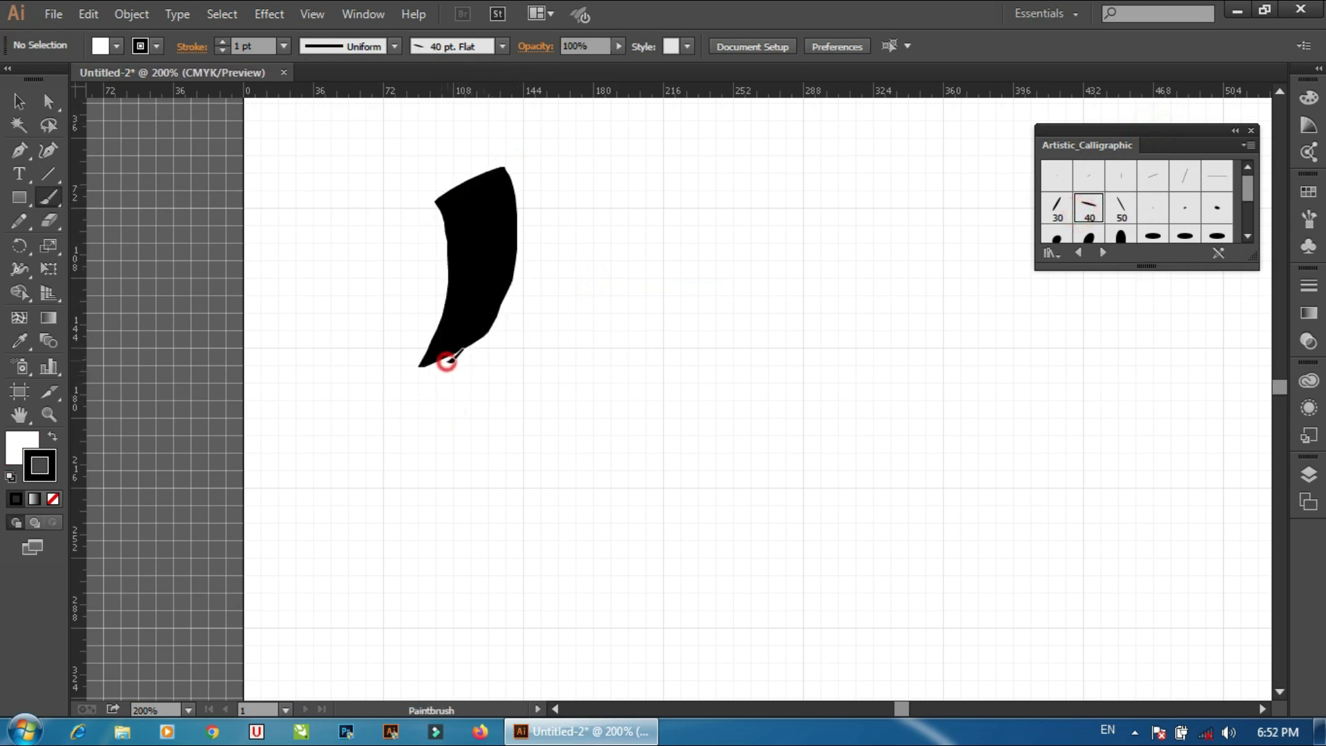
pyautogui.moveTo(482, 176); pyautogui.dragTo(467, 368)
pyautogui.hotkey('ctrl', 'z')
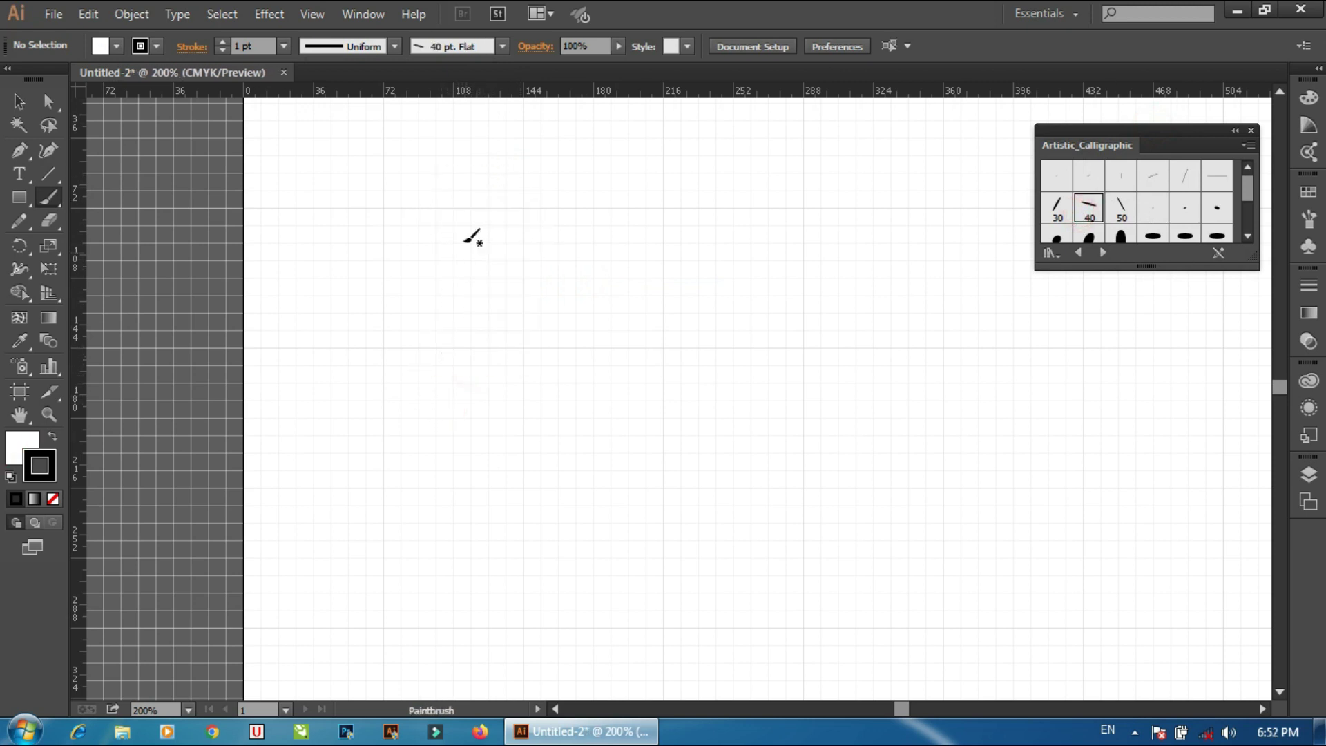
pyautogui.moveTo(459, 179); pyautogui.dragTo(458, 349)
pyautogui.hotkey('ctrl', 'z')
pyautogui.moveTo(441, 146)
pyautogui.mouseDown()
pyautogui.moveTo(449, 346)
pyautogui.moveTo(627, 541)
pyautogui.mouseUp()
# Paint a long diagonal stroke running down-right from the crescent's lower tip
pyautogui.hotkey('ctrl', 'z')
pyautogui.moveTo(422, 332); pyautogui.dragTo(701, 548)
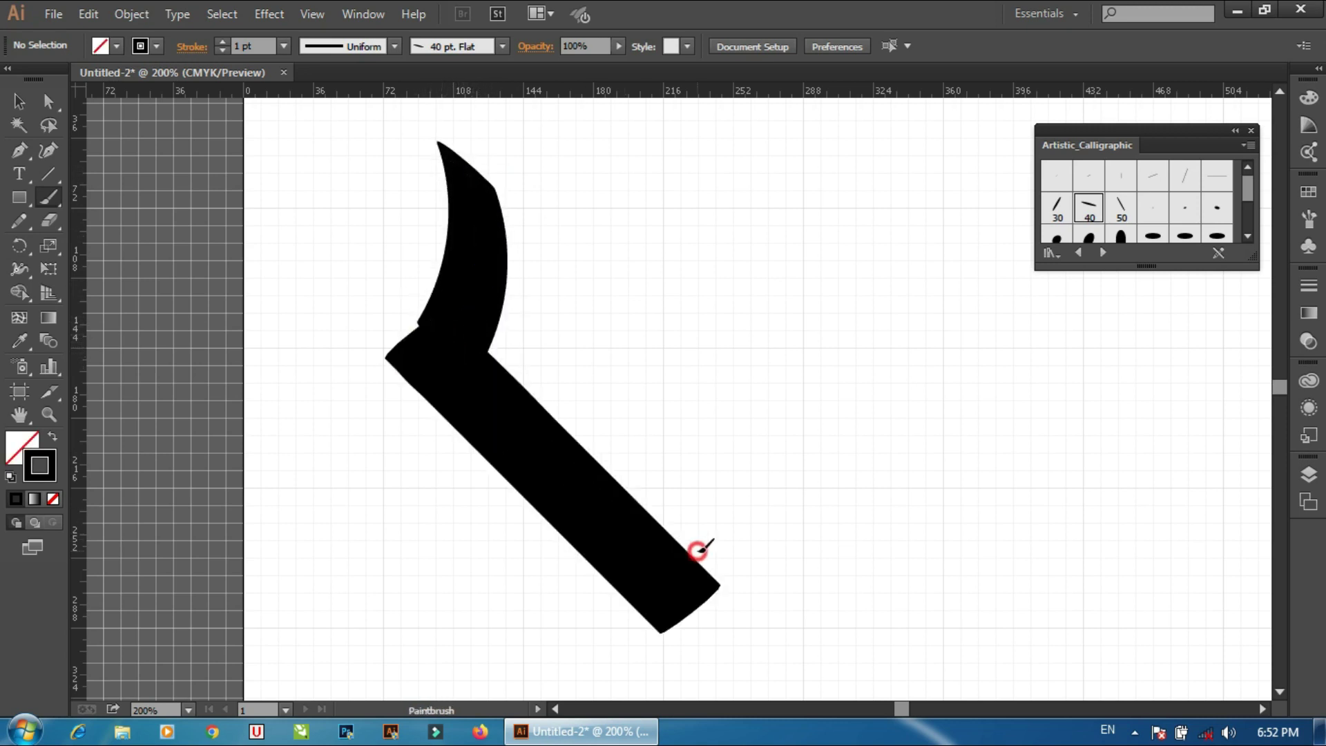
pyautogui.hotkey('ctrl', 'z')
pyautogui.moveTo(449, 339); pyautogui.dragTo(606, 524)
pyautogui.hotkey('ctrl', 'z')
pyautogui.moveTo(438, 307); pyautogui.dragTo(674, 562)
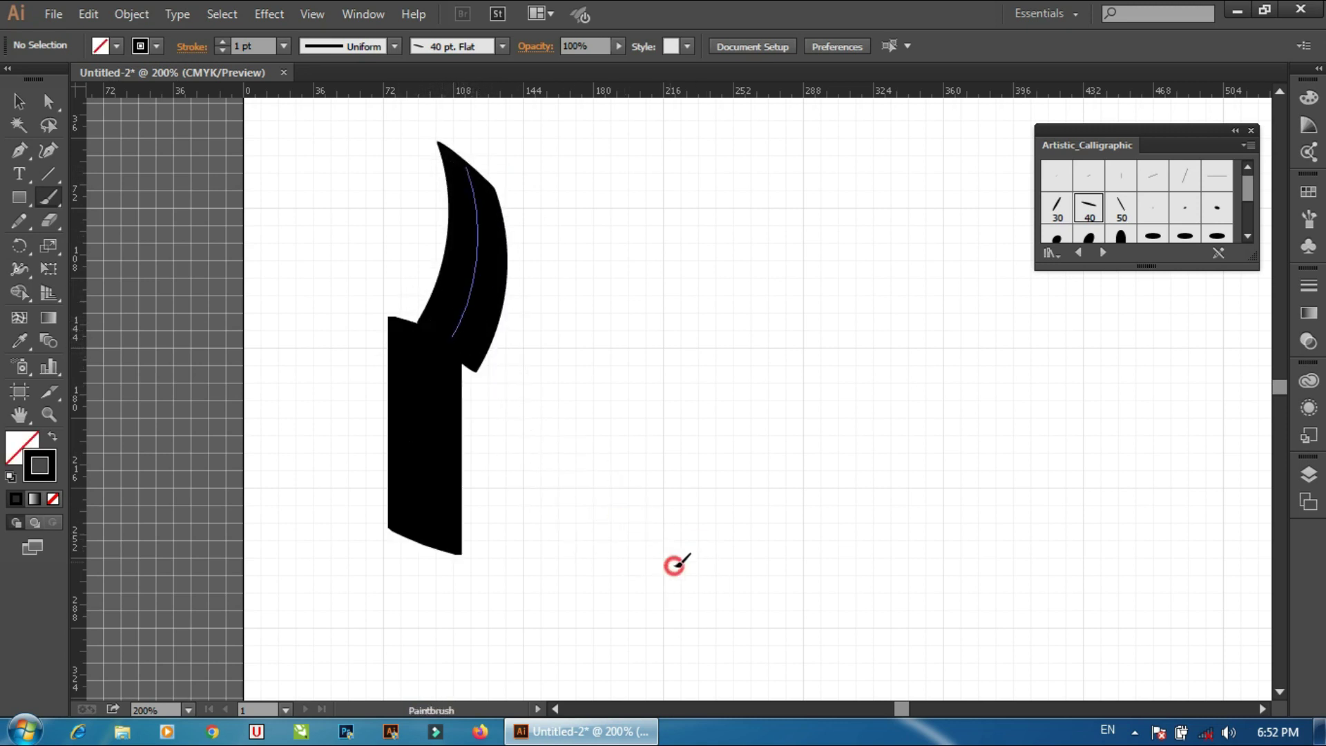
pyautogui.hotkey('ctrl', 'z')
pyautogui.moveTo(417, 340); pyautogui.dragTo(666, 589)
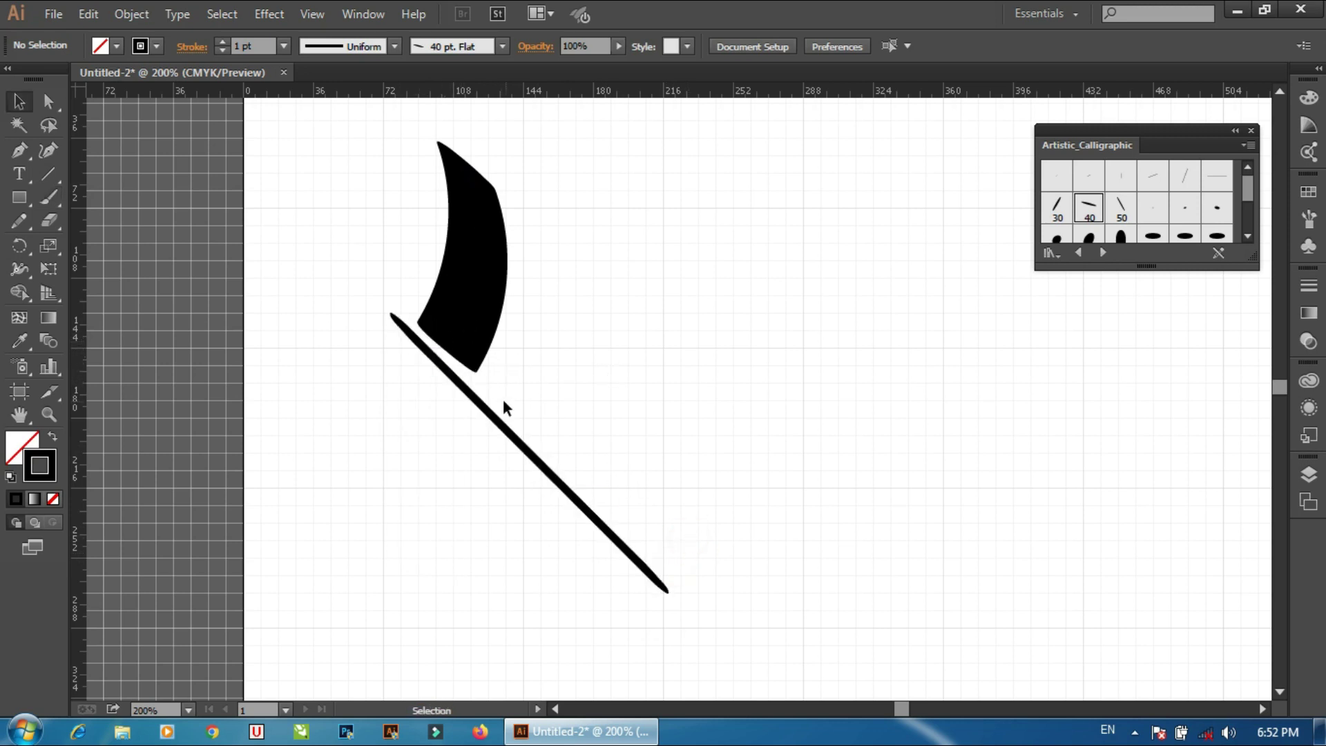
# Nudge the diagonal tail stroke up, then right and down into position
pyautogui.click(483, 405)
pyautogui.press('Up')
pyautogui.press('Up')
pyautogui.press('Up')
pyautogui.press('Up')
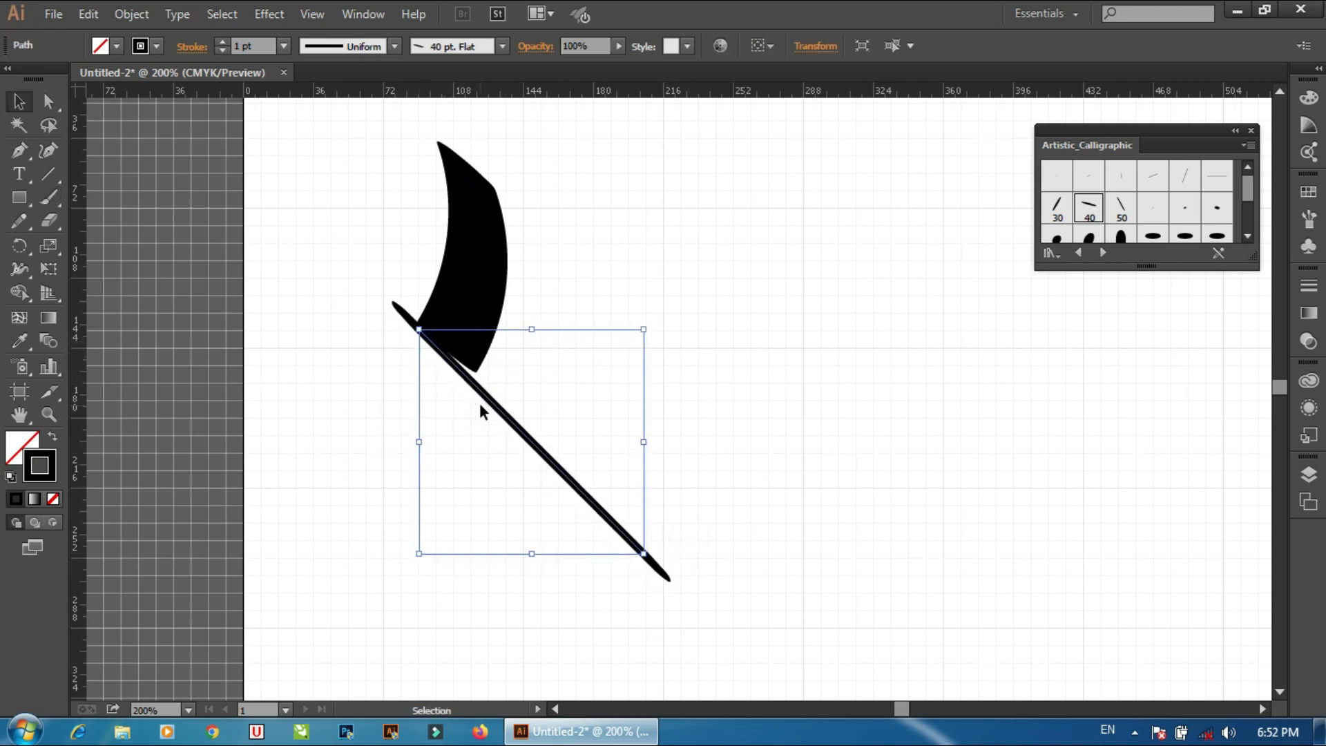
pyautogui.press('Right')
pyautogui.press('Right')
pyautogui.press('Right')
pyautogui.press('Right')
pyautogui.press('Right')
pyautogui.press('Right')
pyautogui.press('Down')
pyautogui.press('Down')
pyautogui.press('Down')
pyautogui.press('Down')
pyautogui.press('Down')
pyautogui.press('Down')
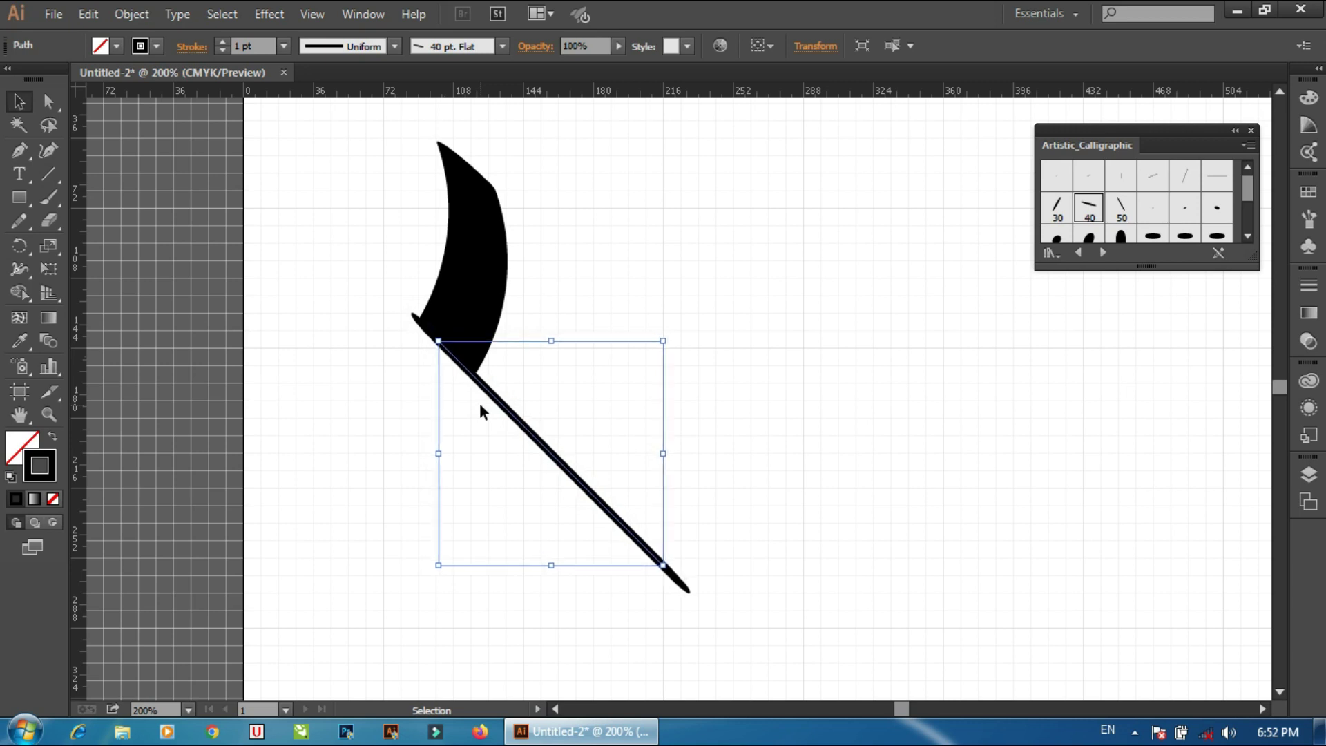
pyautogui.press('Right')
pyautogui.press('Down')
pyautogui.press('Down')
pyautogui.press('Down')
pyautogui.press('Down')
pyautogui.press('Down')
pyautogui.press('Right')
pyautogui.press('Right')
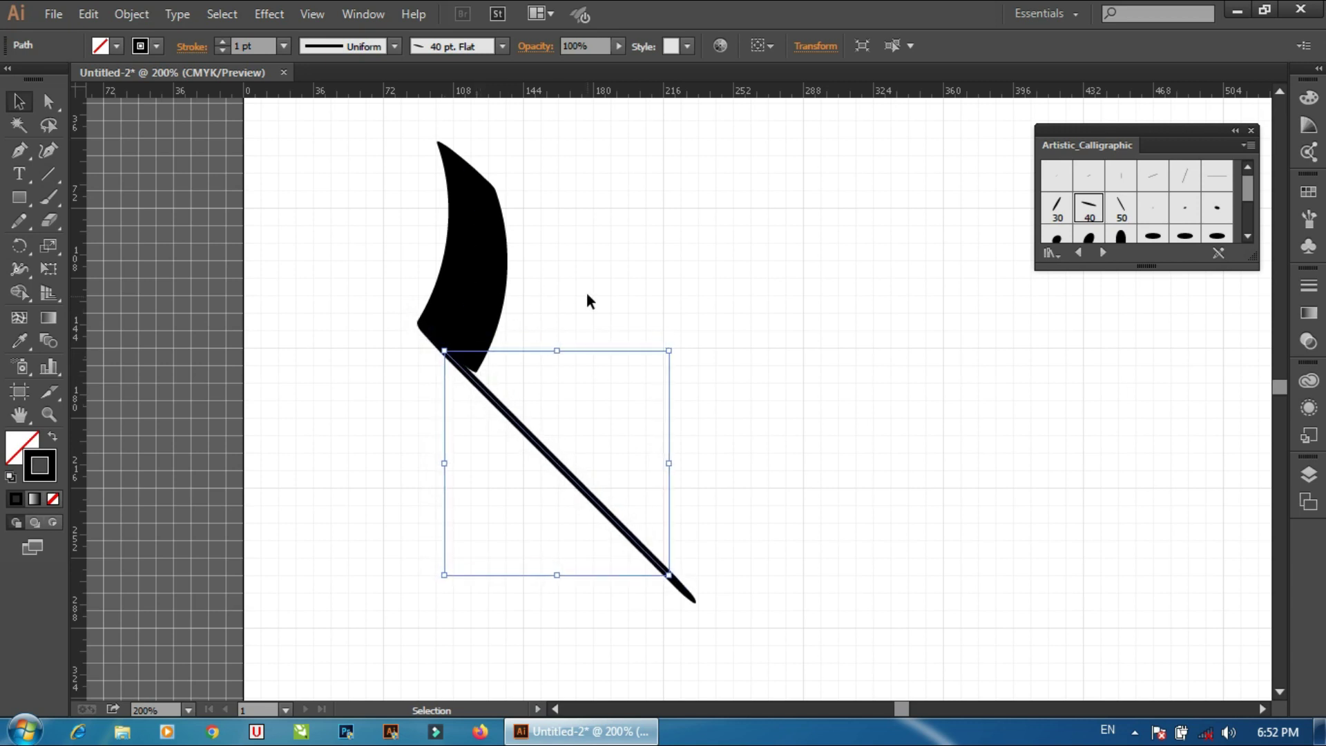
pyautogui.click(533, 287)
# Rotate the crescent blade and the diagonal tail slightly into steeper positions
pyautogui.click(492, 295)
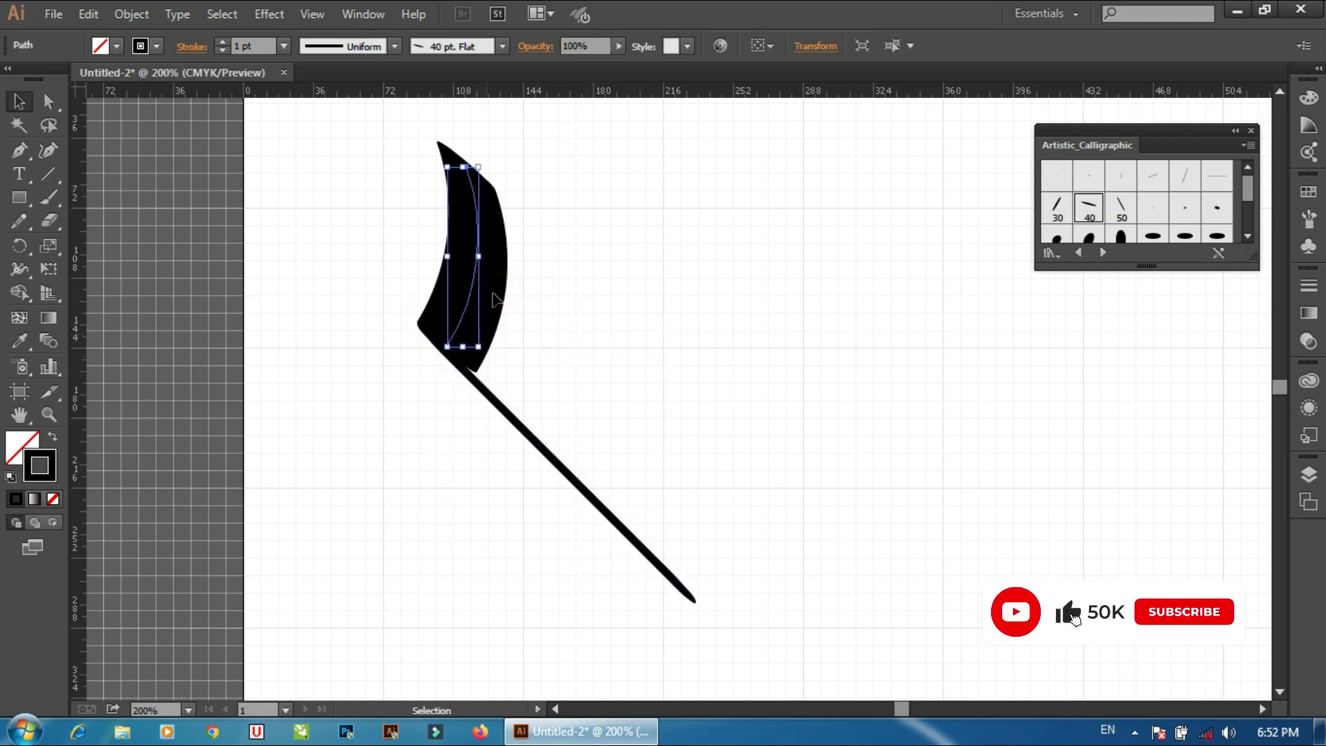
pyautogui.moveTo(484, 158); pyautogui.dragTo(489, 163)
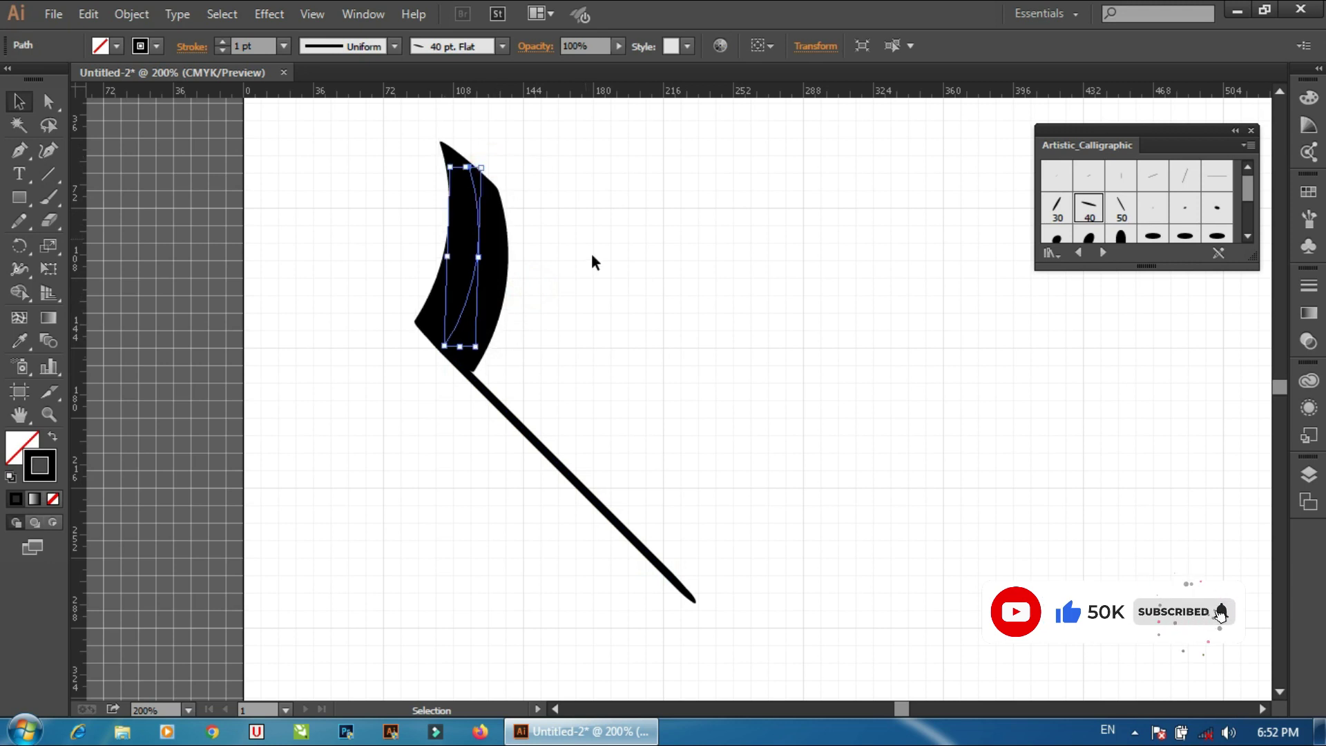
pyautogui.click(546, 287)
pyautogui.moveTo(552, 360); pyautogui.dragTo(381, 373)
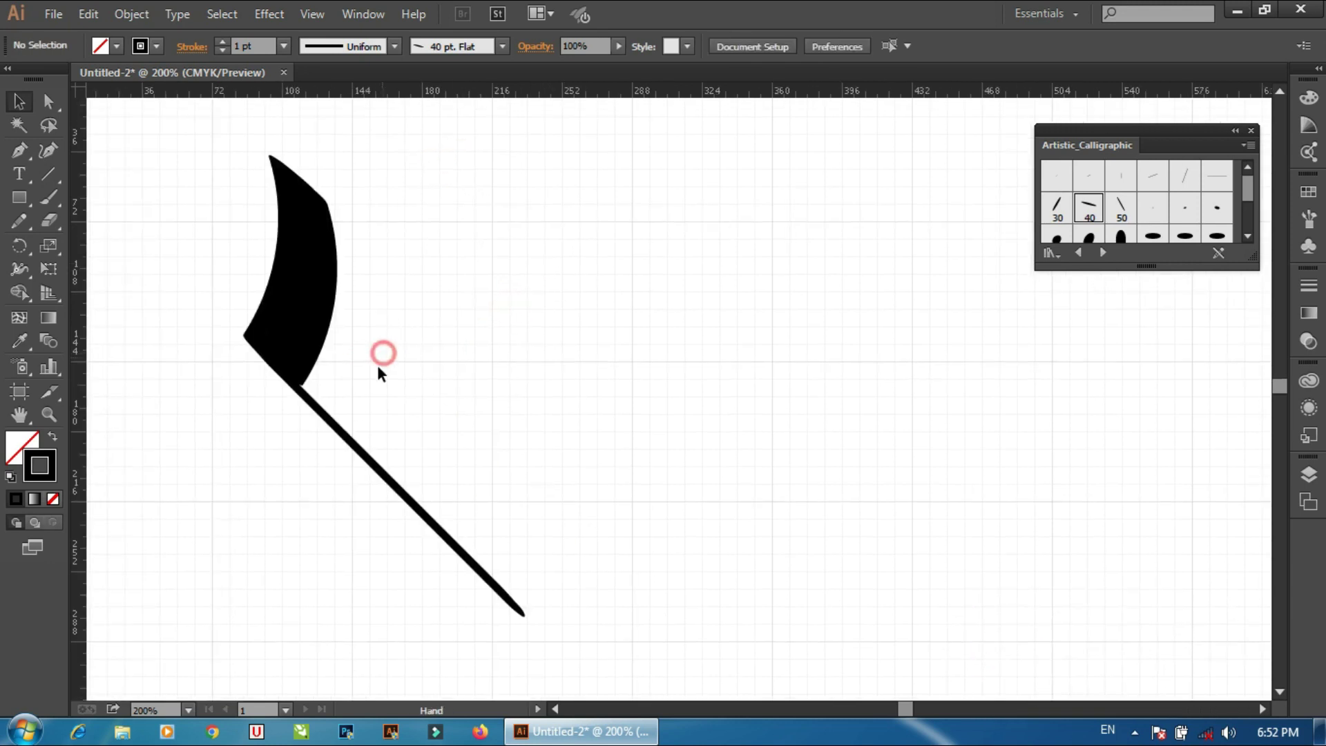
pyautogui.click(318, 407)
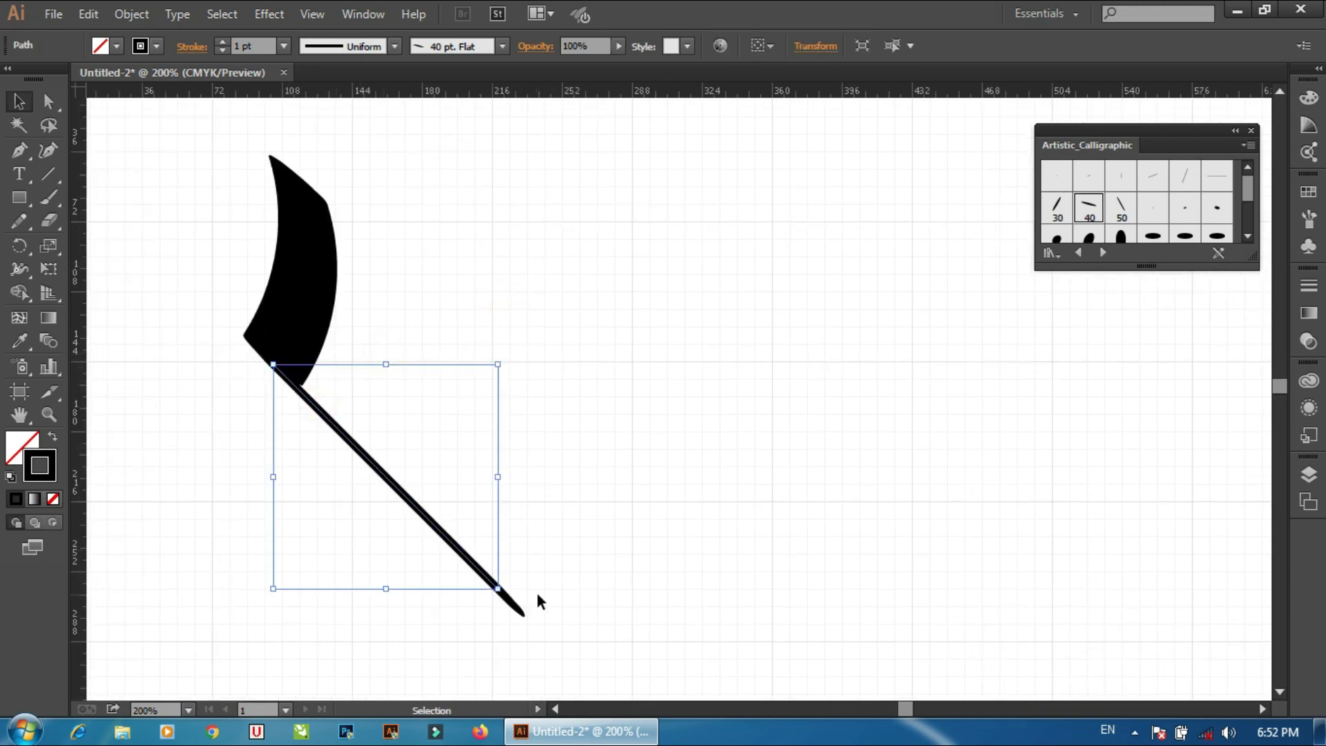
pyautogui.moveTo(506, 596); pyautogui.dragTo(513, 591)
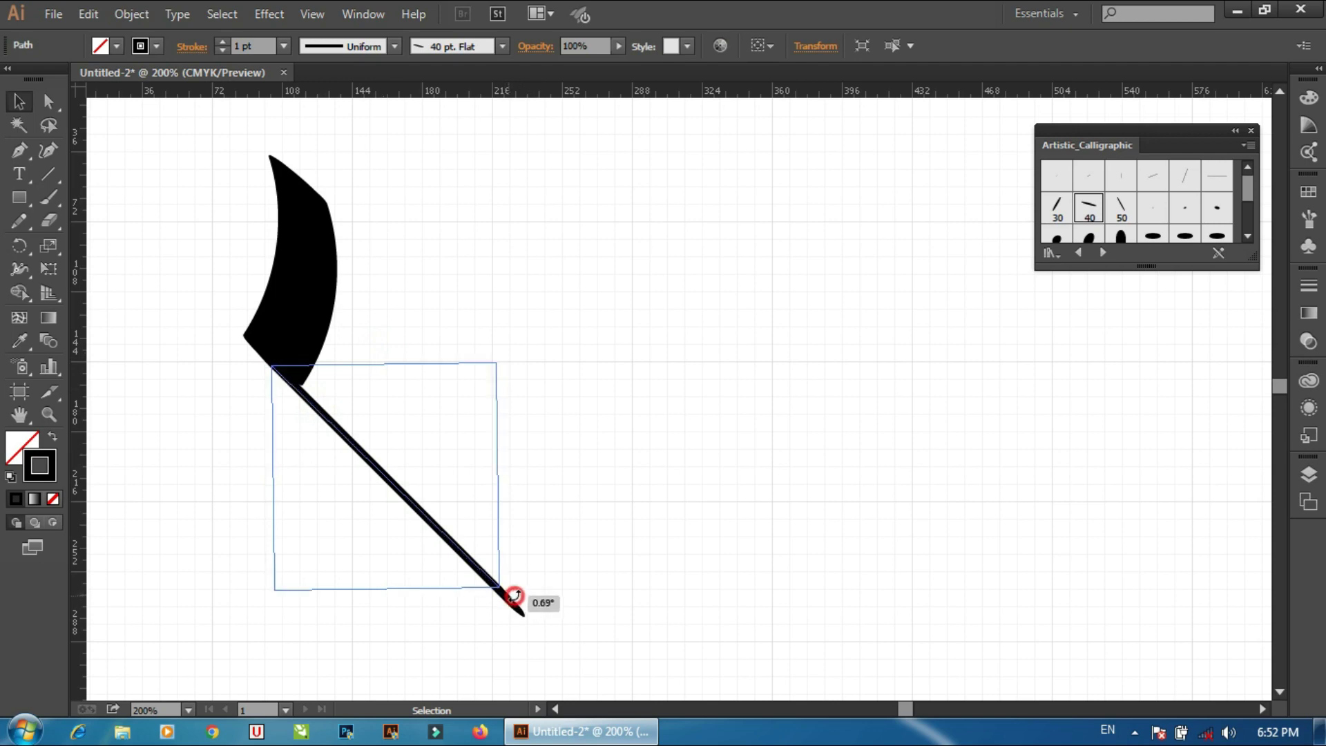
pyautogui.moveTo(514, 373); pyautogui.dragTo(509, 350)
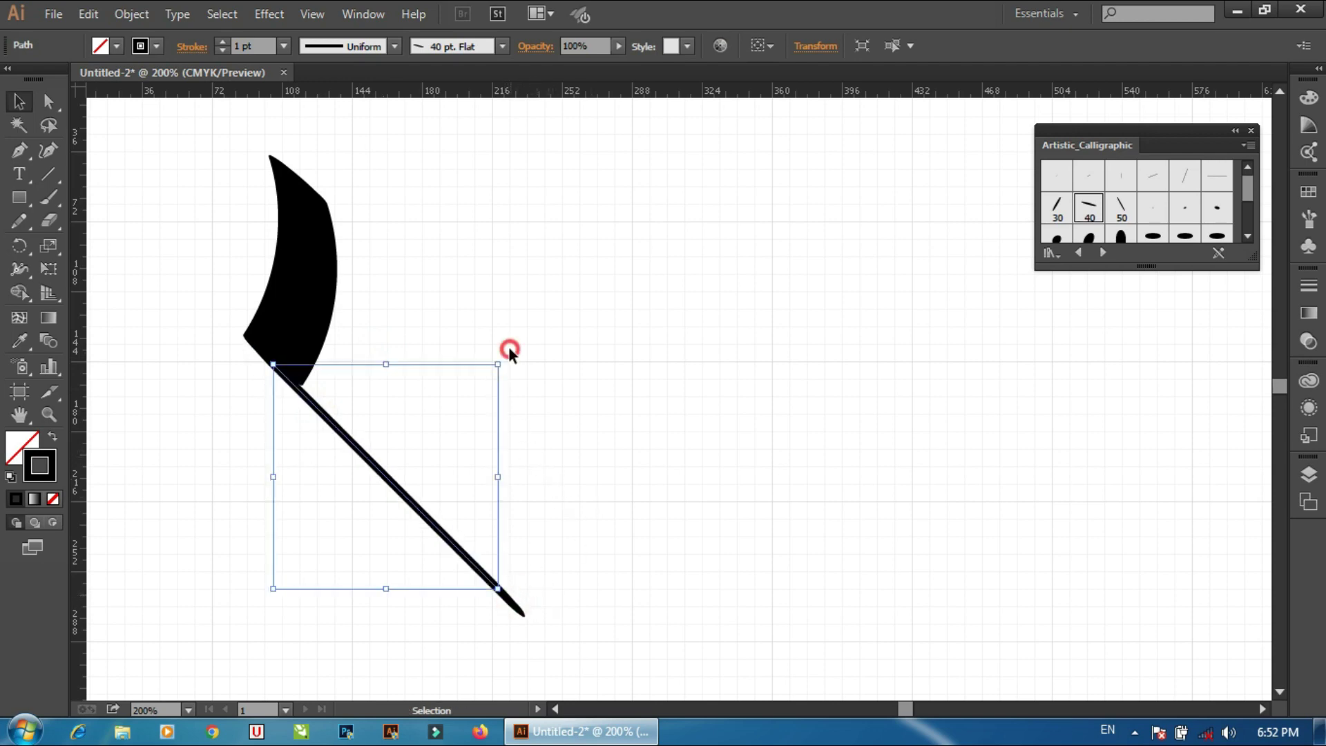
pyautogui.click(293, 275)
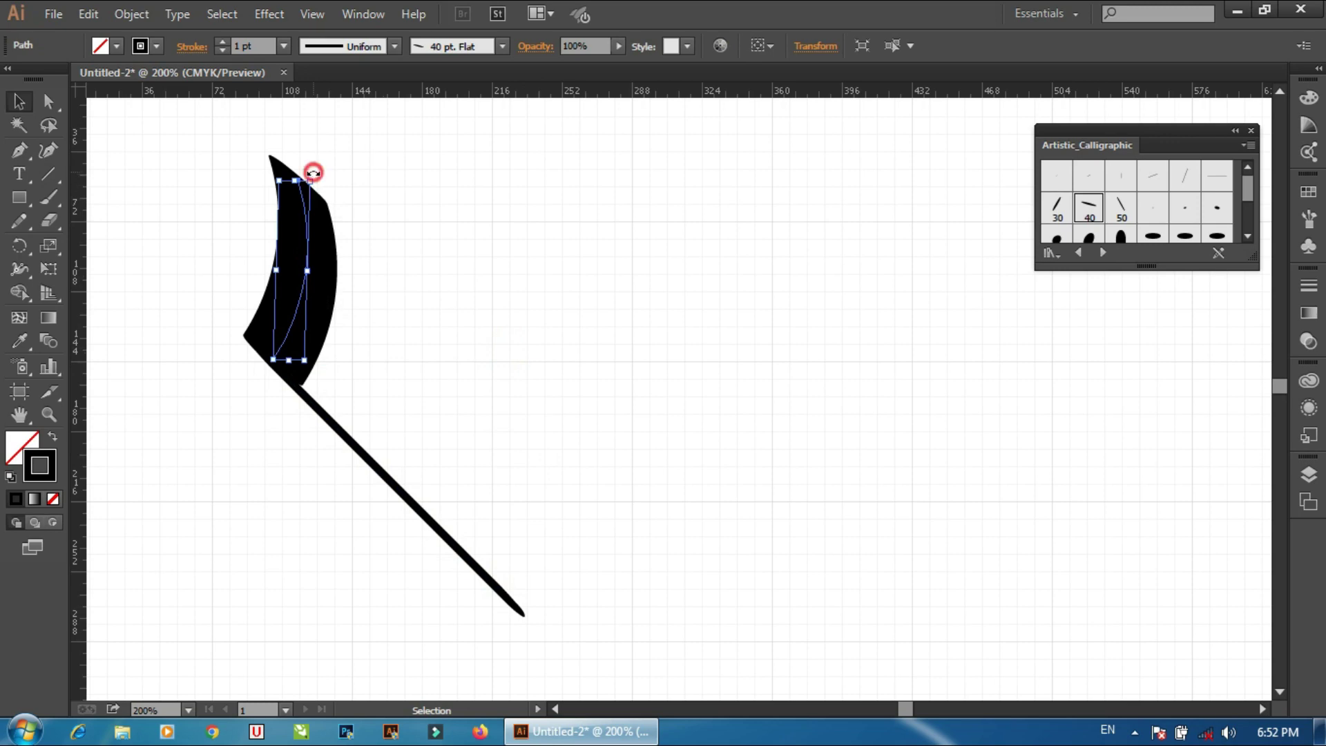
pyautogui.moveTo(313, 172); pyautogui.dragTo(312, 182)
pyautogui.click(476, 222)
# Try several vertical flat-brush strokes right of the crescent blade, undoing each
pyautogui.moveTo(439, 411)
pyautogui.mouseDown()
pyautogui.moveTo(423, 447)
pyautogui.moveTo(402, 415)
pyautogui.mouseUp()
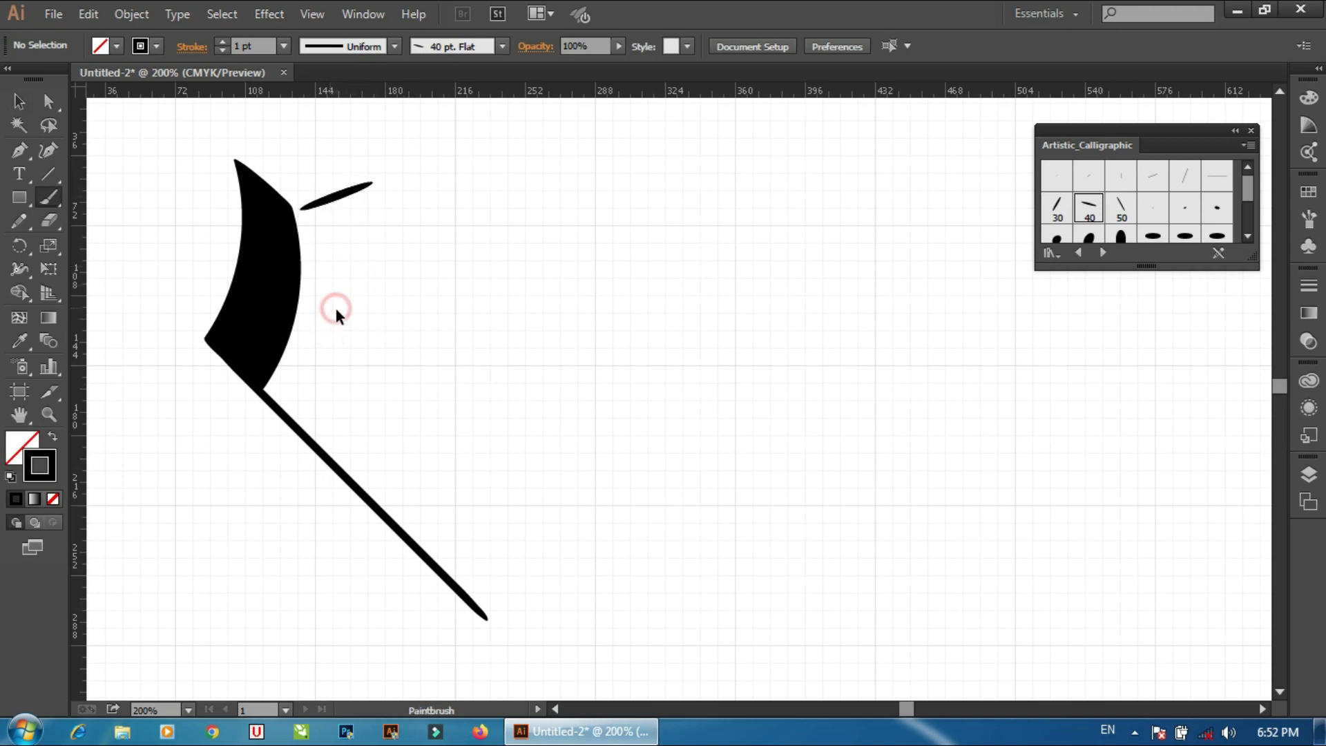
pyautogui.moveTo(342, 169); pyautogui.dragTo(345, 360)
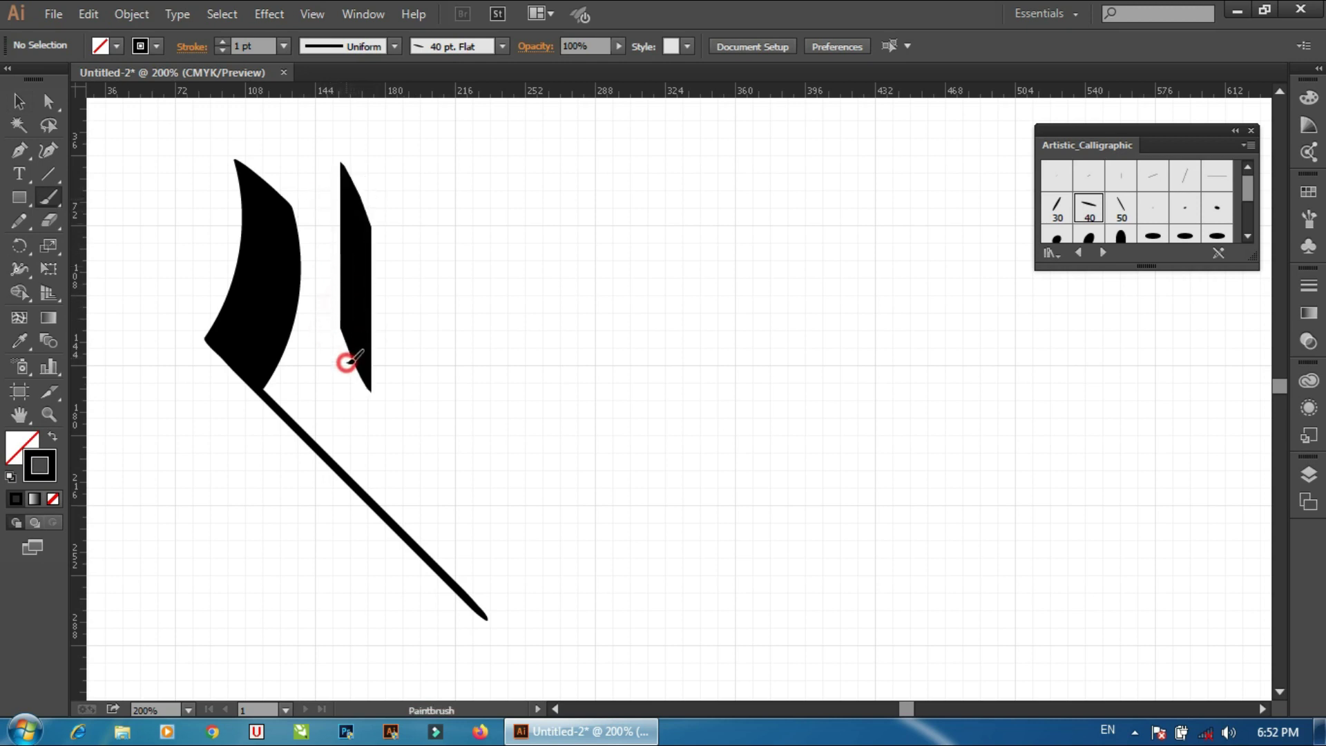
pyautogui.hotkey('ctrl', 'z')
pyautogui.moveTo(338, 187); pyautogui.dragTo(338, 343)
pyautogui.hotkey('ctrl', 'z')
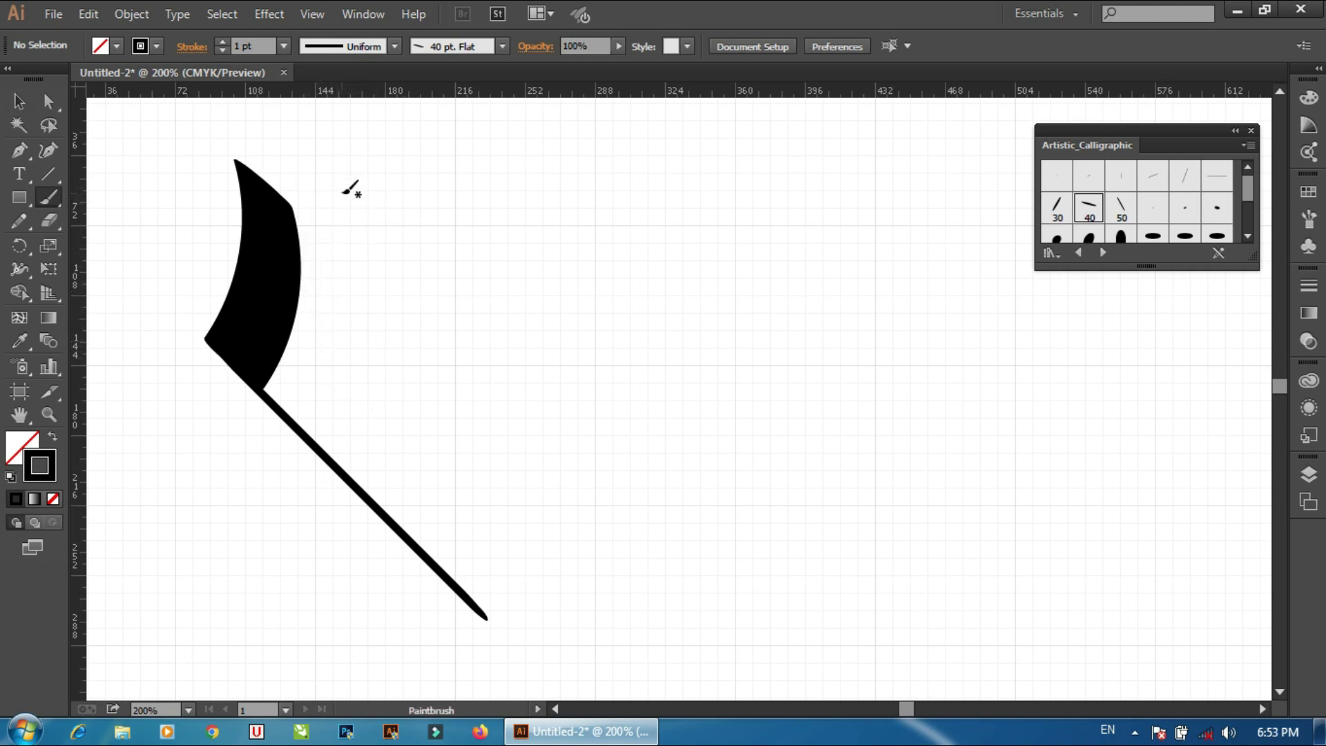
pyautogui.moveTo(349, 186); pyautogui.dragTo(349, 380)
pyautogui.hotkey('ctrl', 'z')
pyautogui.moveTo(368, 195); pyautogui.dragTo(359, 367)
pyautogui.hotkey('ctrl', 'z')
pyautogui.moveTo(359, 200); pyautogui.dragTo(342, 383)
pyautogui.hotkey('ctrl', 'z')
pyautogui.moveTo(360, 196); pyautogui.dragTo(357, 369)
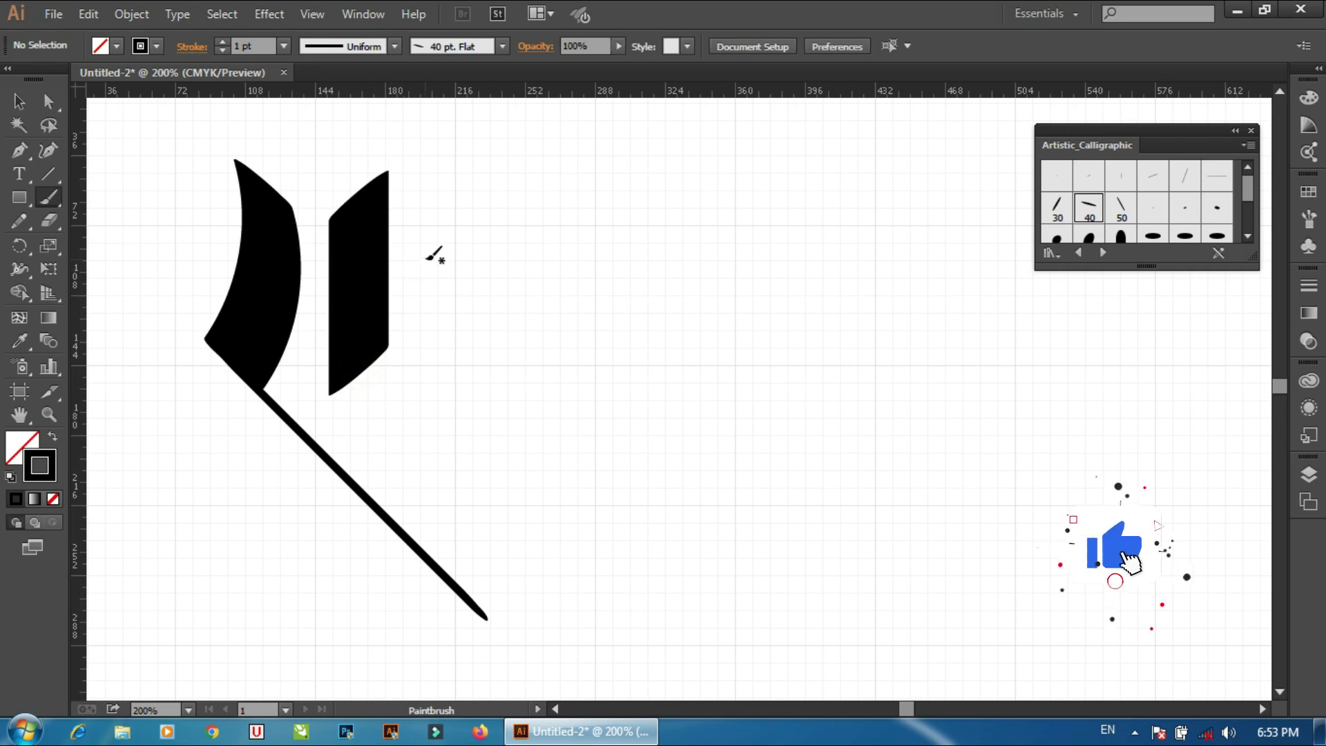
pyautogui.hotkey('ctrl', 'z')
pyautogui.moveTo(359, 195); pyautogui.dragTo(349, 376)
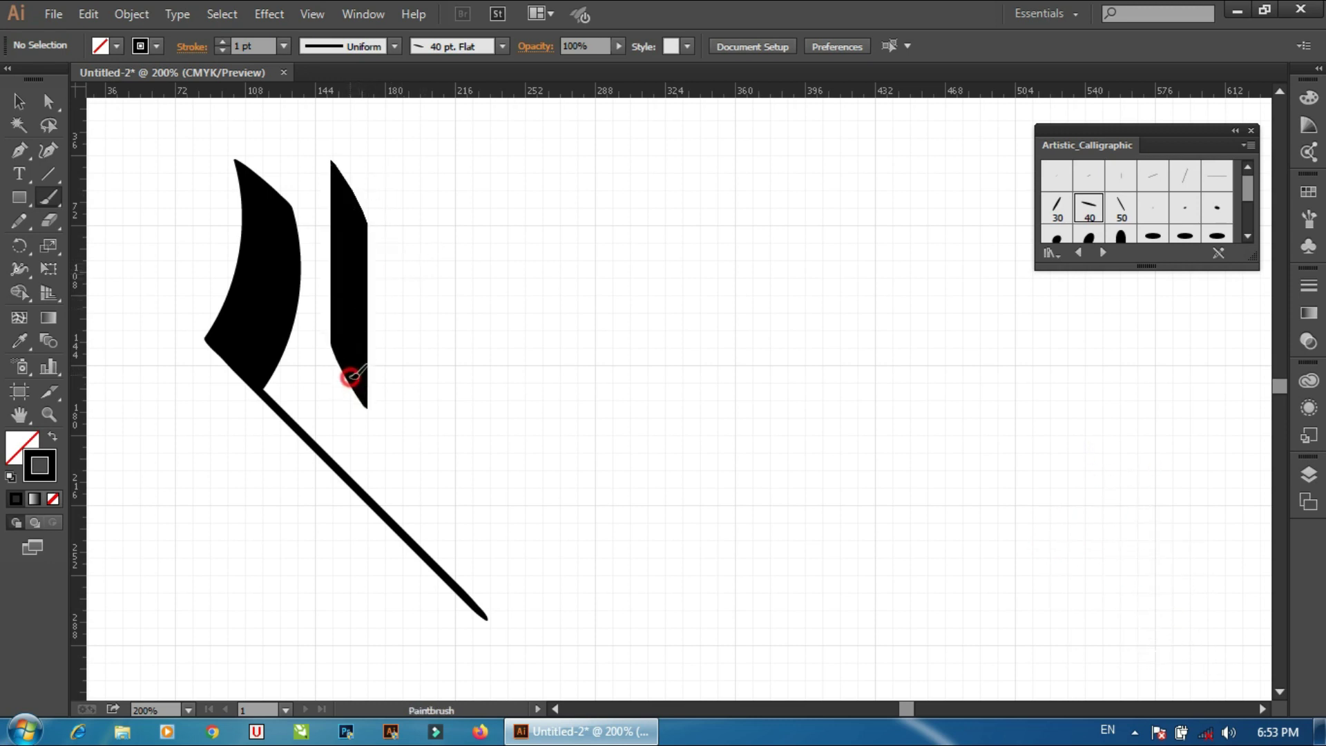
pyautogui.hotkey('ctrl', 'z')
# Settle on a narrower vertical bar stroke after undoing wider attempts
pyautogui.moveTo(349, 194); pyautogui.dragTo(349, 369)
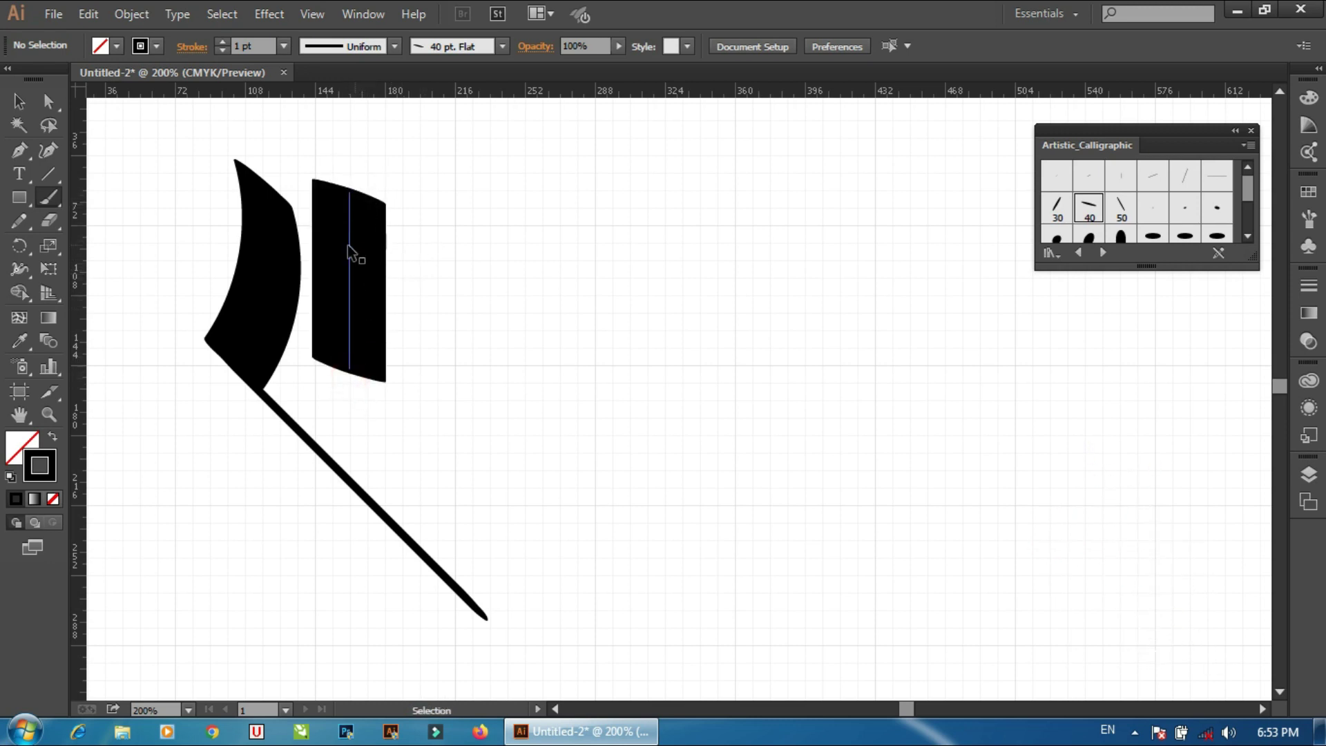
pyautogui.hotkey('ctrl', 'z')
pyautogui.moveTo(353, 190); pyautogui.dragTo(353, 366)
pyautogui.hotkey('ctrl', 'z')
pyautogui.moveTo(364, 186); pyautogui.dragTo(364, 364)
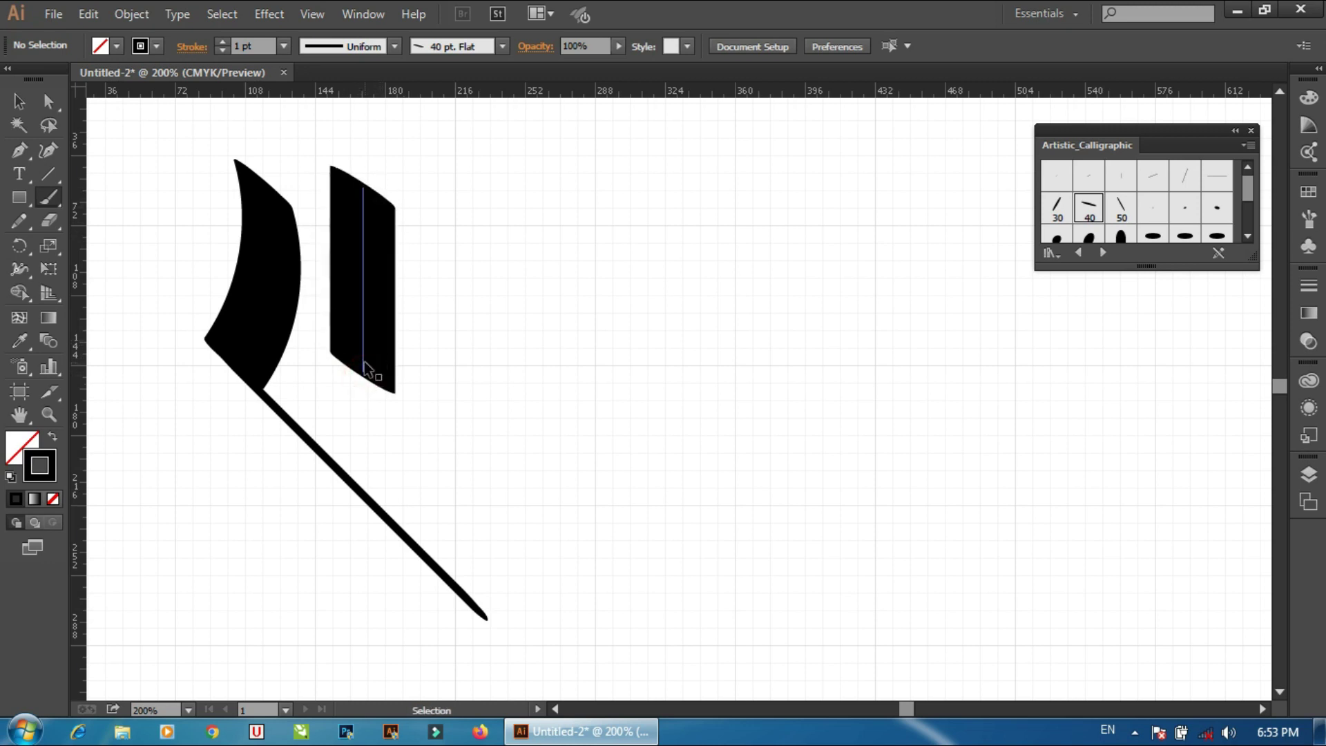
pyautogui.hotkey('ctrl', 'z')
pyautogui.moveTo(356, 217); pyautogui.dragTo(356, 390)
# Nudge the narrow vertical bar left and up beside the blade
pyautogui.press('v')
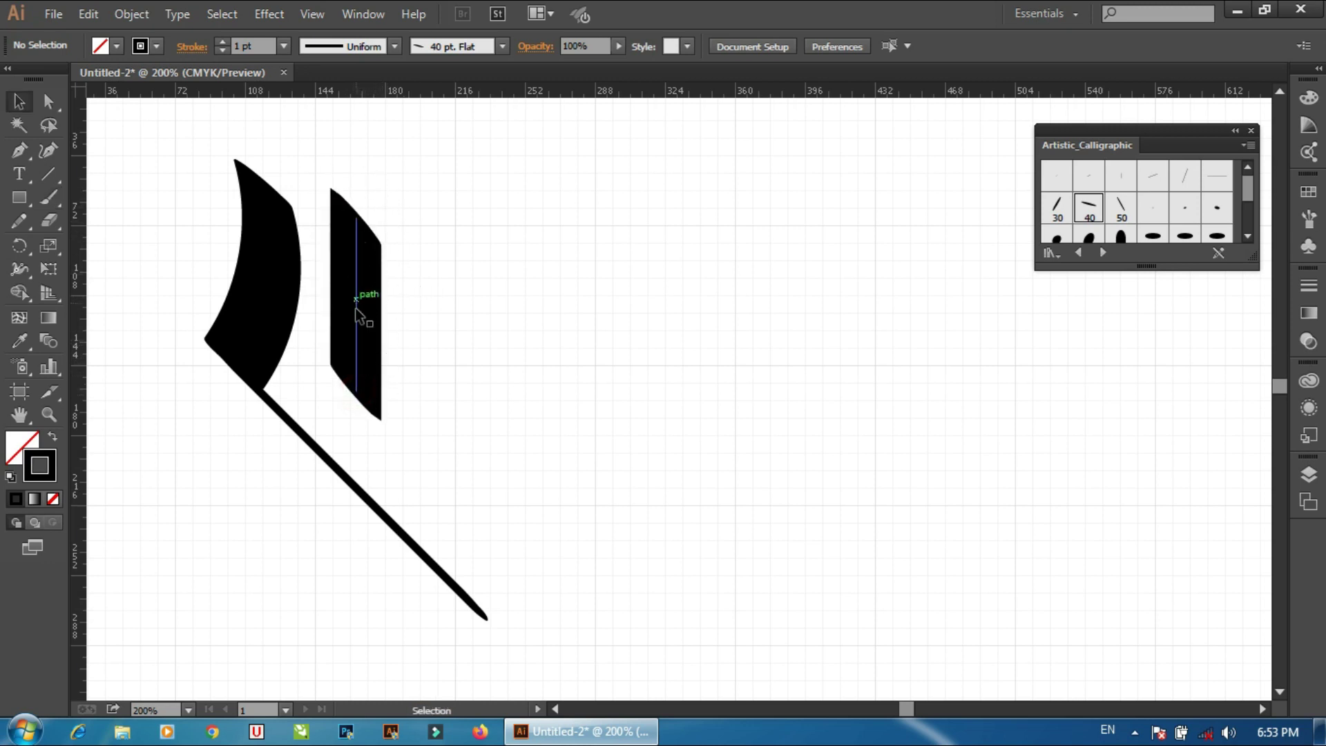
pyautogui.click(354, 302)
pyautogui.press('Left')
pyautogui.press('Left')
pyautogui.press('Left')
pyautogui.press('Left')
pyautogui.press('Left')
pyautogui.press('Left')
pyautogui.press('Left')
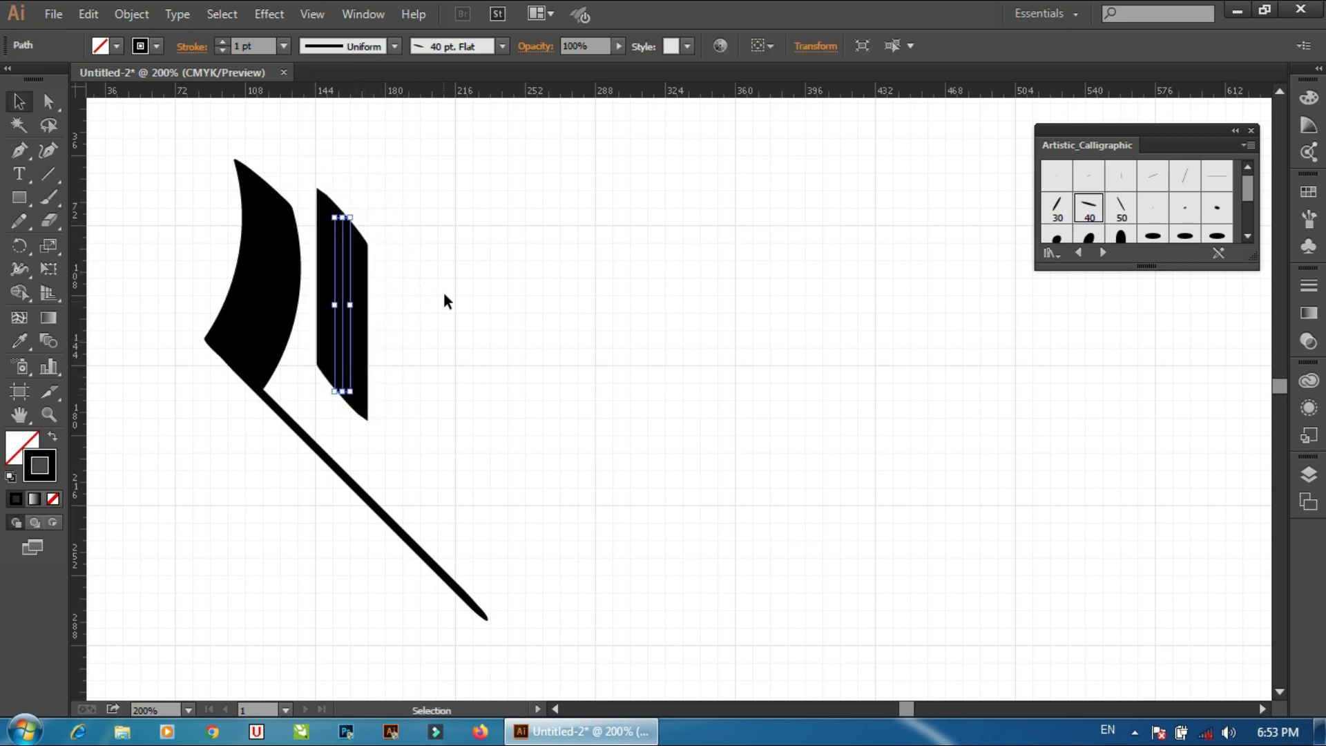
pyautogui.press('Left')
pyautogui.press('Up')
pyautogui.press('Up')
pyautogui.press('Up')
pyautogui.press('Up')
pyautogui.press('Up')
pyautogui.press('Up')
pyautogui.press('Up')
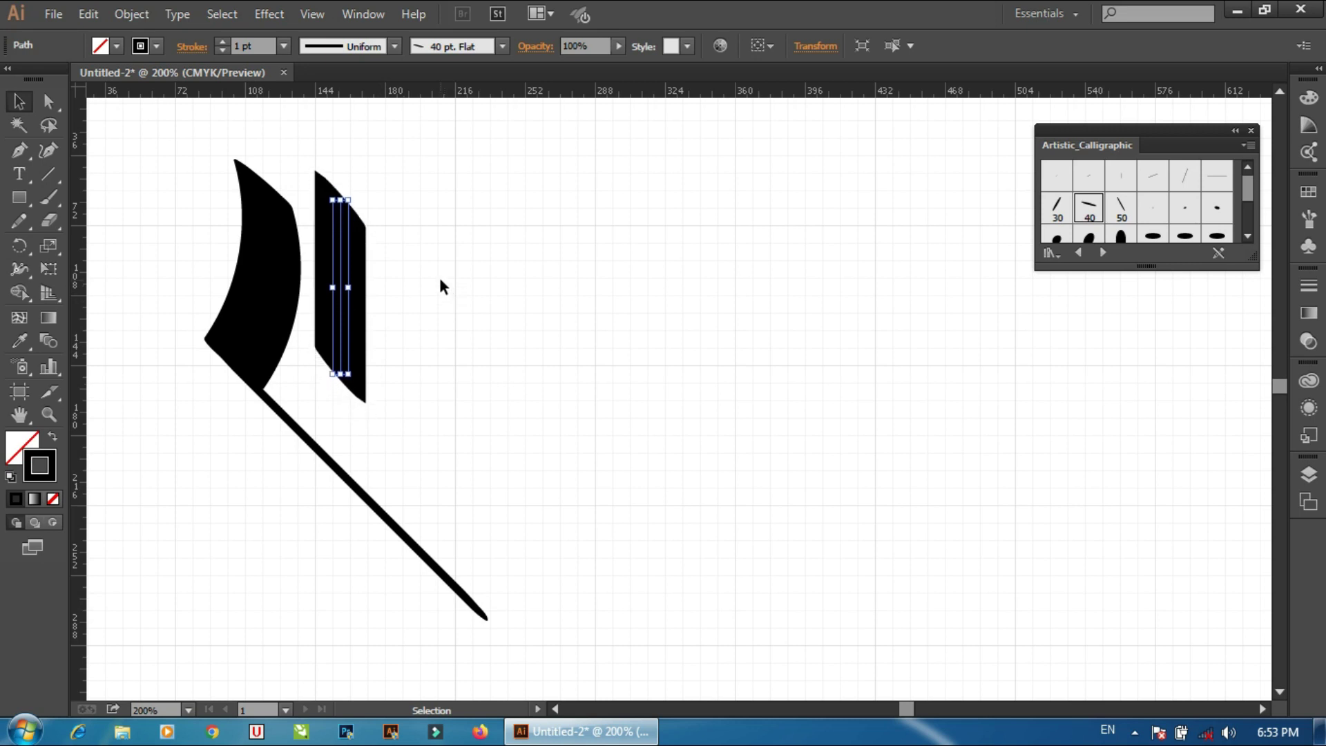
pyautogui.click(429, 287)
# Move the crescent and vertical bar together down the page
pyautogui.moveTo(409, 260); pyautogui.dragTo(391, 319)
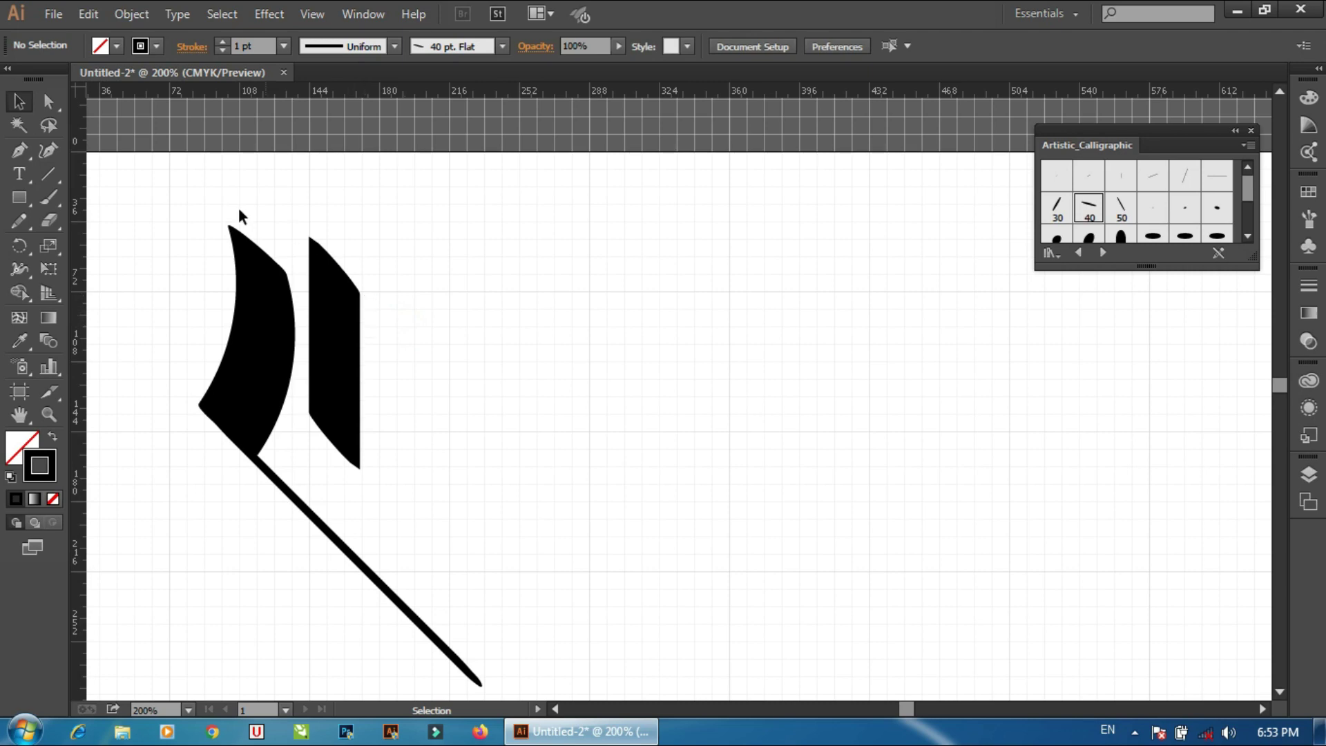
pyautogui.moveTo(237, 207); pyautogui.dragTo(424, 428)
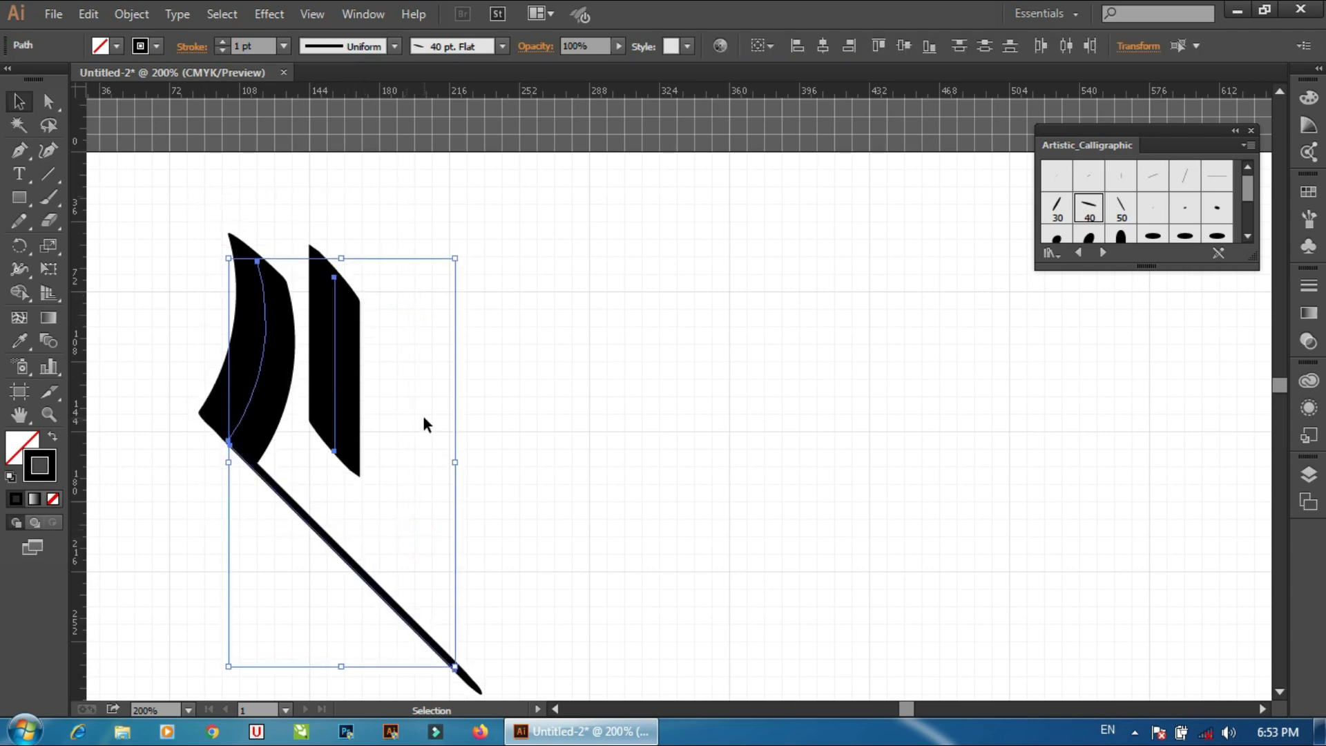
pyautogui.scroll(2, 422, 415)
pyautogui.scroll(2, 421, 411)
pyautogui.press('Down')
pyautogui.press('Down')
pyautogui.press('Down')
pyautogui.press('Down')
pyautogui.press('Down')
pyautogui.press('Down')
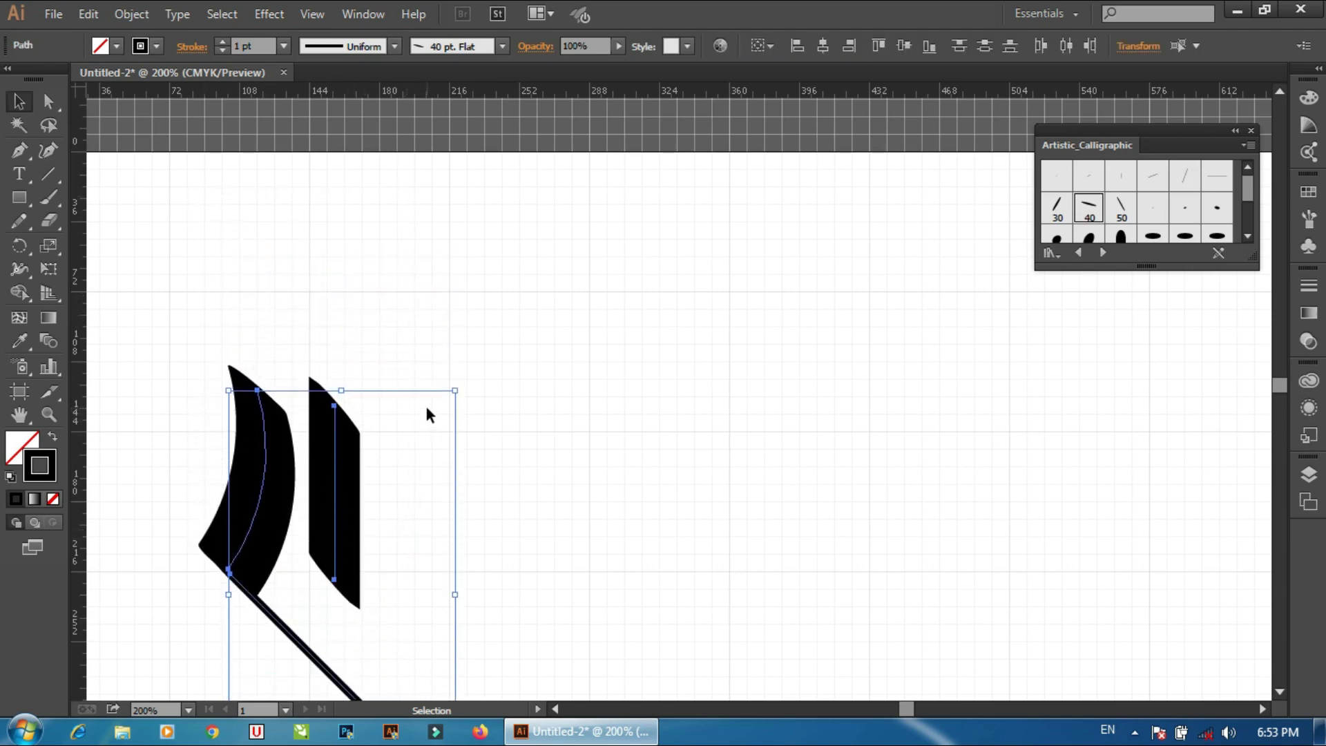
pyautogui.press('Down')
pyautogui.press('Down')
pyautogui.press('Down')
pyautogui.press('Down')
pyautogui.press('Down')
pyautogui.press('Down')
pyautogui.press('Down')
pyautogui.press('Down')
pyautogui.press('Down')
pyautogui.press('Down')
pyautogui.press('Down')
pyautogui.press('Down')
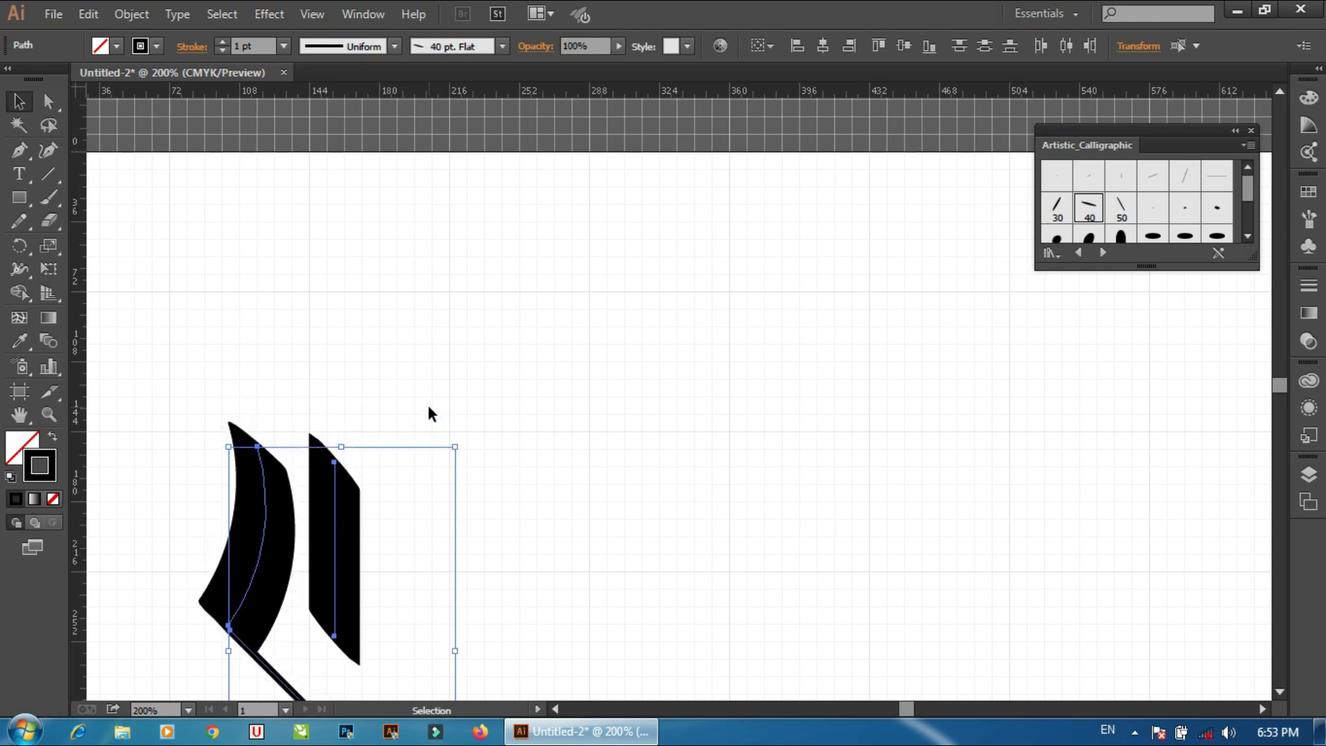
pyautogui.press('Down')
pyautogui.press('Down')
pyautogui.press('Down')
pyautogui.press('Down')
pyautogui.press('Down')
pyautogui.press('Down')
pyautogui.press('Down')
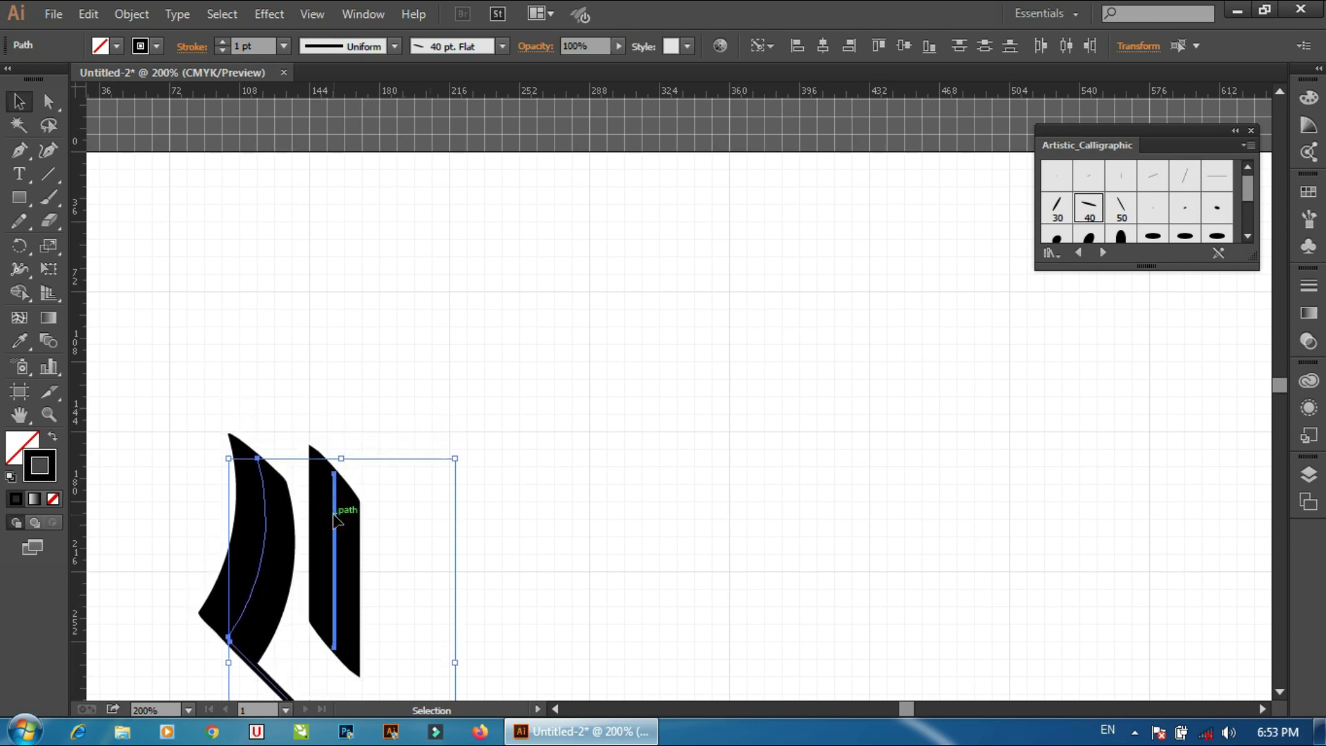
pyautogui.click(475, 384)
# Raise the vertical bar slightly and extend its bottom anchor downward in isolation mode
pyautogui.click(338, 518)
pyautogui.press('Up')
pyautogui.press('Up')
pyautogui.press('Up')
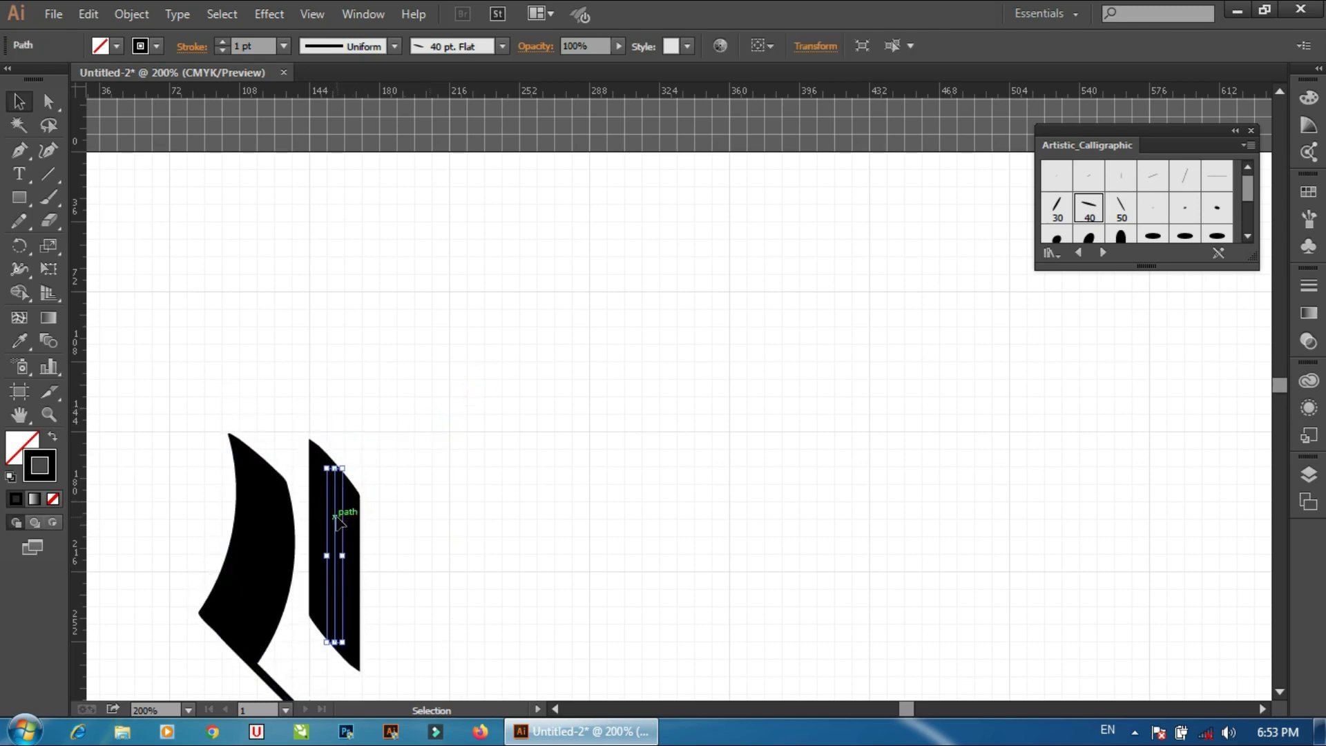
pyautogui.press('Up')
pyautogui.press('Up')
pyautogui.press('Up')
pyautogui.click(399, 426)
pyautogui.moveTo(423, 386)
pyautogui.mouseDown()
pyautogui.moveTo(397, 365)
pyautogui.moveTo(400, 255)
pyautogui.moveTo(381, 273)
pyautogui.mouseUp()
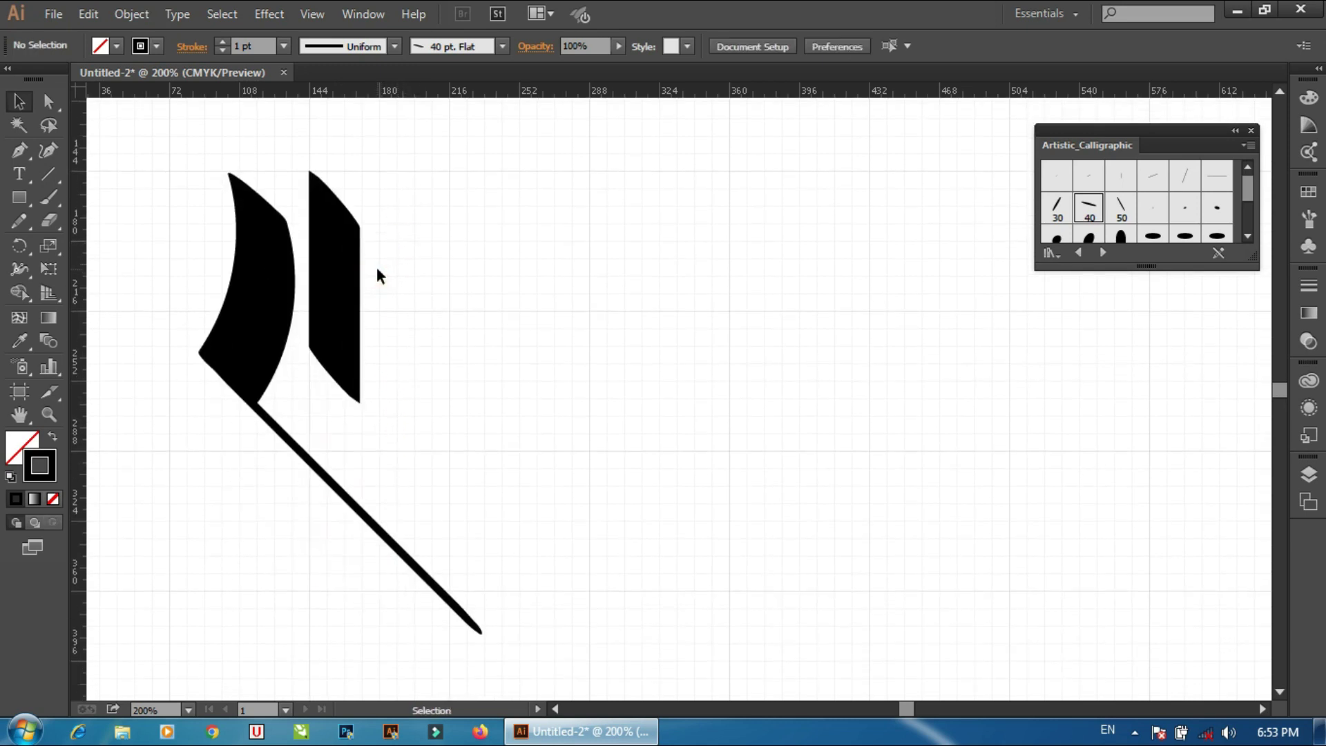
pyautogui.doubleClick(334, 315)
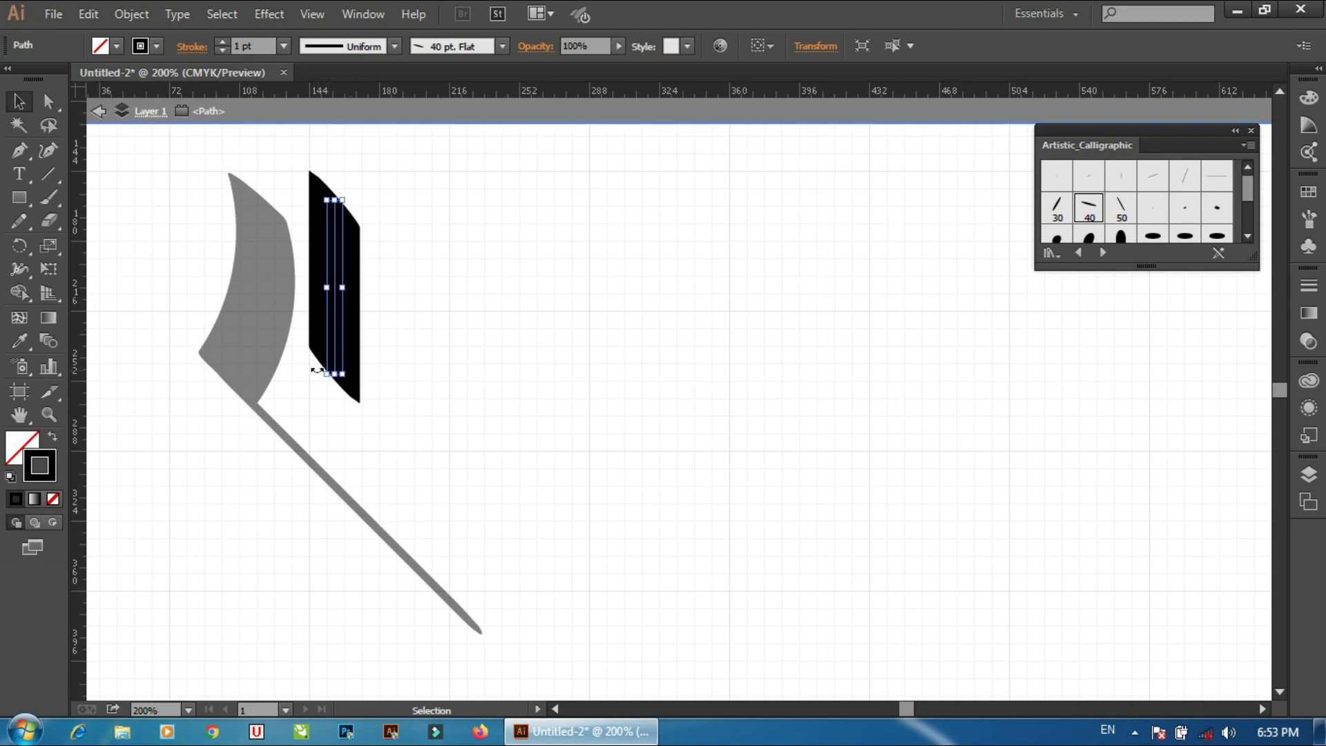
pyautogui.moveTo(334, 380); pyautogui.dragTo(335, 402)
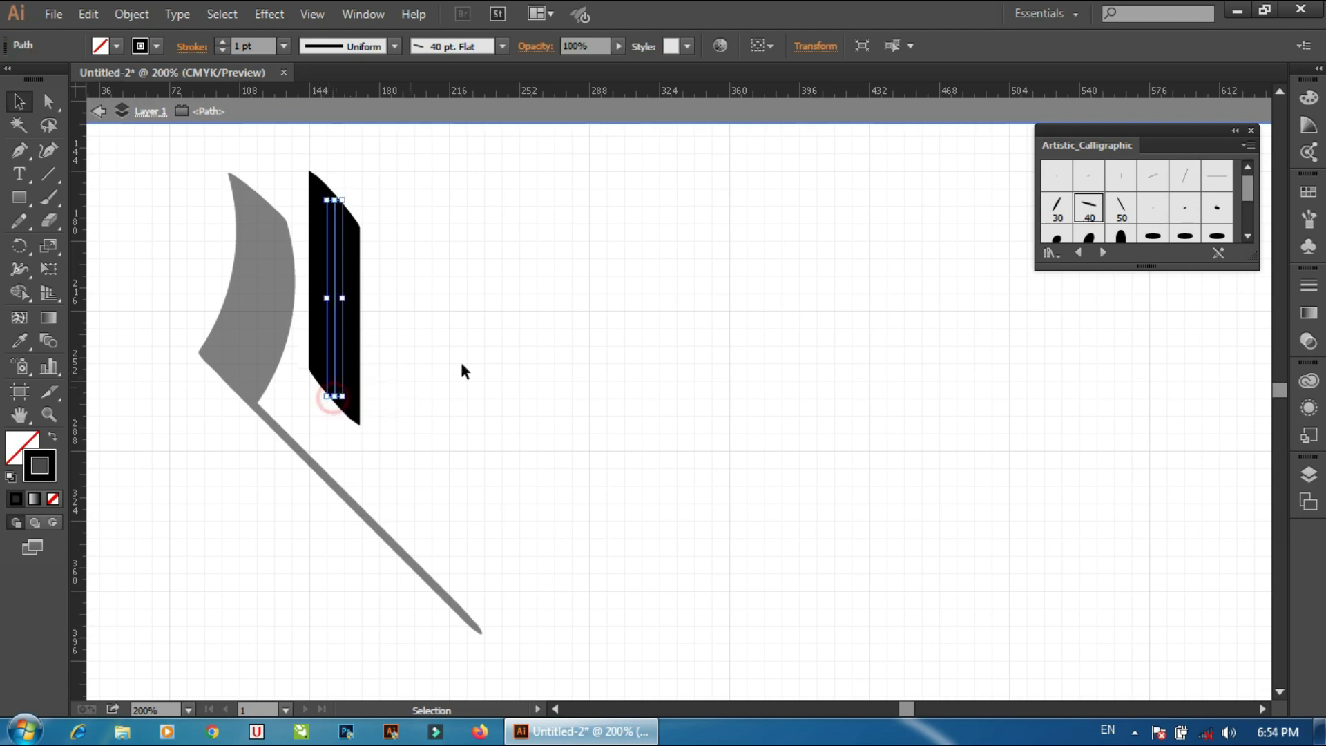
pyautogui.doubleClick(407, 293)
pyautogui.moveTo(405, 296); pyautogui.dragTo(366, 385)
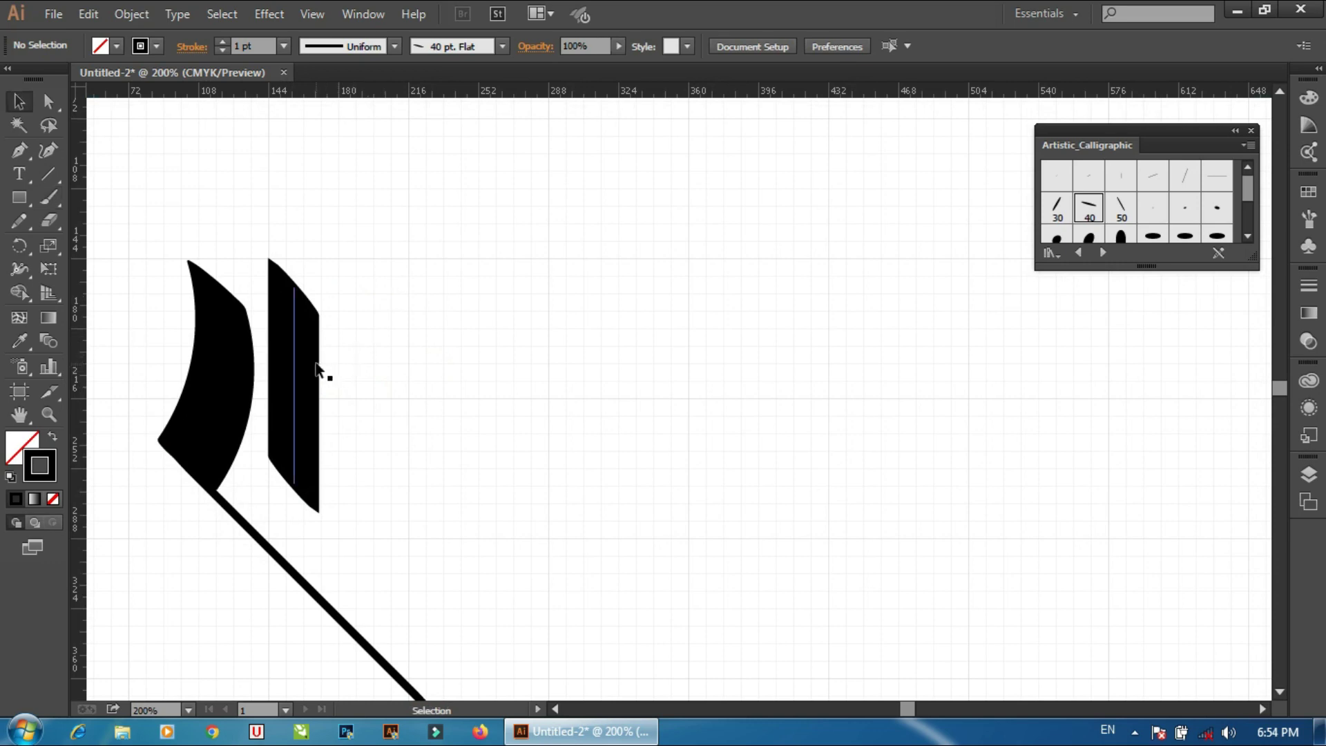
# Delete a stray pasted stroke, reposition the bar beside the crescent and lengthen its bottom
pyautogui.click(316, 369)
pyautogui.hotkey('ctrl', 'v')
pyautogui.click(716, 333)
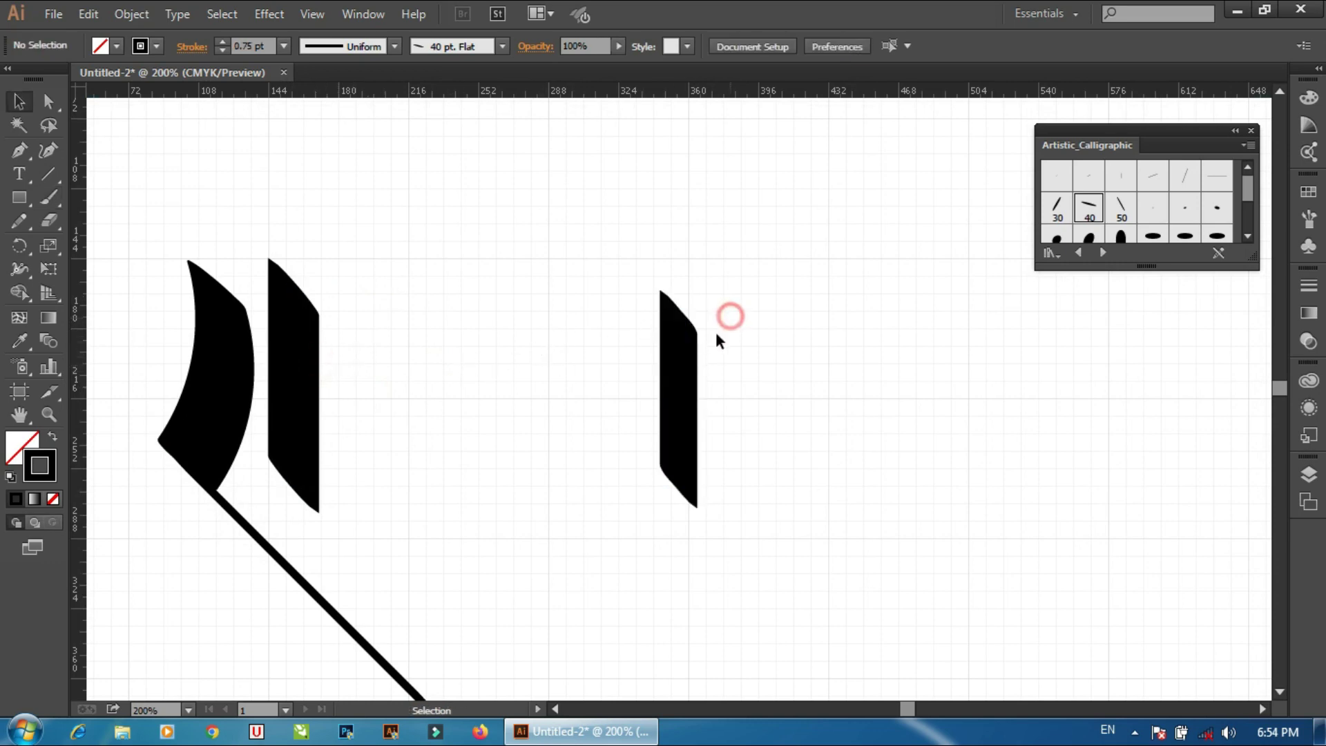
pyautogui.moveTo(627, 364); pyautogui.dragTo(359, 352)
pyautogui.click(349, 343)
pyautogui.click(297, 341)
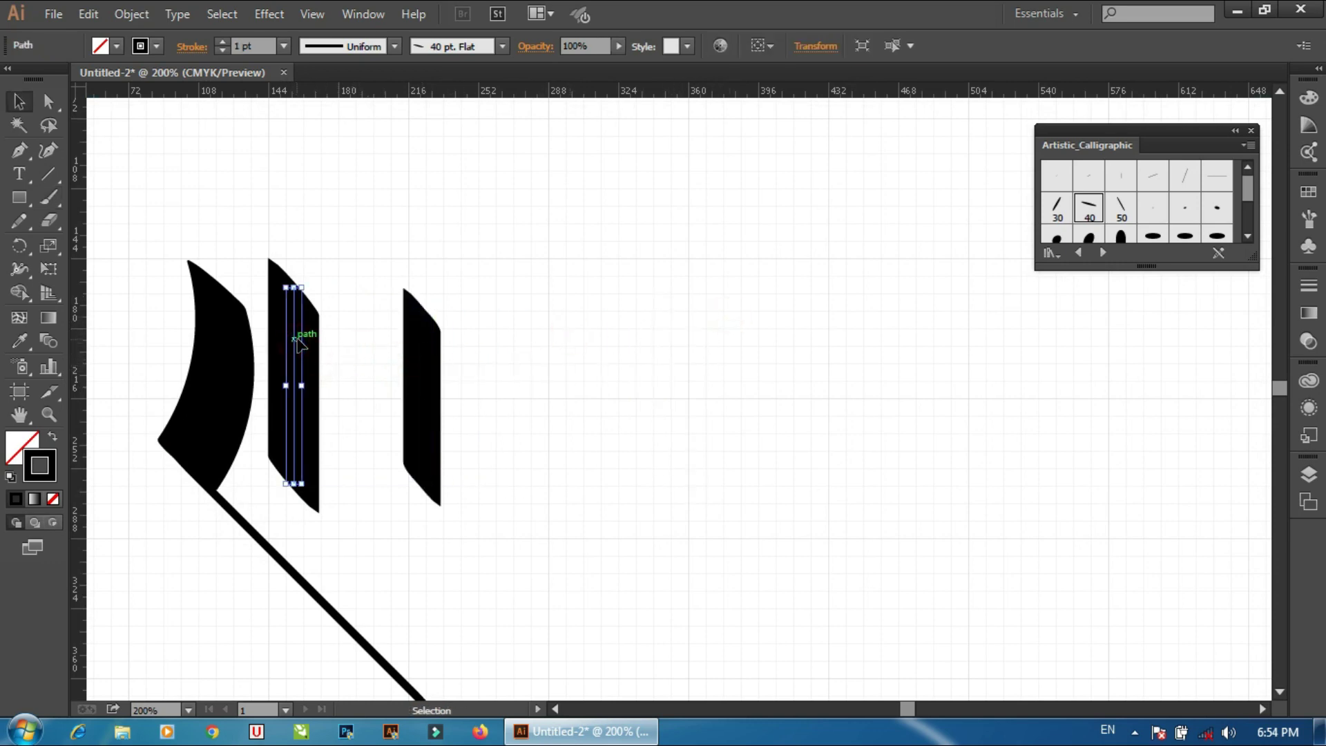
pyautogui.press('Delete')
pyautogui.moveTo(429, 376); pyautogui.dragTo(294, 336)
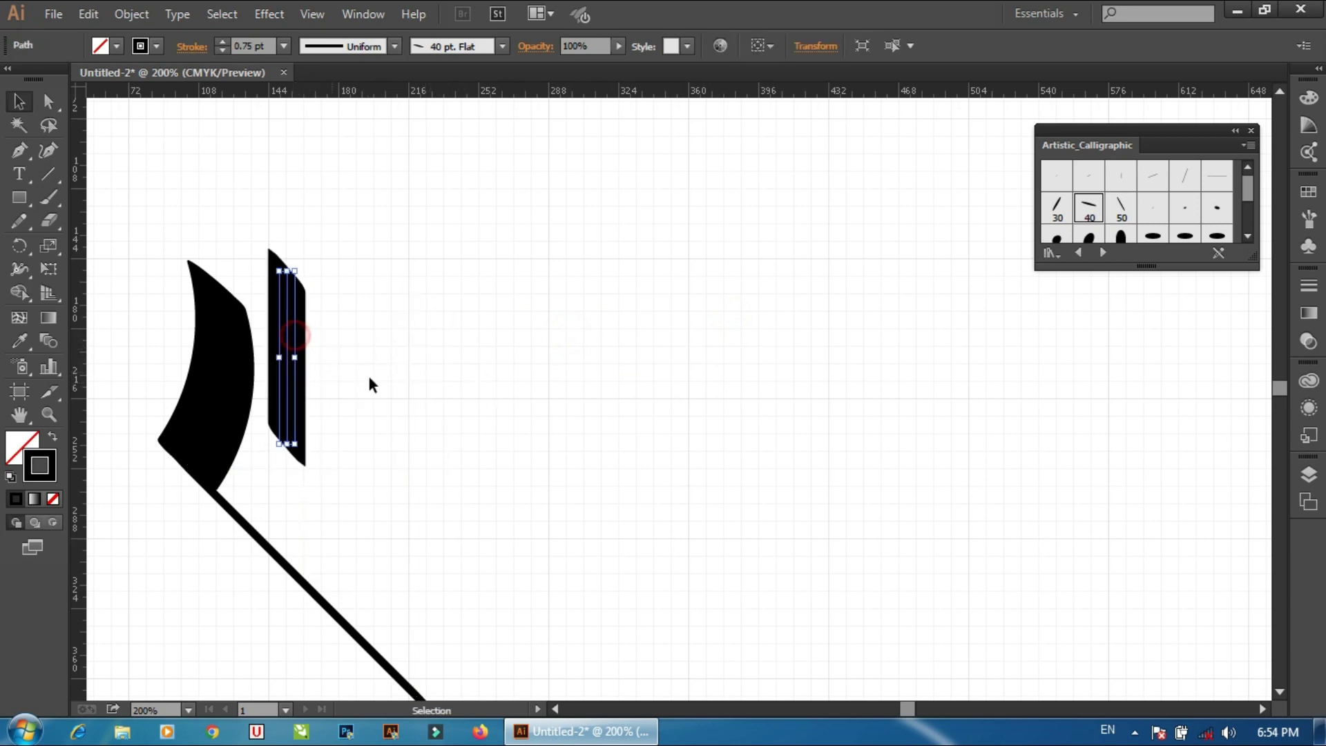
pyautogui.press('Down')
pyautogui.press('Down')
pyautogui.press('Down')
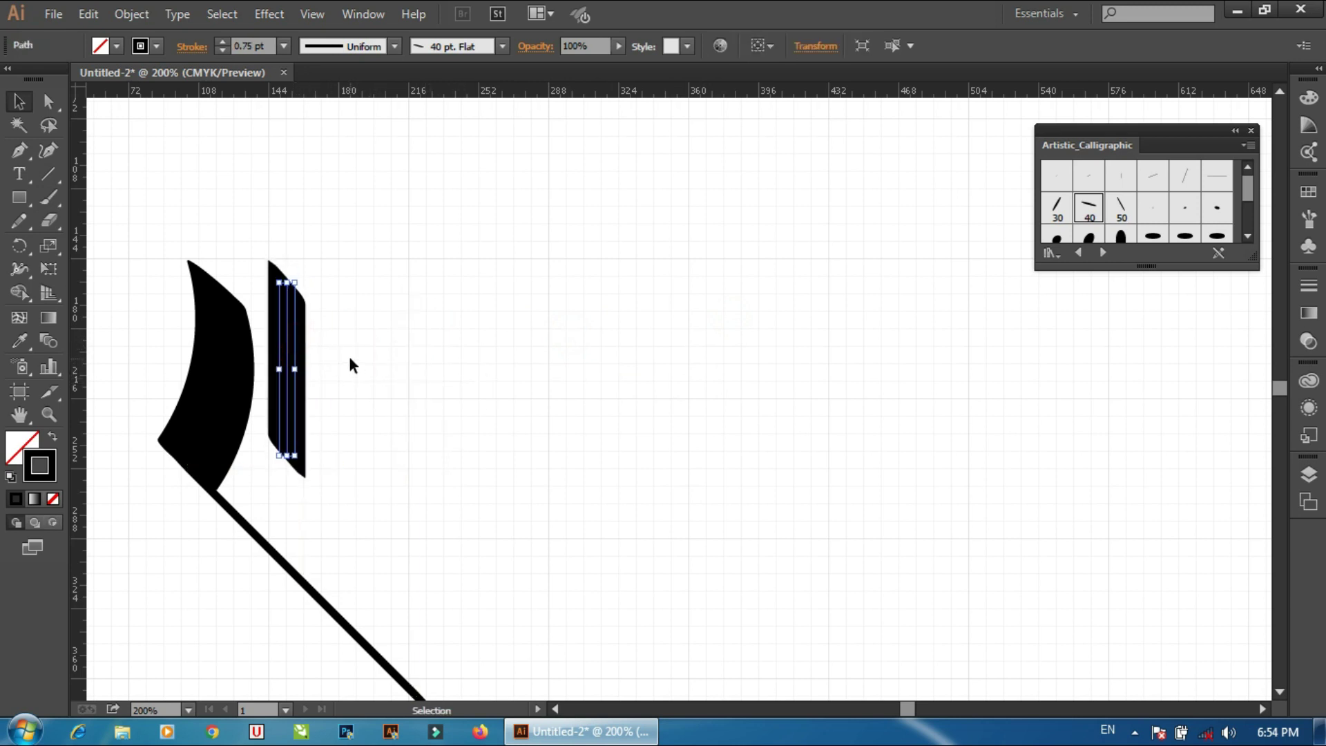
pyautogui.press('Up')
pyautogui.press('Up')
pyautogui.moveTo(293, 441); pyautogui.dragTo(283, 483)
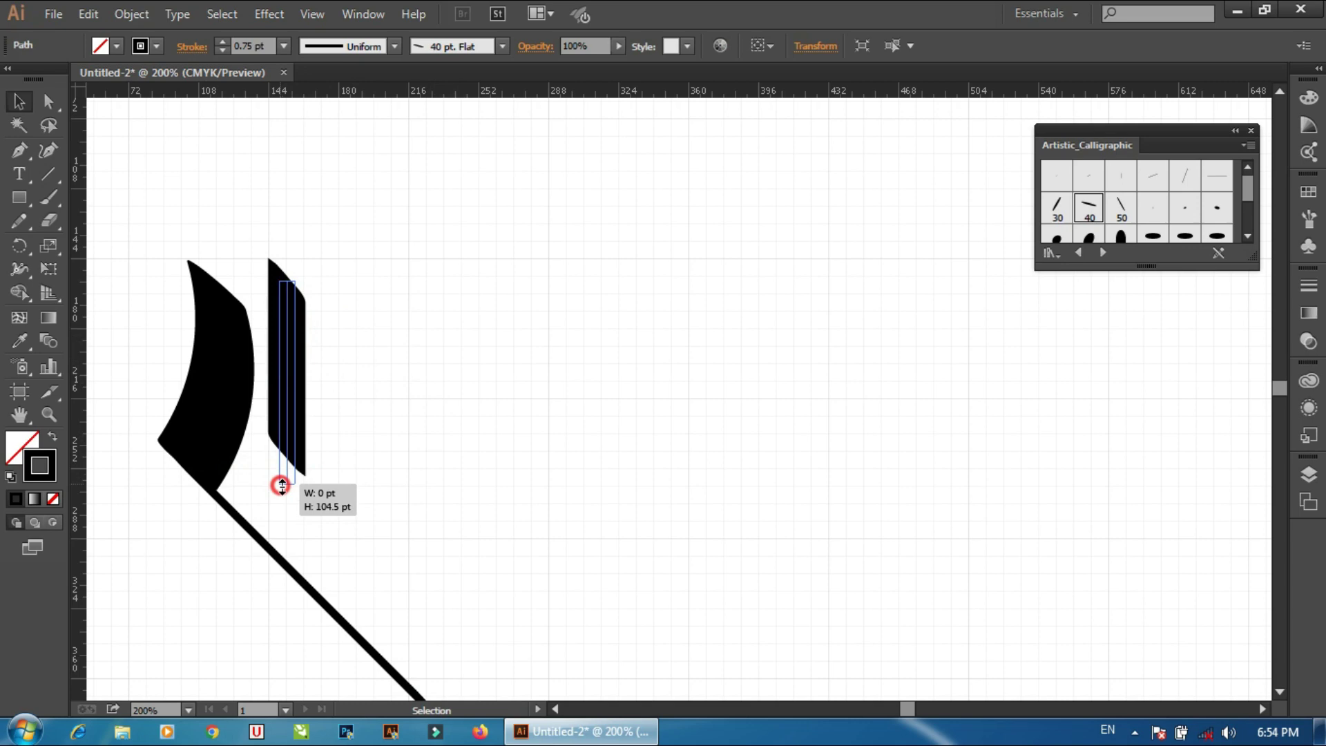
pyautogui.click(424, 384)
# Duplicate the vertical bar and nudge the copy into place just right of it
pyautogui.click(293, 373)
pyautogui.hotkey('ctrl', 'c')
pyautogui.hotkey('ctrl', 'v')
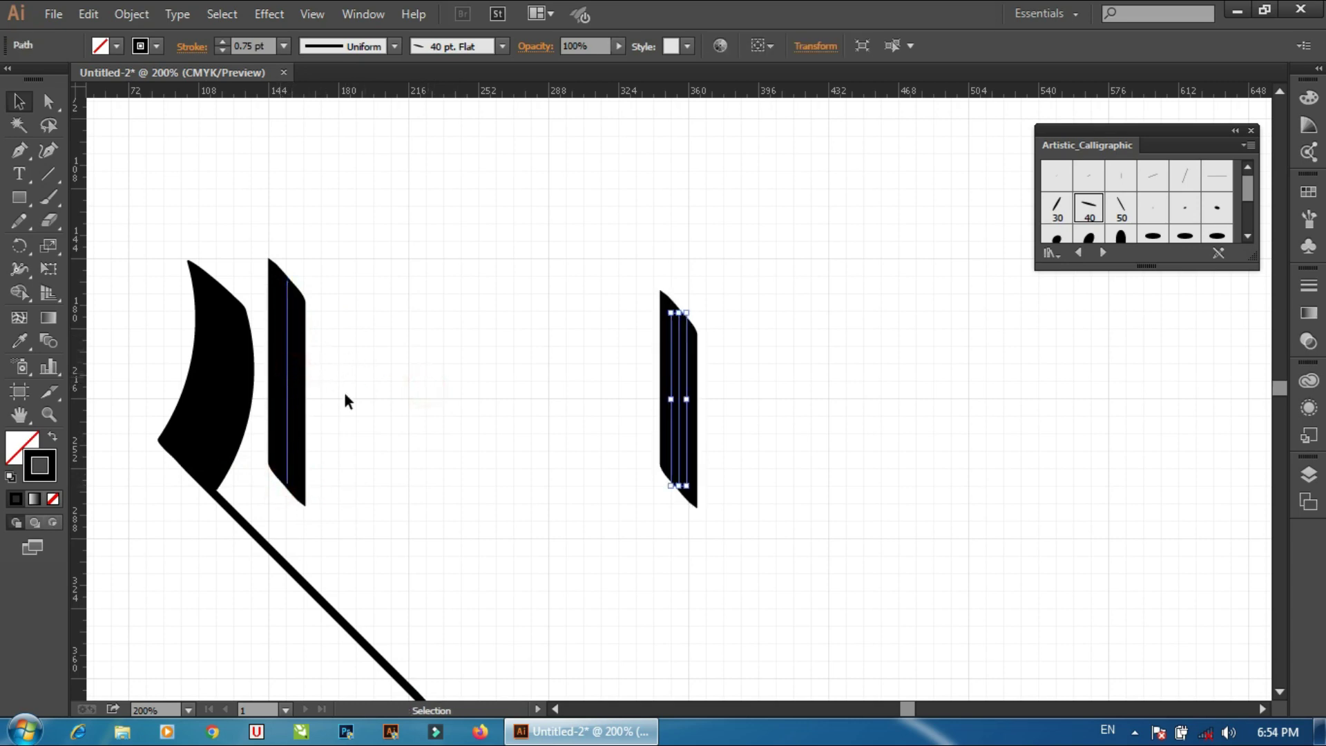
pyautogui.moveTo(684, 373)
pyautogui.mouseDown()
pyautogui.moveTo(464, 373)
pyautogui.moveTo(330, 319)
pyautogui.mouseUp()
pyautogui.press('Right')
pyautogui.press('Right')
pyautogui.press('Right')
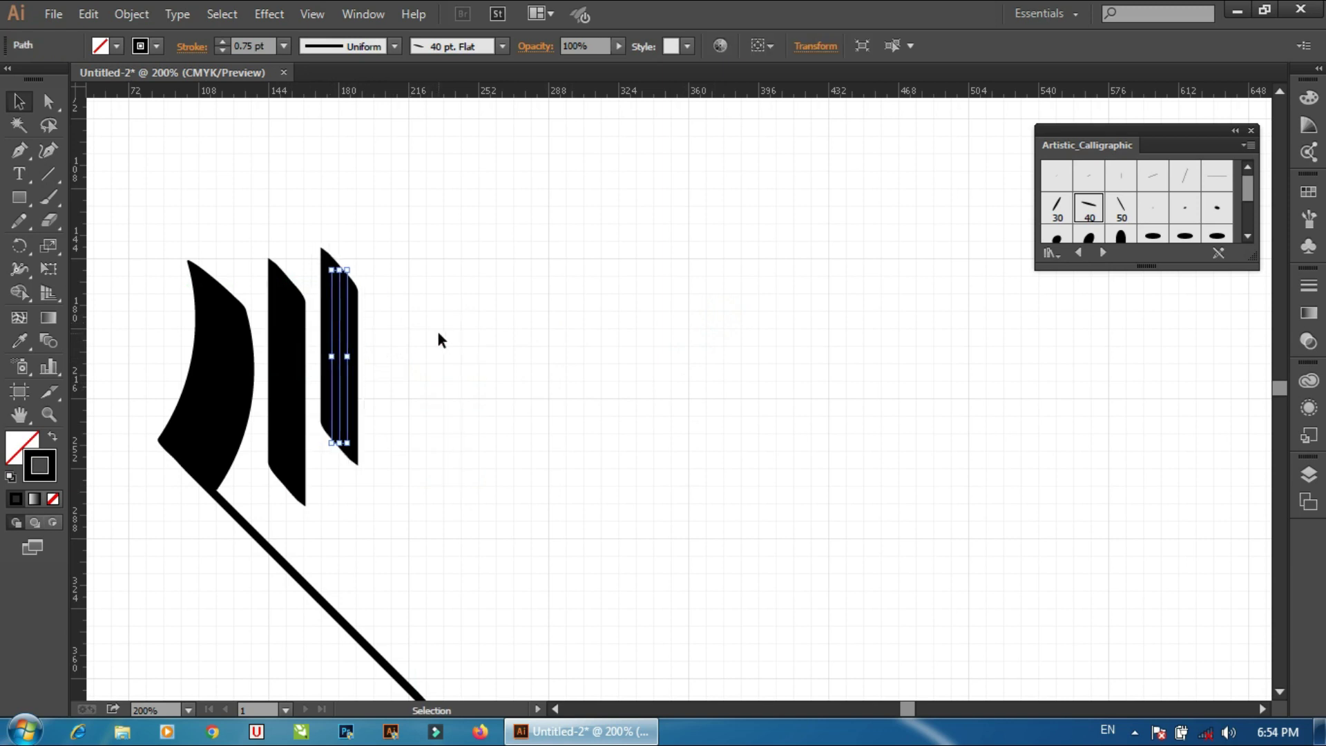
pyautogui.press('Down')
pyautogui.press('Down')
pyautogui.press('Down')
pyautogui.press('Down')
pyautogui.press('Down')
pyautogui.press('Right')
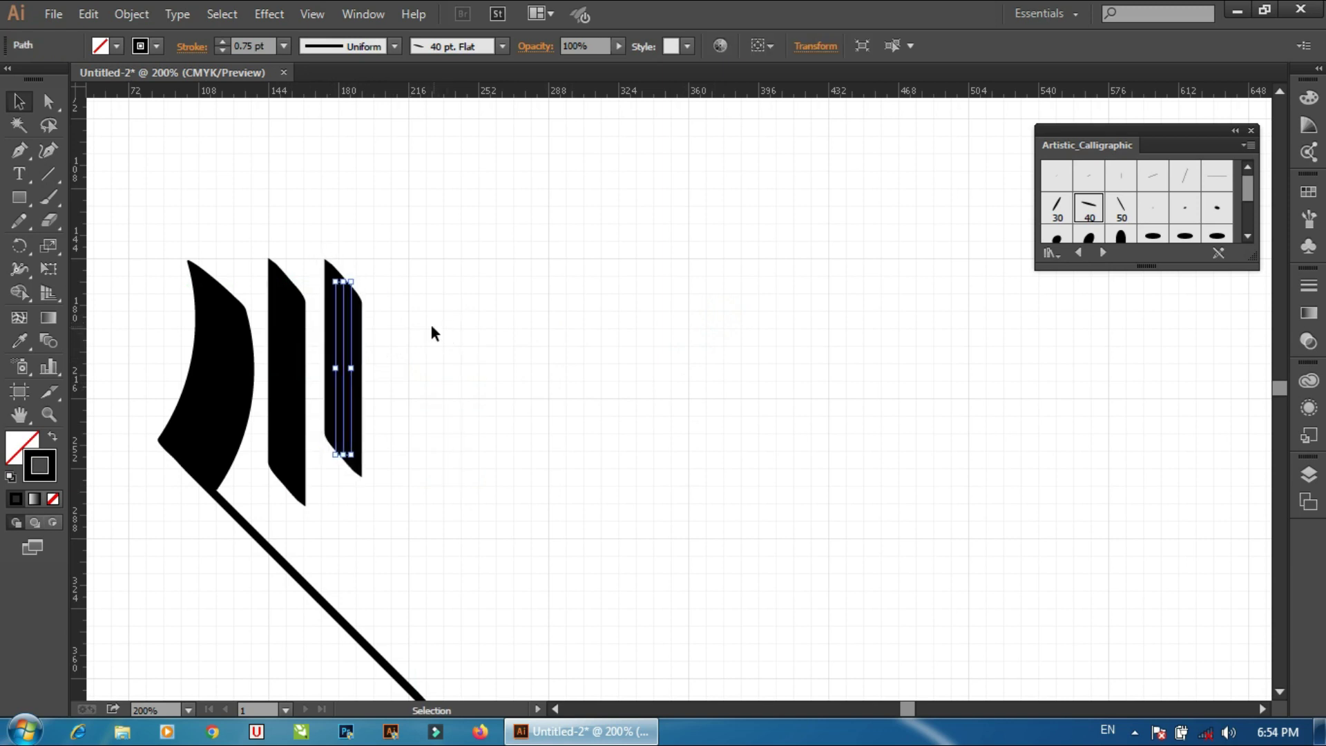
pyautogui.press('Right')
pyautogui.press('Right')
# Paint several trial tail strokes from the third bar's bottom, undoing each one
pyautogui.click(428, 333)
pyautogui.press('b')
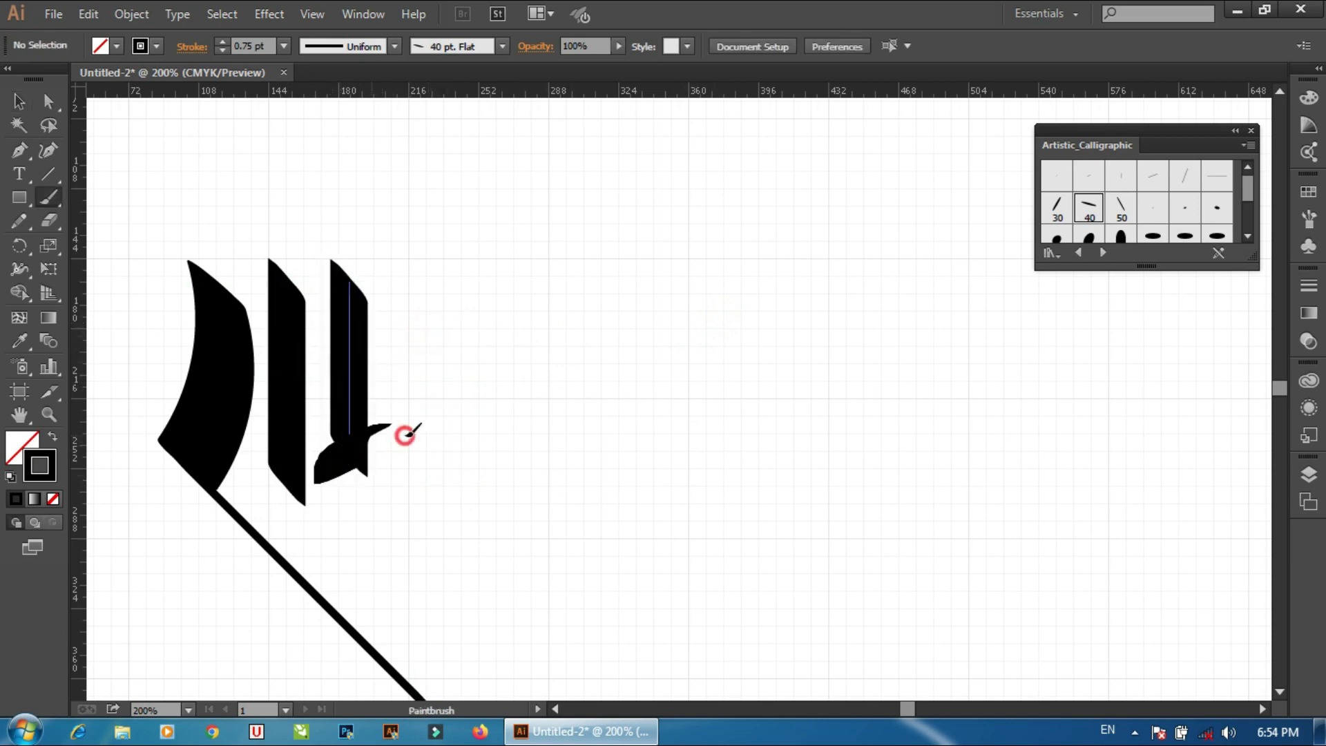
pyautogui.moveTo(314, 477); pyautogui.dragTo(439, 411)
pyautogui.hotkey('ctrl', 'z')
pyautogui.moveTo(307, 476); pyautogui.dragTo(436, 440)
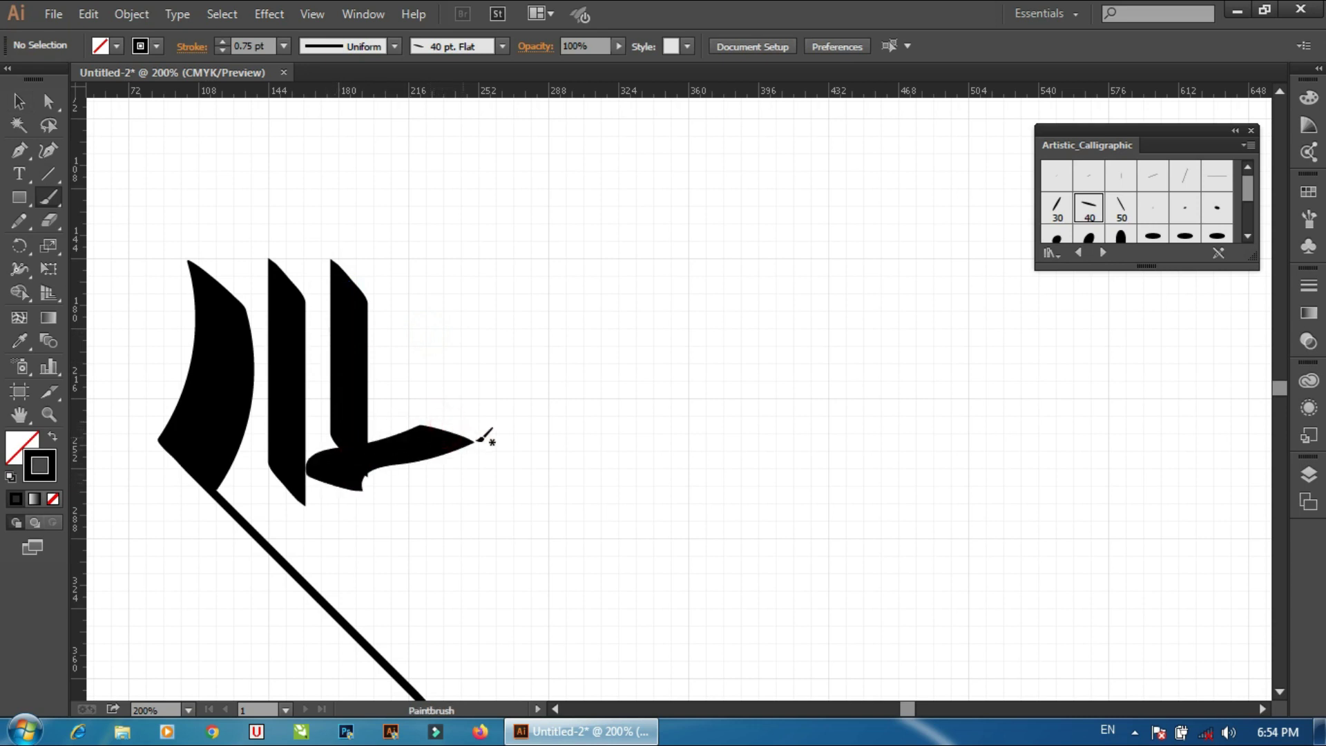
pyautogui.hotkey('ctrl', 'z')
pyautogui.moveTo(340, 475); pyautogui.dragTo(442, 429)
pyautogui.hotkey('ctrl', 'z')
pyautogui.moveTo(340, 484); pyautogui.dragTo(417, 393)
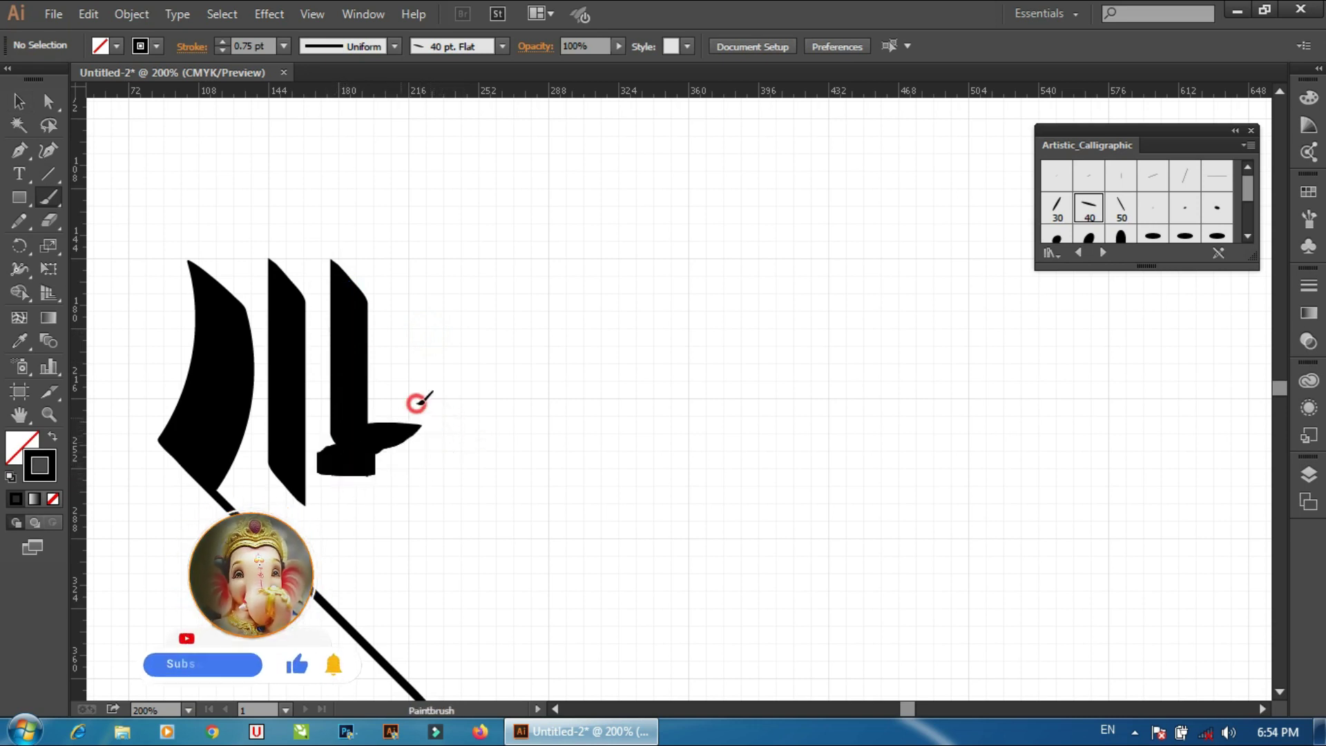
pyautogui.hotkey('ctrl', 'z')
pyautogui.moveTo(340, 483); pyautogui.dragTo(442, 404)
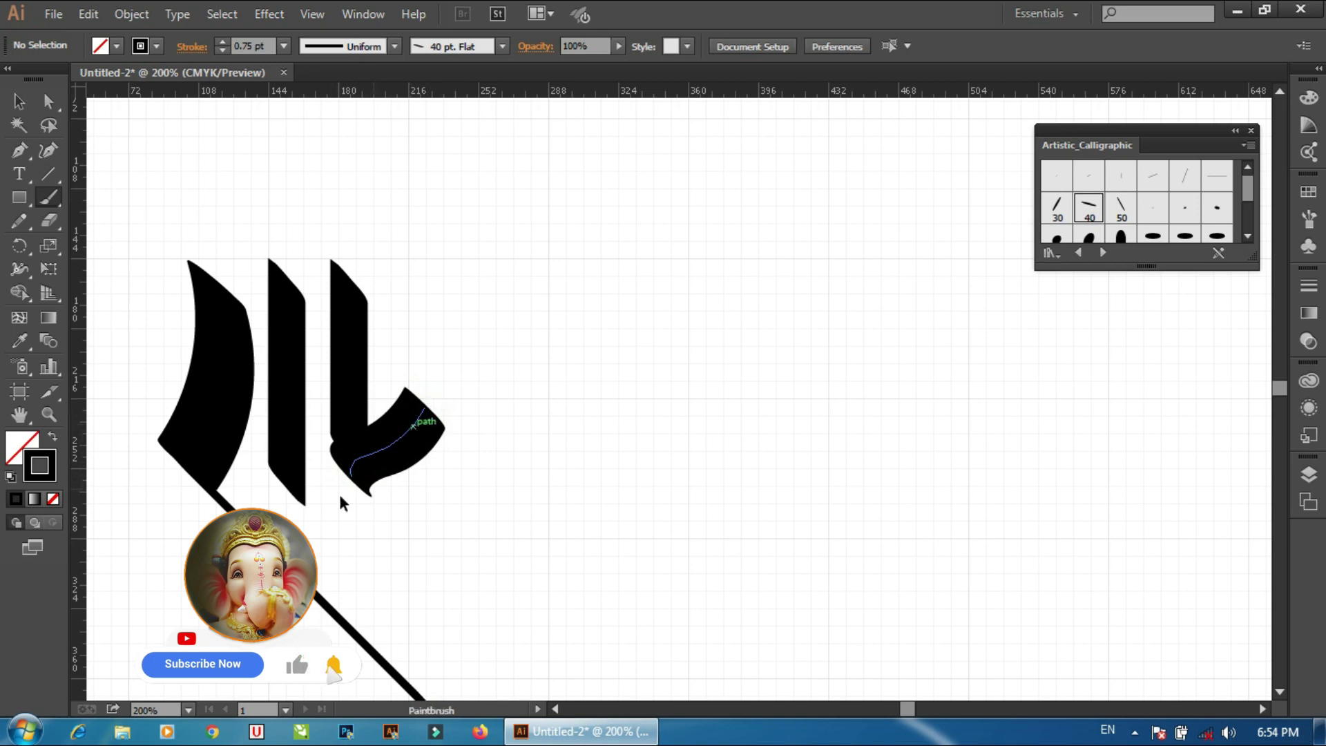
pyautogui.hotkey('ctrl', 'z')
pyautogui.moveTo(335, 457)
pyautogui.mouseDown()
pyautogui.moveTo(372, 498)
pyautogui.moveTo(488, 379)
pyautogui.mouseUp()
pyautogui.hotkey('ctrl', 'z')
pyautogui.hotkey('ctrl', 'z')
pyautogui.moveTo(337, 469); pyautogui.dragTo(445, 446)
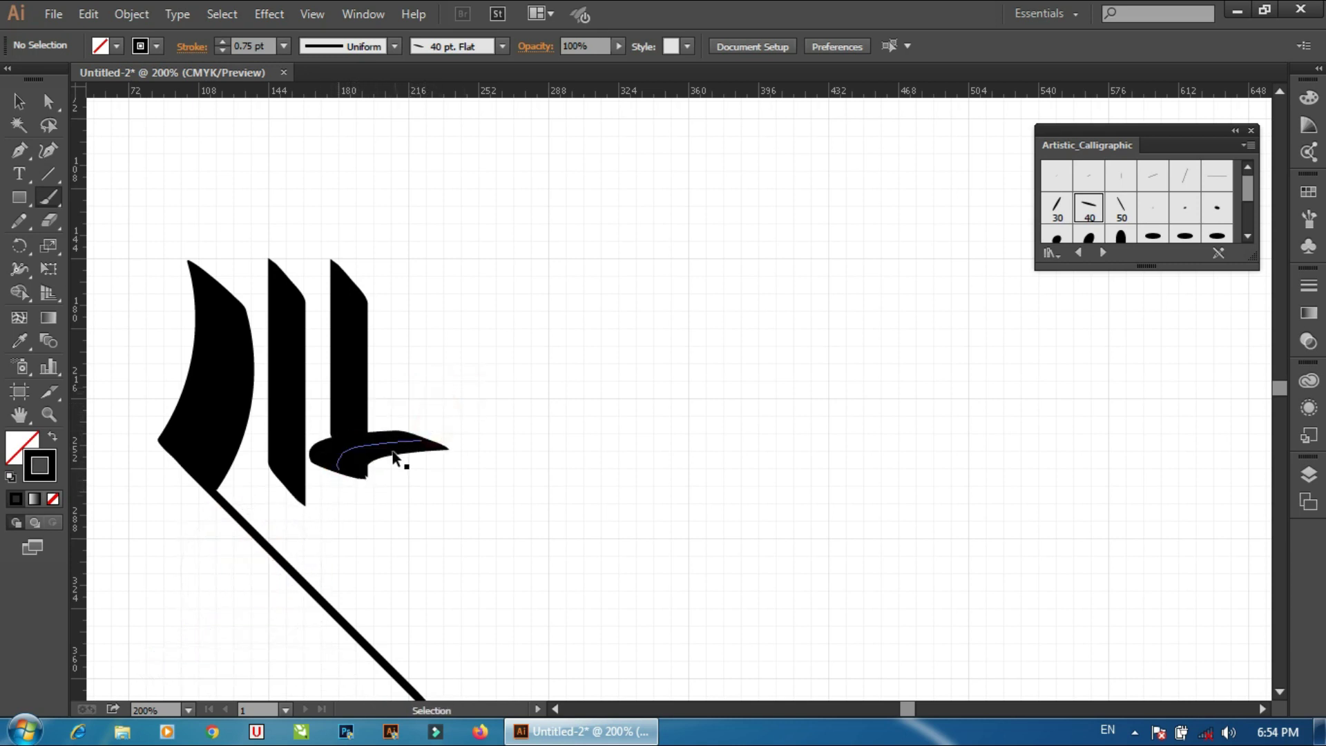
pyautogui.hotkey('ctrl', 'z')
# Paste a copy of the third bar, drag it right and nudge it down
pyautogui.hotkey('ctrl', 'v')
pyautogui.press('v')
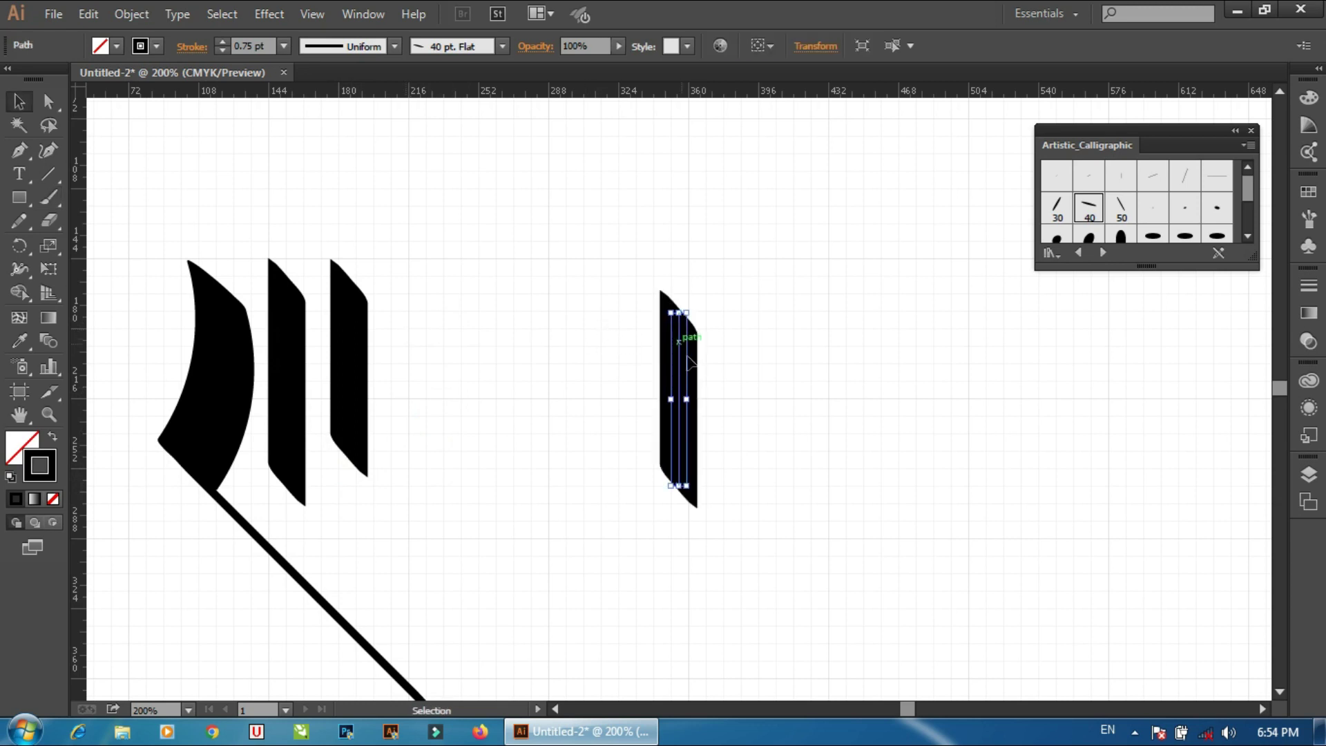
pyautogui.click(794, 343)
pyautogui.moveTo(684, 373); pyautogui.dragTo(450, 315)
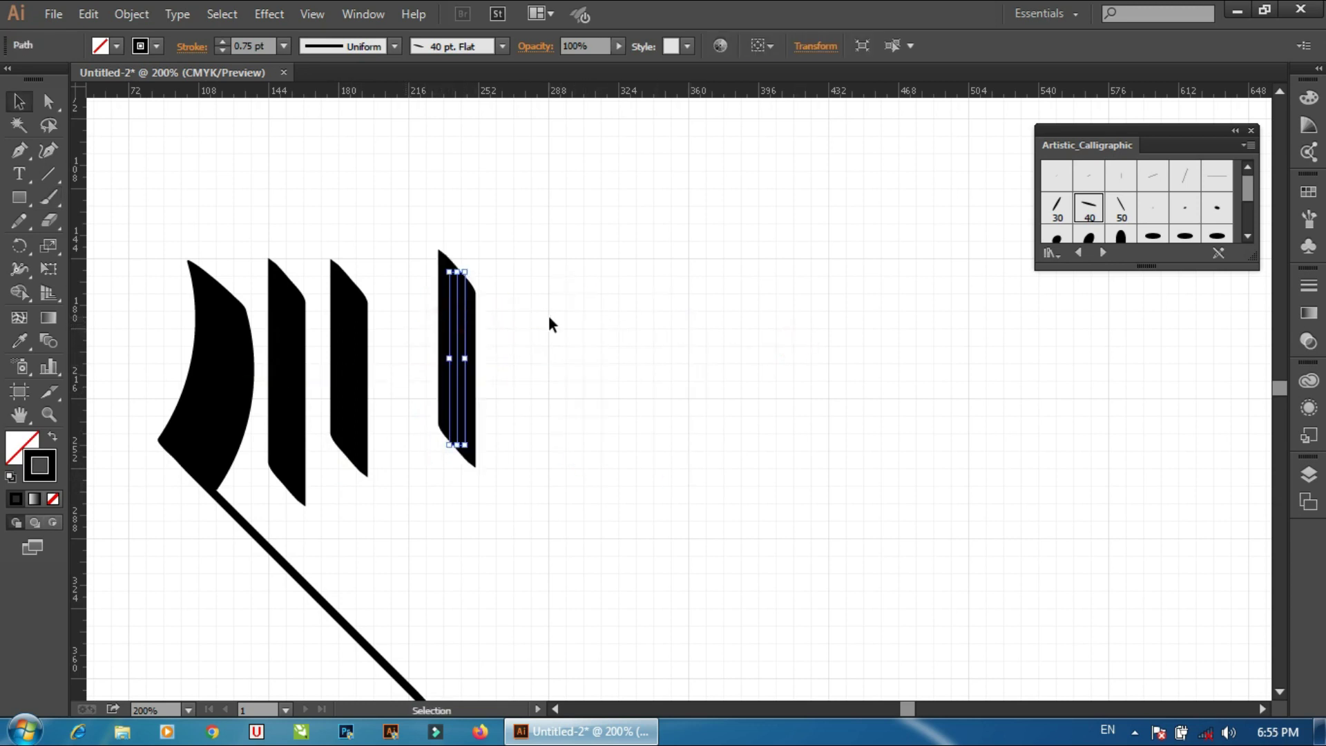
pyautogui.press('Down')
pyautogui.press('Down')
pyautogui.press('Down')
pyautogui.press('Down')
pyautogui.press('Down')
pyautogui.press('Down')
# Shorten the third bar by pulling its bottom end up
pyautogui.click(395, 459)
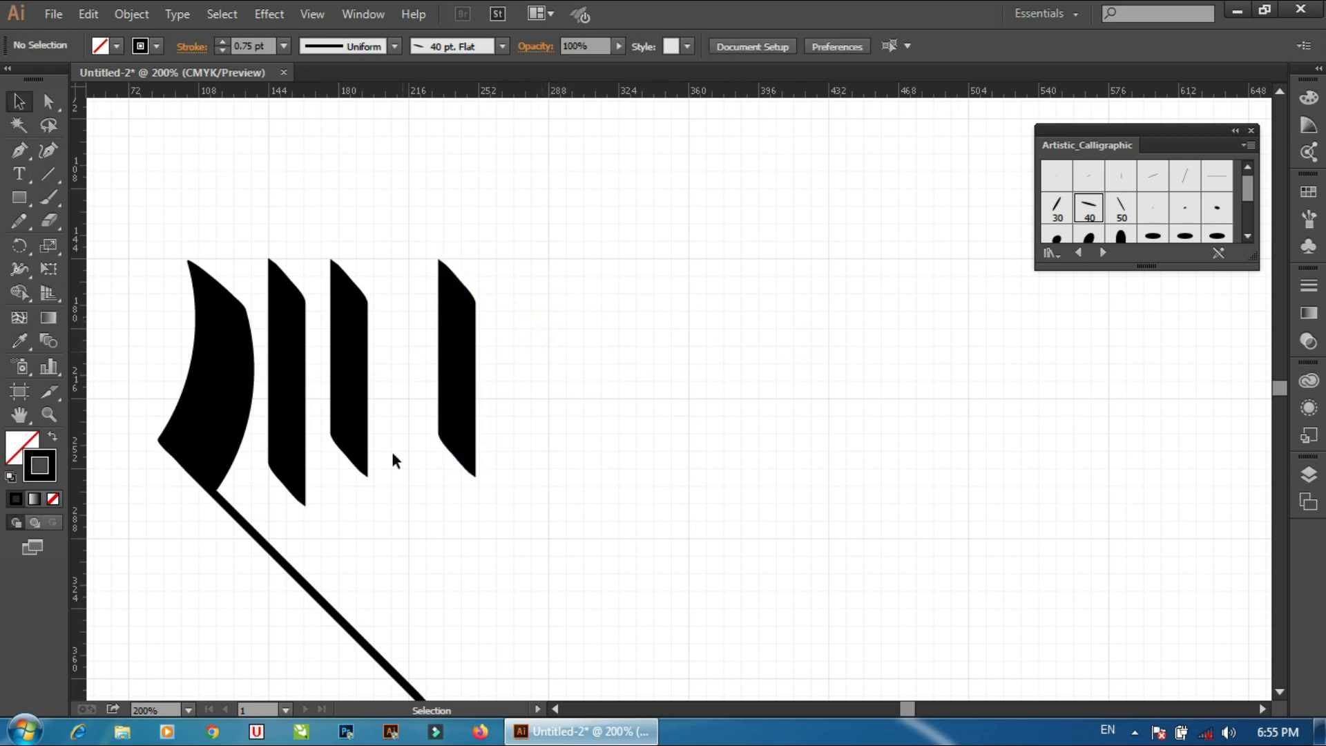
pyautogui.click(359, 435)
pyautogui.moveTo(348, 477); pyautogui.dragTo(349, 445)
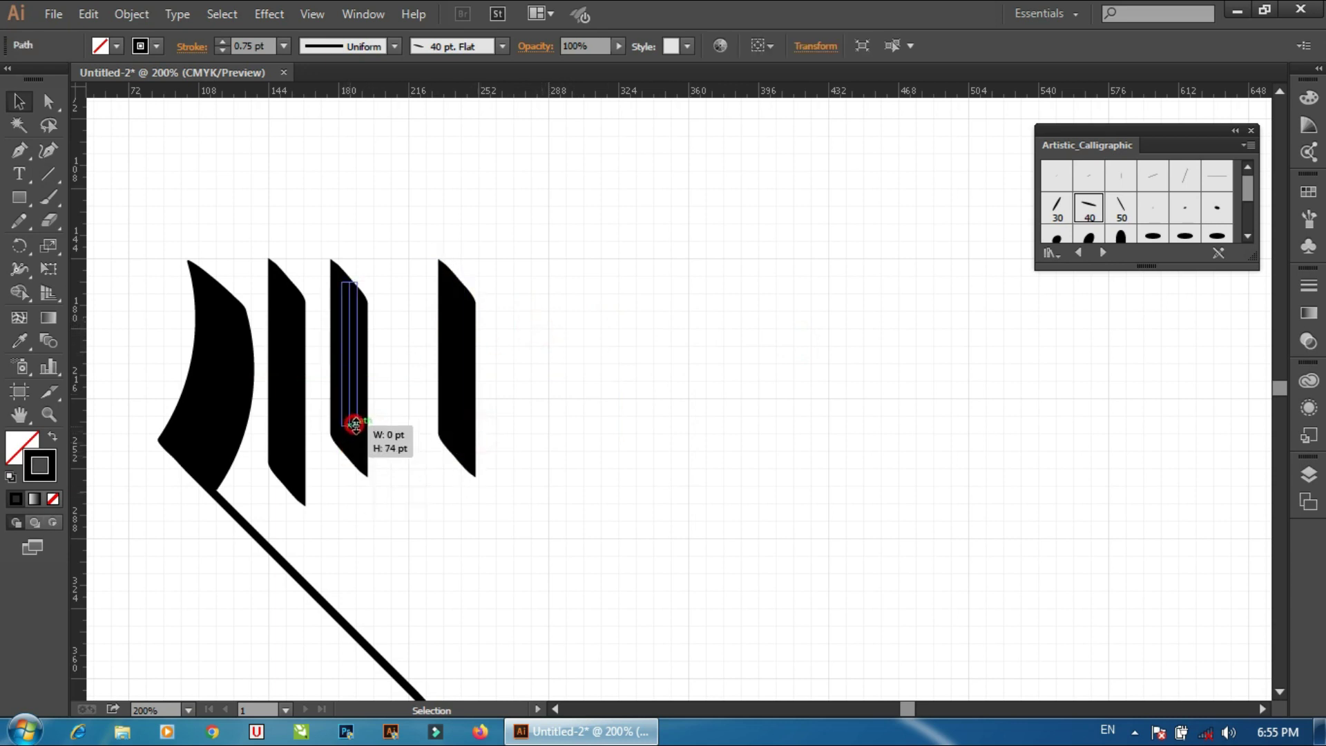
pyautogui.click(564, 392)
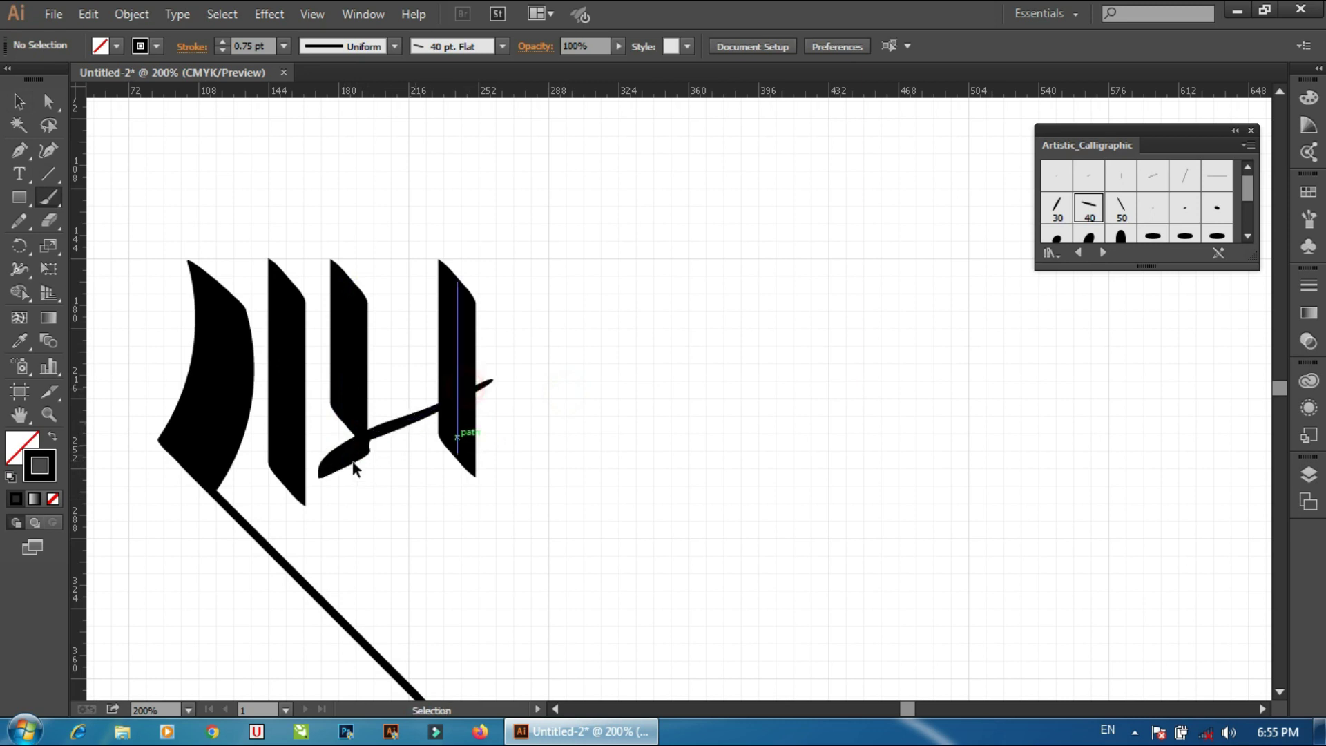
# Paint a slanted crossbar from the third bar to the fourth and pull its right end in
pyautogui.hotkey('ctrl', 'z')
pyautogui.moveTo(349, 450); pyautogui.dragTo(466, 373)
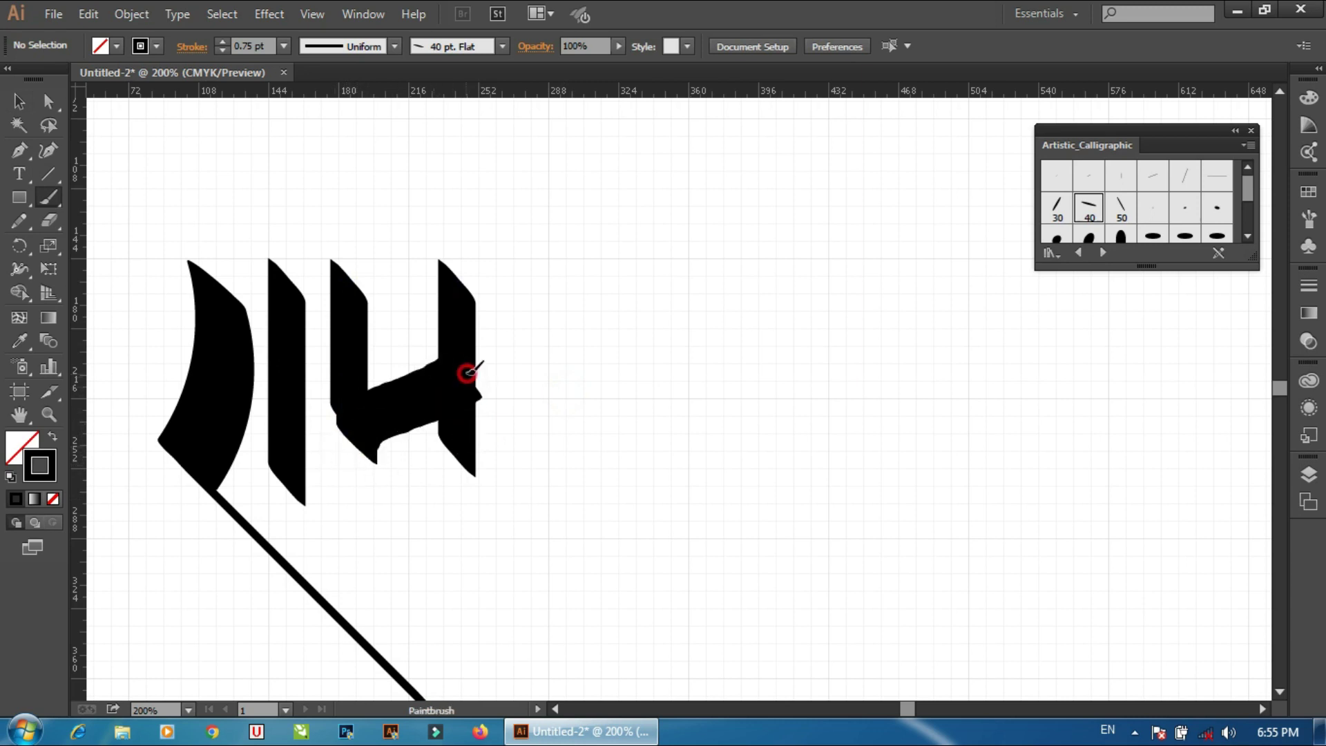
pyautogui.click(409, 426)
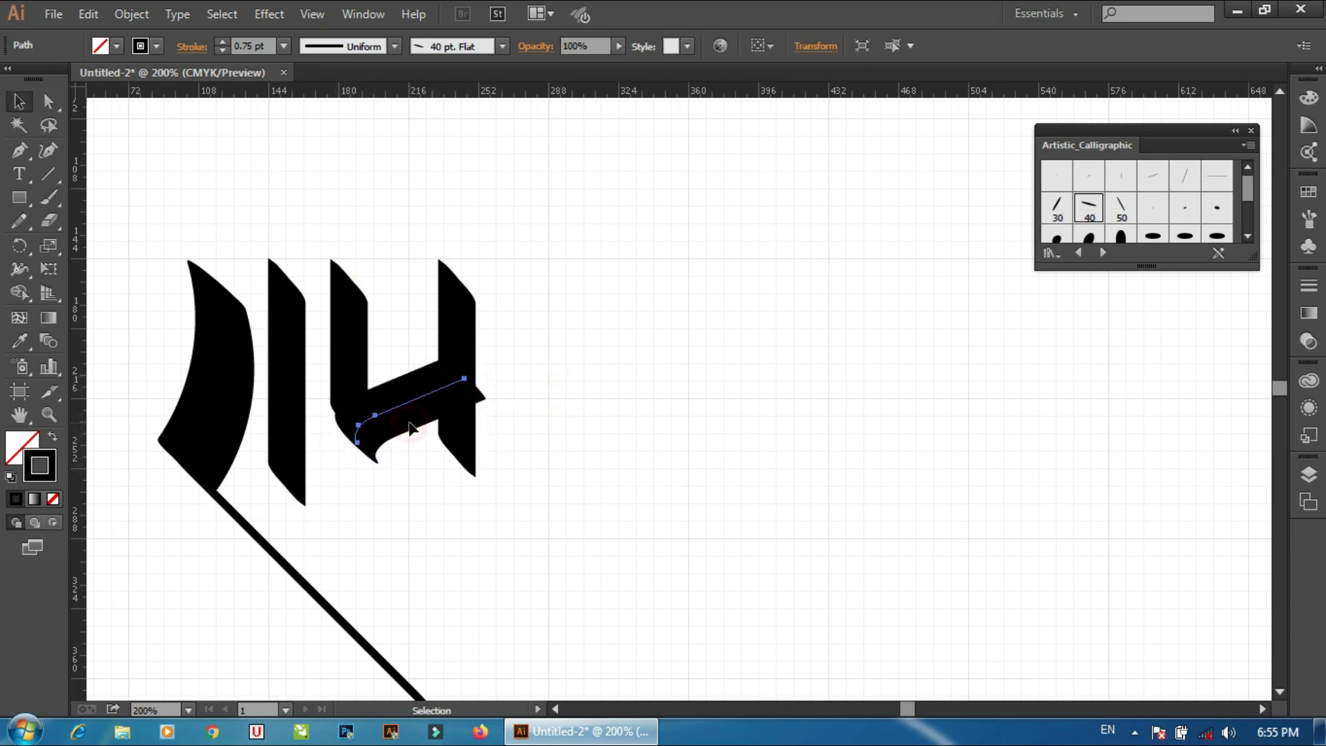
pyautogui.click(568, 390)
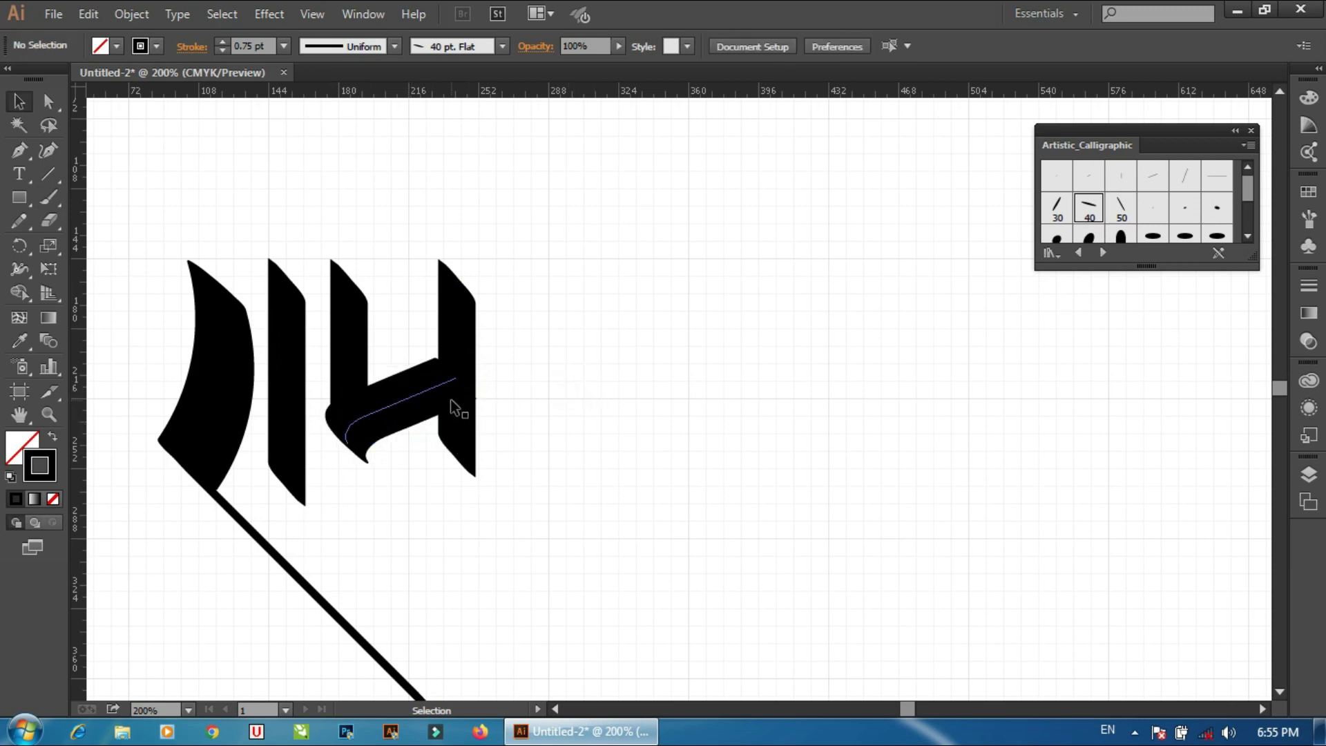
pyautogui.click(459, 414)
pyautogui.click(588, 359)
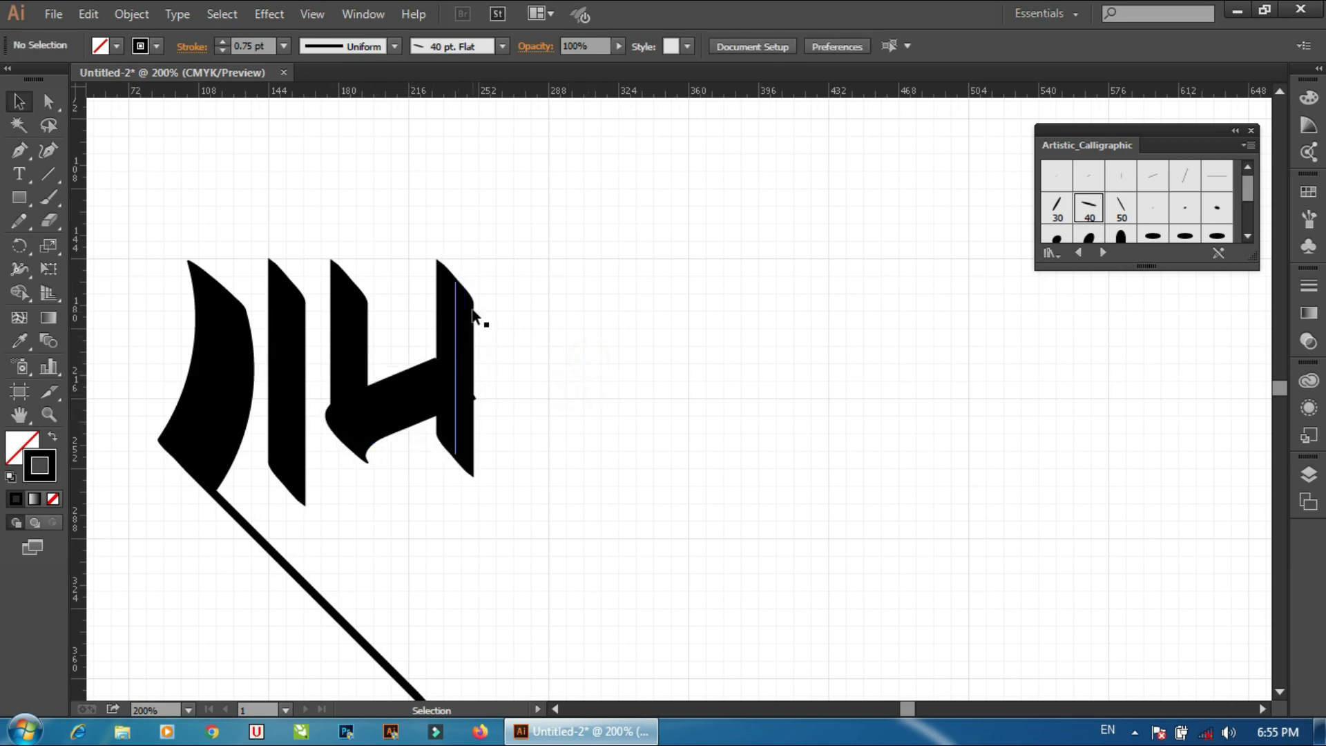
pyautogui.click(393, 407)
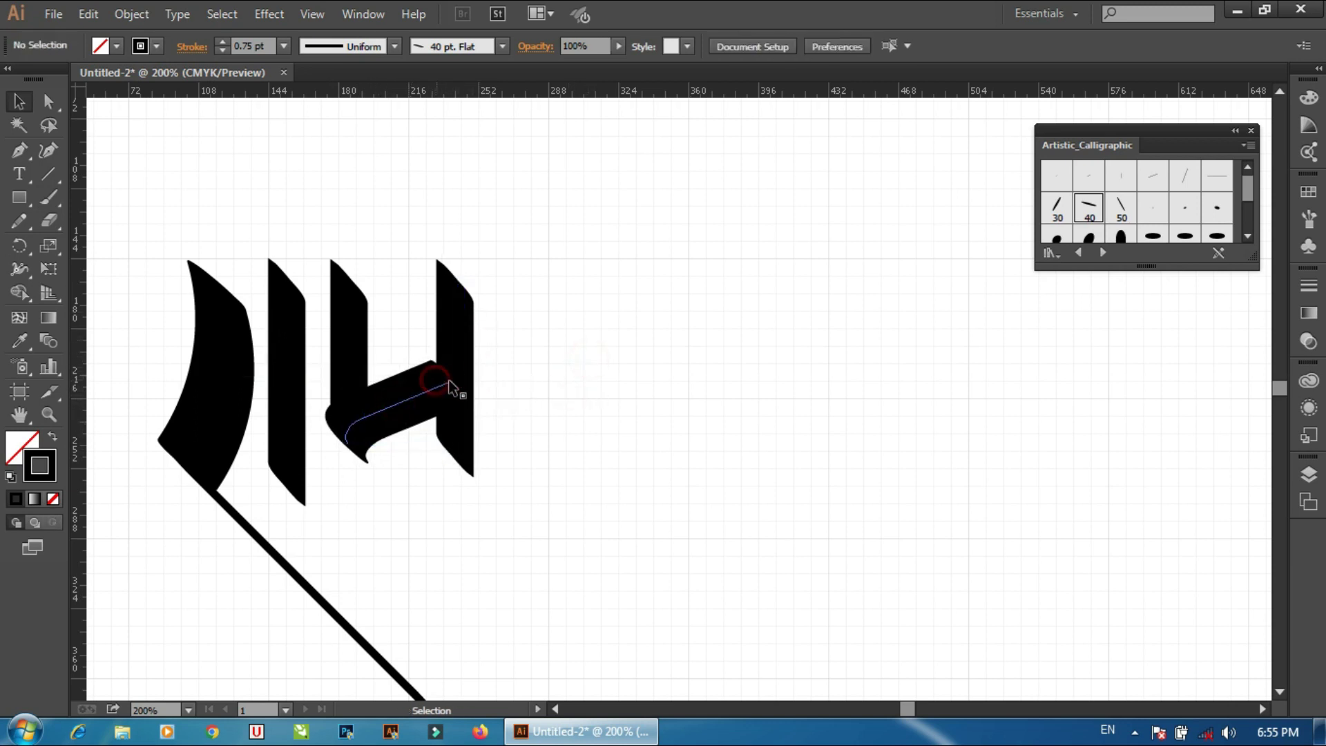
pyautogui.moveTo(452, 377); pyautogui.dragTo(441, 388)
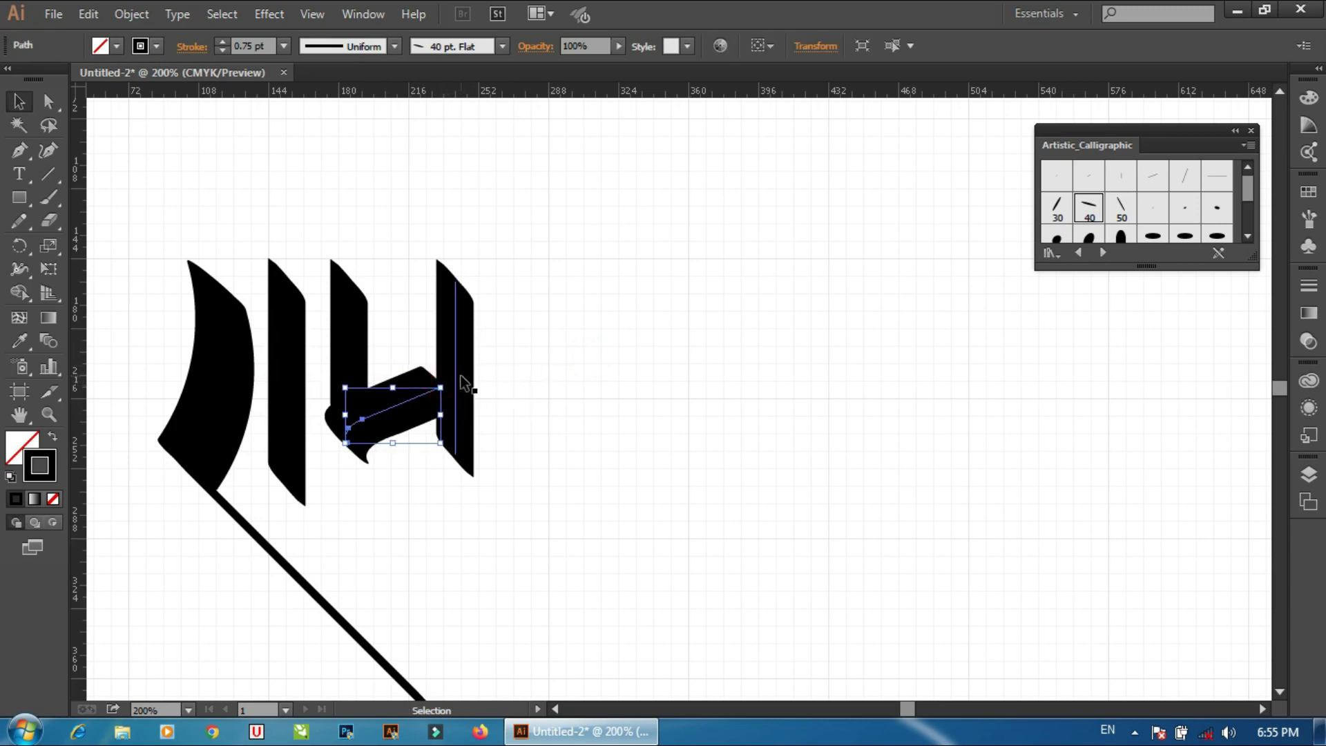
# Nudge the fourth bar left so it meets the crossbar
pyautogui.click(471, 354)
pyautogui.press('Left')
pyautogui.press('Left')
pyautogui.press('Left')
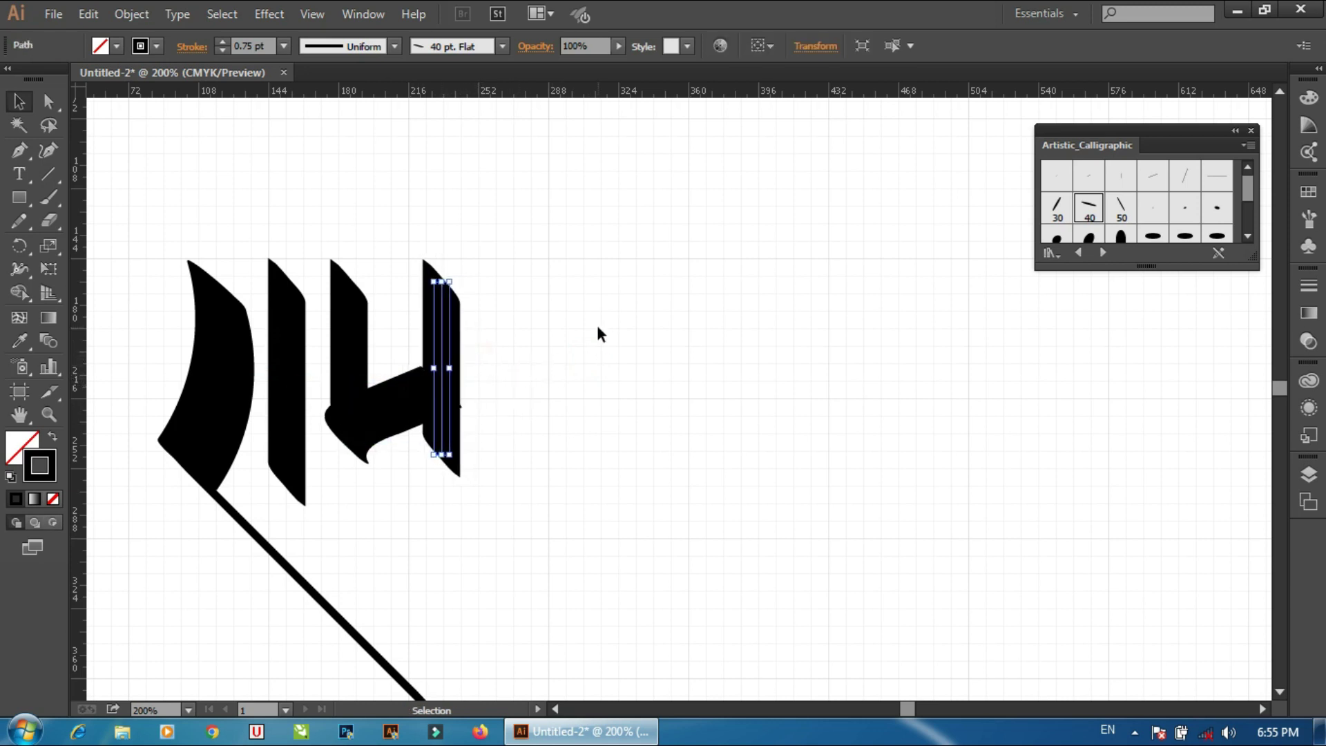
pyautogui.click(601, 330)
pyautogui.click(442, 413)
pyautogui.click(598, 323)
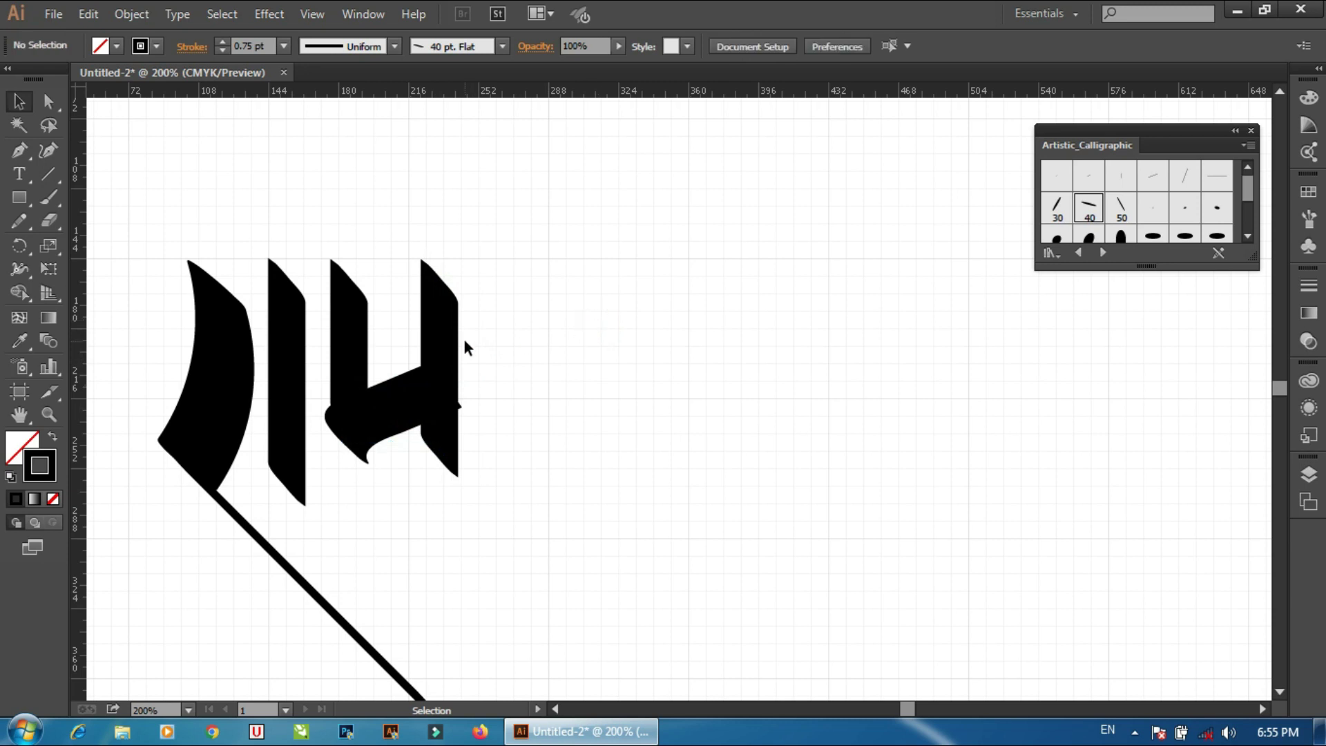
# Stretch the fourth bar down to full height, then pan the view
pyautogui.click(442, 437)
pyautogui.moveTo(440, 445)
pyautogui.mouseDown()
pyautogui.moveTo(437, 492)
pyautogui.moveTo(539, 476)
pyautogui.mouseUp()
pyautogui.click(545, 437)
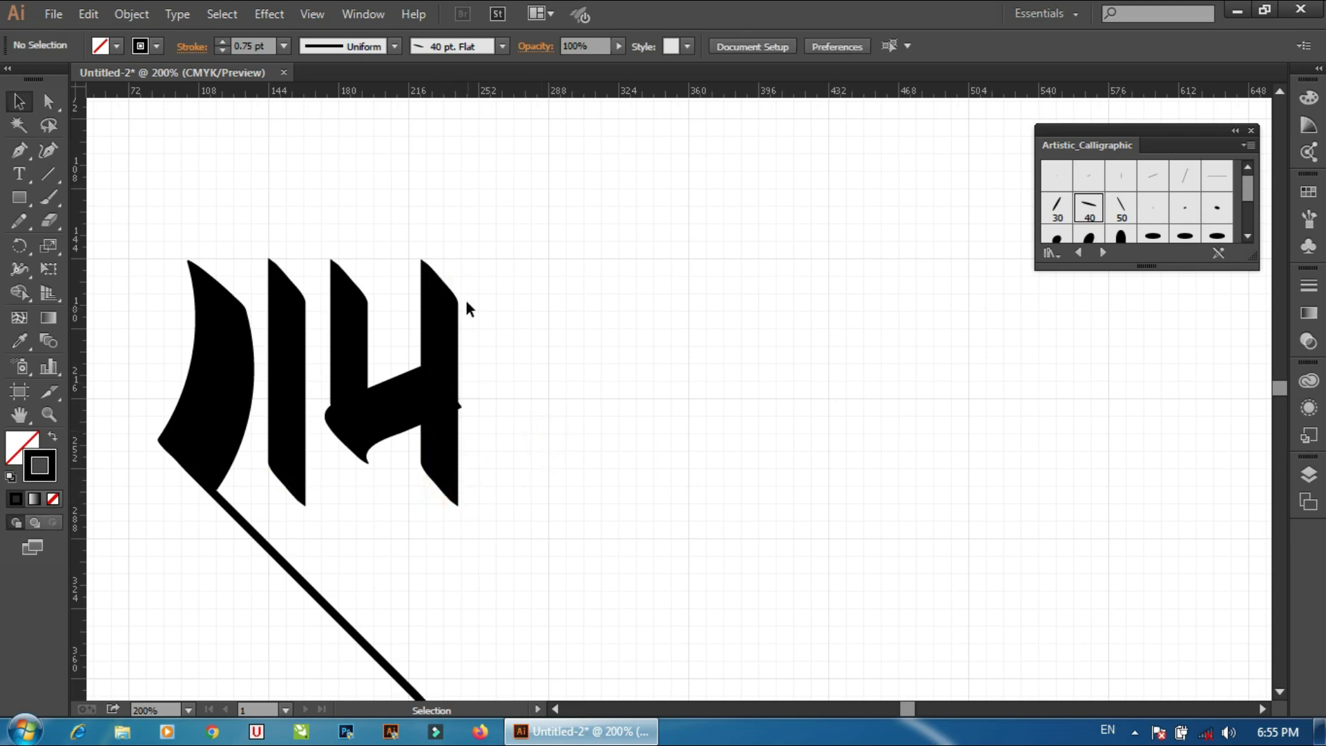
pyautogui.moveTo(547, 348); pyautogui.dragTo(497, 371)
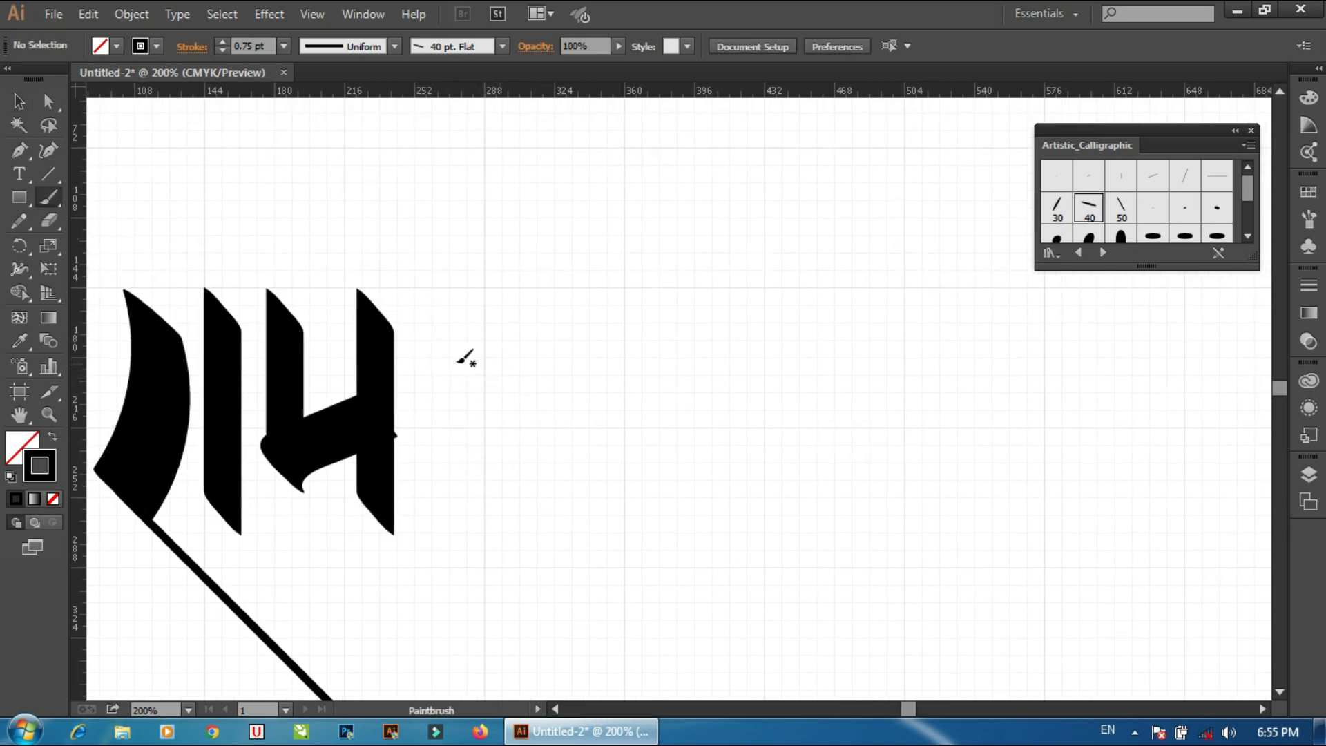
pyautogui.moveTo(464, 276)
pyautogui.mouseDown()
pyautogui.moveTo(447, 256)
pyautogui.moveTo(680, 465)
pyautogui.mouseUp()
# Try looping flourish strokes right of the letters and undo them
pyautogui.hotkey('ctrl', 'z')
pyautogui.moveTo(421, 309); pyautogui.dragTo(925, 545)
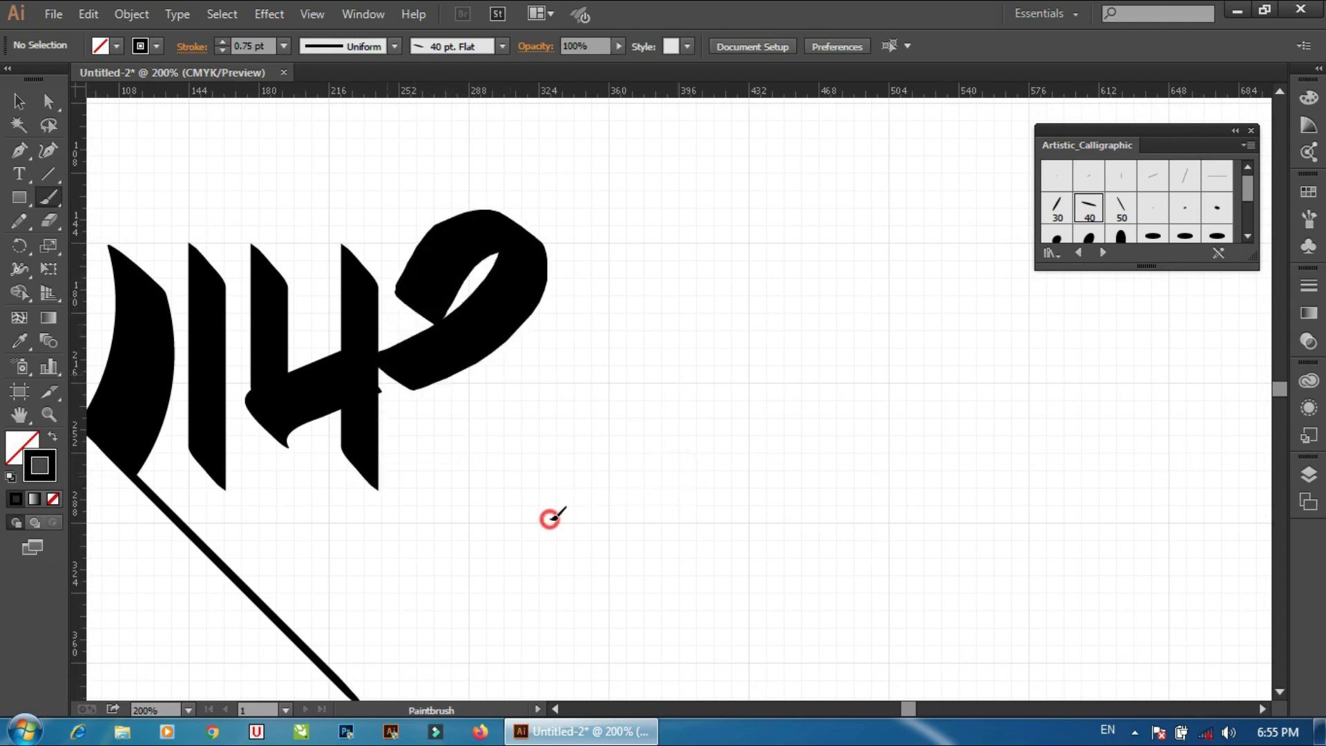
pyautogui.hotkey('ctrl', 'z')
pyautogui.moveTo(422, 307); pyautogui.dragTo(866, 490)
pyautogui.hotkey('ctrl', 'z')
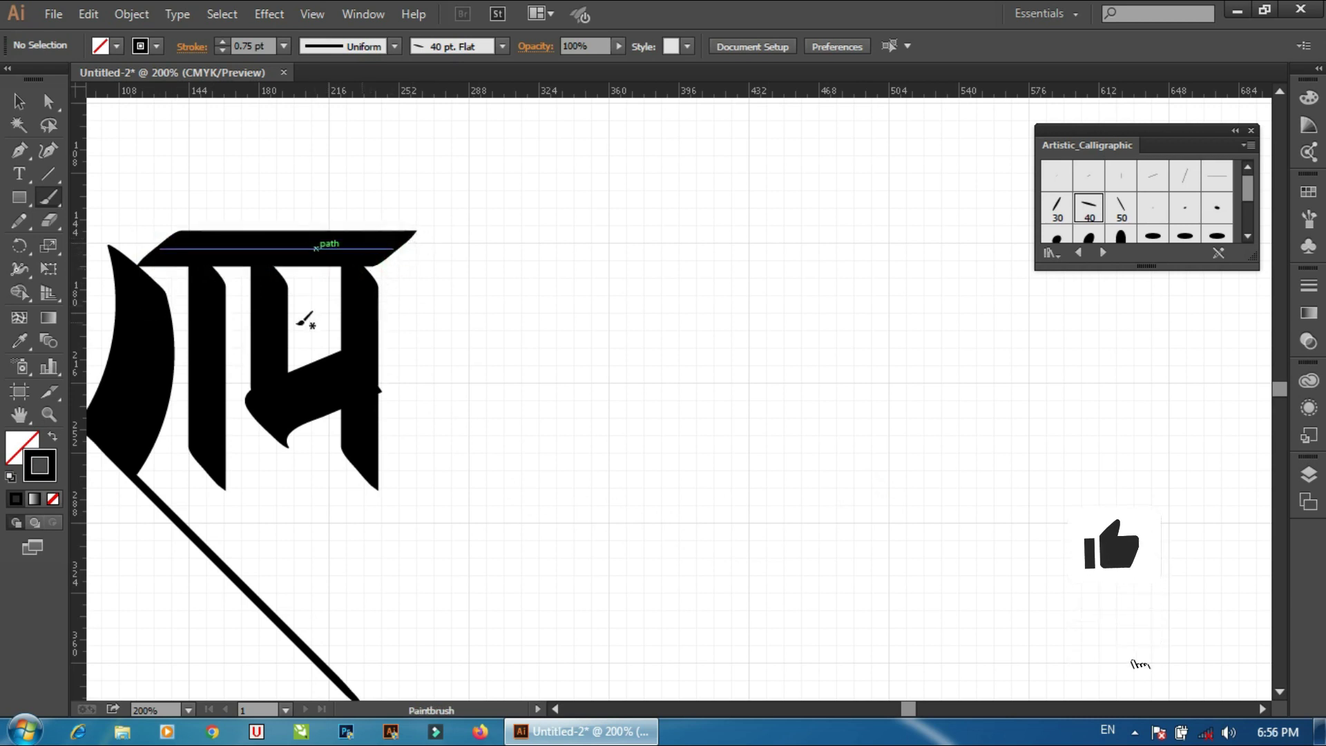
# Paint a horizontal headline stroke across the letter tops
pyautogui.click(296, 266)
pyautogui.press('Delete')
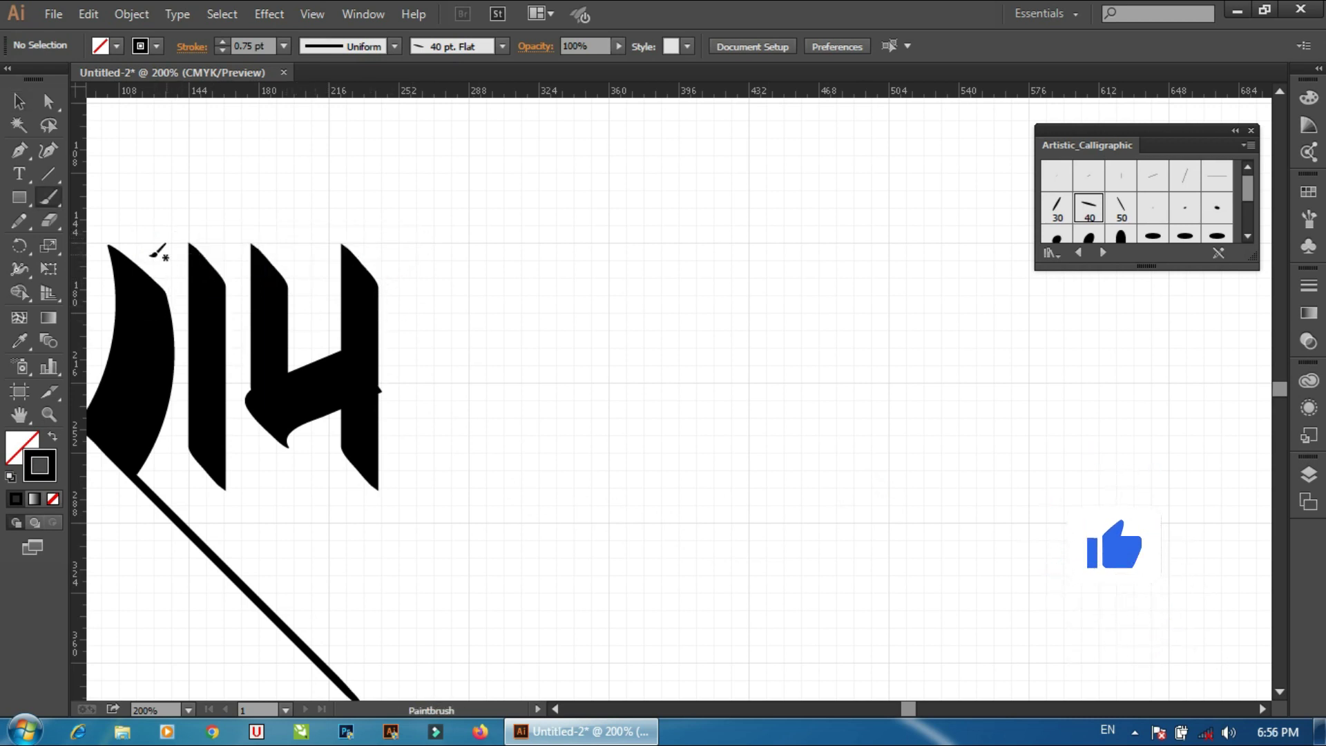
pyautogui.moveTo(200, 258); pyautogui.dragTo(380, 254)
pyautogui.hotkey('ctrl', 'z')
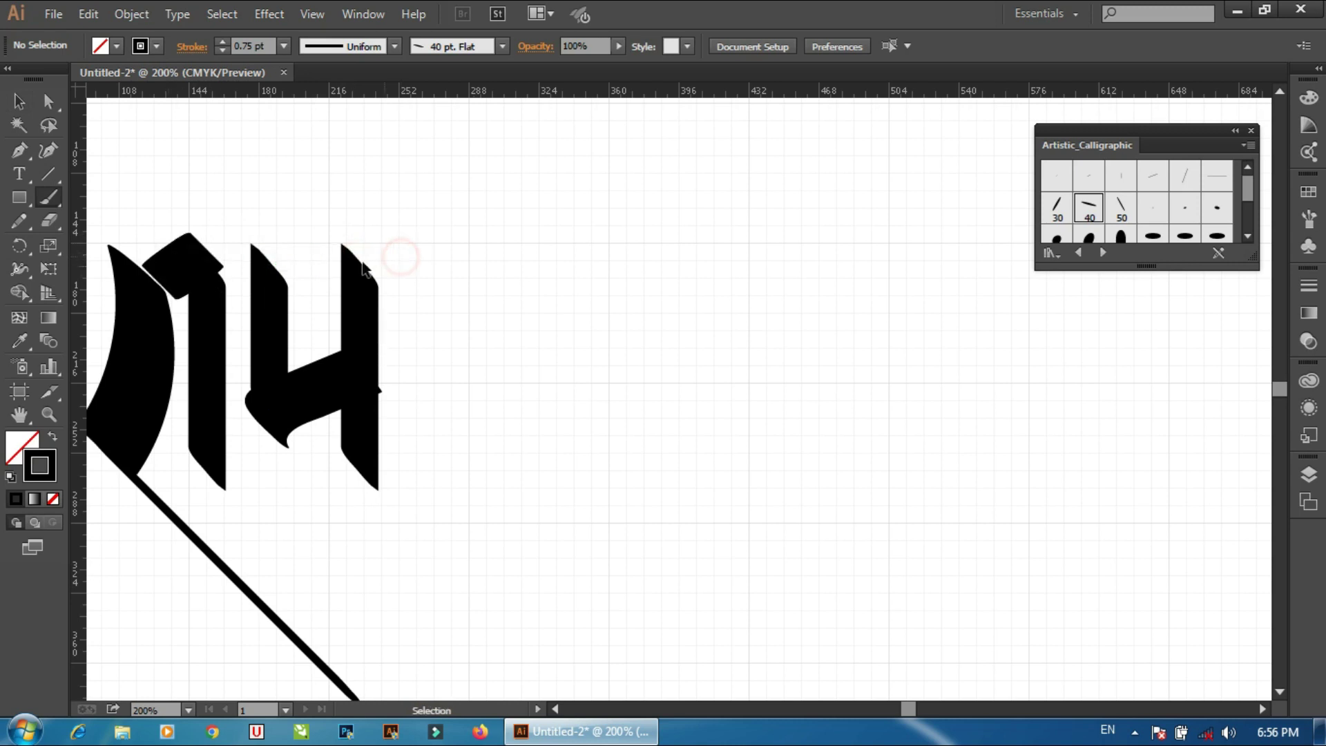
pyautogui.moveTo(182, 250); pyautogui.dragTo(399, 251)
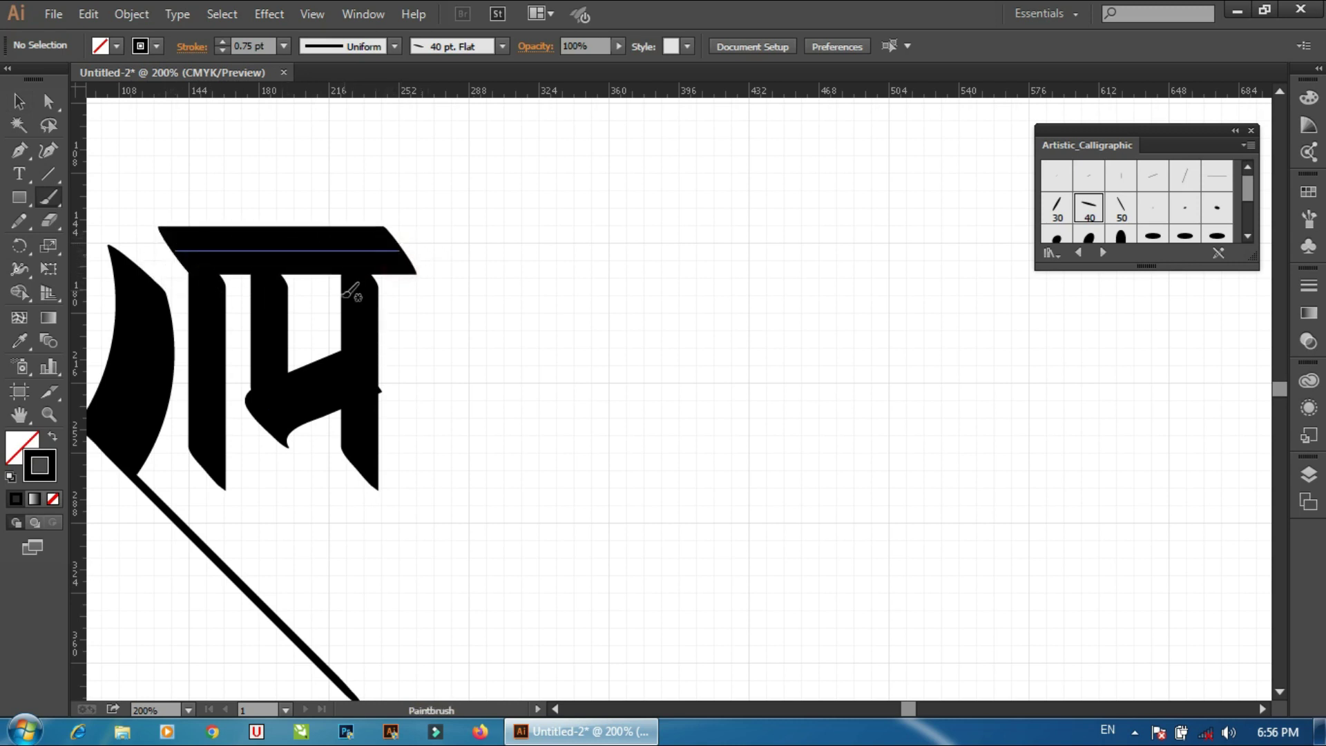
# Move the headline bar slightly down, then nudge it one step right and one step down
pyautogui.click(349, 232)
pyautogui.moveTo(348, 242); pyautogui.dragTo(349, 248)
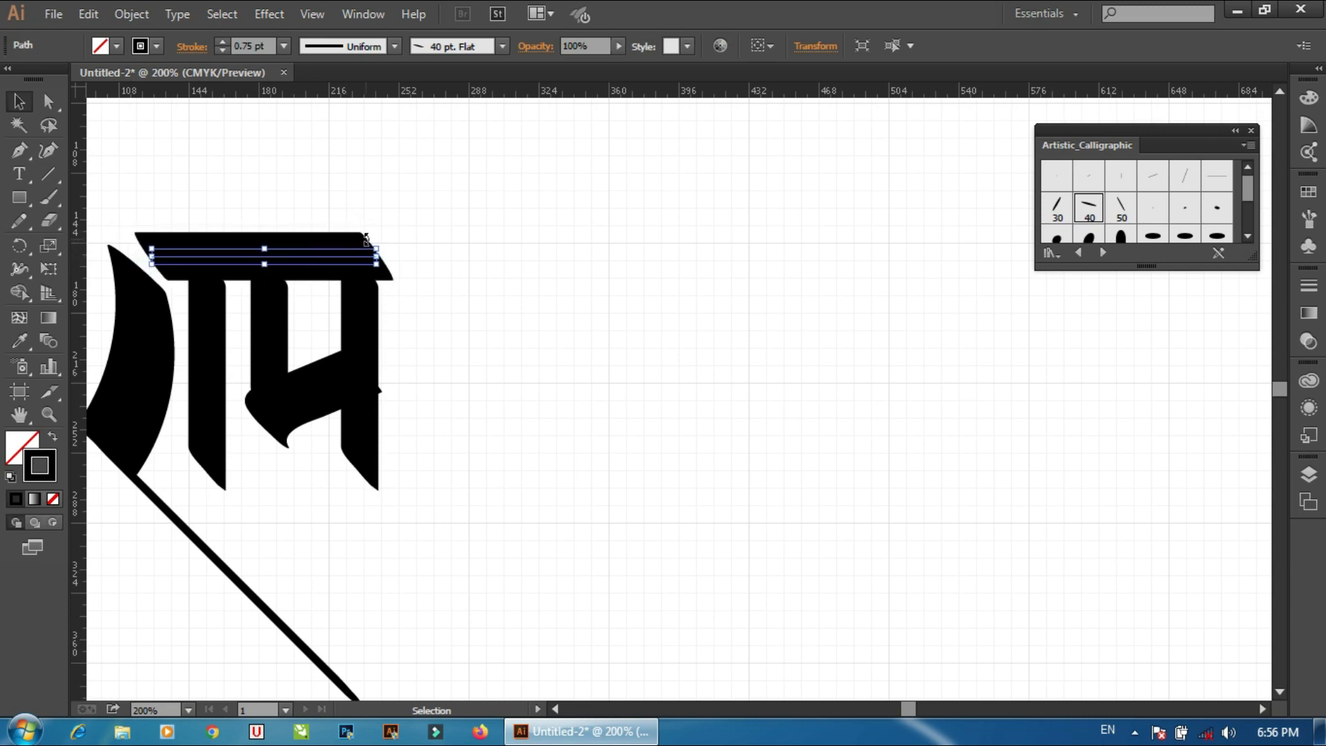
pyautogui.press('Right')
pyautogui.click(441, 277)
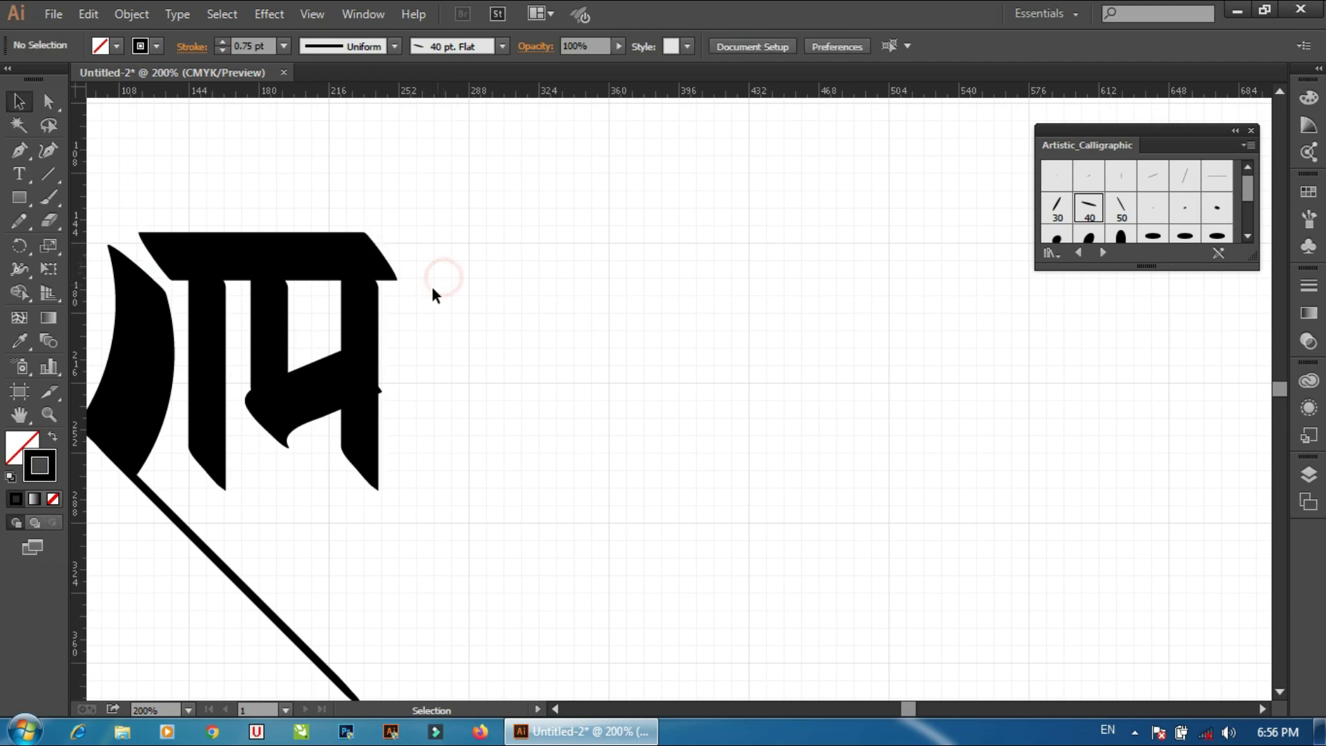
pyautogui.click(385, 274)
pyautogui.press('Down')
pyautogui.press('Down')
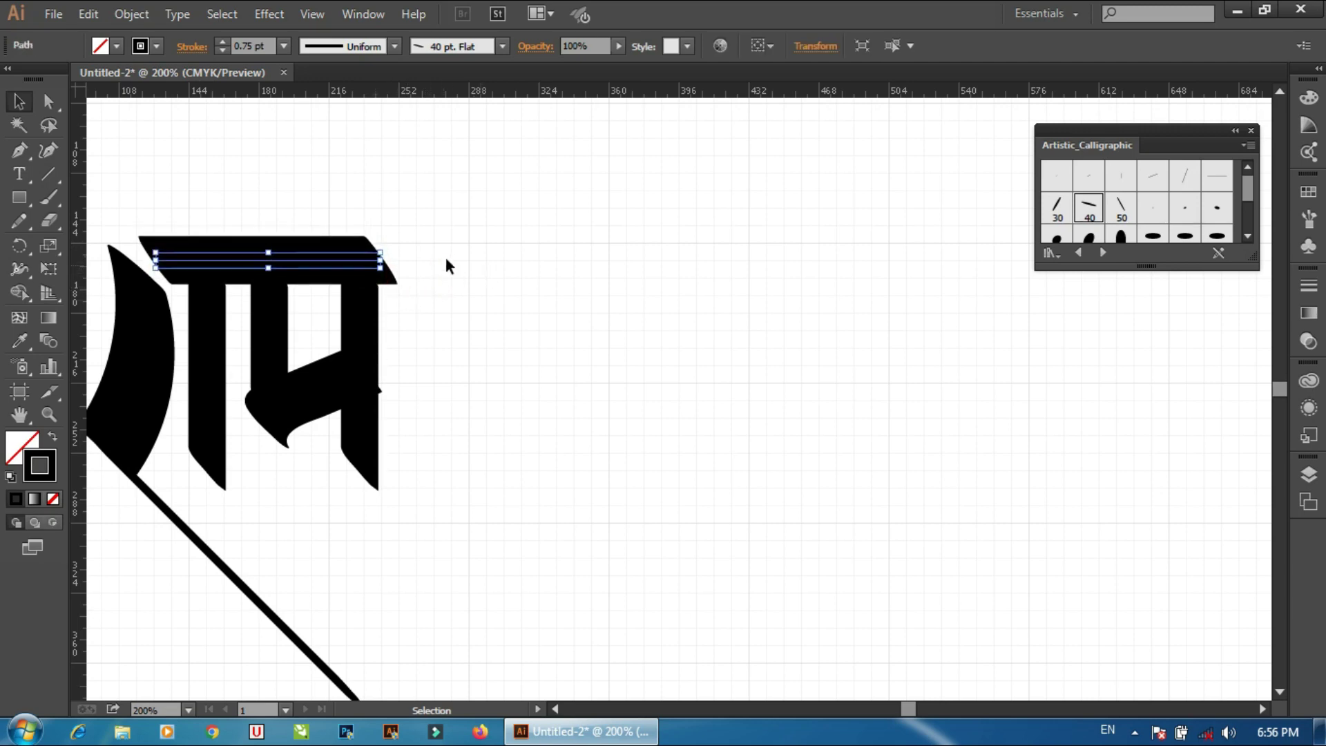
pyautogui.click(443, 265)
# Paint trial swash and looping flourishes beside the headline, undoing each one
pyautogui.moveTo(407, 256); pyautogui.dragTo(667, 434)
pyautogui.hotkey('ctrl', 'z')
pyautogui.moveTo(416, 276); pyautogui.dragTo(763, 473)
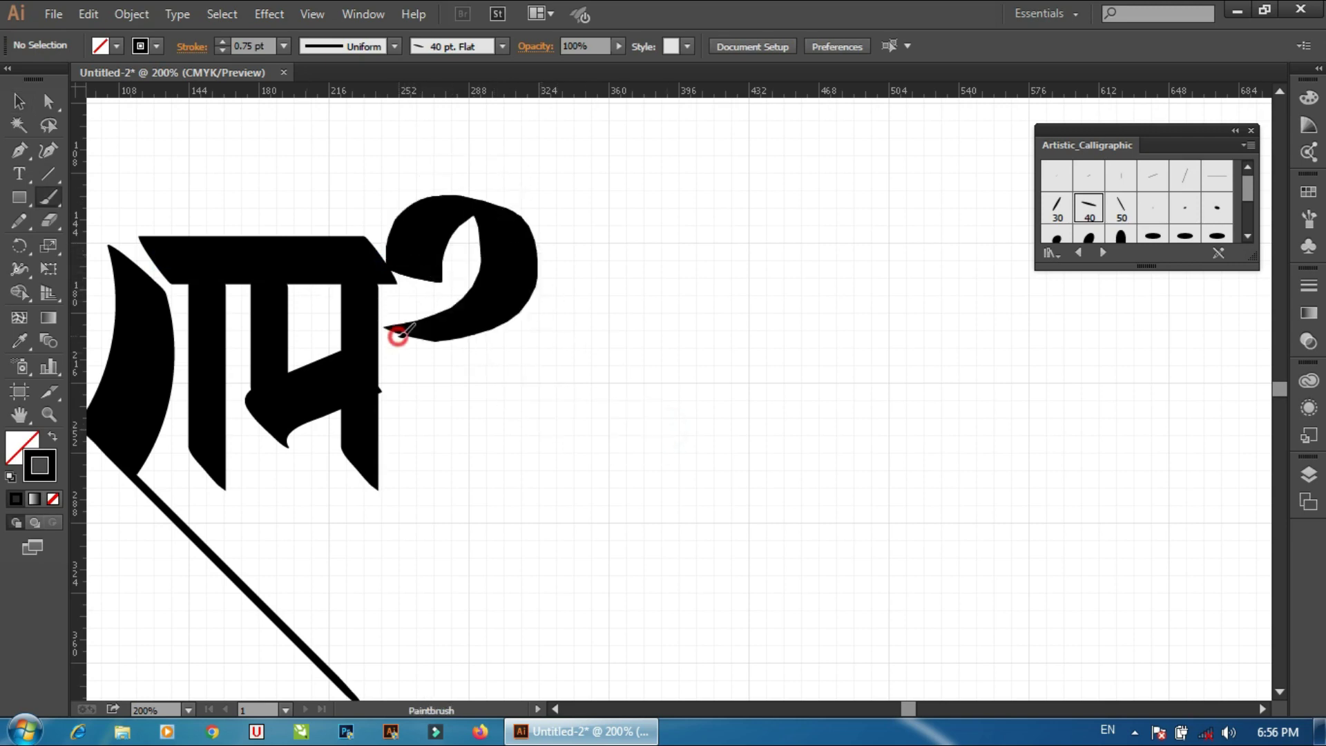
pyautogui.hotkey('ctrl', 'z')
pyautogui.moveTo(417, 277); pyautogui.dragTo(711, 483)
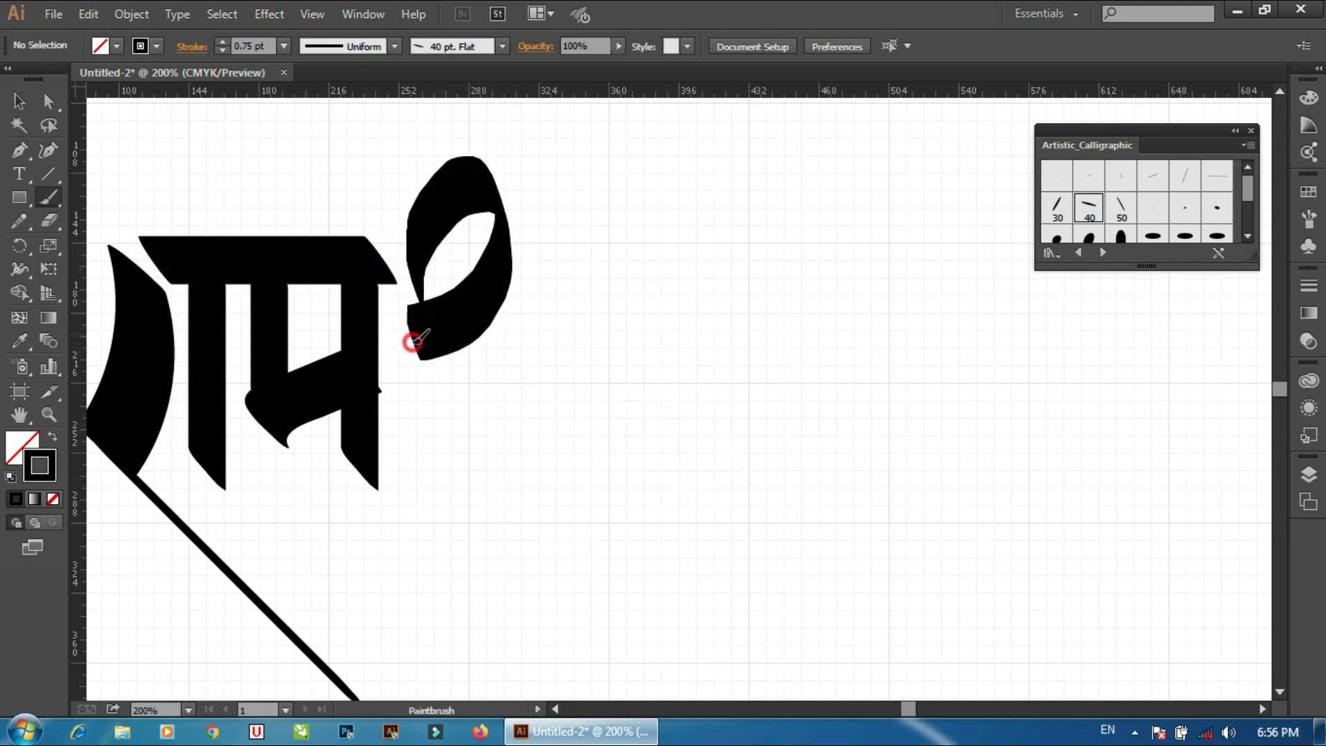
pyautogui.hotkey('ctrl', 'z')
pyautogui.moveTo(412, 271); pyautogui.dragTo(693, 477)
pyautogui.hotkey('ctrl', 'z')
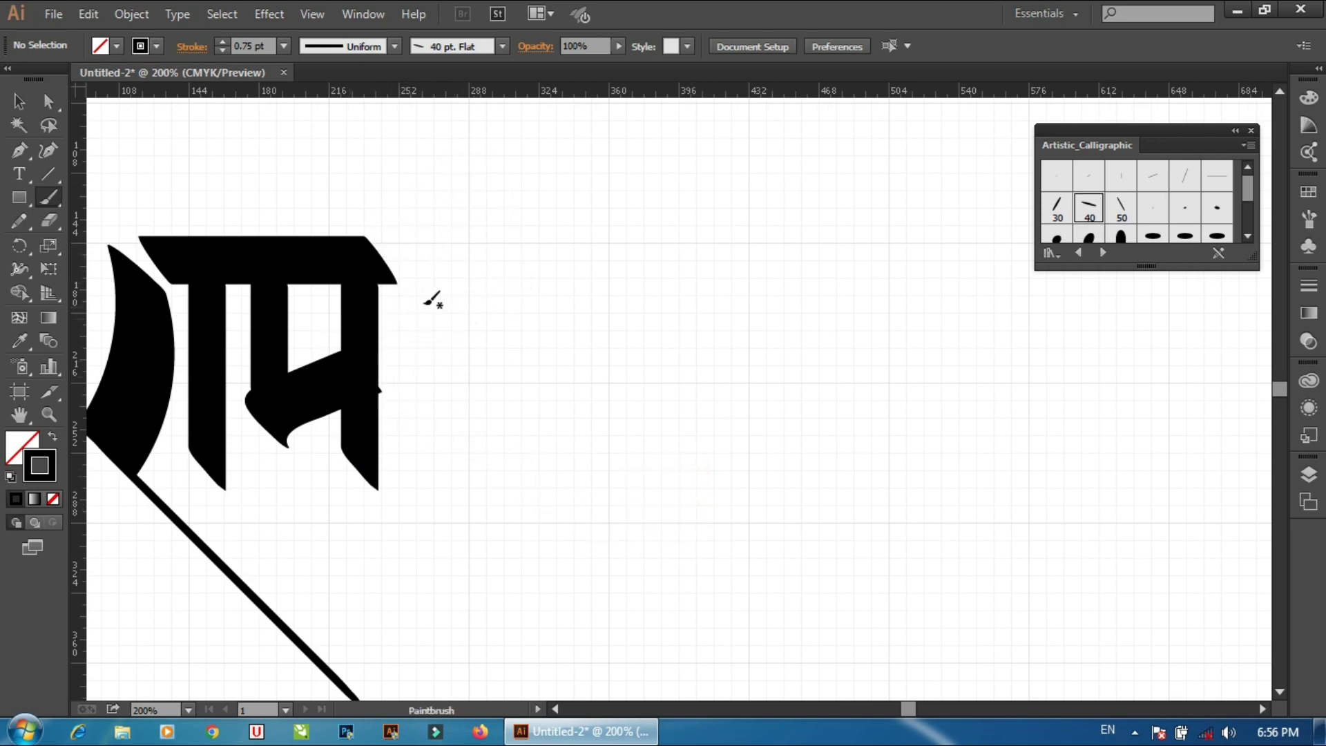
pyautogui.moveTo(416, 277)
pyautogui.mouseDown()
pyautogui.moveTo(375, 346)
pyautogui.moveTo(725, 525)
pyautogui.mouseUp()
pyautogui.hotkey('ctrl', 'z')
pyautogui.moveTo(413, 247); pyautogui.dragTo(694, 536)
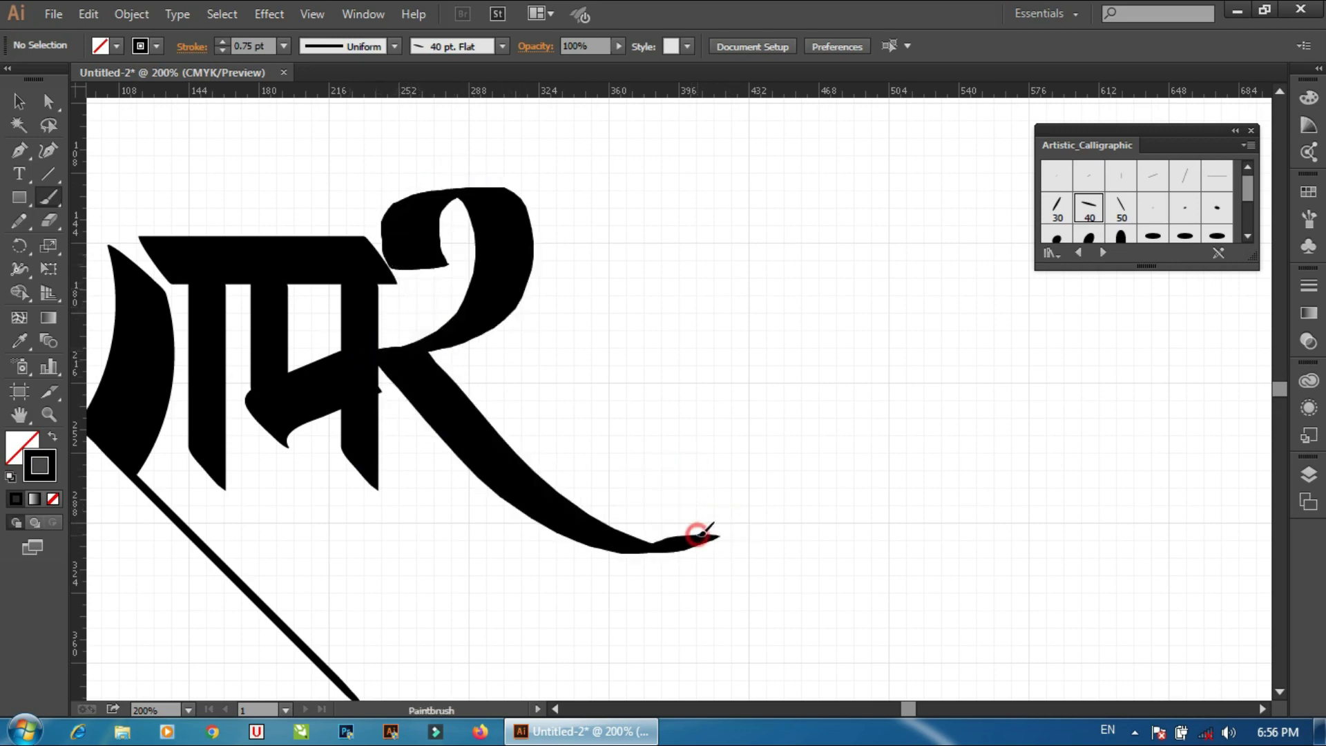
pyautogui.hotkey('ctrl', 'z')
pyautogui.moveTo(415, 260); pyautogui.dragTo(700, 452)
pyautogui.hotkey('ctrl', 'z')
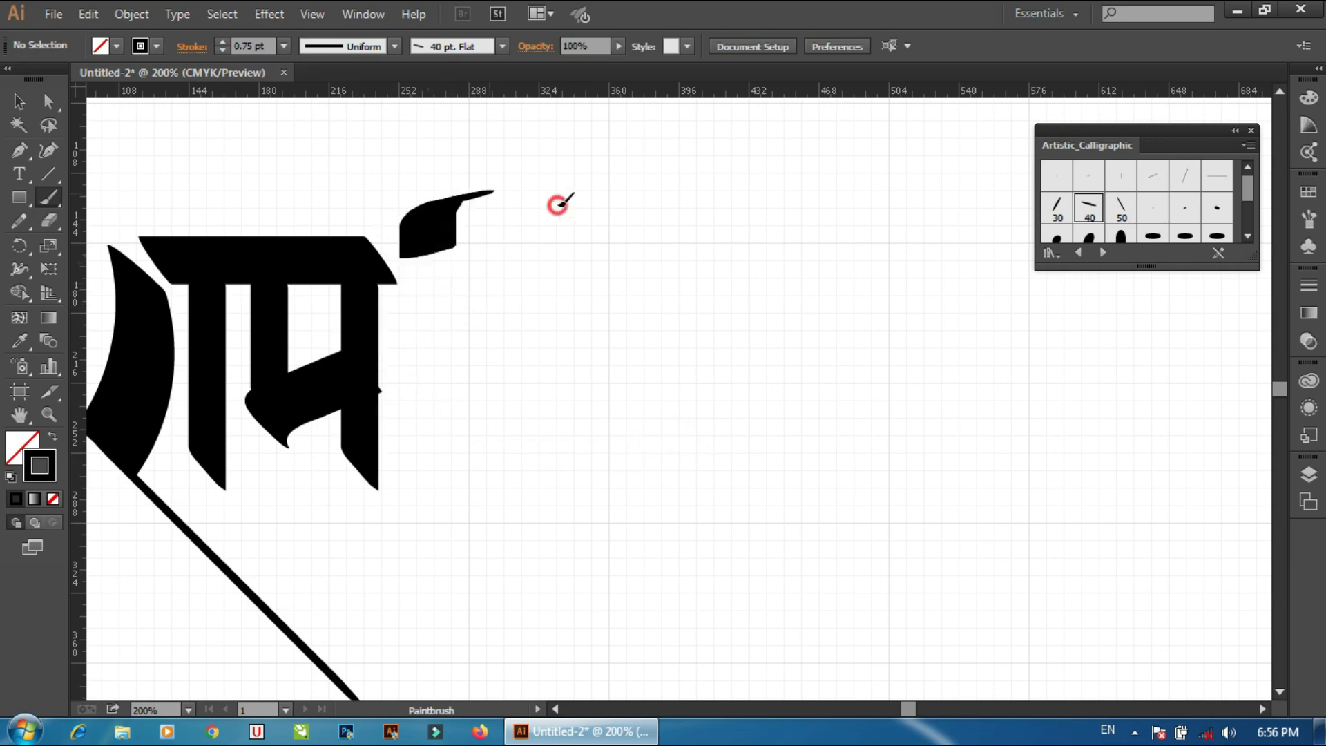
pyautogui.moveTo(414, 262); pyautogui.dragTo(680, 467)
pyautogui.hotkey('ctrl', 'z')
pyautogui.moveTo(414, 265)
pyautogui.mouseDown()
pyautogui.moveTo(401, 291)
pyautogui.moveTo(714, 442)
pyautogui.mouseUp()
pyautogui.hotkey('ctrl', 'z')
pyautogui.hotkey('ctrl', 'z')
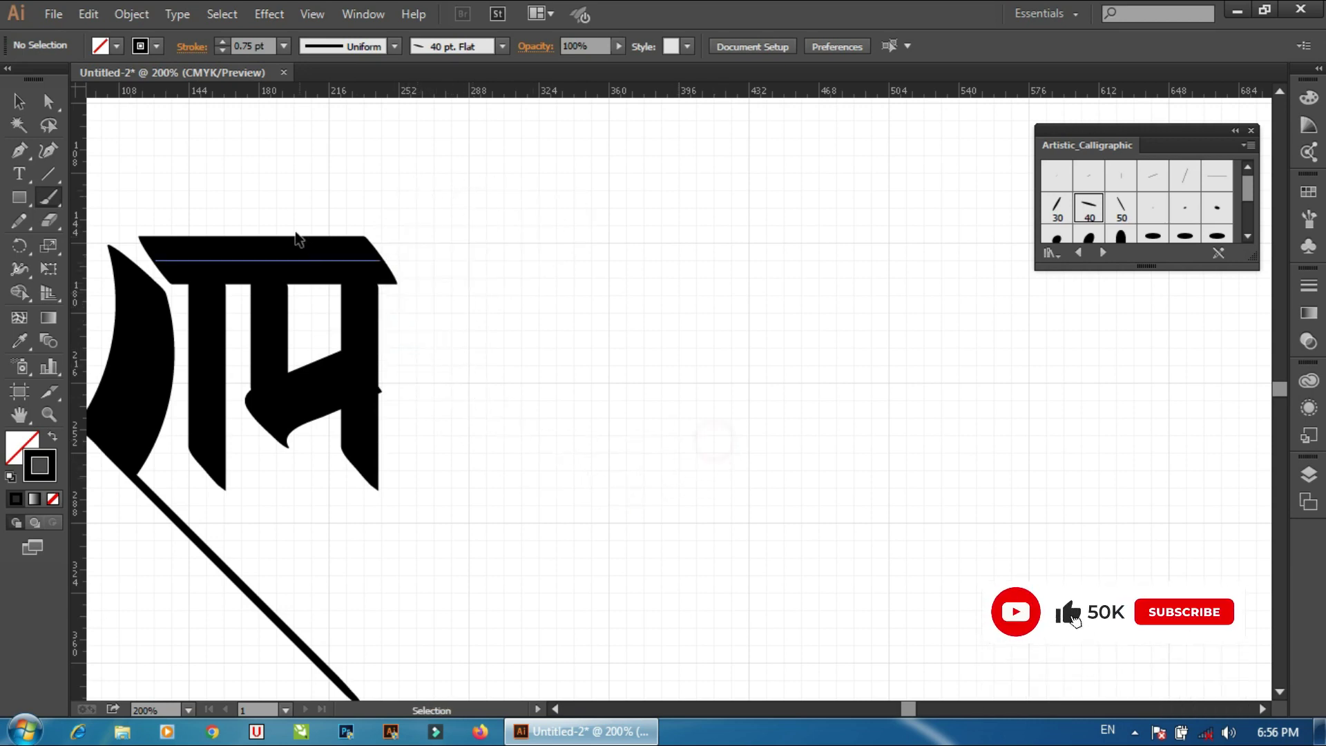
# Set the brush stroke weight to 1 pt and test a stroke, then undo it
pyautogui.click(284, 47)
pyautogui.click(303, 136)
pyautogui.moveTo(453, 281); pyautogui.dragTo(690, 428)
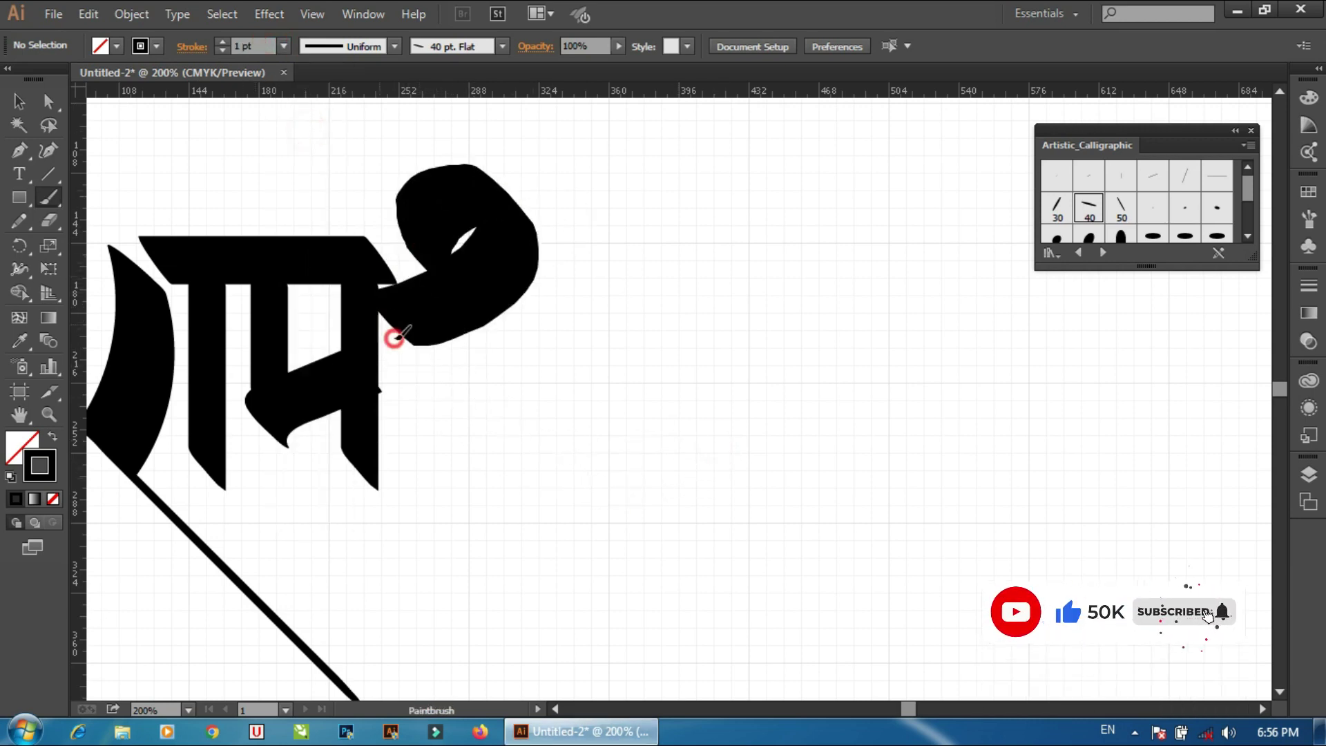
pyautogui.hotkey('ctrl', 'z')
# Try R-shaped and loop swash strokes at 1 pt, undoing each one
pyautogui.moveTo(417, 283); pyautogui.dragTo(742, 457)
pyautogui.hotkey('ctrl', 'z')
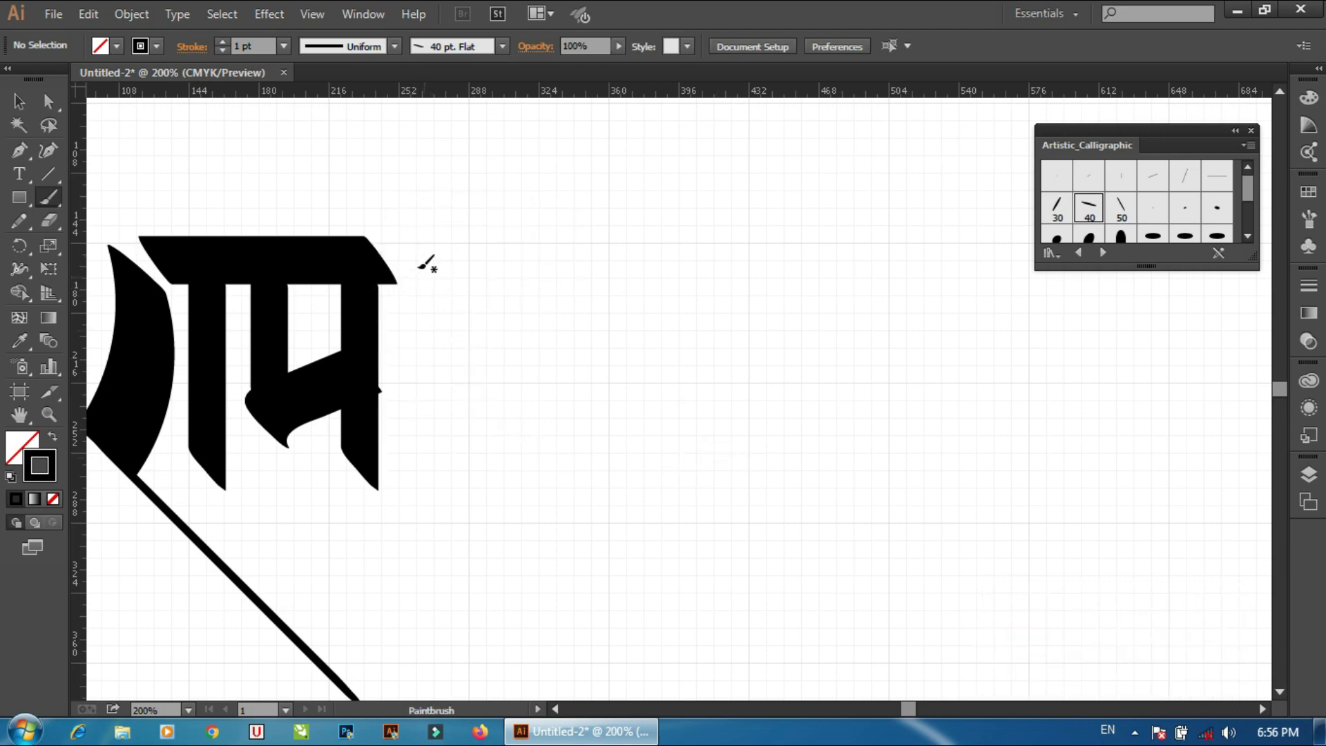
pyautogui.moveTo(423, 266); pyautogui.dragTo(791, 583)
pyautogui.hotkey('ctrl', 'z')
pyautogui.moveTo(435, 281)
pyautogui.mouseDown()
pyautogui.moveTo(640, 508)
pyautogui.moveTo(773, 553)
pyautogui.moveTo(461, 161)
pyautogui.moveTo(764, 465)
pyautogui.mouseUp()
pyautogui.hotkey('ctrl', 'z')
pyautogui.hotkey('ctrl', 'z')
pyautogui.moveTo(439, 275)
pyautogui.mouseDown()
pyautogui.moveTo(377, 296)
pyautogui.moveTo(404, 304)
pyautogui.mouseUp()
pyautogui.hotkey('ctrl', 'z')
pyautogui.moveTo(414, 258); pyautogui.dragTo(718, 456)
pyautogui.hotkey('ctrl', 'z')
pyautogui.moveTo(429, 283)
pyautogui.mouseDown()
pyautogui.moveTo(413, 334)
pyautogui.moveTo(780, 473)
pyautogui.mouseUp()
# Try loop-and-tail and R-shaped swashes with long tails, undoing all of them
pyautogui.hotkey('ctrl', 'z')
pyautogui.moveTo(461, 264); pyautogui.dragTo(719, 453)
pyautogui.hotkey('ctrl', 'z')
pyautogui.moveTo(441, 263)
pyautogui.mouseDown()
pyautogui.moveTo(491, 172)
pyautogui.moveTo(711, 452)
pyautogui.moveTo(790, 438)
pyautogui.moveTo(815, 456)
pyautogui.mouseUp()
pyautogui.hotkey('ctrl', 'z')
pyautogui.hotkey('ctrl', 'z')
pyautogui.moveTo(414, 235)
pyautogui.mouseDown()
pyautogui.moveTo(436, 380)
pyautogui.moveTo(718, 483)
pyautogui.mouseUp()
pyautogui.hotkey('ctrl', 'z')
pyautogui.moveTo(476, 263)
pyautogui.mouseDown()
pyautogui.moveTo(423, 331)
pyautogui.moveTo(792, 475)
pyautogui.mouseUp()
pyautogui.hotkey('ctrl', 'z')
pyautogui.moveTo(498, 272)
pyautogui.mouseDown()
pyautogui.moveTo(536, 278)
pyautogui.moveTo(698, 444)
pyautogui.moveTo(732, 455)
pyautogui.mouseUp()
pyautogui.hotkey('ctrl', 'z')
pyautogui.moveTo(546, 166)
pyautogui.mouseDown()
pyautogui.moveTo(376, 299)
pyautogui.moveTo(644, 435)
pyautogui.mouseUp()
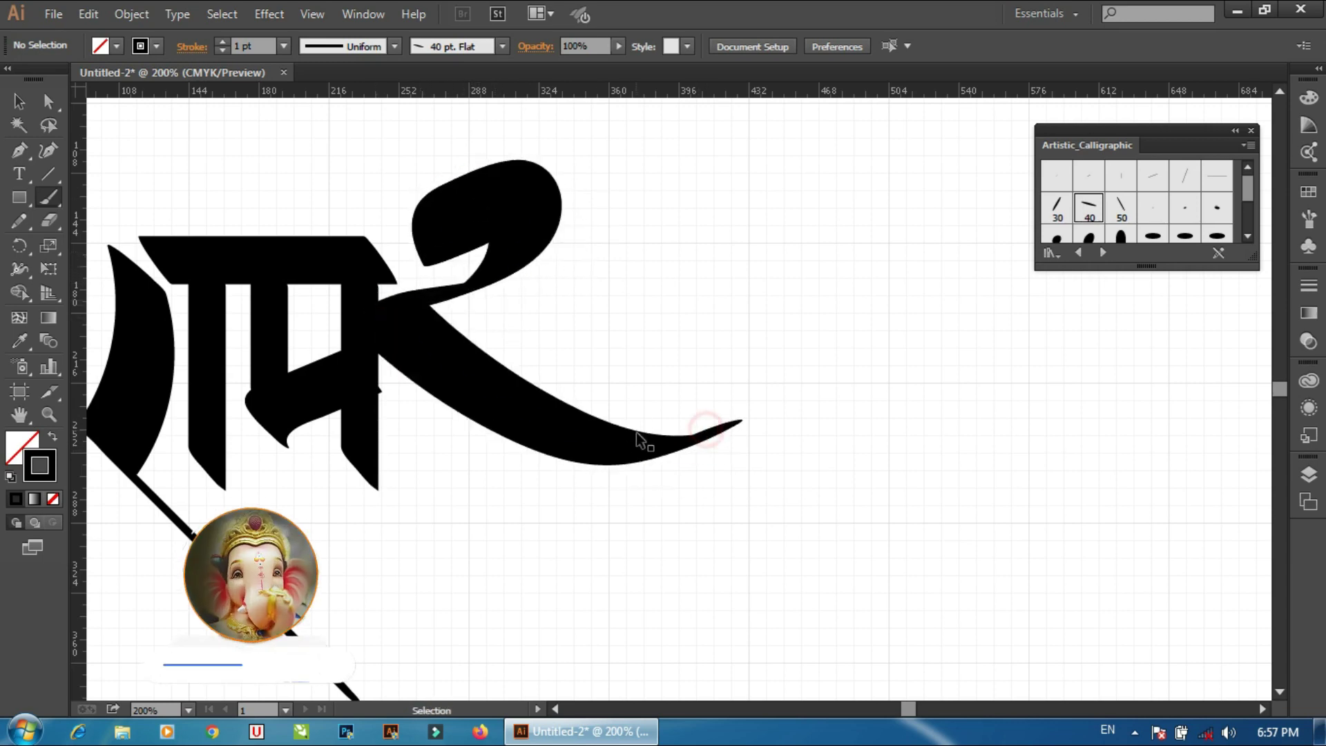
pyautogui.hotkey('ctrl', 'z')
pyautogui.moveTo(386, 283)
pyautogui.mouseDown()
pyautogui.moveTo(437, 207)
pyautogui.moveTo(740, 492)
pyautogui.mouseUp()
pyautogui.hotkey('ctrl', 'z')
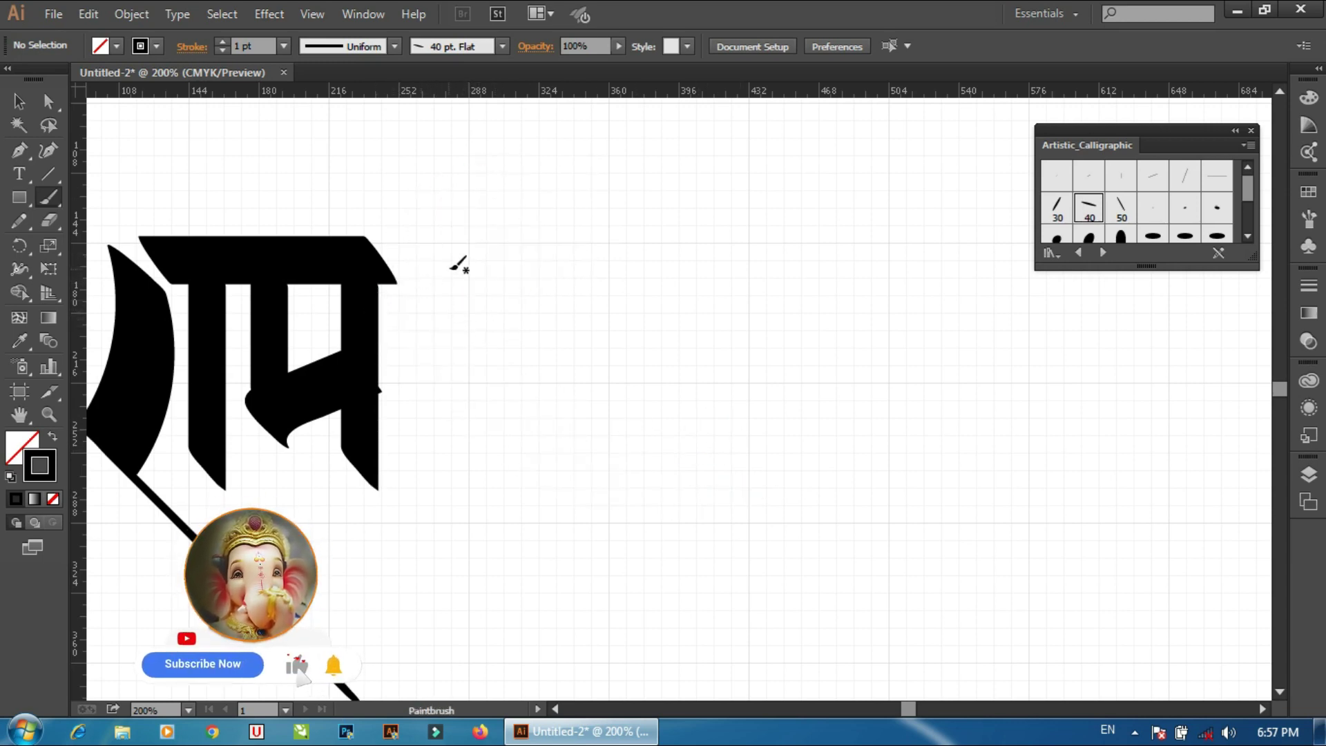
pyautogui.moveTo(458, 263)
pyautogui.mouseDown()
pyautogui.moveTo(615, 417)
pyautogui.moveTo(753, 428)
pyautogui.mouseUp()
pyautogui.hotkey('ctrl', 'z')
# Set the stroke weight to 0.75 pt and paint first trial loop-and-tail swashes, undoing them
pyautogui.click(283, 46)
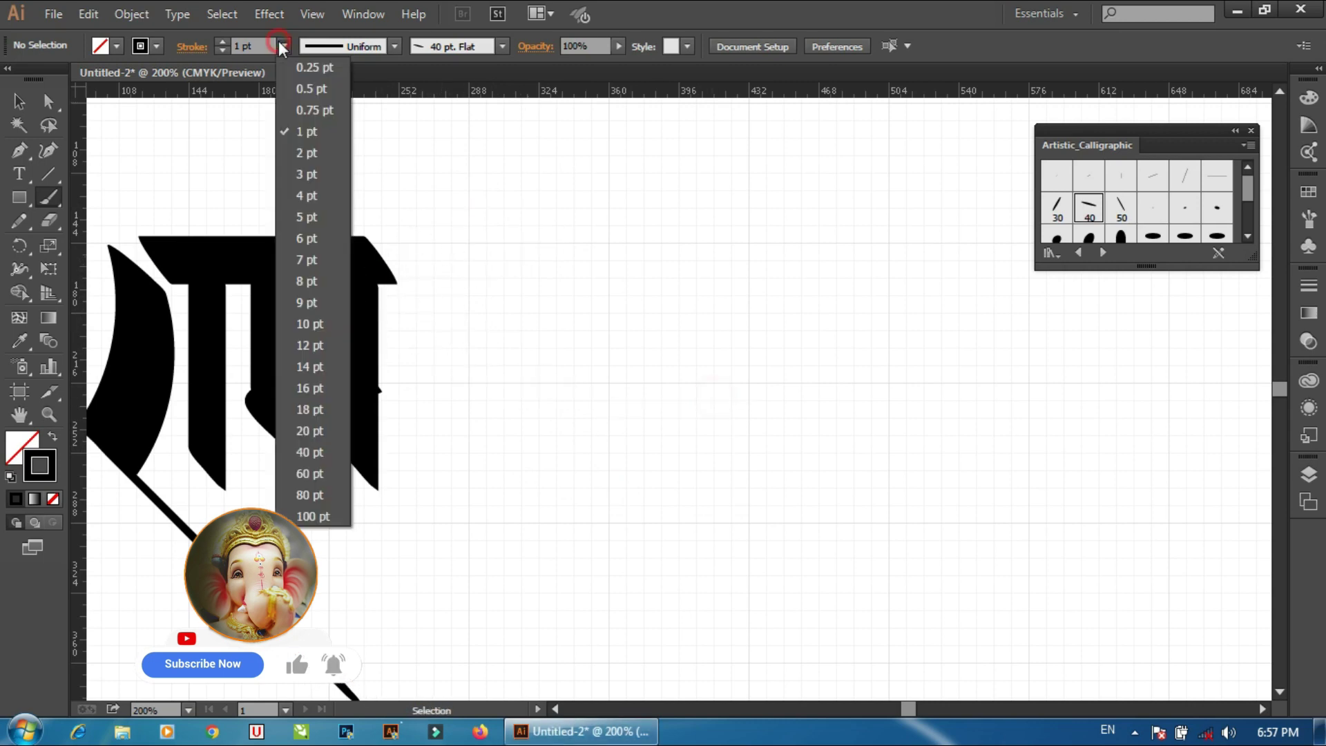
pyautogui.click(314, 116)
pyautogui.moveTo(421, 266)
pyautogui.mouseDown()
pyautogui.moveTo(522, 258)
pyautogui.moveTo(686, 435)
pyautogui.mouseUp()
pyautogui.hotkey('ctrl', 'z')
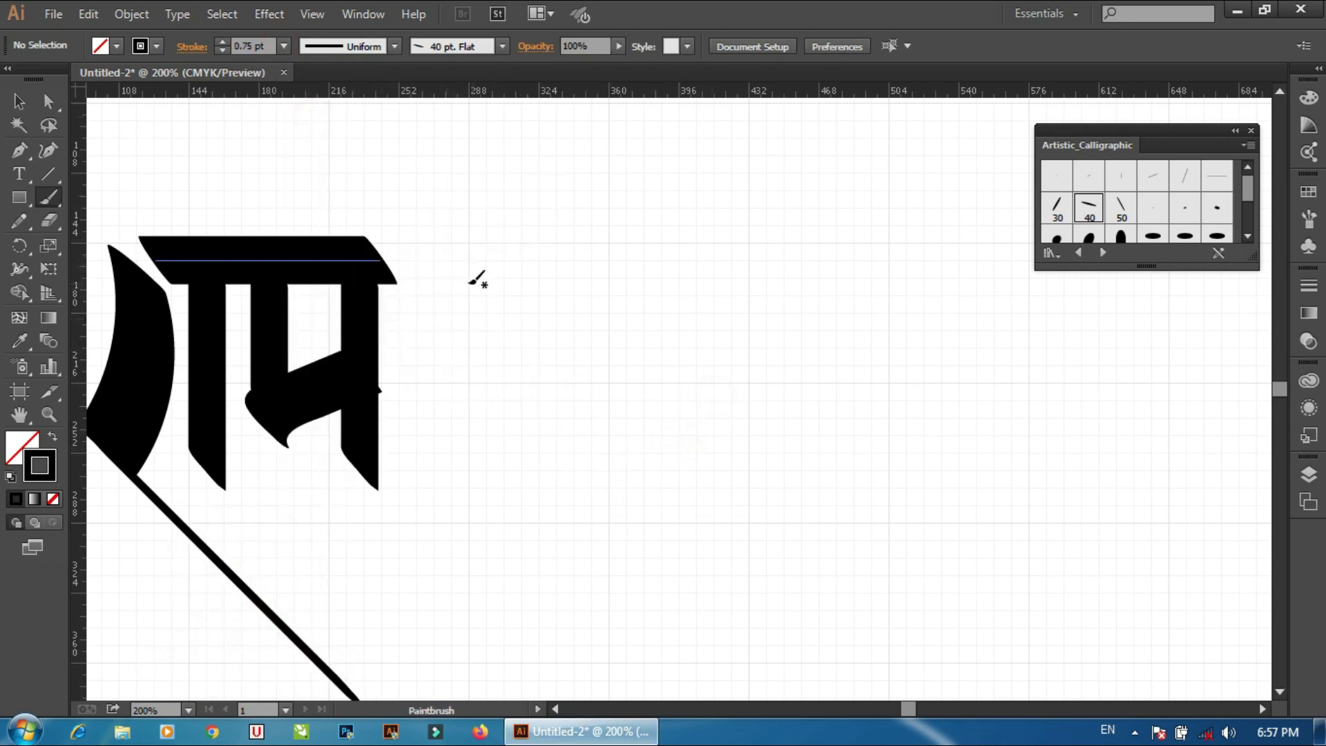
pyautogui.moveTo(477, 276)
pyautogui.mouseDown()
pyautogui.moveTo(517, 237)
pyautogui.moveTo(784, 435)
pyautogui.mouseUp()
pyautogui.hotkey('ctrl', 'z')
pyautogui.moveTo(474, 305)
pyautogui.mouseDown()
pyautogui.moveTo(385, 304)
pyautogui.moveTo(651, 450)
pyautogui.mouseUp()
# Keep repainting and undoing loop-and-tail swash strokes with the 40 pt Flat brush
pyautogui.hotkey('ctrl', 'z')
pyautogui.moveTo(468, 282)
pyautogui.mouseDown()
pyautogui.moveTo(461, 196)
pyautogui.moveTo(636, 429)
pyautogui.moveTo(450, 186)
pyautogui.moveTo(607, 481)
pyautogui.mouseUp()
pyautogui.hotkey('ctrl', 'z')
pyautogui.hotkey('ctrl', 'z')
pyautogui.moveTo(464, 262)
pyautogui.mouseDown()
pyautogui.moveTo(438, 219)
pyautogui.moveTo(586, 376)
pyautogui.mouseUp()
pyautogui.hotkey('ctrl', 'z')
pyautogui.moveTo(517, 269)
pyautogui.mouseDown()
pyautogui.moveTo(393, 296)
pyautogui.moveTo(614, 384)
pyautogui.mouseUp()
pyautogui.hotkey('ctrl', 'z')
pyautogui.moveTo(433, 225); pyautogui.dragTo(678, 364)
pyautogui.hotkey('ctrl', 'z')
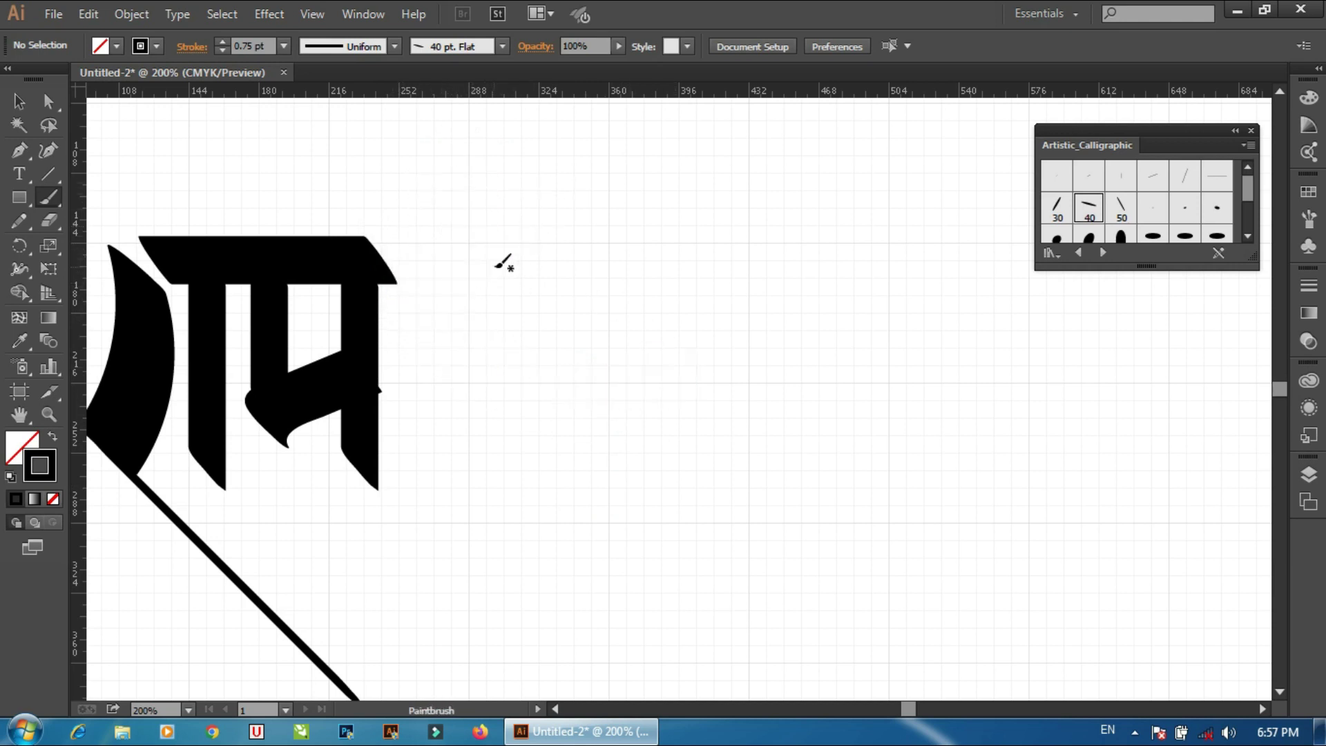
pyautogui.moveTo(504, 261)
pyautogui.mouseDown()
pyautogui.moveTo(459, 305)
pyautogui.moveTo(711, 414)
pyautogui.mouseUp()
pyautogui.hotkey('ctrl', 'z')
pyautogui.moveTo(455, 263)
pyautogui.mouseDown()
pyautogui.moveTo(568, 207)
pyautogui.moveTo(725, 449)
pyautogui.mouseUp()
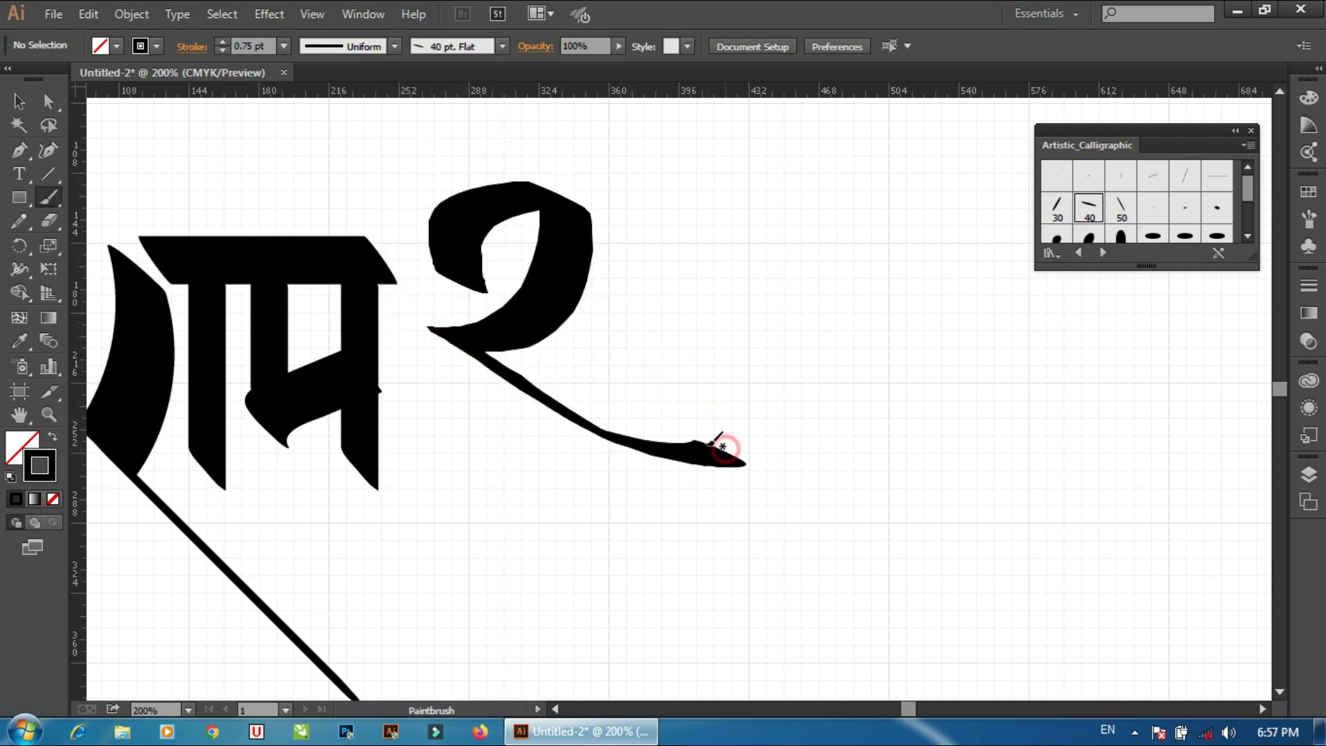
# Paint the final loop-and-tail swash and move it down-left onto the word's top bar
pyautogui.hotkey('ctrl', 'z')
pyautogui.moveTo(512, 192); pyautogui.dragTo(669, 403)
pyautogui.hotkey('ctrl', 'z')
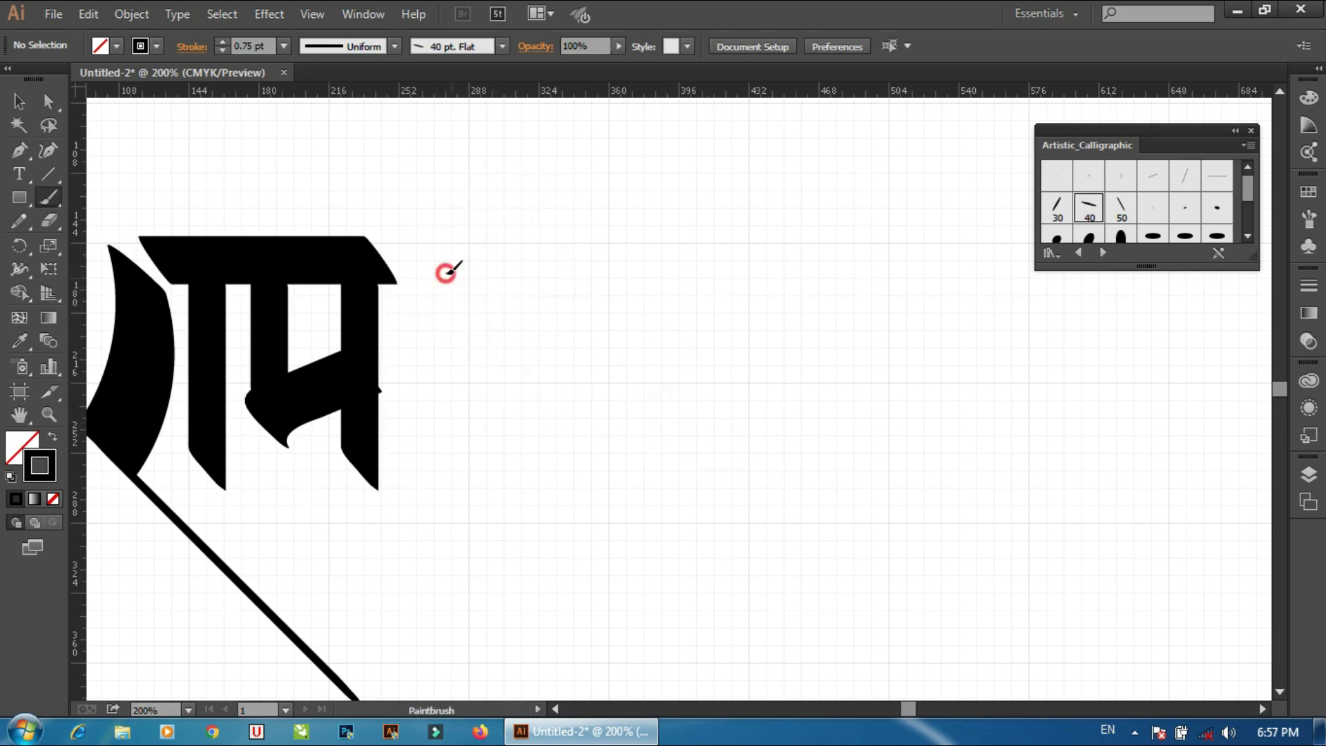
pyautogui.moveTo(449, 269); pyautogui.dragTo(711, 435)
pyautogui.hotkey('ctrl', 'z')
pyautogui.moveTo(442, 272)
pyautogui.mouseDown()
pyautogui.moveTo(444, 331)
pyautogui.moveTo(673, 438)
pyautogui.moveTo(415, 364)
pyautogui.moveTo(673, 438)
pyautogui.mouseUp()
pyautogui.hotkey('ctrl', 'z')
pyautogui.hotkey('ctrl', 'z')
pyautogui.moveTo(473, 274)
pyautogui.mouseDown()
pyautogui.moveTo(450, 335)
pyautogui.moveTo(673, 439)
pyautogui.mouseUp()
pyautogui.hotkey('ctrl', 'z')
pyautogui.moveTo(473, 285); pyautogui.dragTo(701, 433)
pyautogui.hotkey('ctrl', 'z')
pyautogui.moveTo(483, 262)
pyautogui.mouseDown()
pyautogui.moveTo(414, 308)
pyautogui.moveTo(726, 381)
pyautogui.mouseUp()
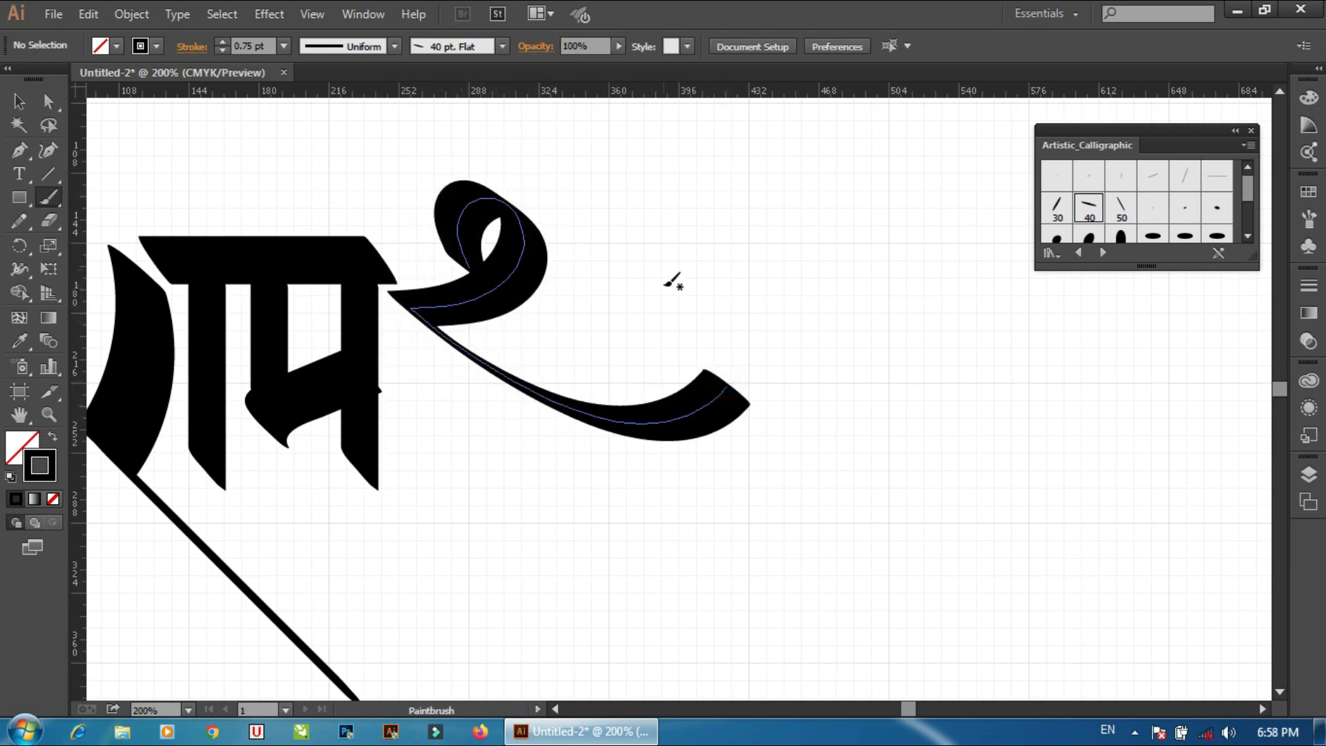
pyautogui.moveTo(511, 298); pyautogui.dragTo(492, 327)
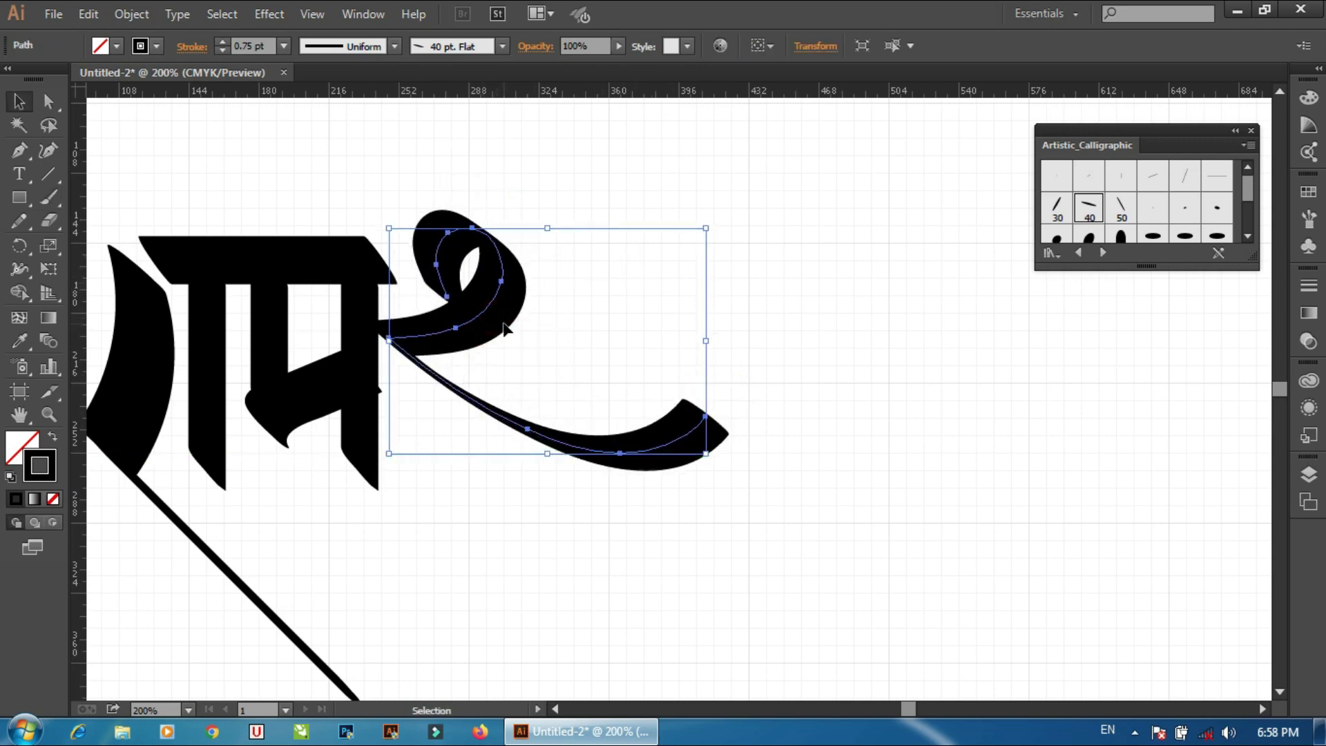
# Delete the old swash and try new loop strokes coming off the top bar
pyautogui.press('Right')
pyautogui.press('Right')
pyautogui.press('Right')
pyautogui.press('Right')
pyautogui.press('Right')
pyautogui.press('Right')
pyautogui.press('Right')
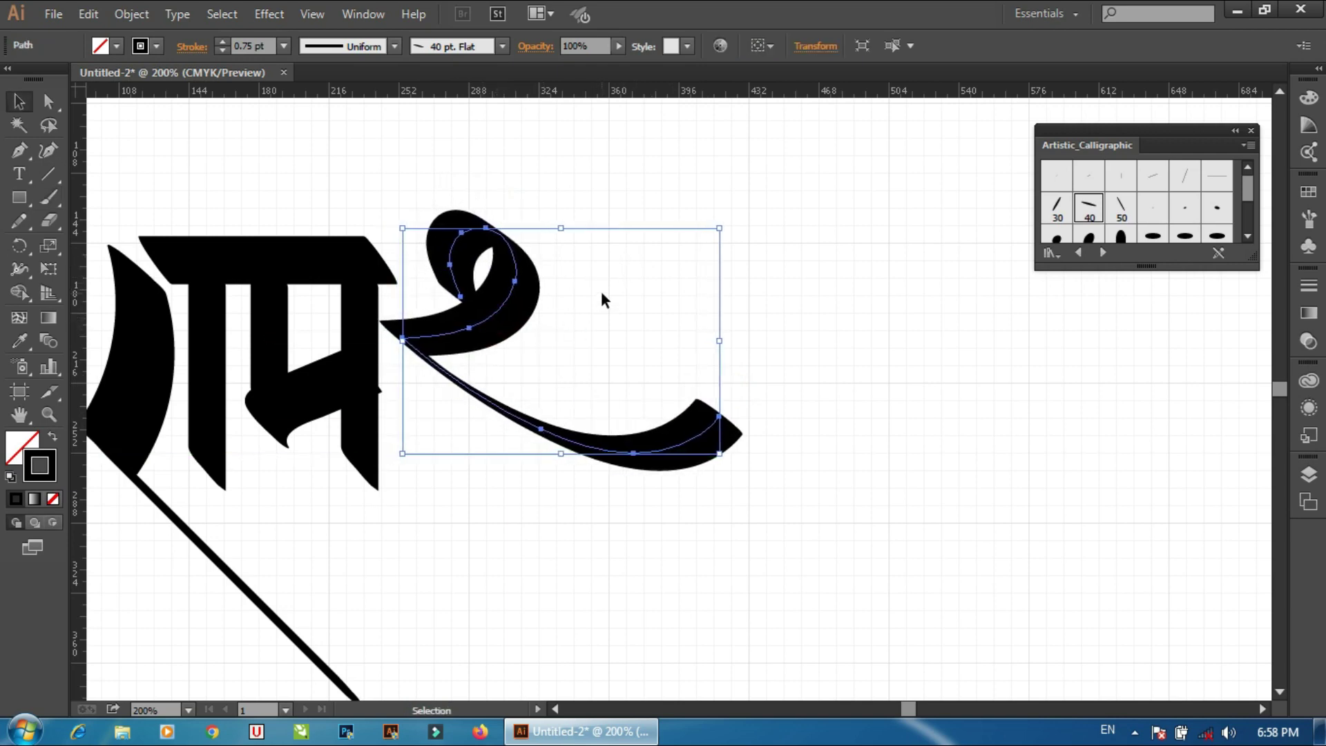
pyautogui.press('Delete')
pyautogui.moveTo(442, 266); pyautogui.dragTo(669, 438)
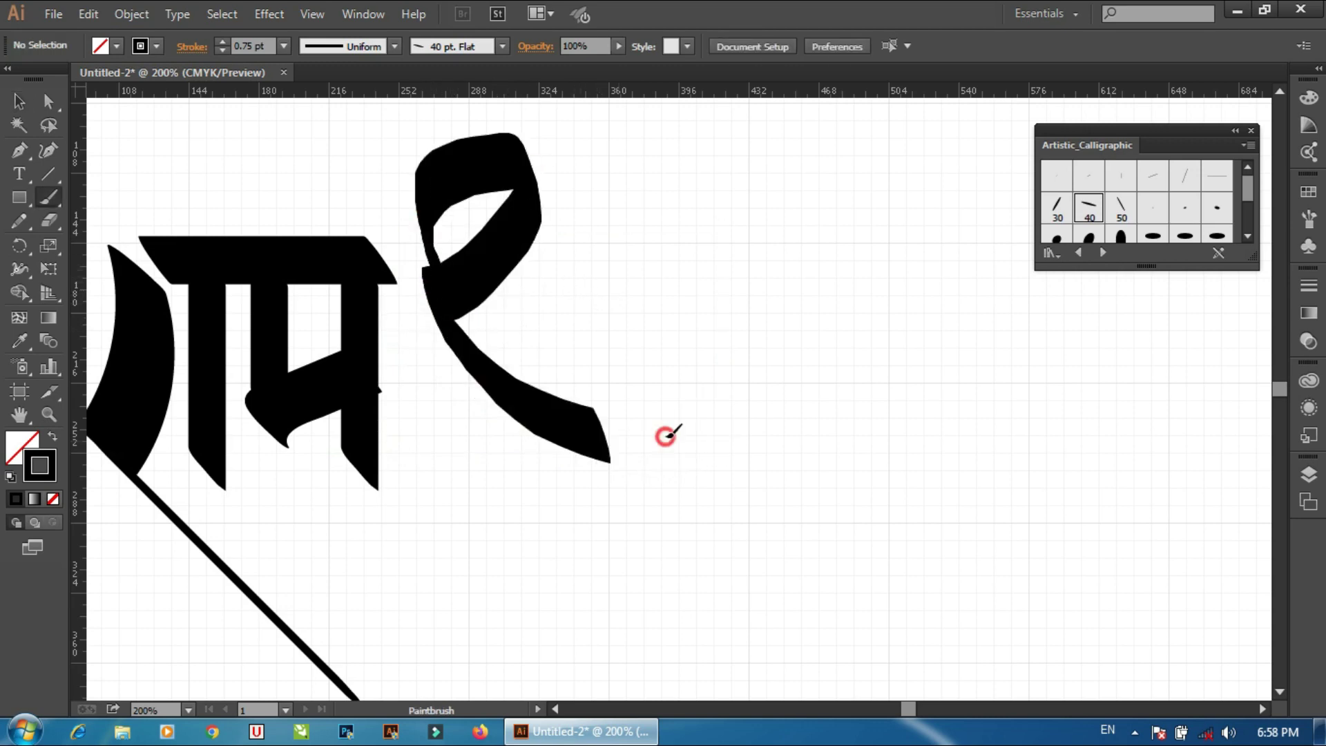
pyautogui.hotkey('ctrl', 'z')
pyautogui.moveTo(399, 282); pyautogui.dragTo(456, 258)
pyautogui.moveTo(457, 256)
pyautogui.mouseDown()
pyautogui.moveTo(430, 311)
pyautogui.moveTo(725, 448)
pyautogui.mouseUp()
pyautogui.hotkey('ctrl', 'z')
# Repaint and undo several long-tailed loop strokes from the top bar
pyautogui.hotkey('ctrl', 'z')
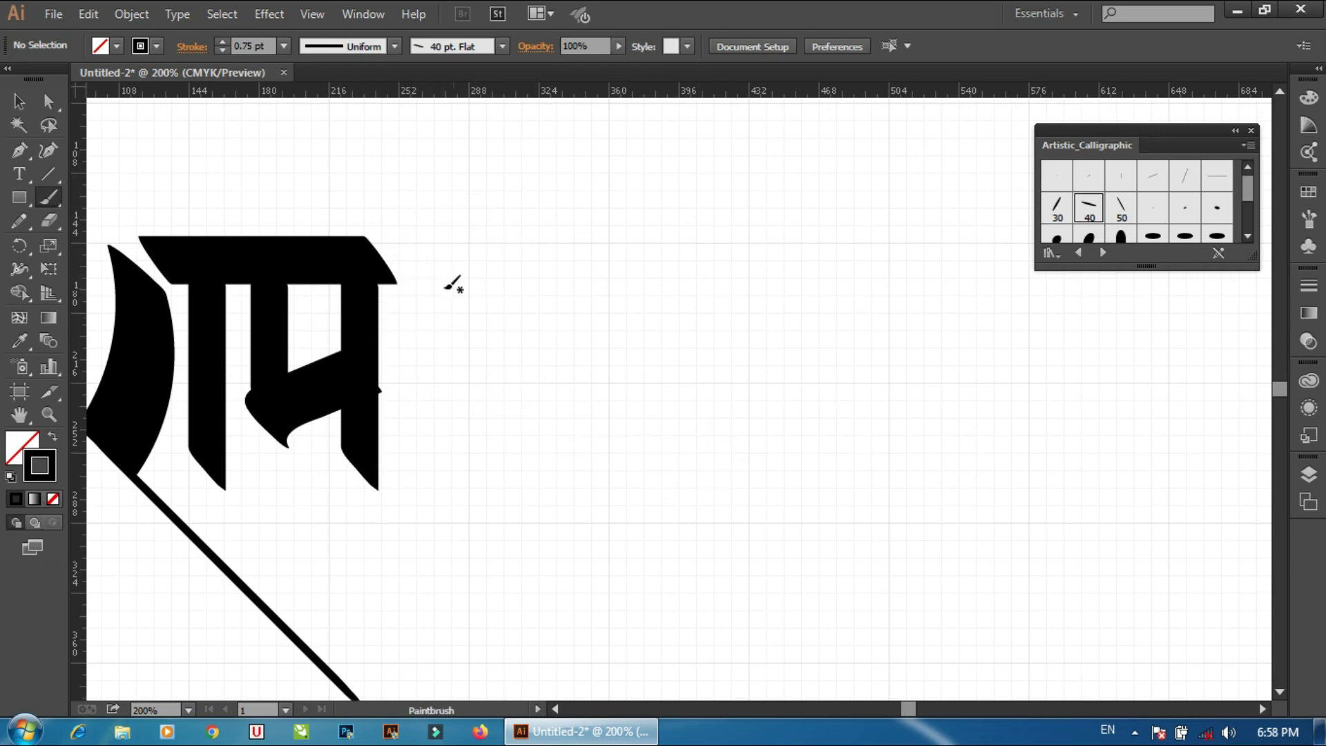
pyautogui.moveTo(453, 284)
pyautogui.mouseDown()
pyautogui.moveTo(395, 316)
pyautogui.moveTo(725, 452)
pyautogui.mouseUp()
pyautogui.hotkey('ctrl', 'z')
pyautogui.moveTo(425, 204); pyautogui.dragTo(527, 256)
pyautogui.hotkey('ctrl', 'z')
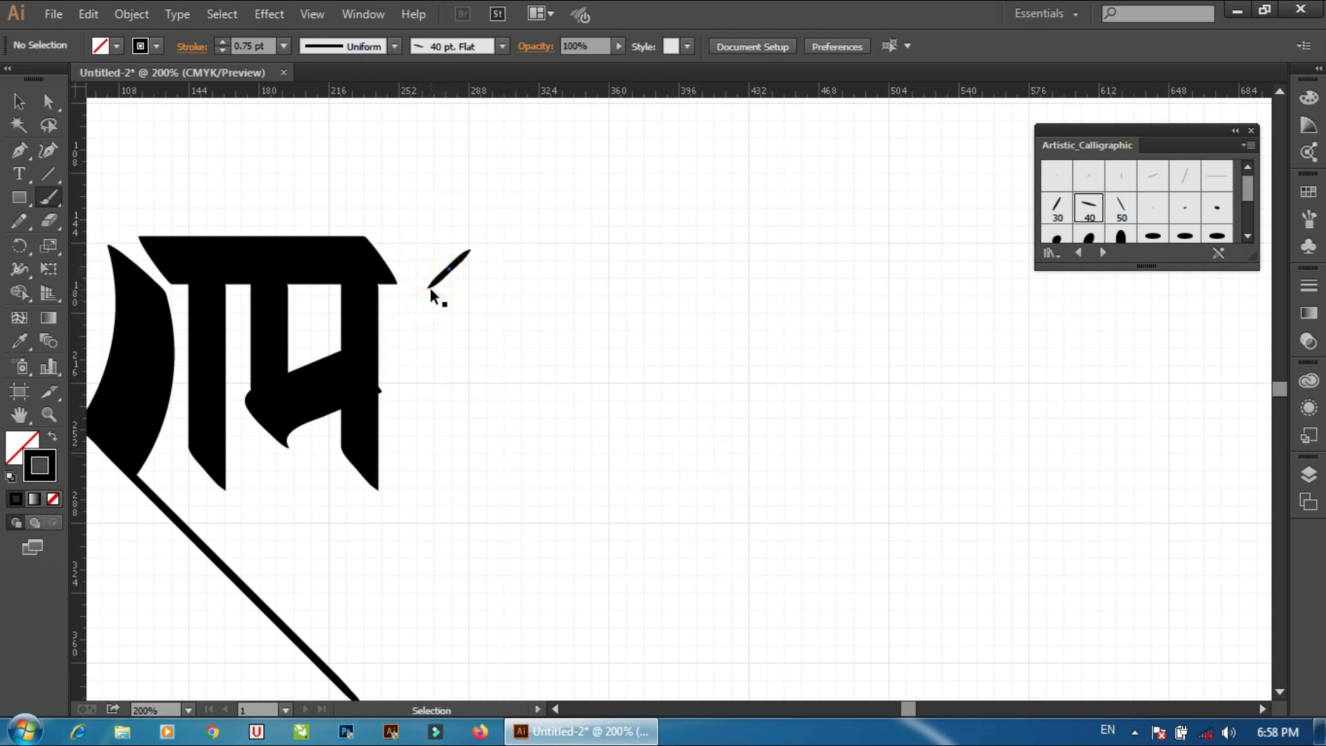
pyautogui.moveTo(419, 266); pyautogui.dragTo(690, 435)
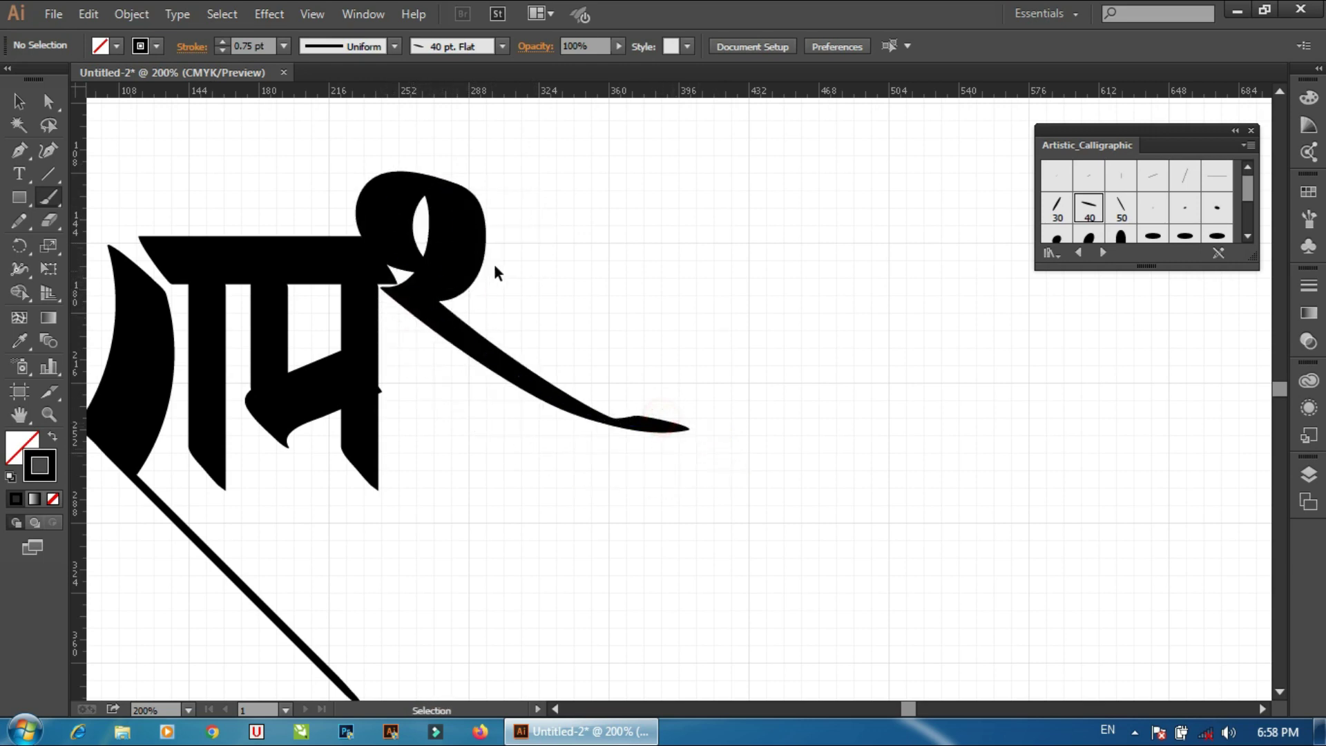
pyautogui.hotkey('ctrl', 'z')
pyautogui.moveTo(381, 284); pyautogui.dragTo(619, 428)
pyautogui.hotkey('ctrl', 'z')
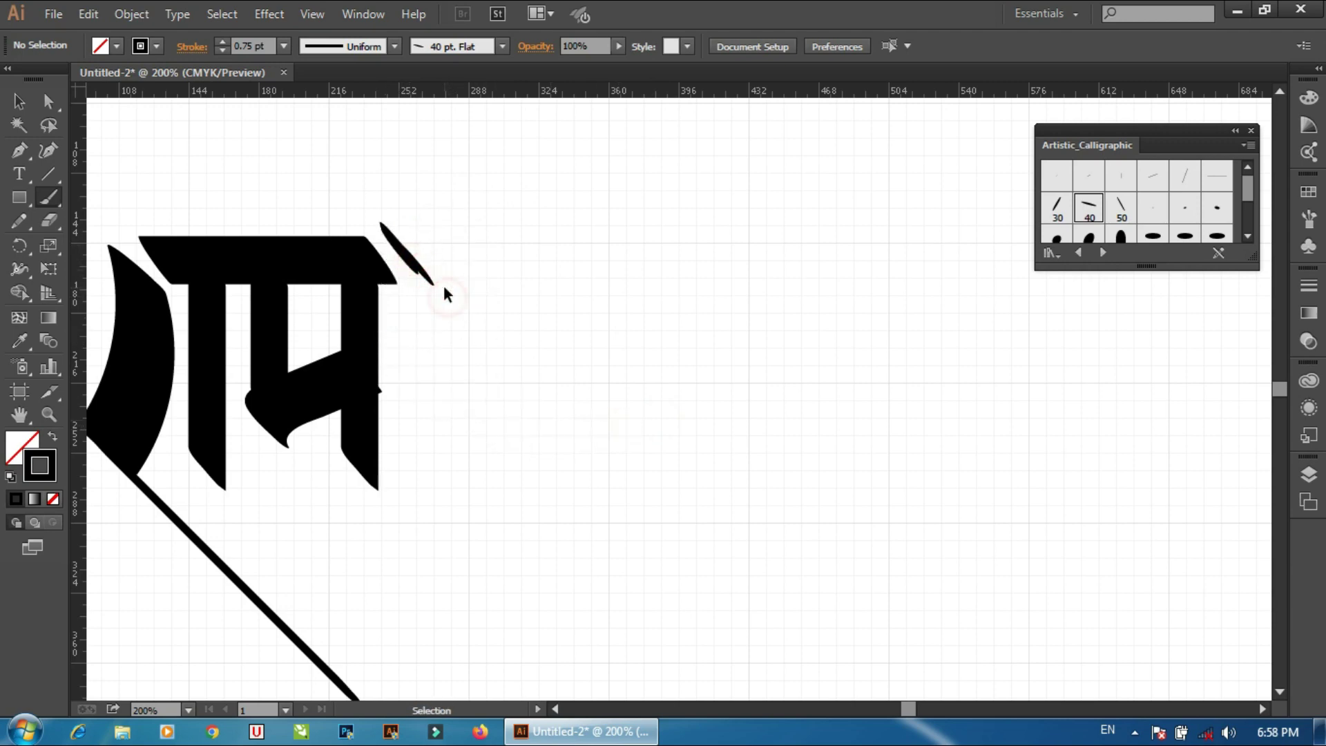
pyautogui.hotkey('ctrl', 'z')
pyautogui.moveTo(383, 228); pyautogui.dragTo(711, 435)
pyautogui.hotkey('ctrl', 'z')
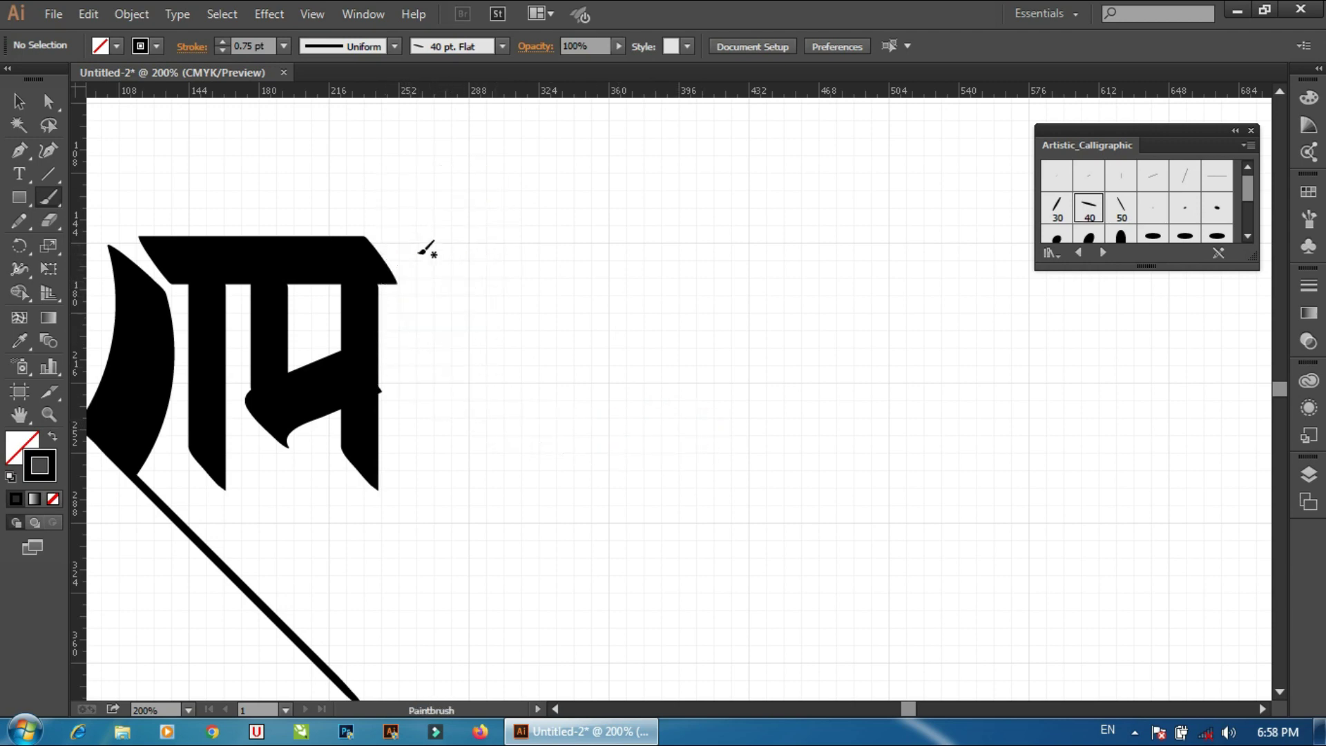
# Paint the final tall loop swash rising from the top bar into a long tail
pyautogui.moveTo(420, 280); pyautogui.dragTo(756, 459)
pyautogui.hotkey('ctrl', 'z')
pyautogui.moveTo(425, 275)
pyautogui.mouseDown()
pyautogui.moveTo(476, 177)
pyautogui.moveTo(636, 424)
pyautogui.mouseUp()
pyautogui.hotkey('ctrl', 'z')
pyautogui.moveTo(415, 274)
pyautogui.mouseDown()
pyautogui.moveTo(441, 148)
pyautogui.moveTo(422, 284)
pyautogui.moveTo(690, 538)
pyautogui.mouseUp()
pyautogui.hotkey('ctrl', 'z')
pyautogui.hotkey('ctrl', 'z')
pyautogui.moveTo(428, 293)
pyautogui.mouseDown()
pyautogui.moveTo(500, 221)
pyautogui.moveTo(666, 449)
pyautogui.mouseUp()
pyautogui.hotkey('ctrl', 'z')
pyautogui.moveTo(445, 281)
pyautogui.mouseDown()
pyautogui.moveTo(370, 323)
pyautogui.moveTo(645, 450)
pyautogui.mouseUp()
pyautogui.hotkey('ctrl', 'z')
pyautogui.moveTo(413, 254); pyautogui.dragTo(650, 412)
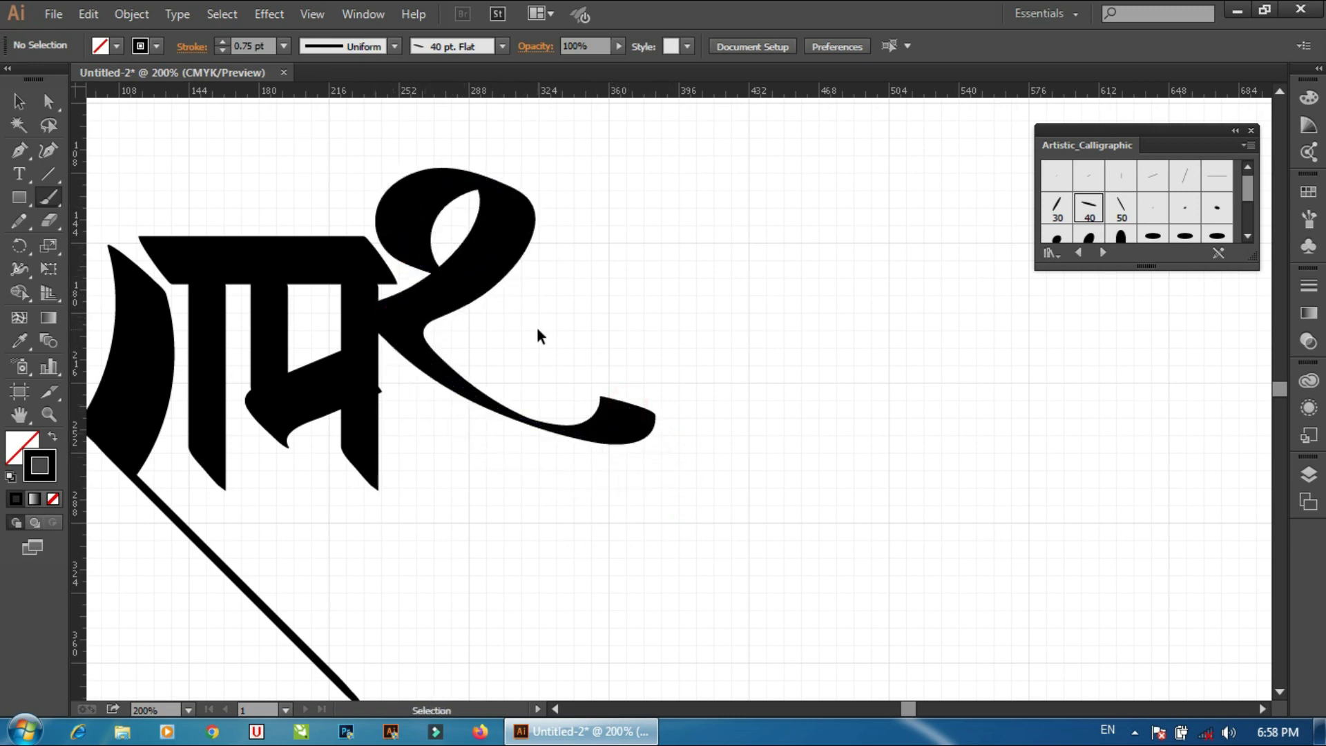
# Shift the swash slightly right and down with the Selection tool
pyautogui.click(494, 290)
pyautogui.moveTo(468, 267); pyautogui.dragTo(481, 290)
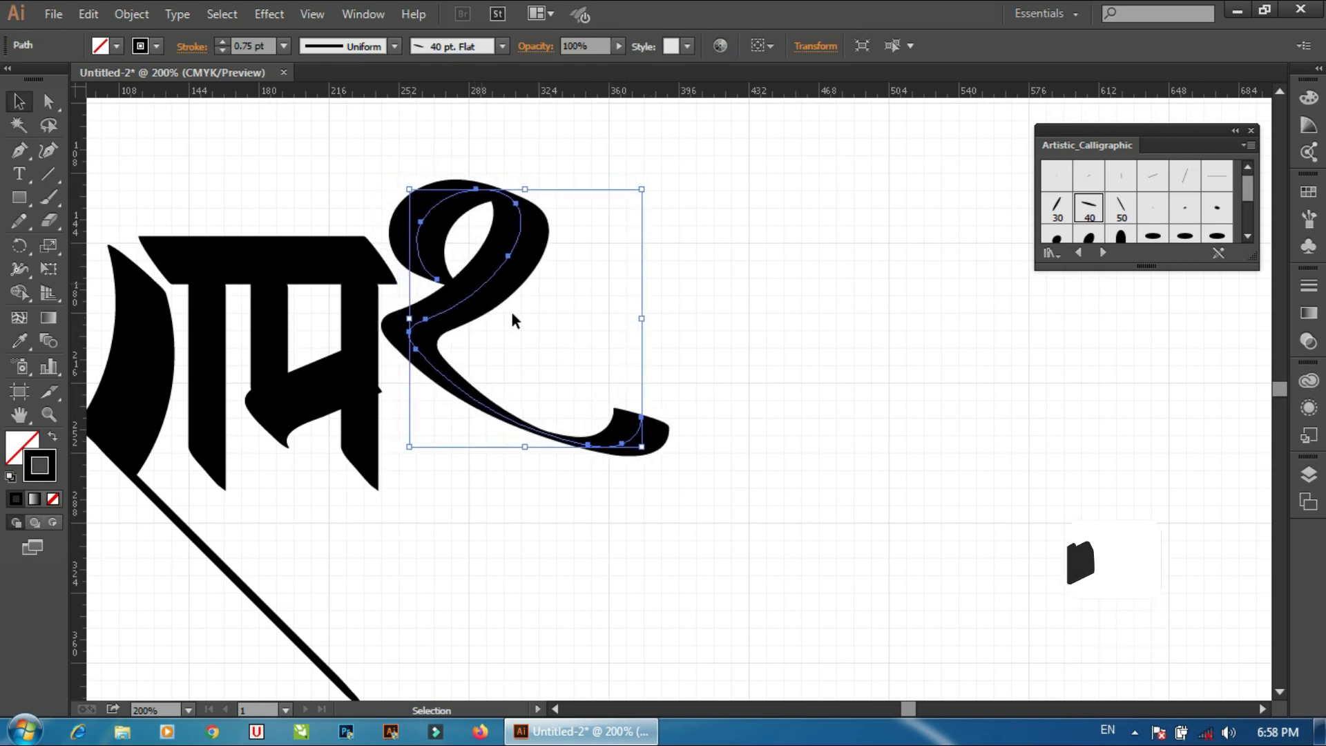
pyautogui.click(699, 269)
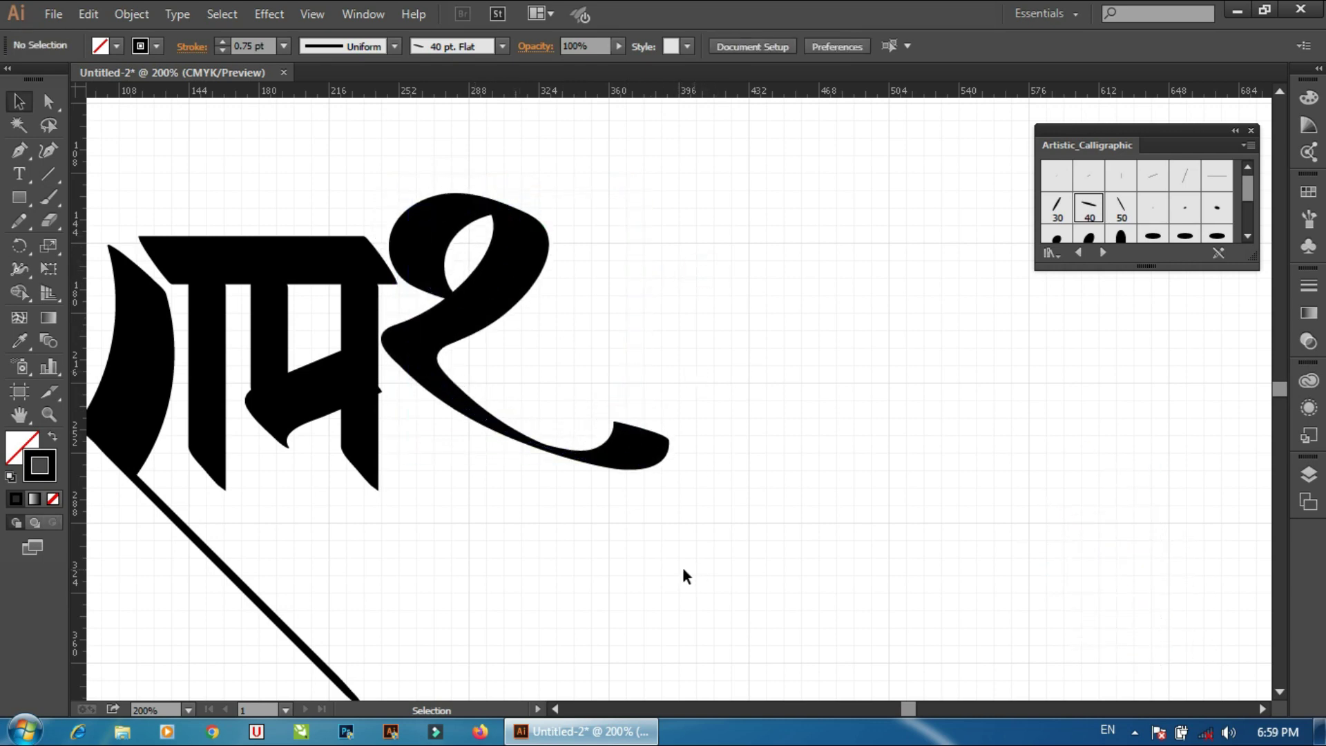
# Drag the tail's end anchor further right with Direct Selection to lengthen the tail
pyautogui.click(632, 445)
pyautogui.press('a')
pyautogui.moveTo(642, 433); pyautogui.dragTo(661, 441)
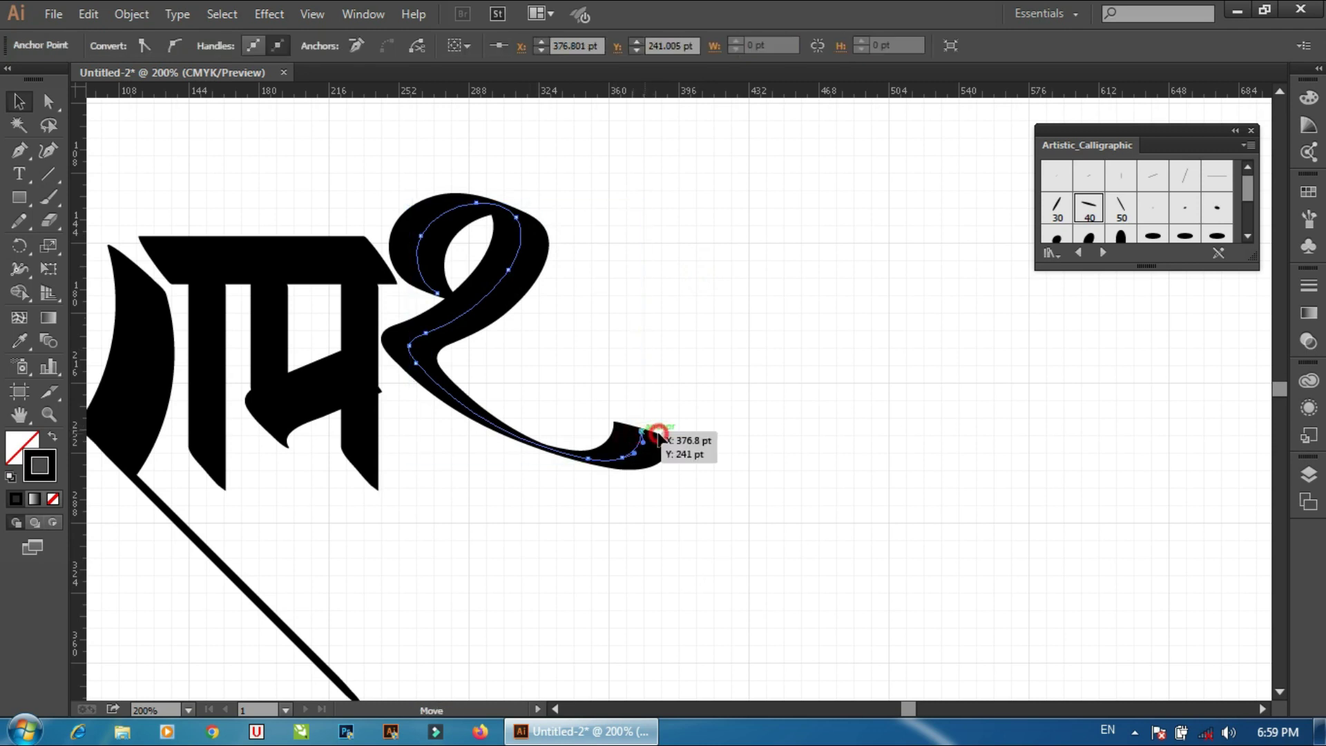
pyautogui.click(622, 458)
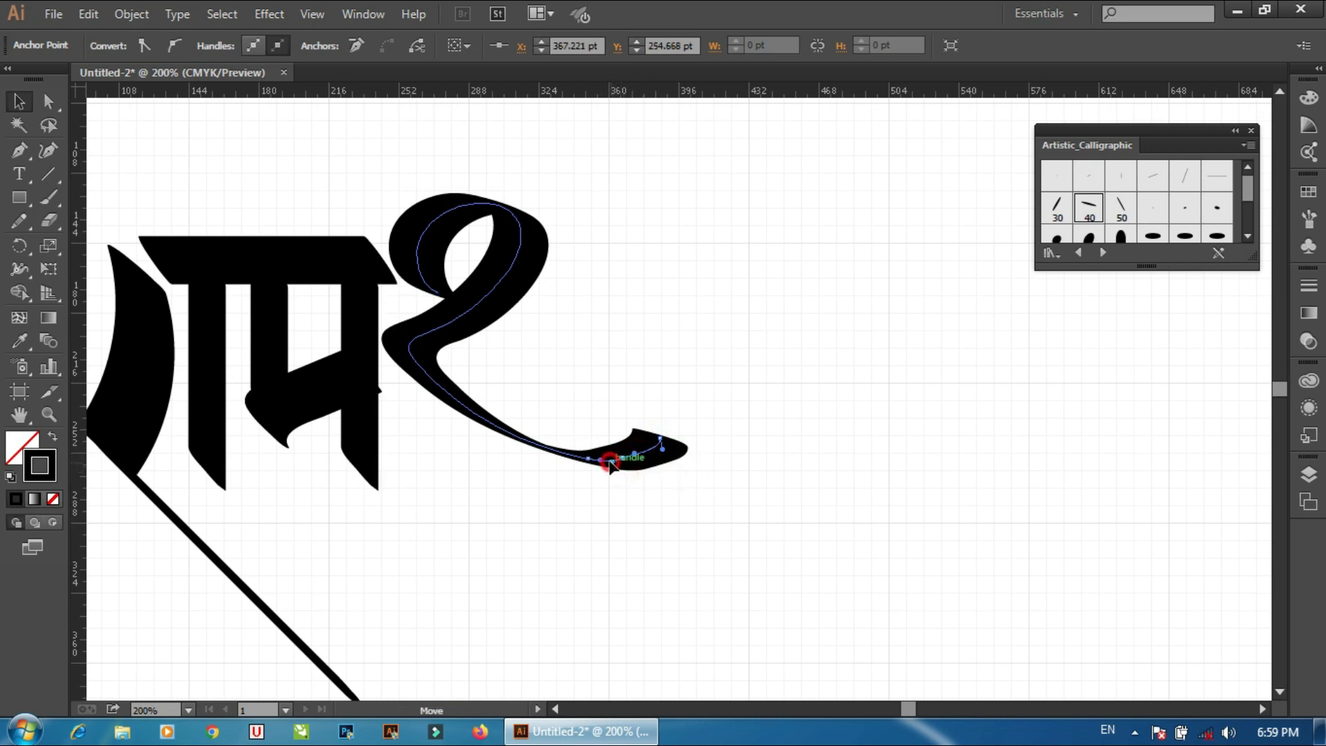
pyautogui.press('v')
pyautogui.click(787, 403)
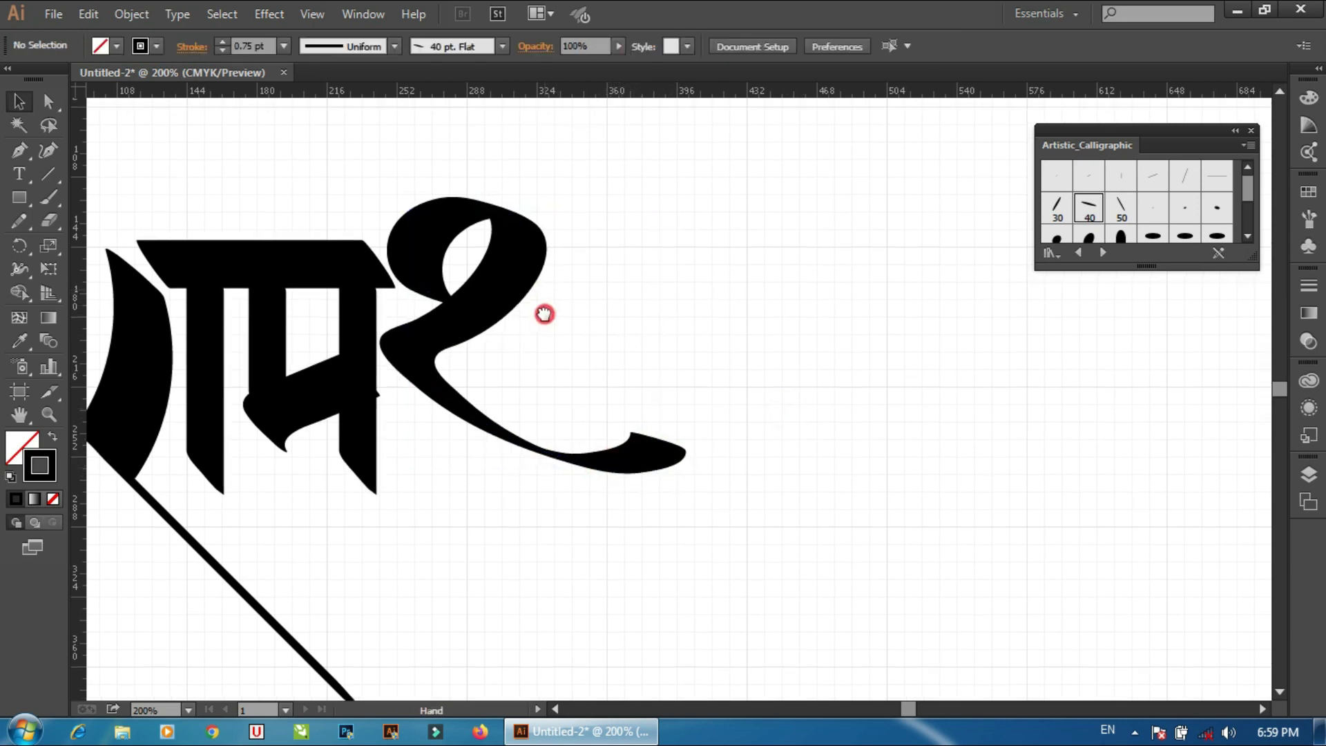
# Reposition the whole swash slightly with the Selection tool
pyautogui.scroll(1, 525, 312)
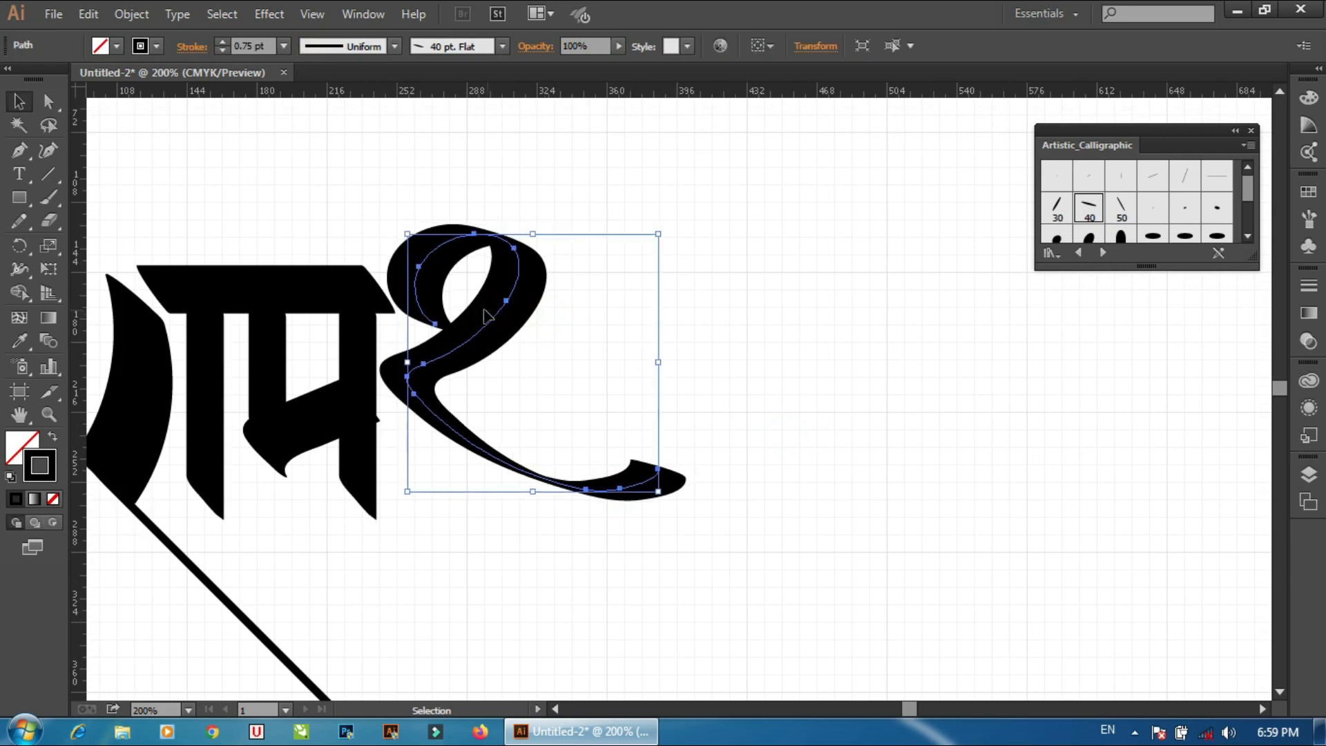
pyautogui.moveTo(494, 315); pyautogui.dragTo(464, 289)
pyautogui.click(718, 307)
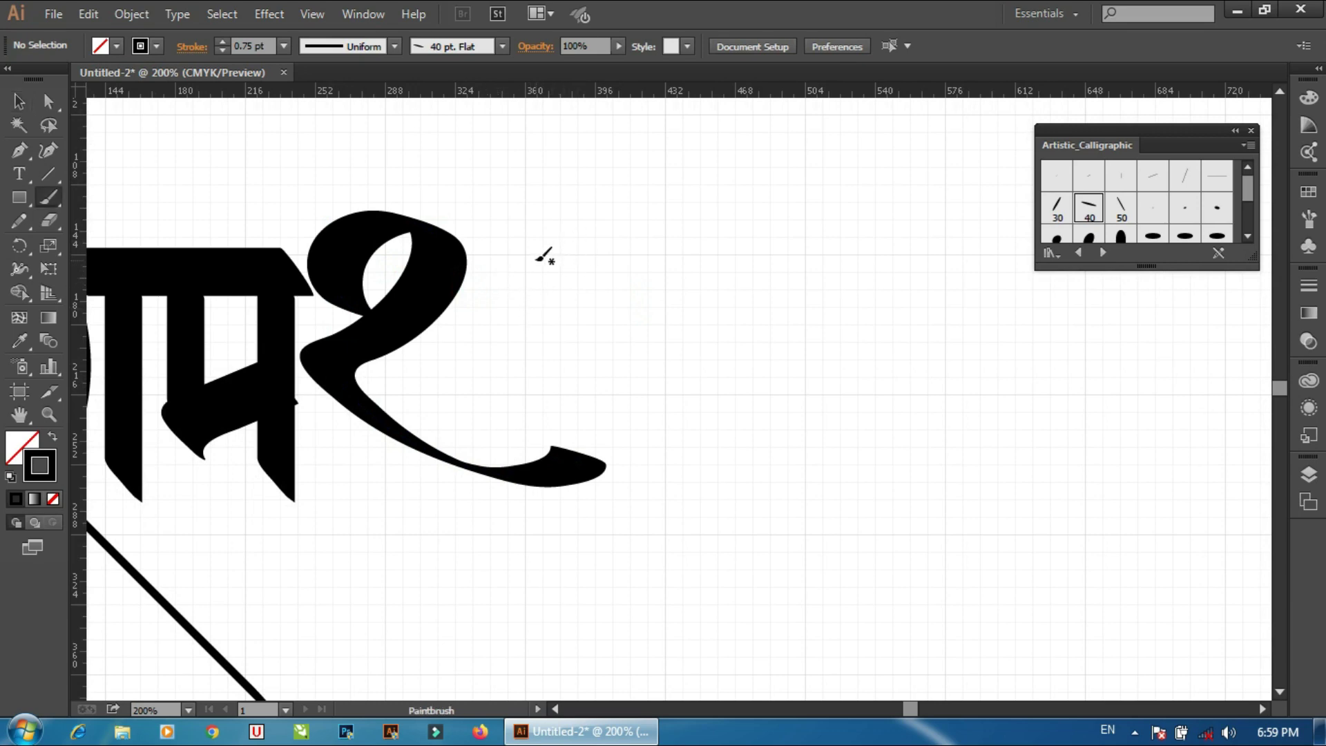
# Paste a copy of the vertical flat-brush bar and place it at the swash tail's end
pyautogui.hotkey('ctrl', 'v')
pyautogui.press('v')
pyautogui.click(730, 328)
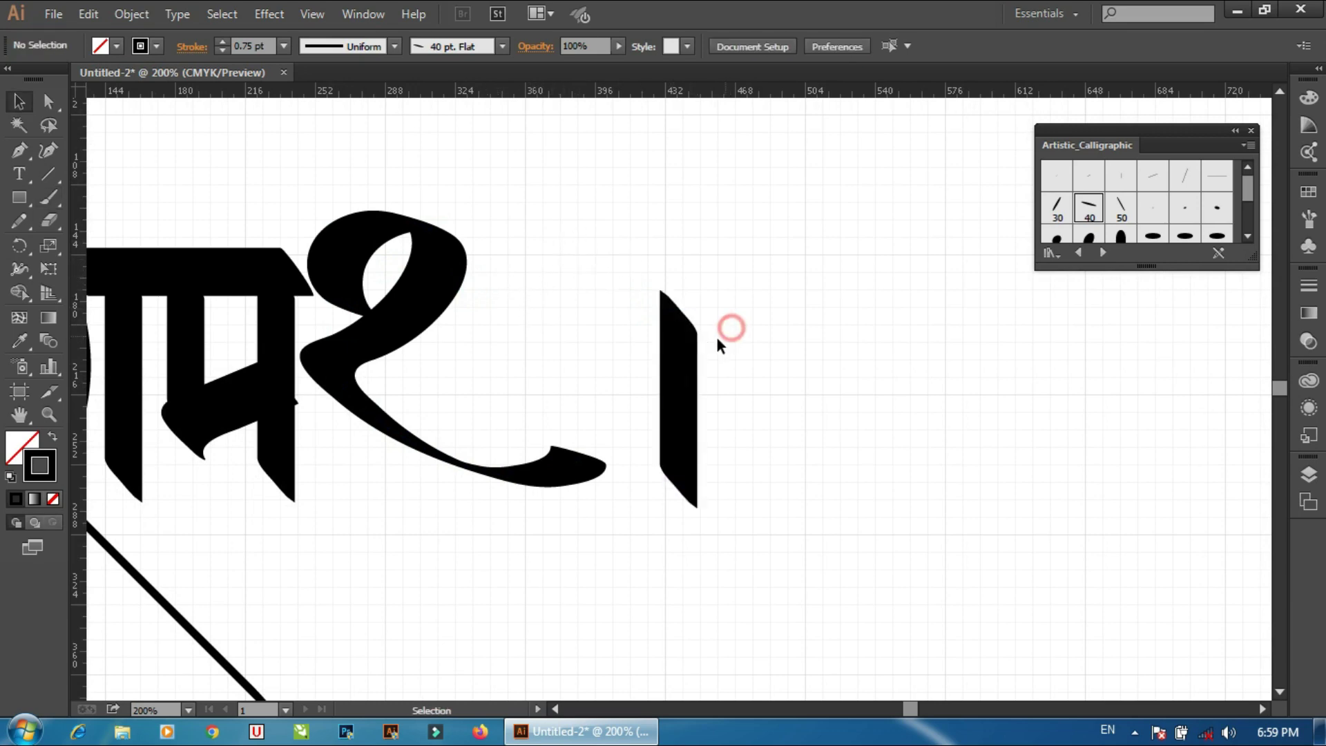
pyautogui.moveTo(705, 357); pyautogui.dragTo(598, 283)
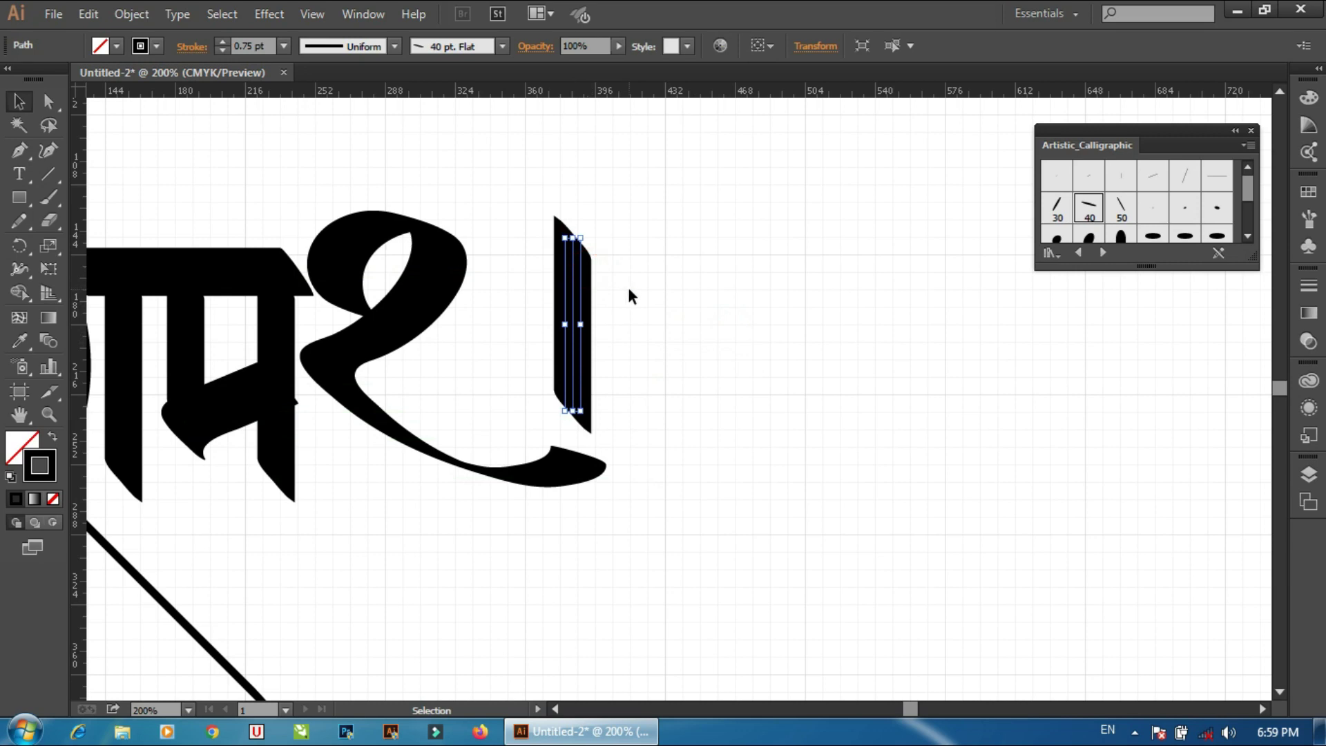
pyautogui.press('Down')
pyautogui.press('Down')
pyautogui.press('Down')
pyautogui.press('Down')
pyautogui.press('Down')
pyautogui.press('Down')
pyautogui.press('Down')
pyautogui.press('Down')
pyautogui.press('Down')
pyautogui.press('Right')
pyautogui.press('Right')
pyautogui.press('Right')
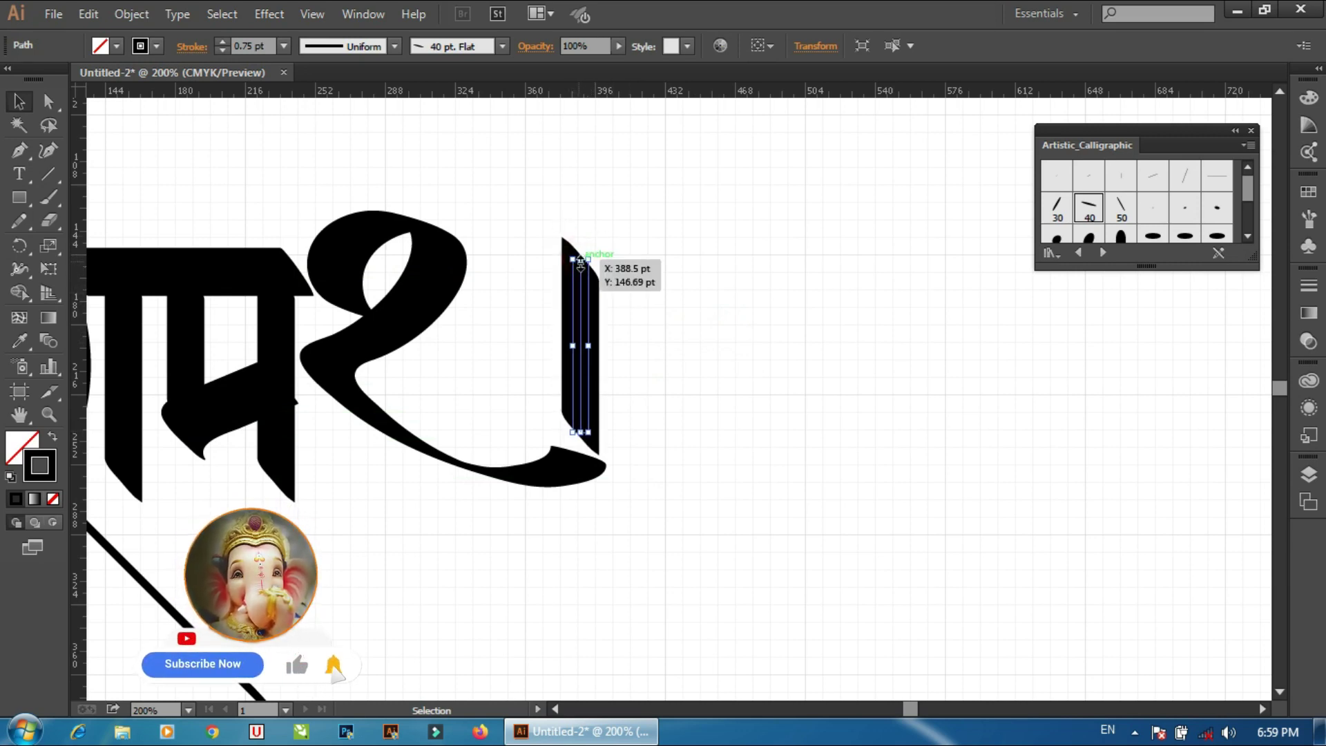
# Shorten the bar from its top point and nudge it slightly right
pyautogui.moveTo(580, 262); pyautogui.dragTo(578, 272)
pyautogui.click(589, 359)
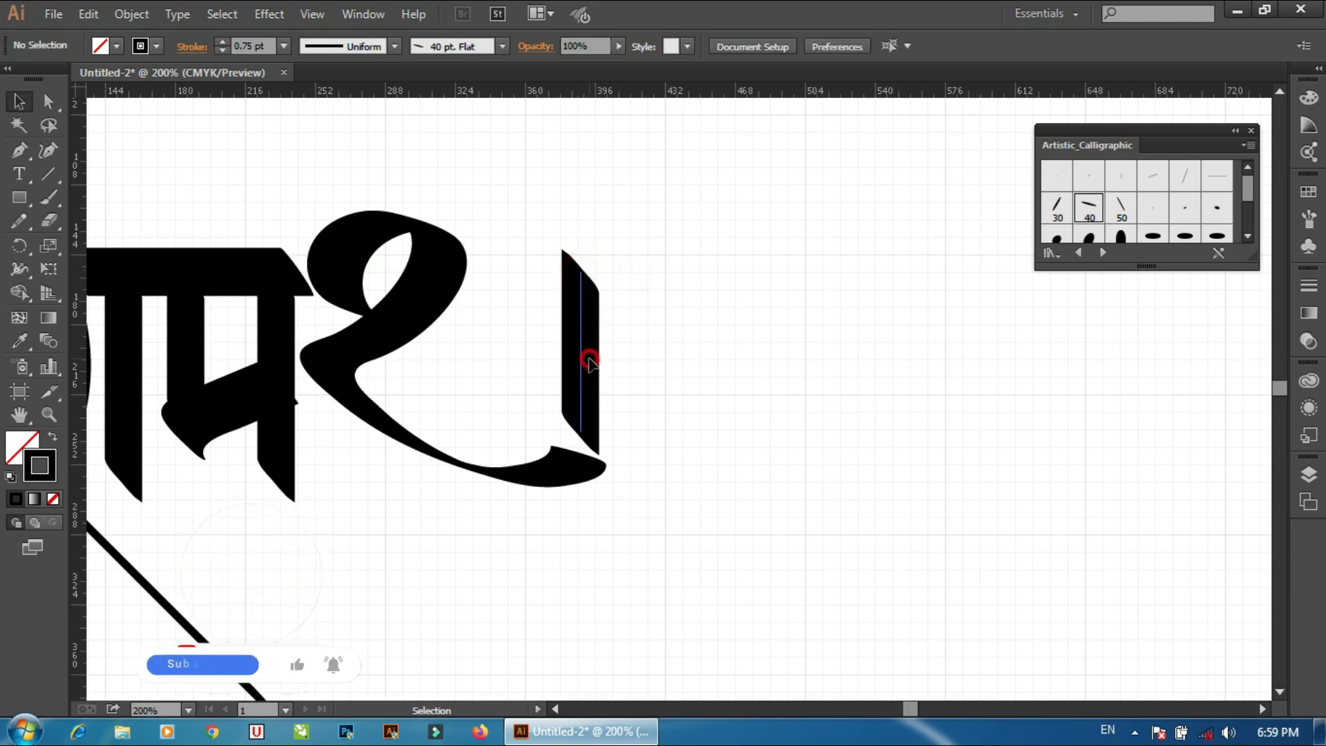
pyautogui.press('Right')
pyautogui.press('Right')
pyautogui.press('Right')
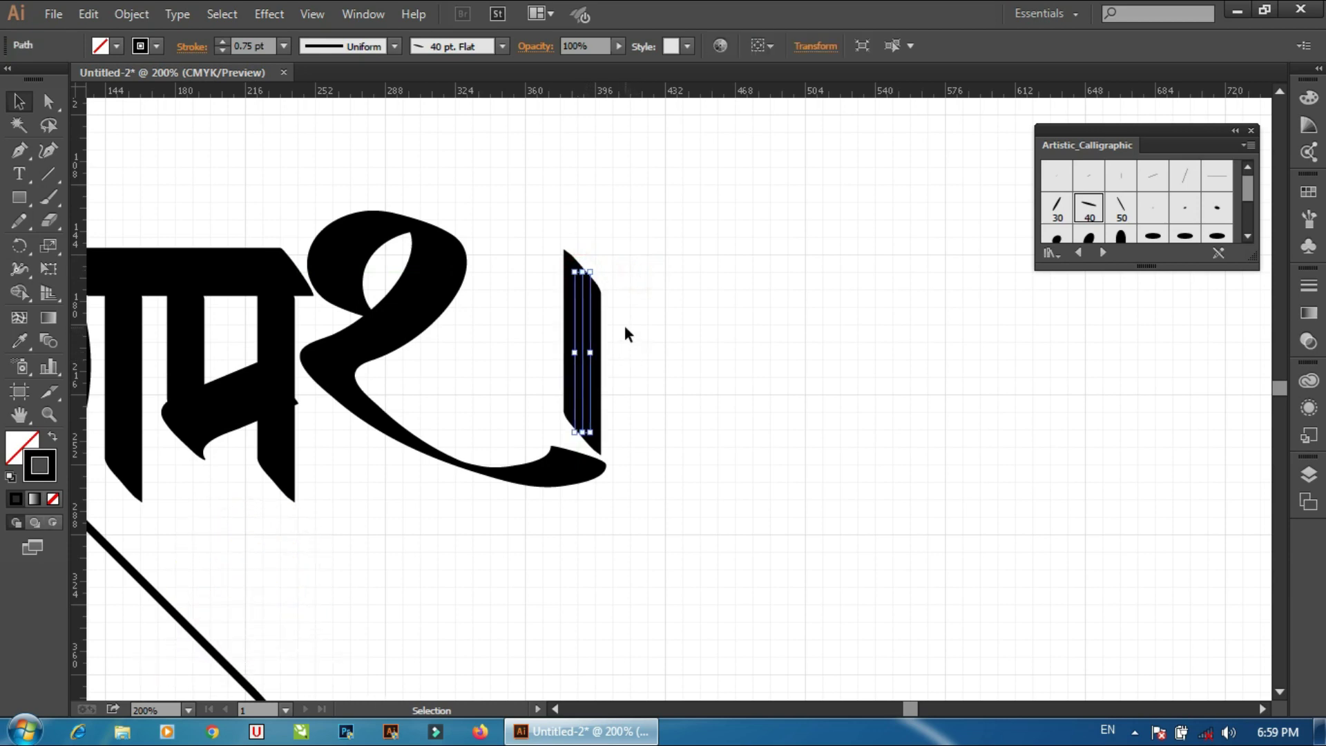
pyautogui.press('Right')
pyautogui.press('Right')
pyautogui.press('Right')
pyautogui.click(749, 289)
# Try painting a bowl stroke left of the bar, undoing the attempts
pyautogui.moveTo(572, 295); pyautogui.dragTo(598, 352)
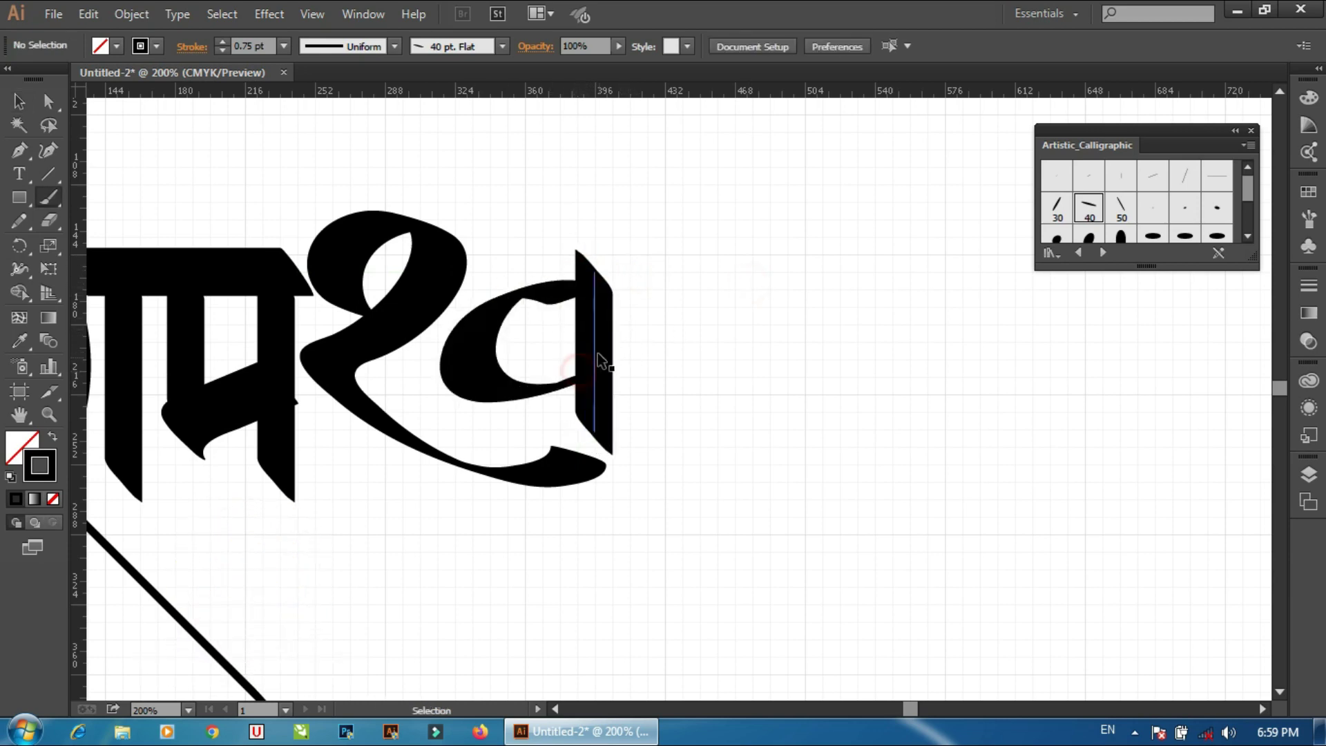
pyautogui.hotkey('ctrl', 'z')
pyautogui.moveTo(573, 273); pyautogui.dragTo(594, 343)
pyautogui.hotkey('ctrl', 'z')
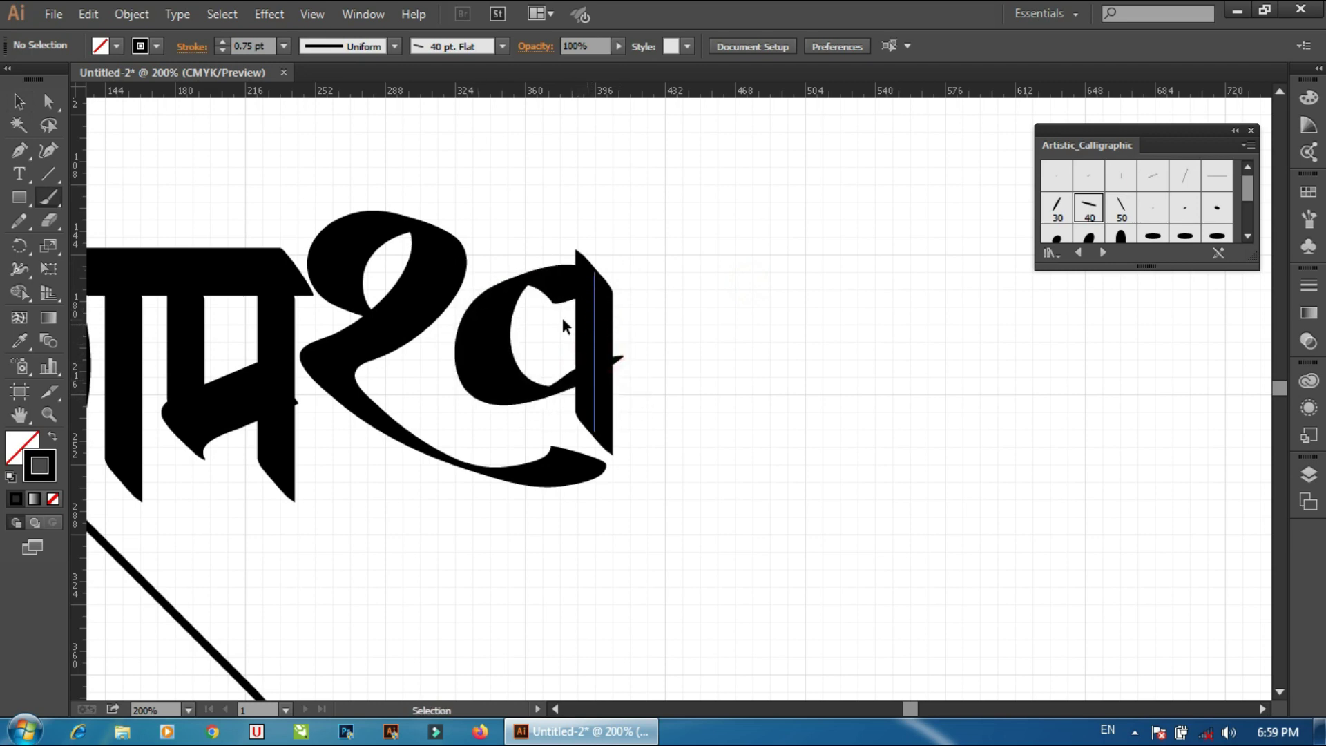
# Try several bowl strokes beside the vertical bar, undoing each one
pyautogui.hotkey('ctrl', 'z')
pyautogui.hotkey('ctrl', 'z')
pyautogui.moveTo(573, 275); pyautogui.dragTo(558, 351)
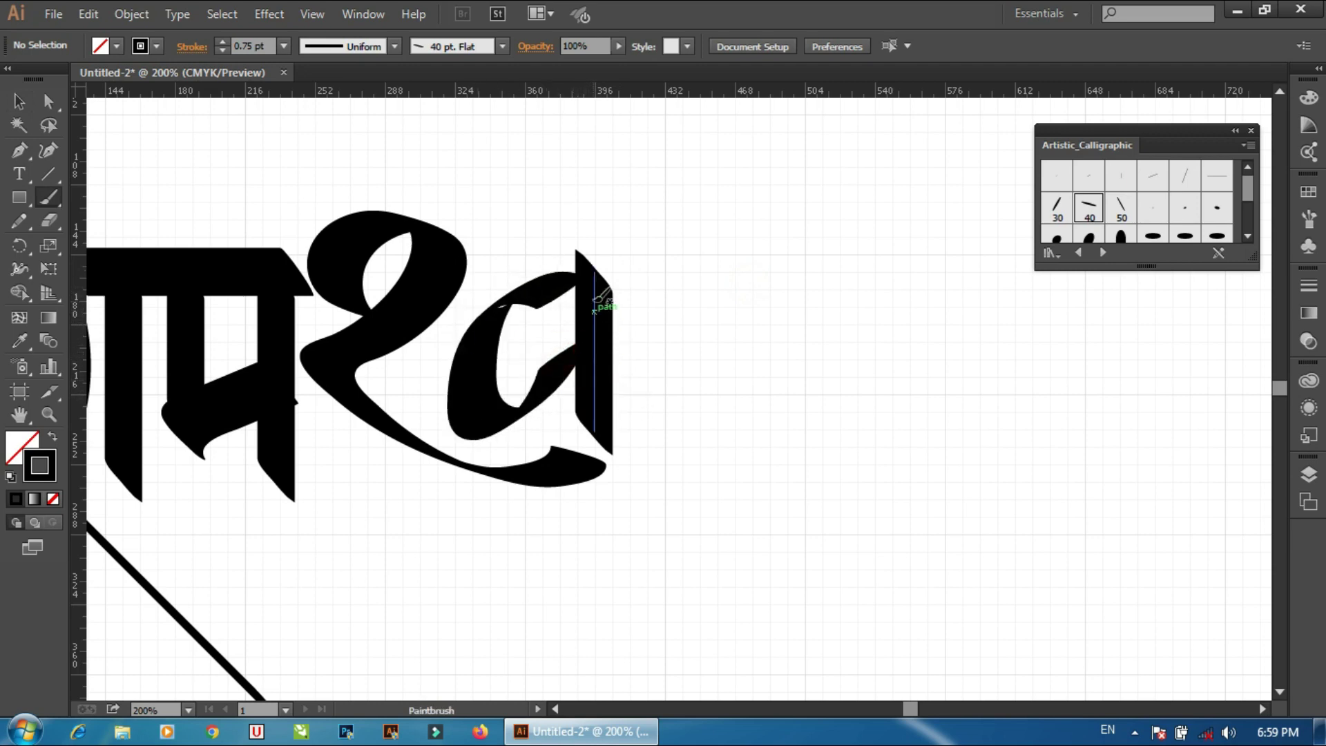
pyautogui.hotkey('ctrl', 'z')
pyautogui.moveTo(479, 326); pyautogui.dragTo(549, 330)
pyautogui.hotkey('ctrl', 'z')
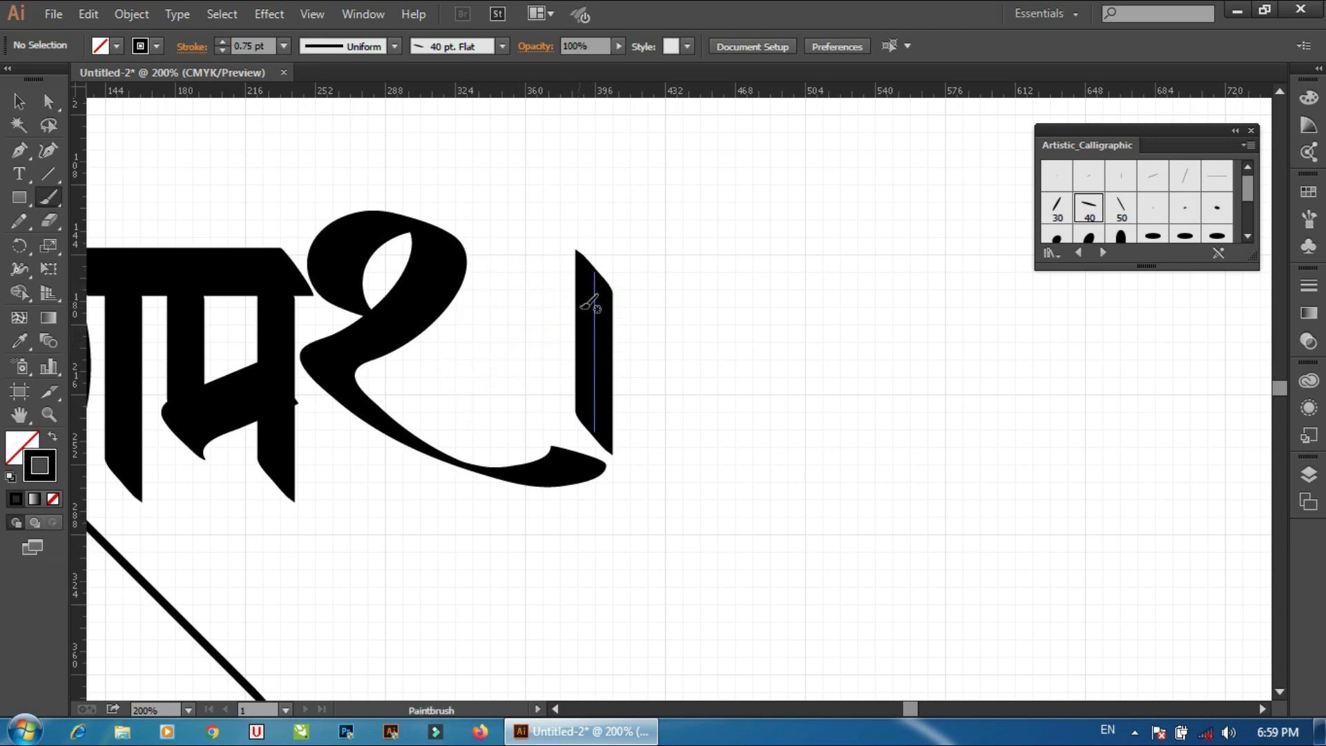
pyautogui.moveTo(573, 274); pyautogui.dragTo(594, 431)
pyautogui.hotkey('ctrl', 'z')
pyautogui.hotkey('ctrl', 'z')
pyautogui.hotkey('ctrl', 'z')
pyautogui.hotkey('ctrl', 'z')
pyautogui.moveTo(490, 407); pyautogui.dragTo(594, 314)
pyautogui.hotkey('ctrl', 'z')
pyautogui.moveTo(467, 378); pyautogui.dragTo(586, 310)
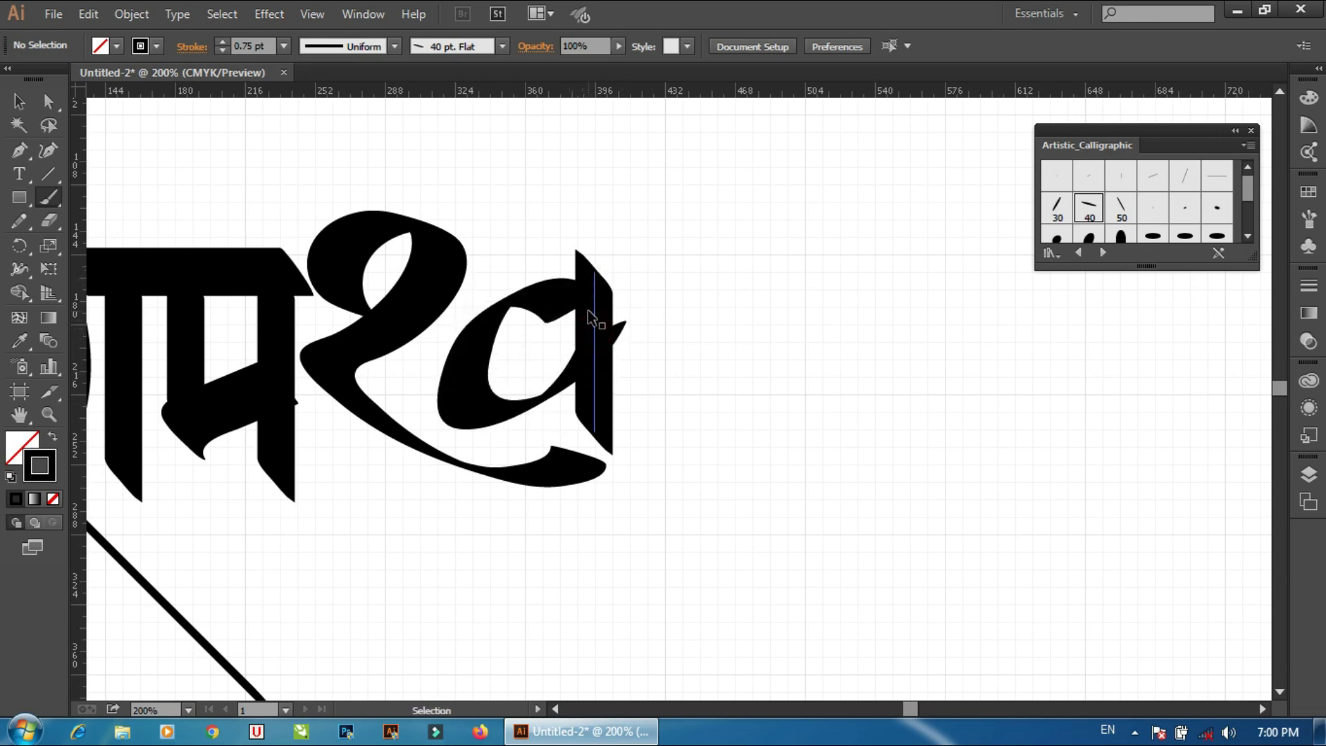
# Keep retrying loop strokes joined to the bar, some with a right flag
pyautogui.hotkey('ctrl', 'z')
pyautogui.moveTo(476, 325); pyautogui.dragTo(587, 311)
pyautogui.hotkey('ctrl', 'z')
pyautogui.hotkey('ctrl', 'z')
pyautogui.moveTo(477, 325)
pyautogui.mouseDown()
pyautogui.moveTo(580, 316)
pyautogui.moveTo(542, 359)
pyautogui.mouseUp()
pyautogui.hotkey('ctrl', 'z')
pyautogui.hotkey('ctrl', 'z')
pyautogui.moveTo(573, 303); pyautogui.dragTo(542, 359)
pyautogui.hotkey('ctrl', 'z')
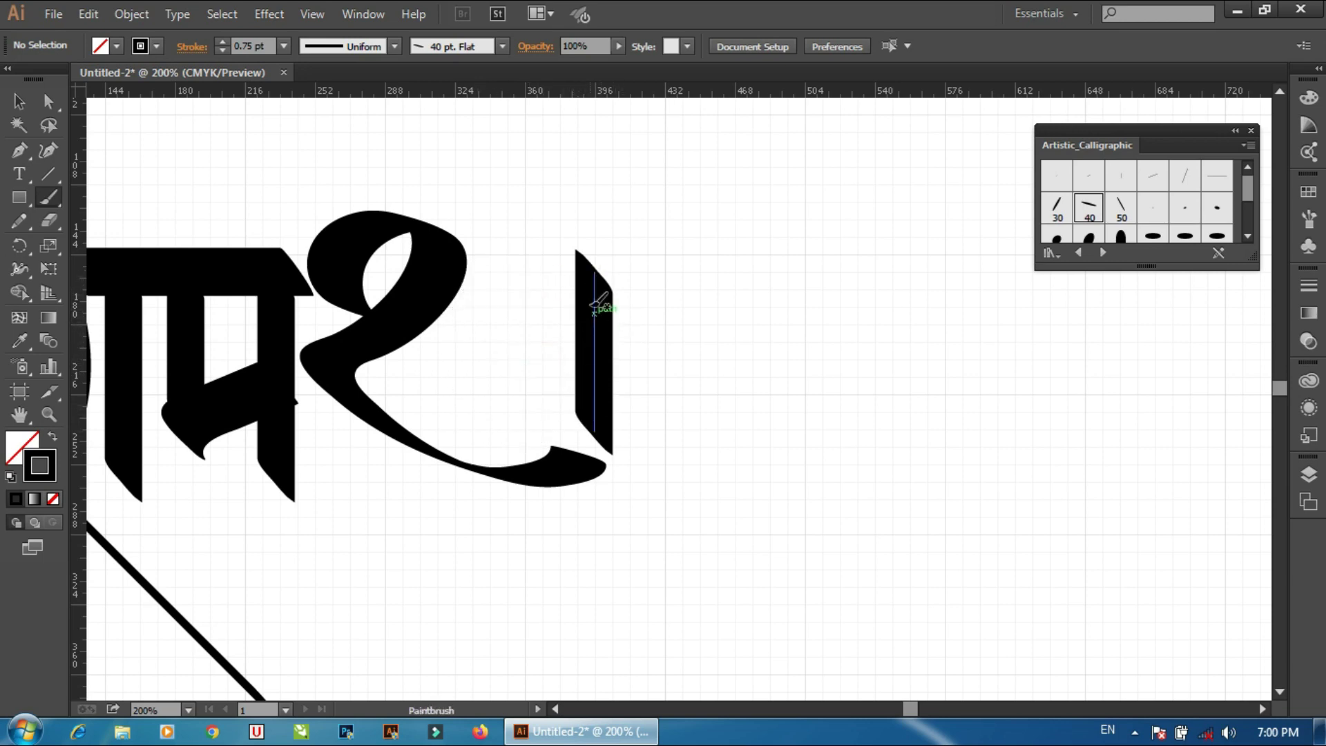
pyautogui.moveTo(587, 290)
pyautogui.mouseDown()
pyautogui.moveTo(606, 286)
pyautogui.moveTo(596, 339)
pyautogui.mouseUp()
# Paint the final loop-with-flag bowl against the bar, completing the letter व
pyautogui.hotkey('ctrl', 'z')
pyautogui.hotkey('ctrl', 'z')
pyautogui.moveTo(550, 295); pyautogui.dragTo(465, 358)
pyautogui.hotkey('ctrl', 'z')
pyautogui.moveTo(573, 266); pyautogui.dragTo(493, 411)
pyautogui.hotkey('ctrl', 'z')
pyautogui.moveTo(553, 283)
pyautogui.mouseDown()
pyautogui.moveTo(603, 317)
pyautogui.moveTo(562, 334)
pyautogui.moveTo(579, 379)
pyautogui.mouseUp()
pyautogui.hotkey('ctrl', 'z')
pyautogui.hotkey('ctrl', 'z')
pyautogui.hotkey('ctrl', 'z')
pyautogui.hotkey('ctrl', 'z')
pyautogui.moveTo(577, 290)
pyautogui.mouseDown()
pyautogui.moveTo(632, 312)
pyautogui.moveTo(628, 330)
pyautogui.mouseUp()
pyautogui.hotkey('ctrl', 'z')
pyautogui.hotkey('ctrl', 'z')
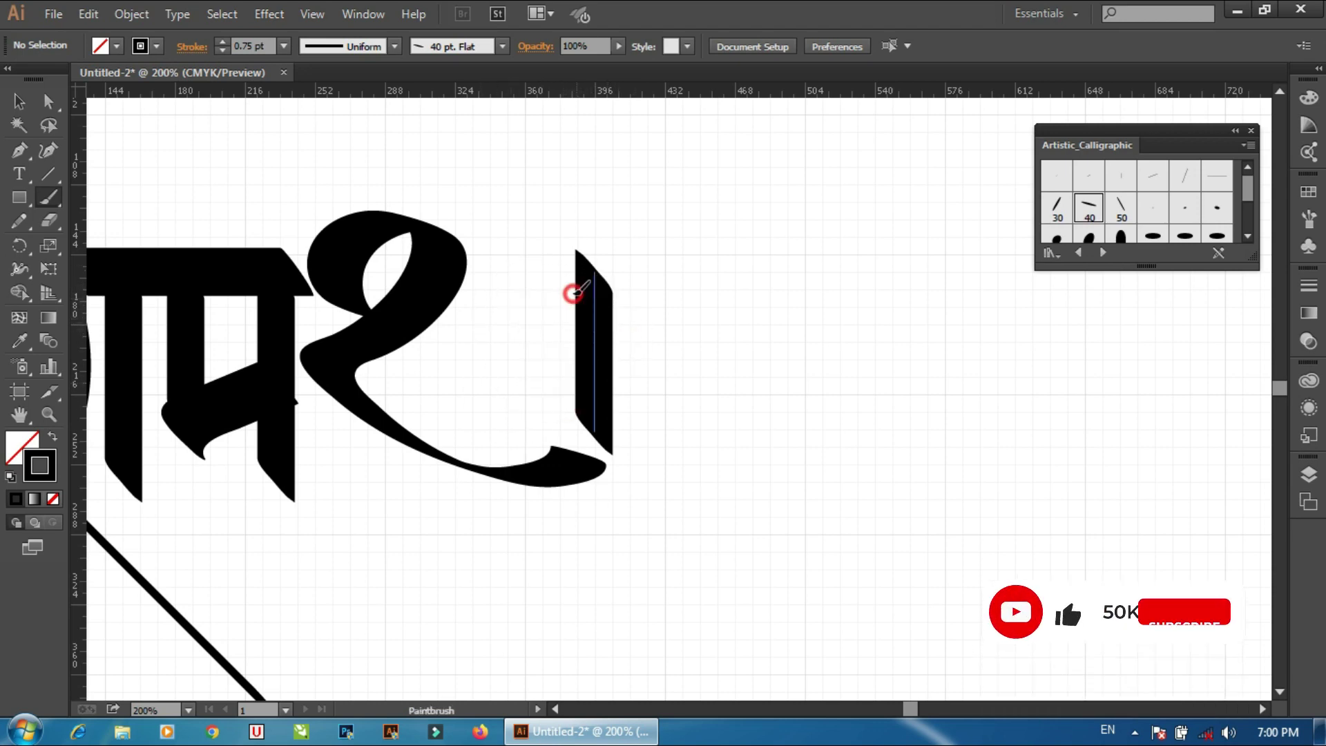
pyautogui.moveTo(576, 290); pyautogui.dragTo(562, 341)
pyautogui.hotkey('ctrl', 'z')
pyautogui.hotkey('ctrl', 'z')
pyautogui.moveTo(582, 287); pyautogui.dragTo(556, 331)
pyautogui.hotkey('ctrl', 'z')
pyautogui.hotkey('ctrl', 'z')
pyautogui.moveTo(592, 288); pyautogui.dragTo(568, 346)
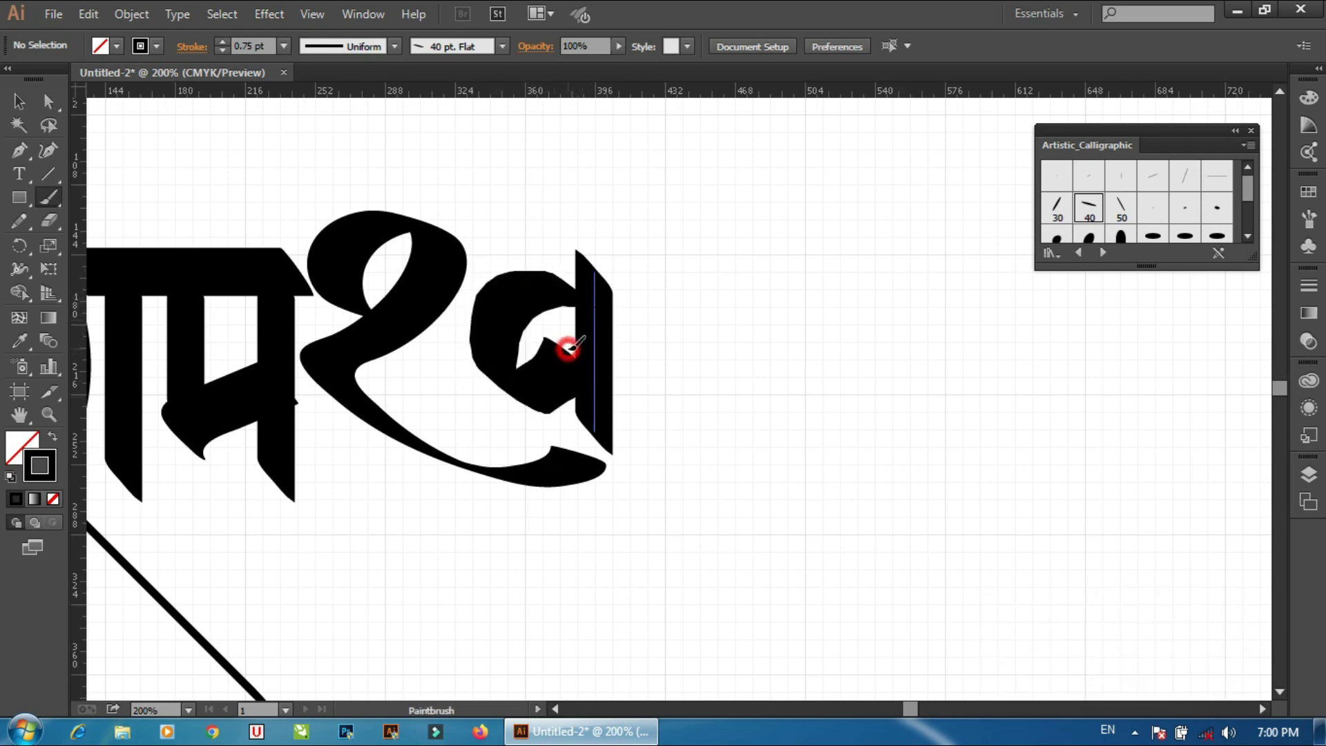
# Nudge the vertical bar three steps left
pyautogui.click(596, 324)
pyautogui.press('Left')
pyautogui.press('Left')
pyautogui.press('Left')
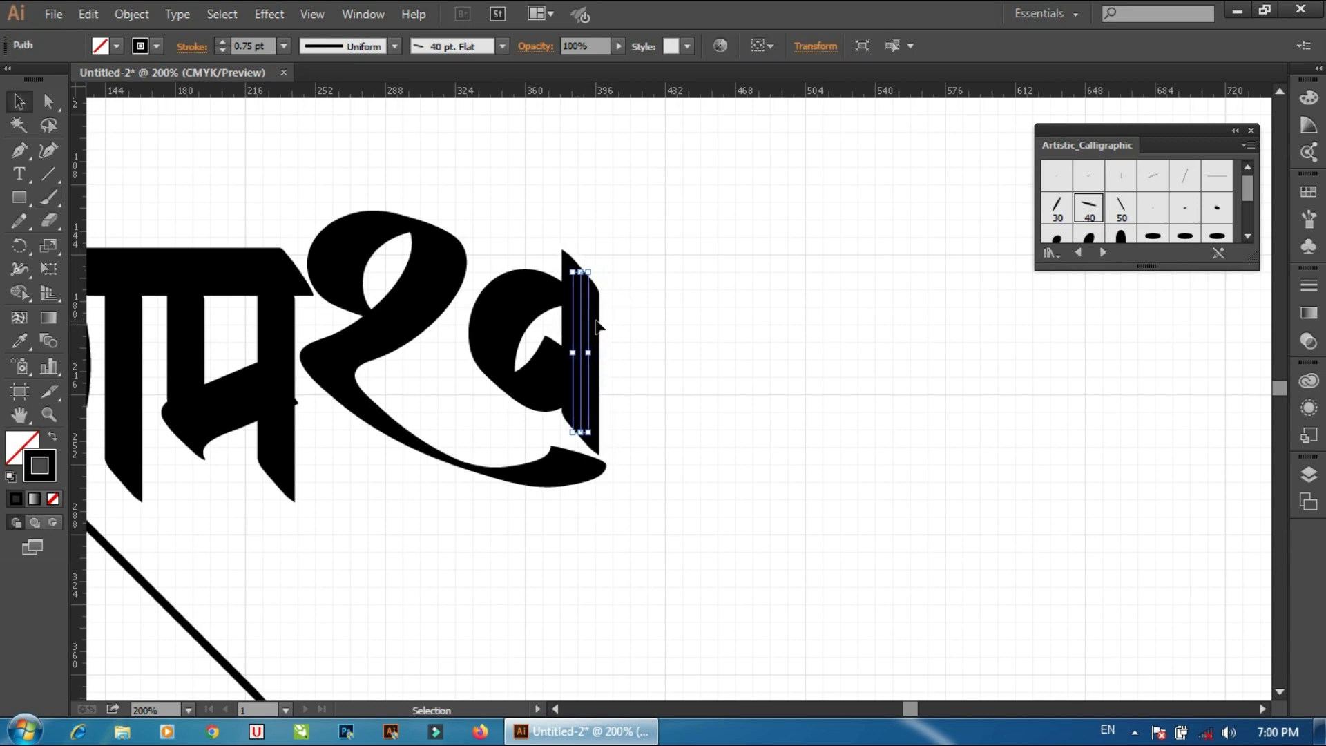
pyautogui.press('Left')
pyautogui.press('Left')
pyautogui.press('Left')
pyautogui.press('Left')
pyautogui.press('Left')
pyautogui.press('Left')
pyautogui.press('Left')
pyautogui.press('Left')
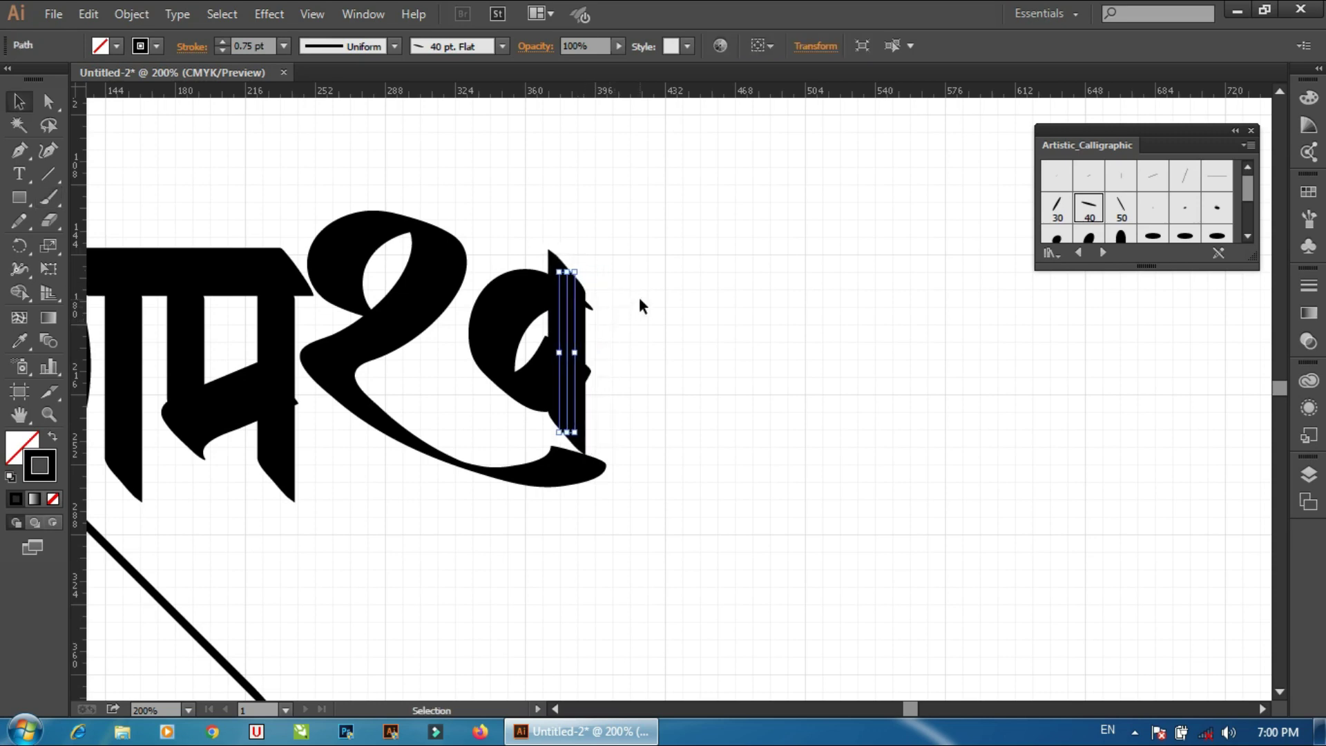
pyautogui.press('Left')
pyautogui.press('Left')
# Nudge the looping bowl left, then three steps right, briefly deleting and restoring it
pyautogui.click(612, 292)
pyautogui.click(512, 316)
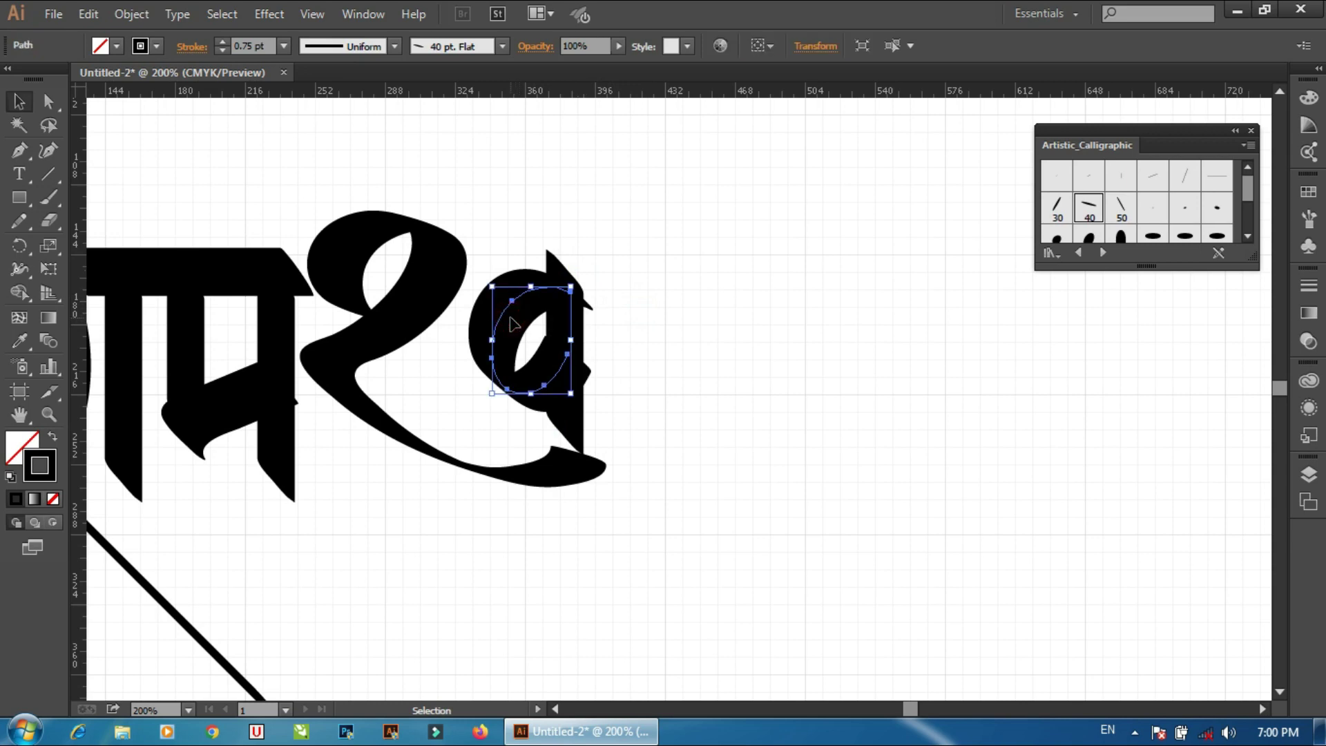
pyautogui.press('Left')
pyautogui.press('Left')
pyautogui.press('Left')
pyautogui.click(664, 279)
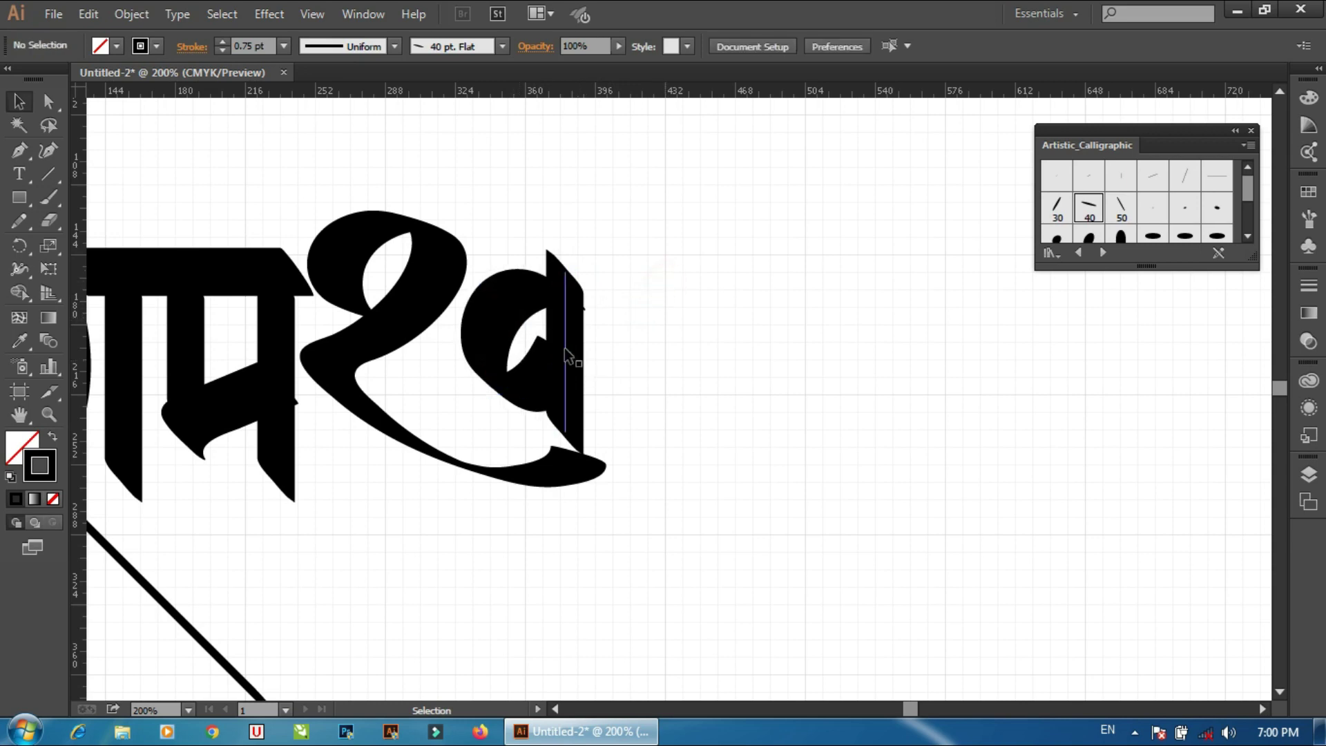
pyautogui.click(524, 306)
pyautogui.press('Right')
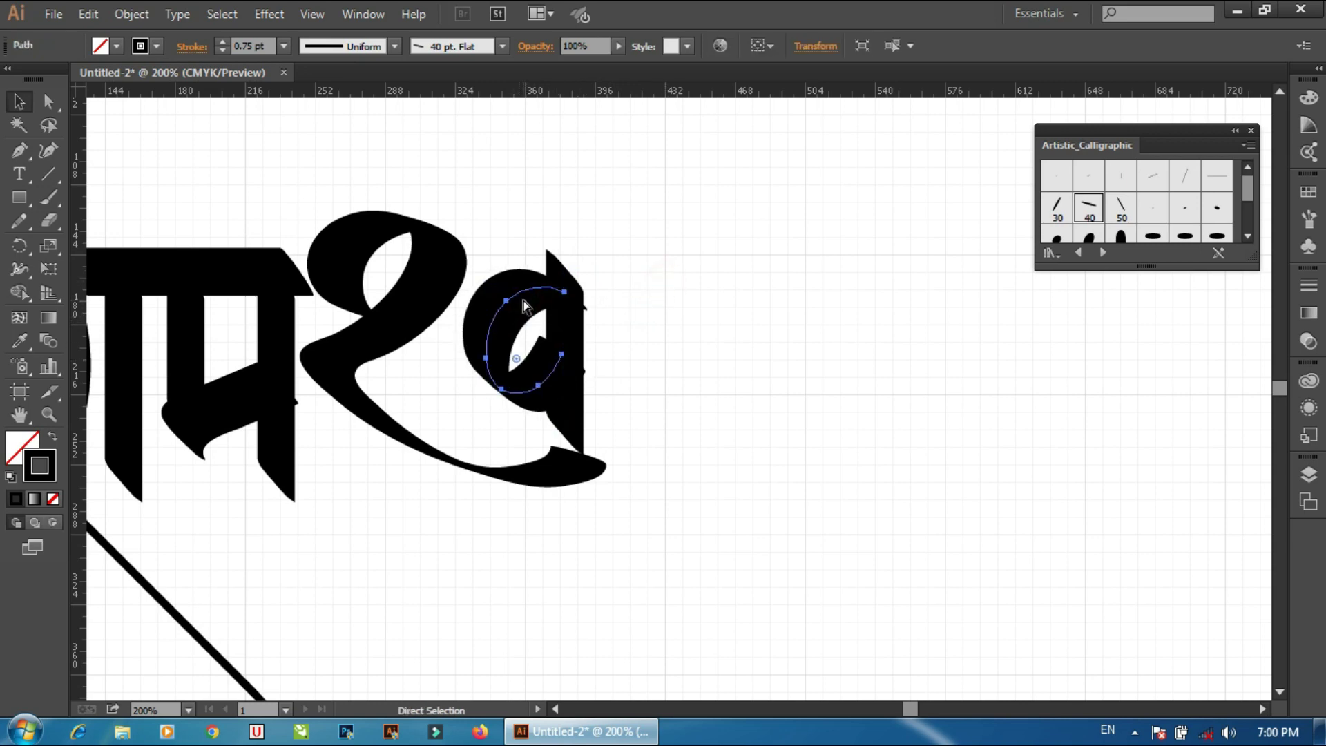
pyautogui.press('Right')
pyautogui.press('Right')
pyautogui.press('Right')
pyautogui.press('Right')
pyautogui.press('Right')
pyautogui.press('Right')
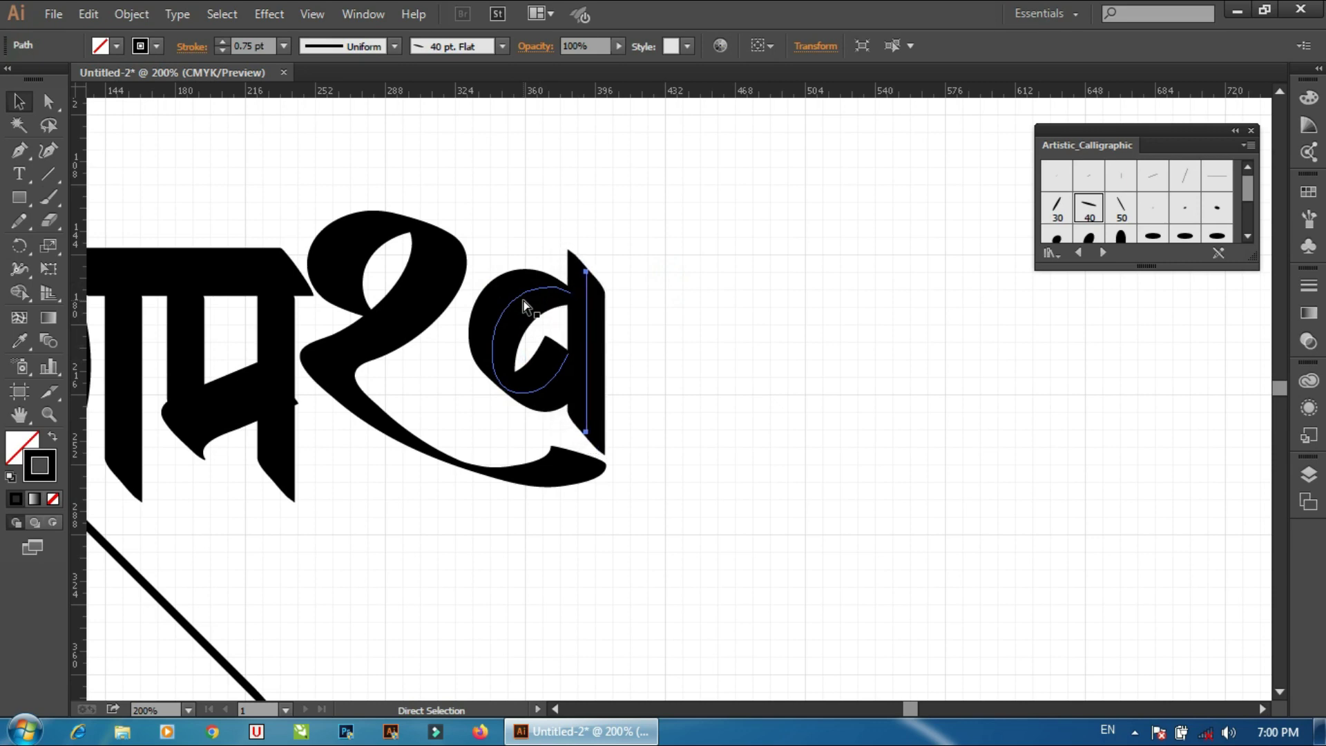
pyautogui.press('Right')
pyautogui.press('Right')
pyautogui.press('Right')
pyautogui.press('Delete')
pyautogui.hotkey('ctrl', 'z')
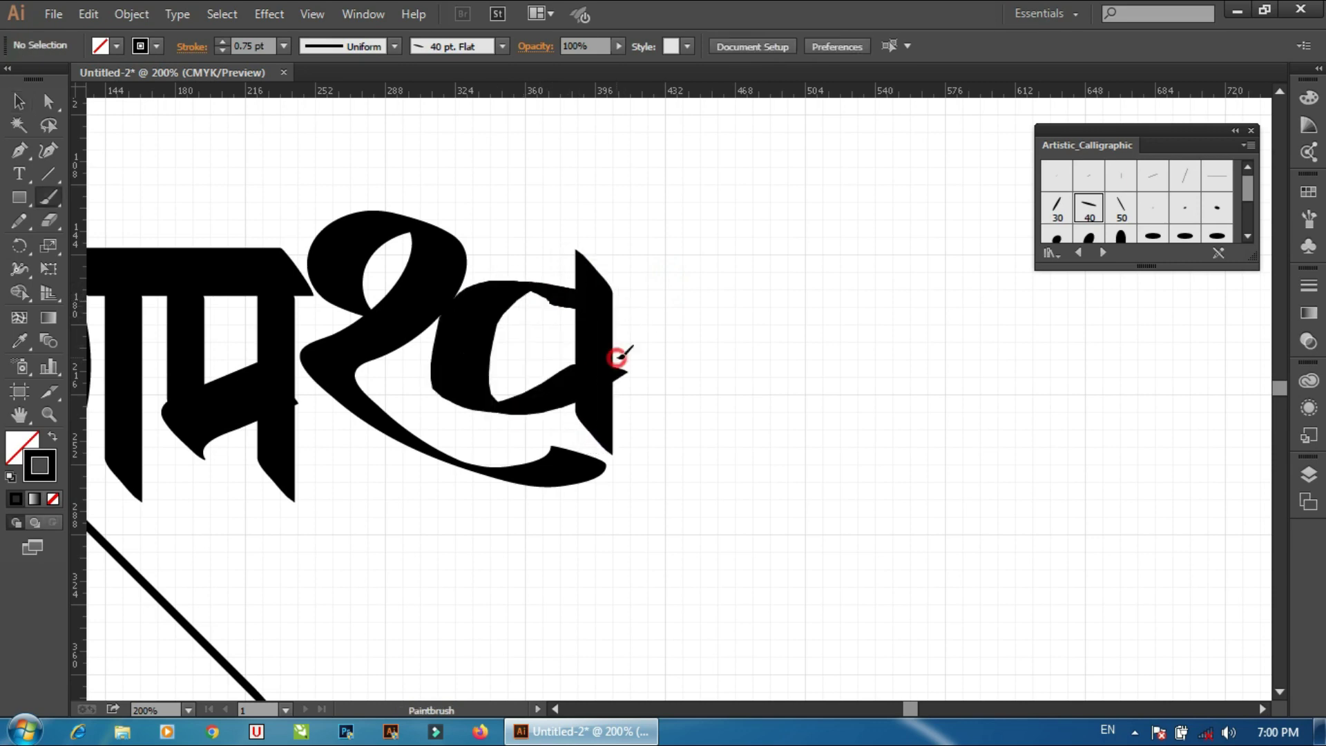
pyautogui.hotkey('ctrl', 'shift', 'z')
pyautogui.hotkey('ctrl', 'z')
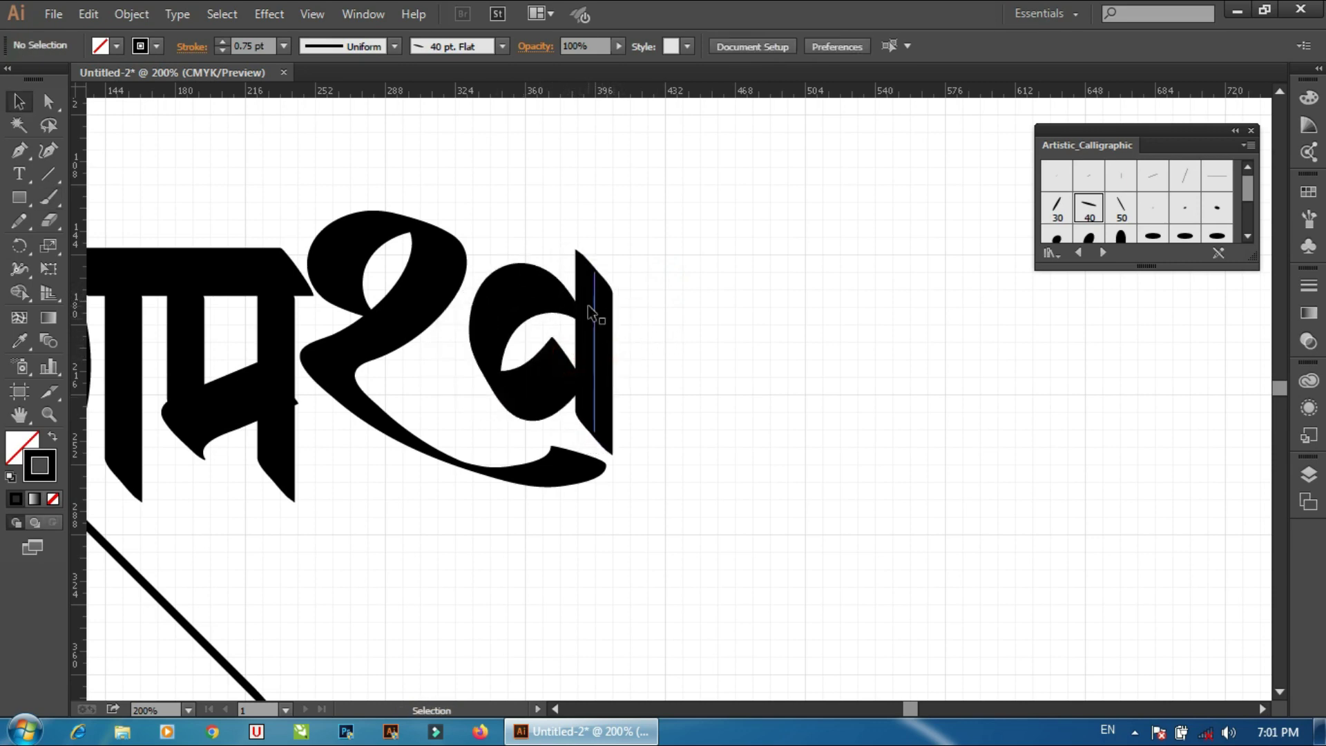
# Nudge the vertical bar one step left, then slightly back right
pyautogui.click(590, 314)
pyautogui.press('Left')
pyautogui.press('Left')
pyautogui.press('Left')
pyautogui.press('Left')
pyautogui.press('Left')
pyautogui.press('Left')
pyautogui.press('Left')
pyautogui.press('Left')
pyautogui.press('Left')
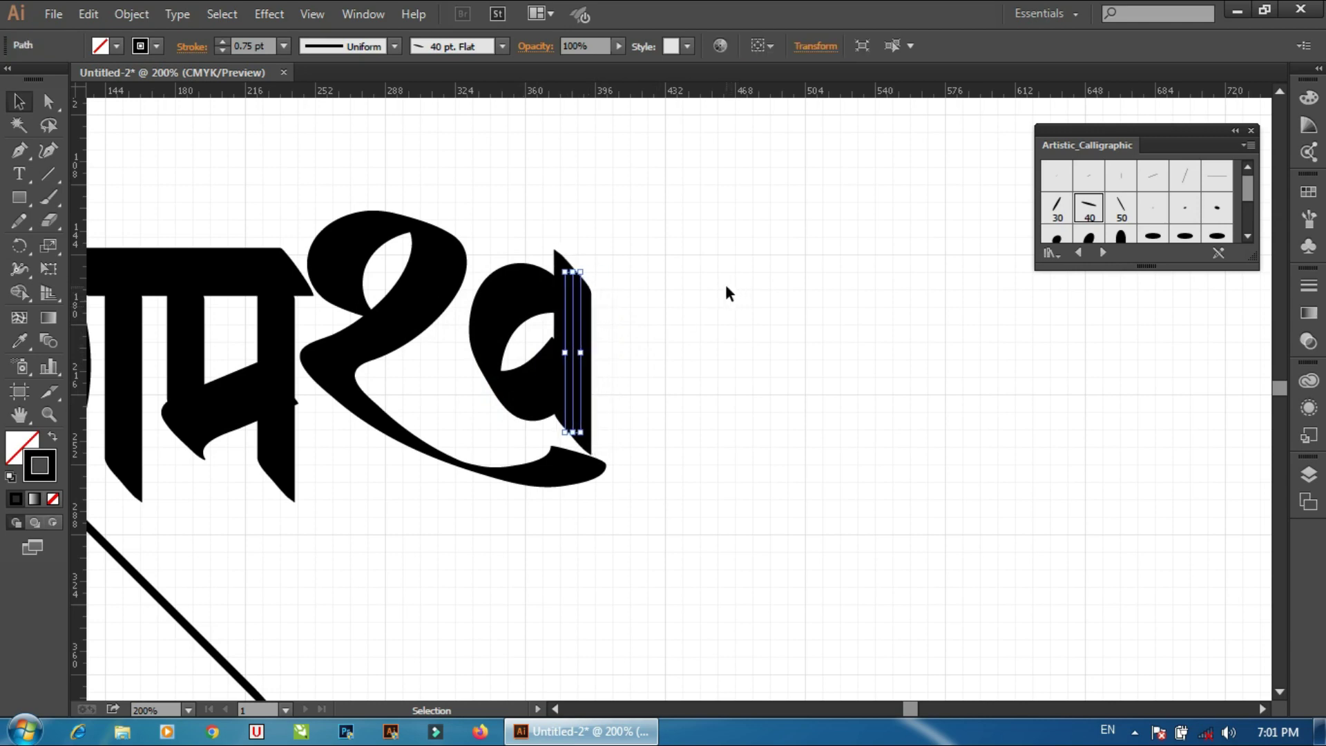
pyautogui.click(724, 284)
pyautogui.click(571, 304)
pyautogui.click(640, 249)
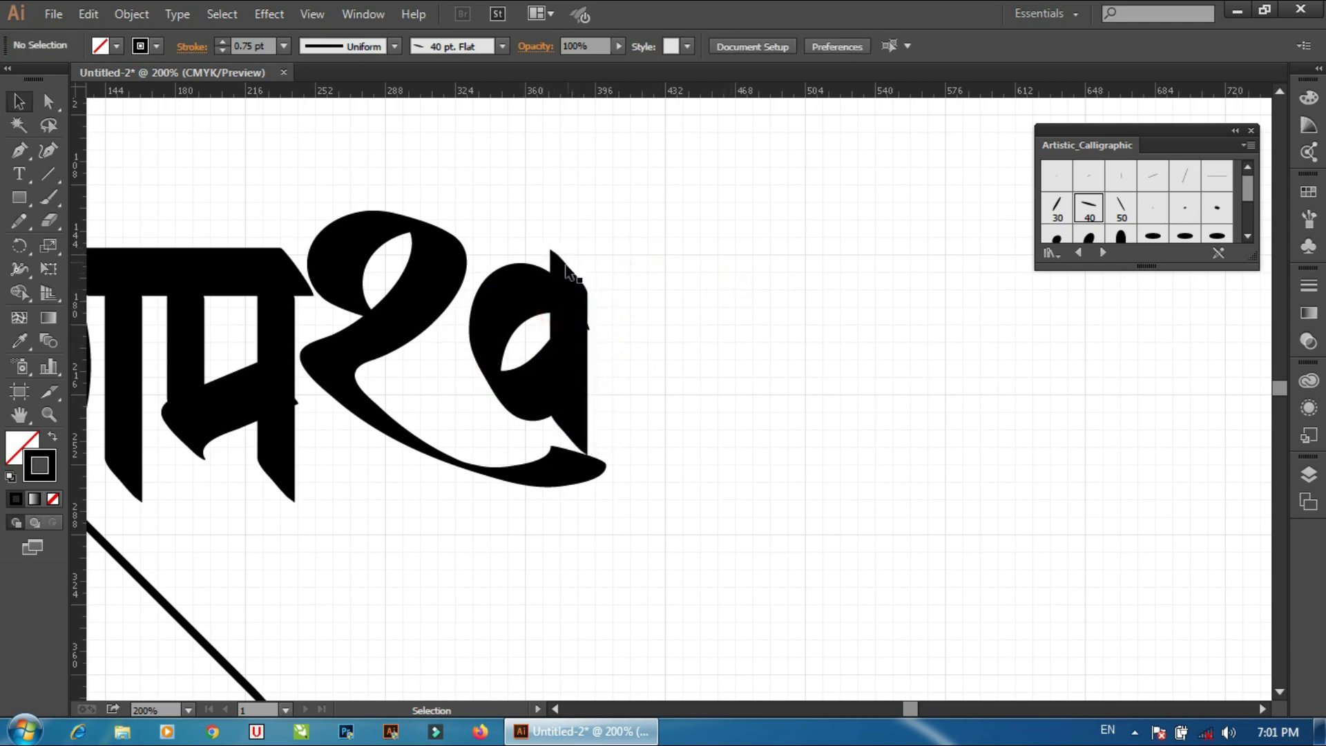
pyautogui.click(566, 272)
pyautogui.click(674, 278)
pyautogui.click(587, 416)
pyautogui.press('Right')
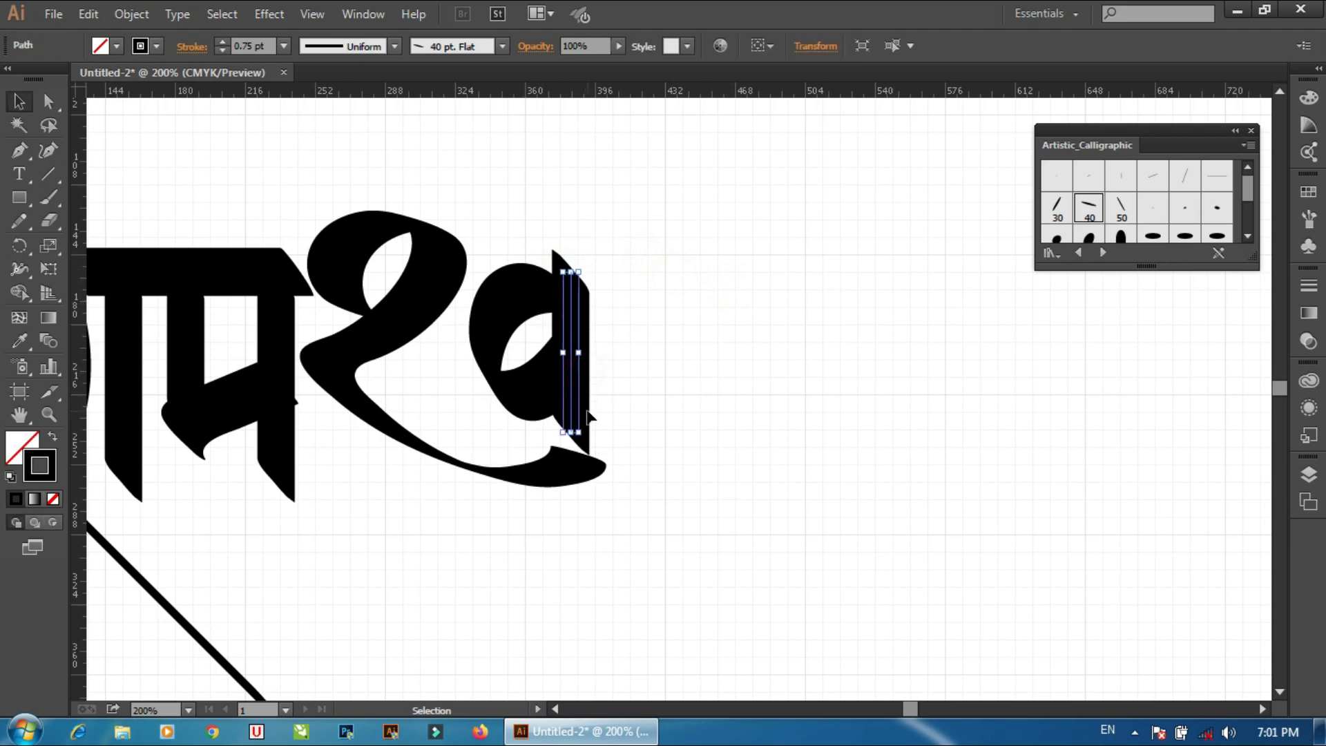
pyautogui.click(673, 419)
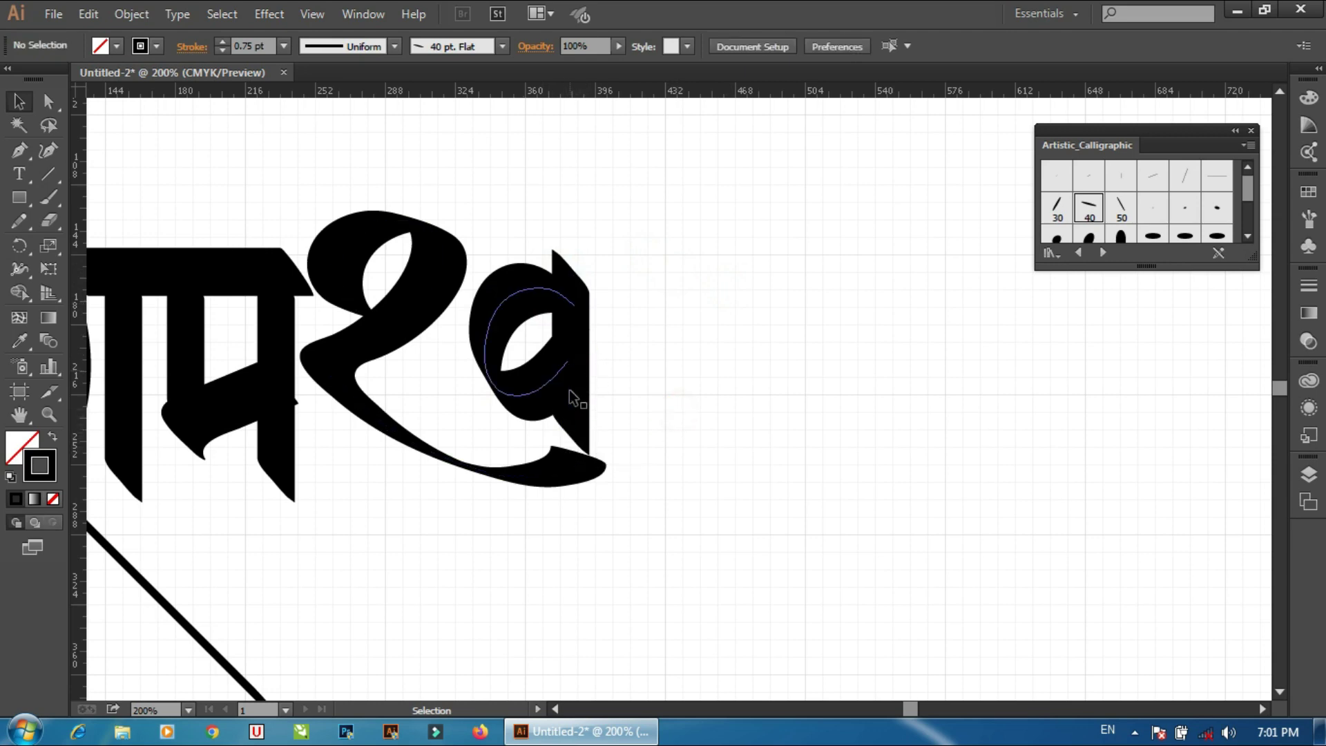
# Drag the bar snugly against the bowl and nudge the bowl one step left
pyautogui.moveTo(575, 422); pyautogui.dragTo(567, 431)
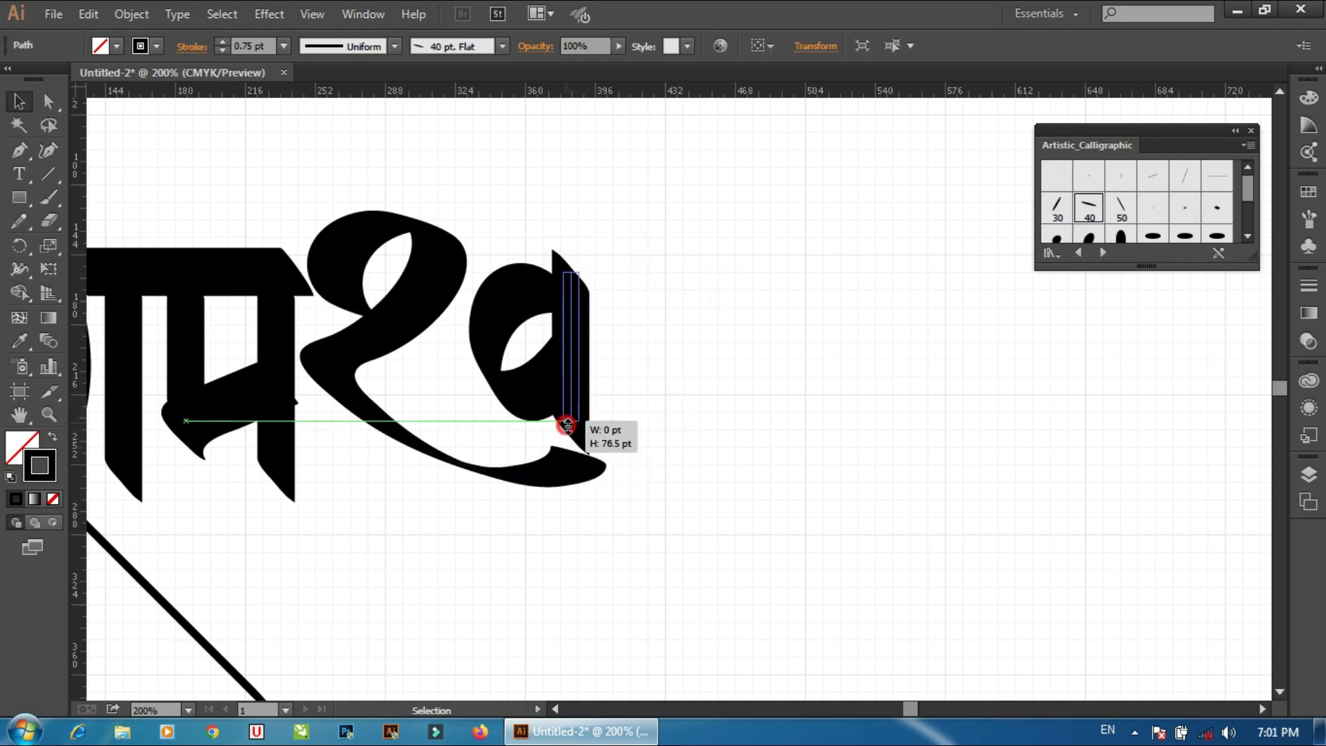
pyautogui.click(674, 398)
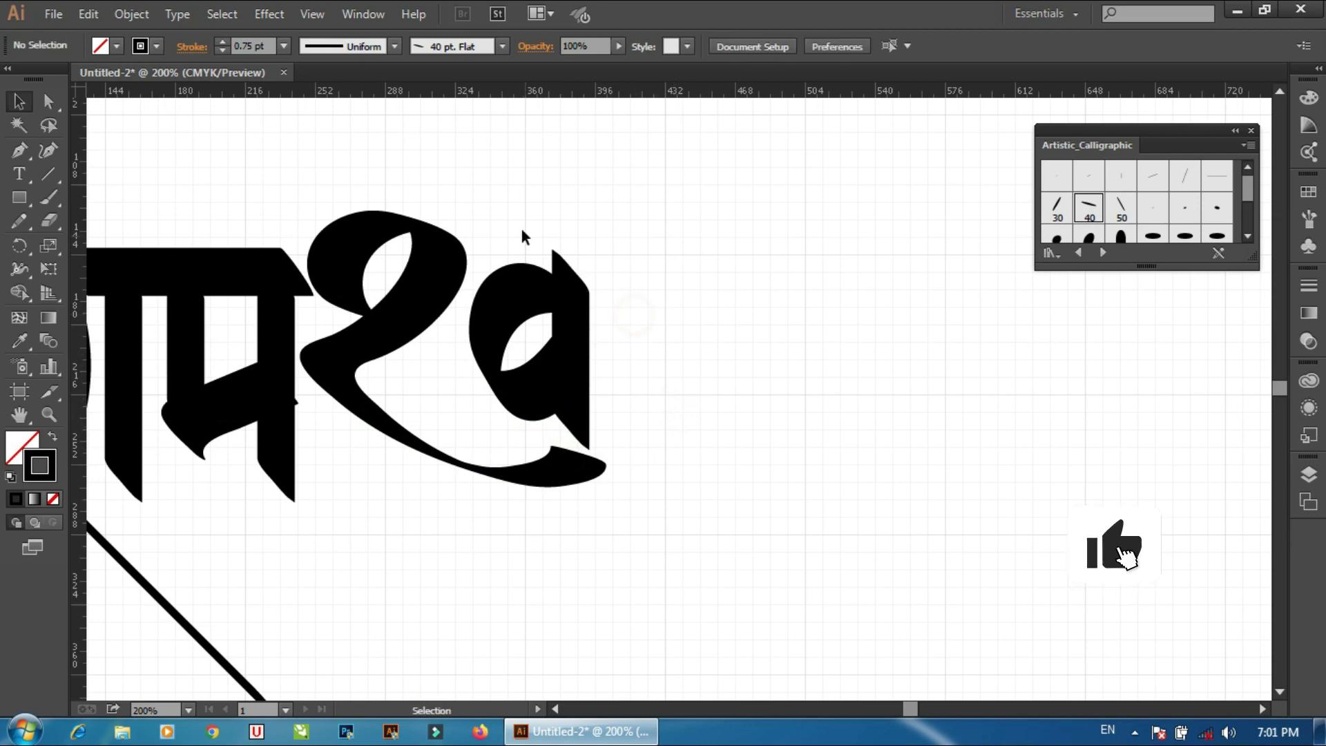
pyautogui.moveTo(522, 237); pyautogui.dragTo(616, 384)
pyautogui.press('Left')
pyautogui.press('Left')
pyautogui.press('Left')
pyautogui.press('Left')
pyautogui.press('Left')
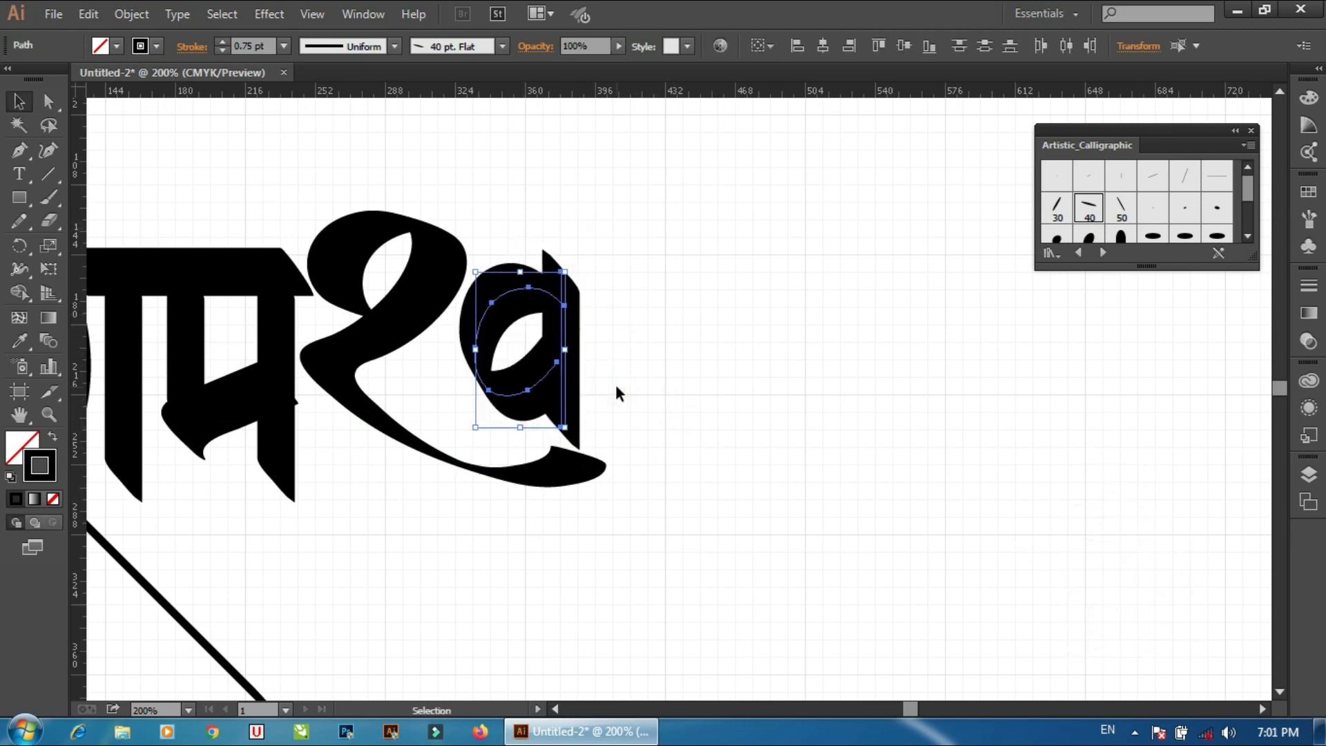
pyautogui.click(595, 322)
# Place the spare vertical stem beside व, two steps down and one left
pyautogui.moveTo(588, 312); pyautogui.dragTo(495, 308)
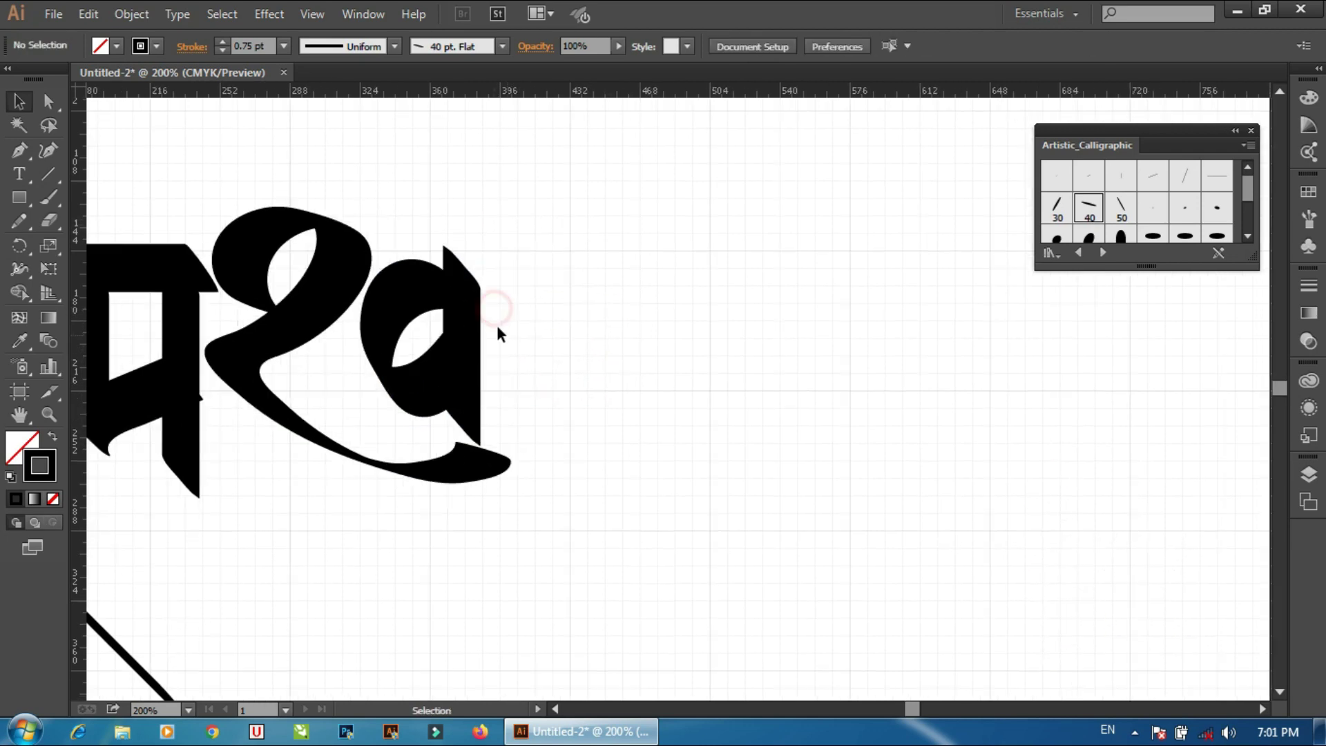
pyautogui.moveTo(676, 347); pyautogui.dragTo(527, 287)
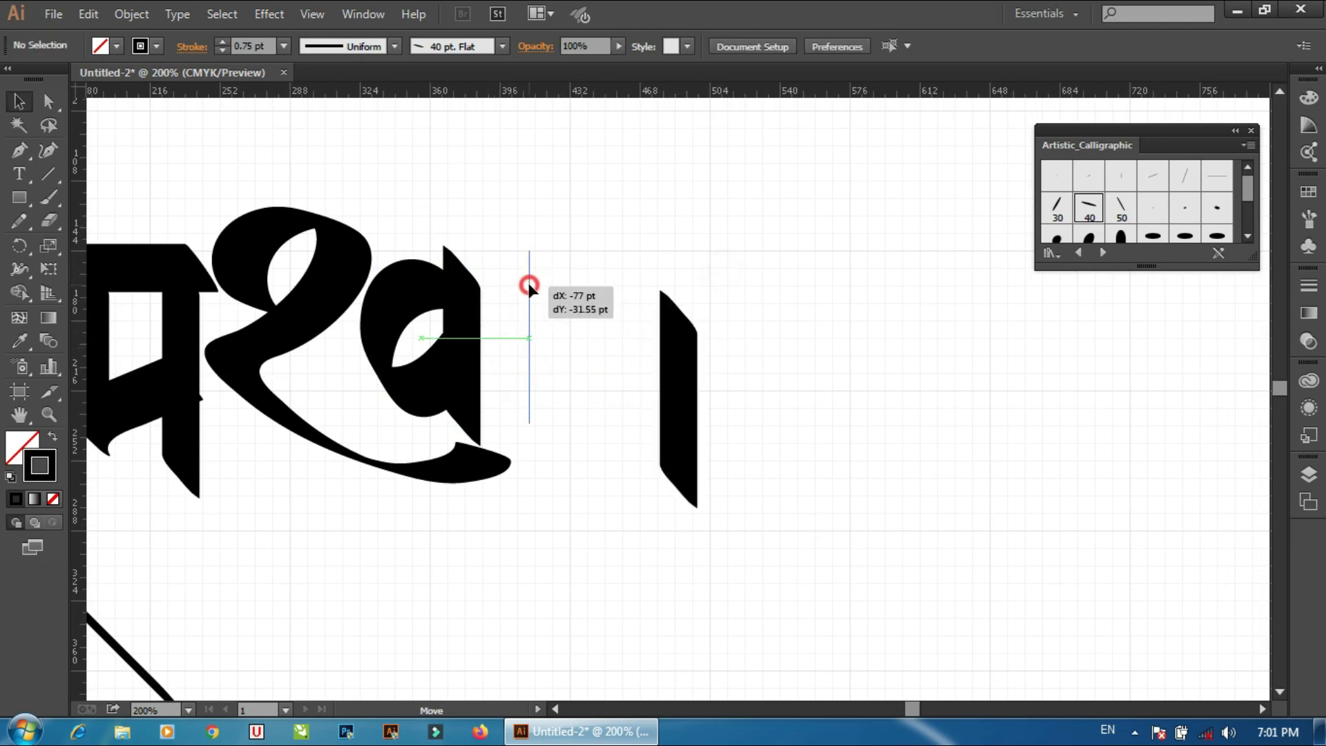
pyautogui.press('Down')
pyautogui.press('Down')
pyautogui.press('Down')
pyautogui.press('Down')
pyautogui.press('Down')
pyautogui.press('Down')
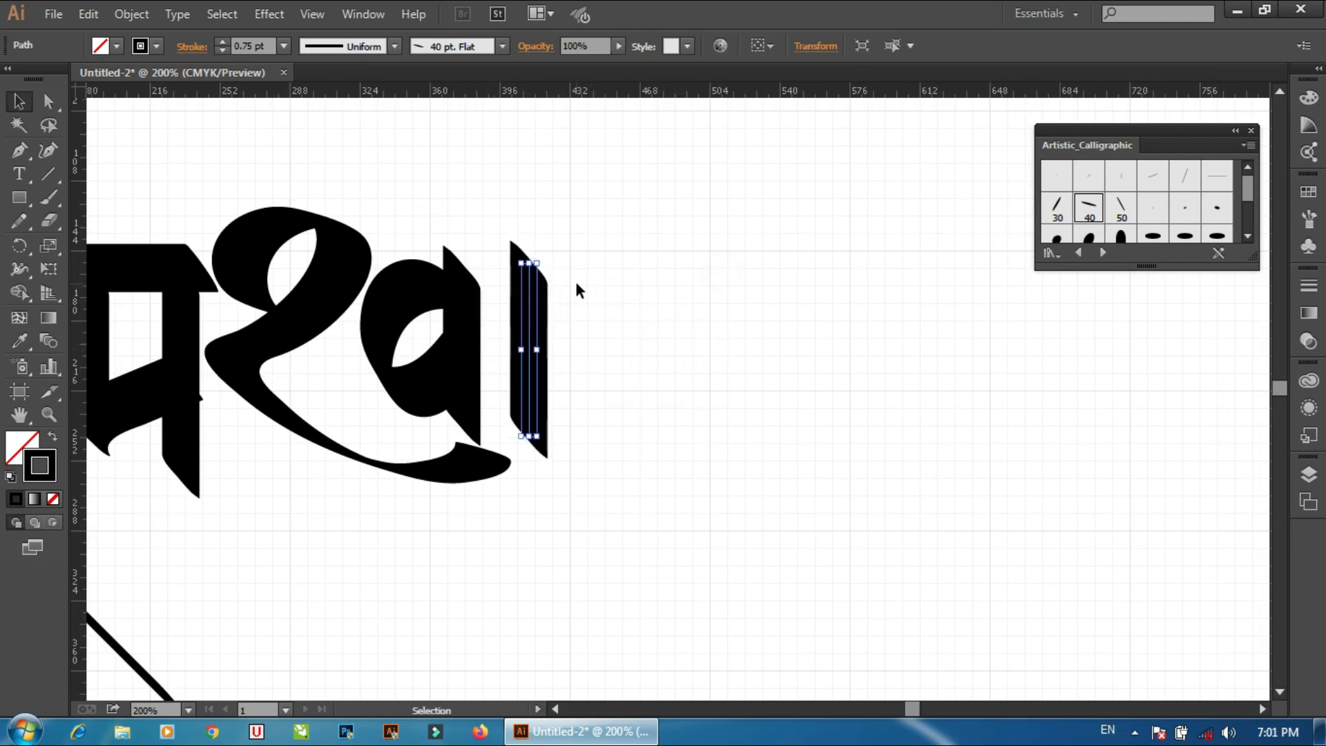
pyautogui.press('Down')
pyautogui.press('Down')
pyautogui.press('Down')
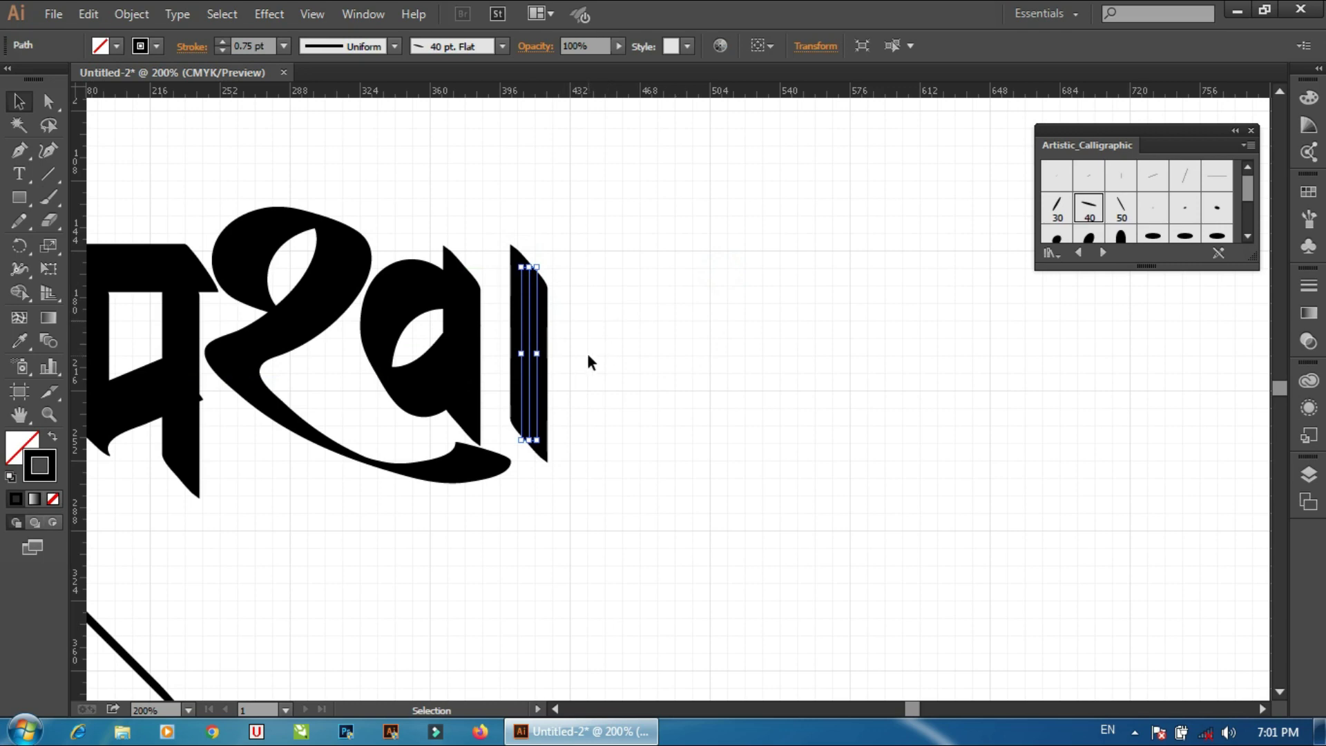
pyautogui.press('Left')
pyautogui.press('Left')
pyautogui.press('Left')
pyautogui.press('Left')
pyautogui.press('Left')
pyautogui.press('Left')
pyautogui.click(591, 341)
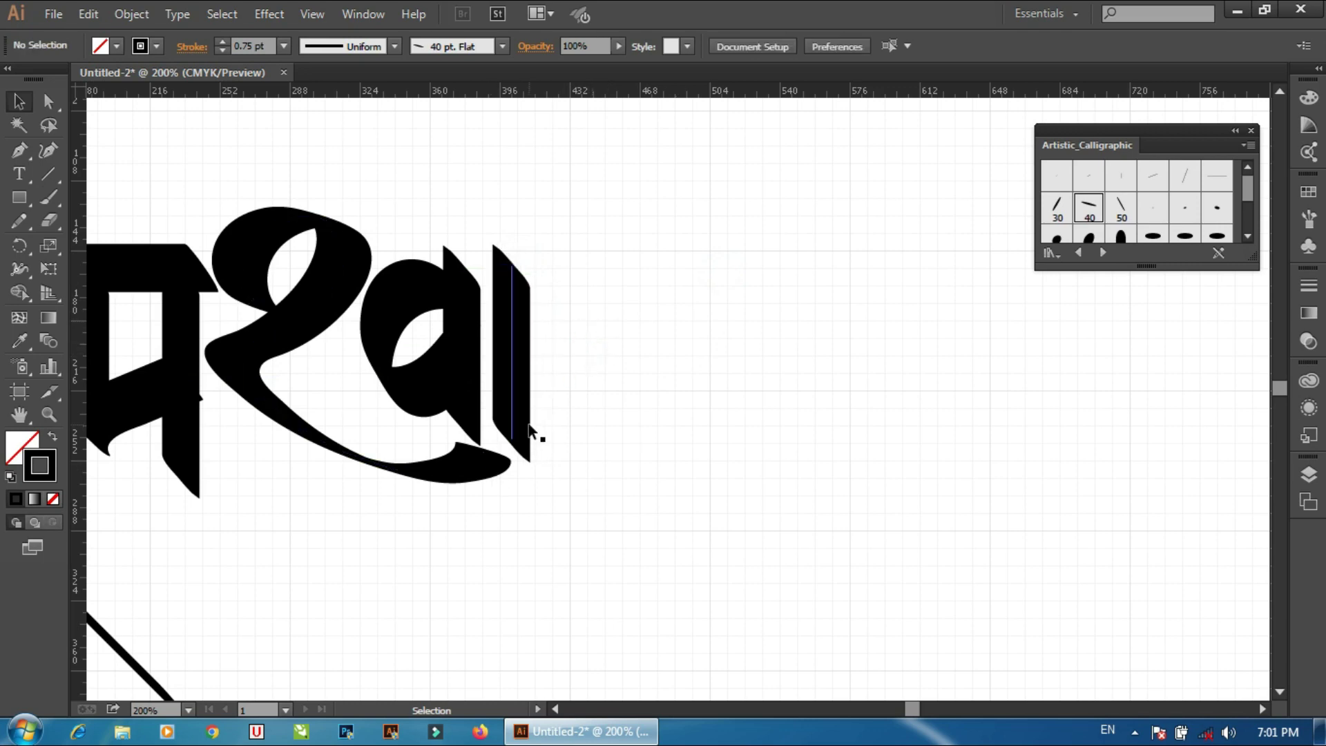
# Nudge the inner counter shape down and brush a headline stroke across the last letter
pyautogui.moveTo(475, 324); pyautogui.dragTo(470, 357)
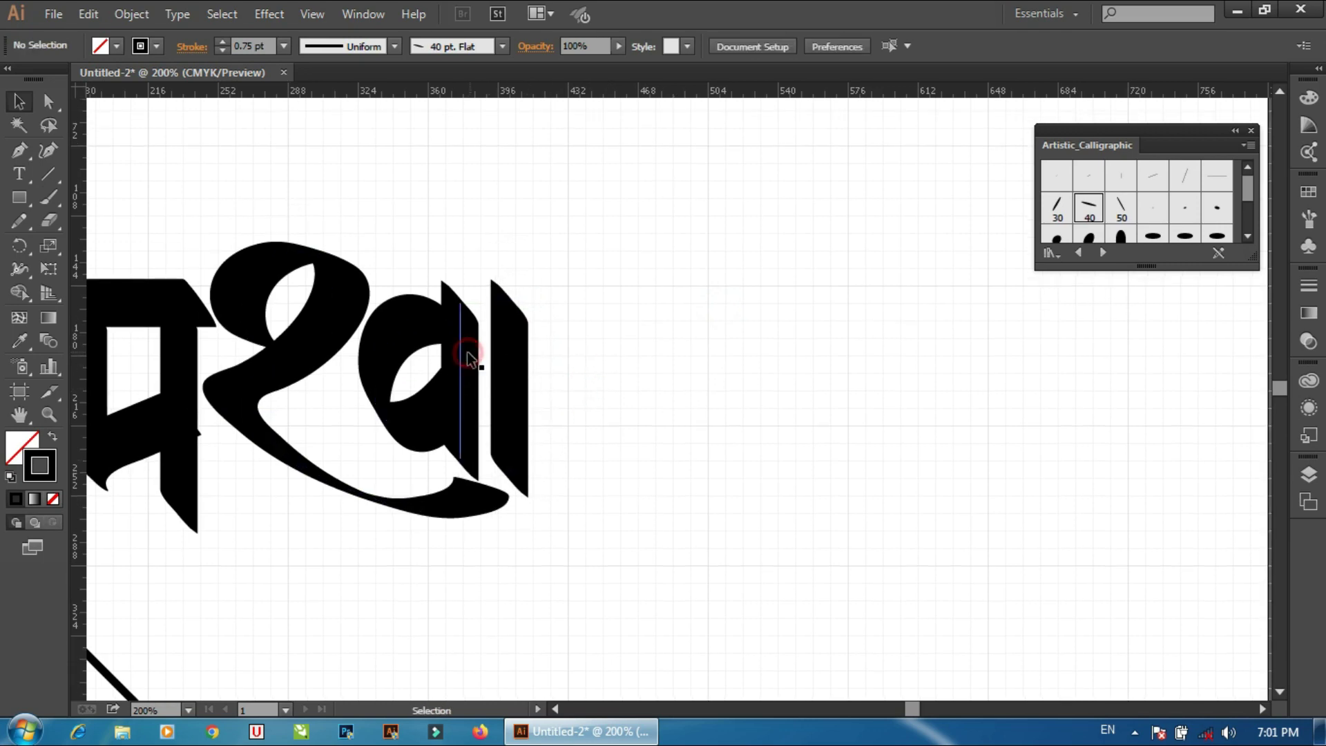
pyautogui.click(404, 414)
pyautogui.press('Down')
pyautogui.press('Down')
pyautogui.press('Down')
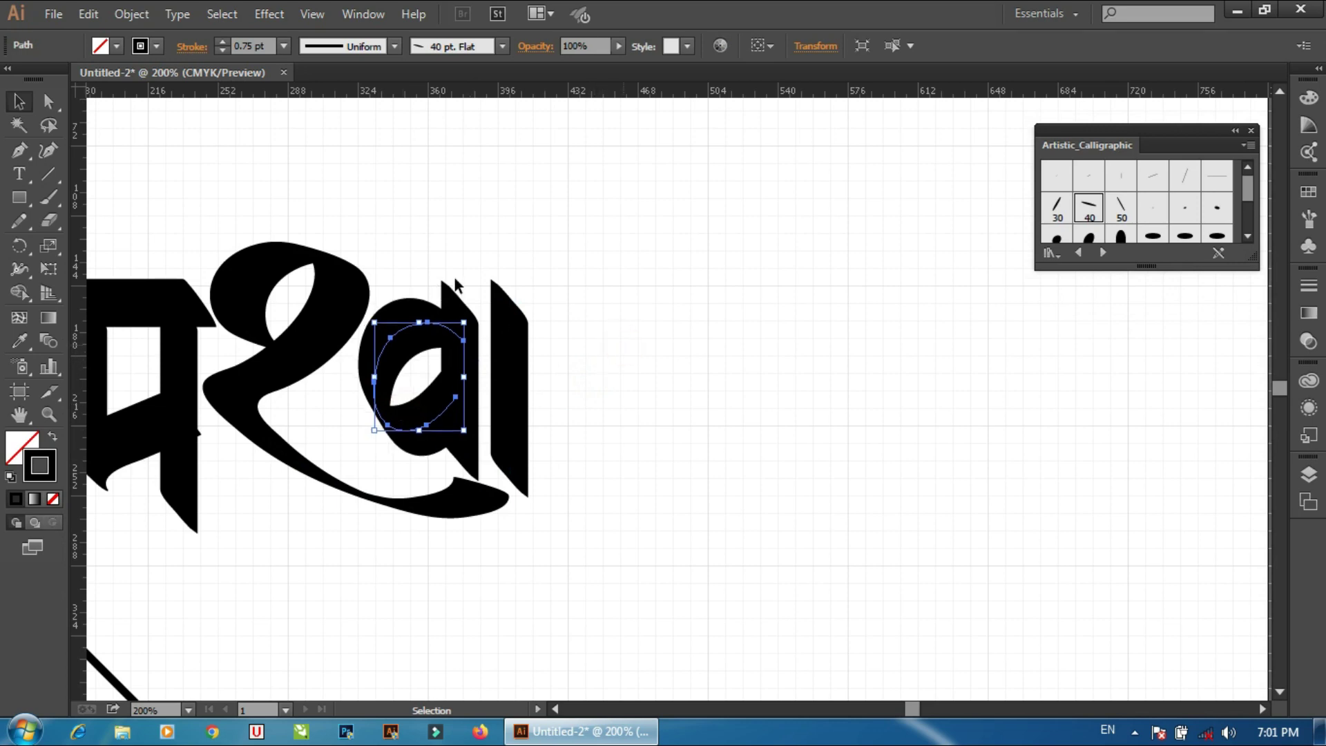
pyautogui.click(793, 290)
pyautogui.press('b')
pyautogui.moveTo(424, 285); pyautogui.dragTo(663, 285)
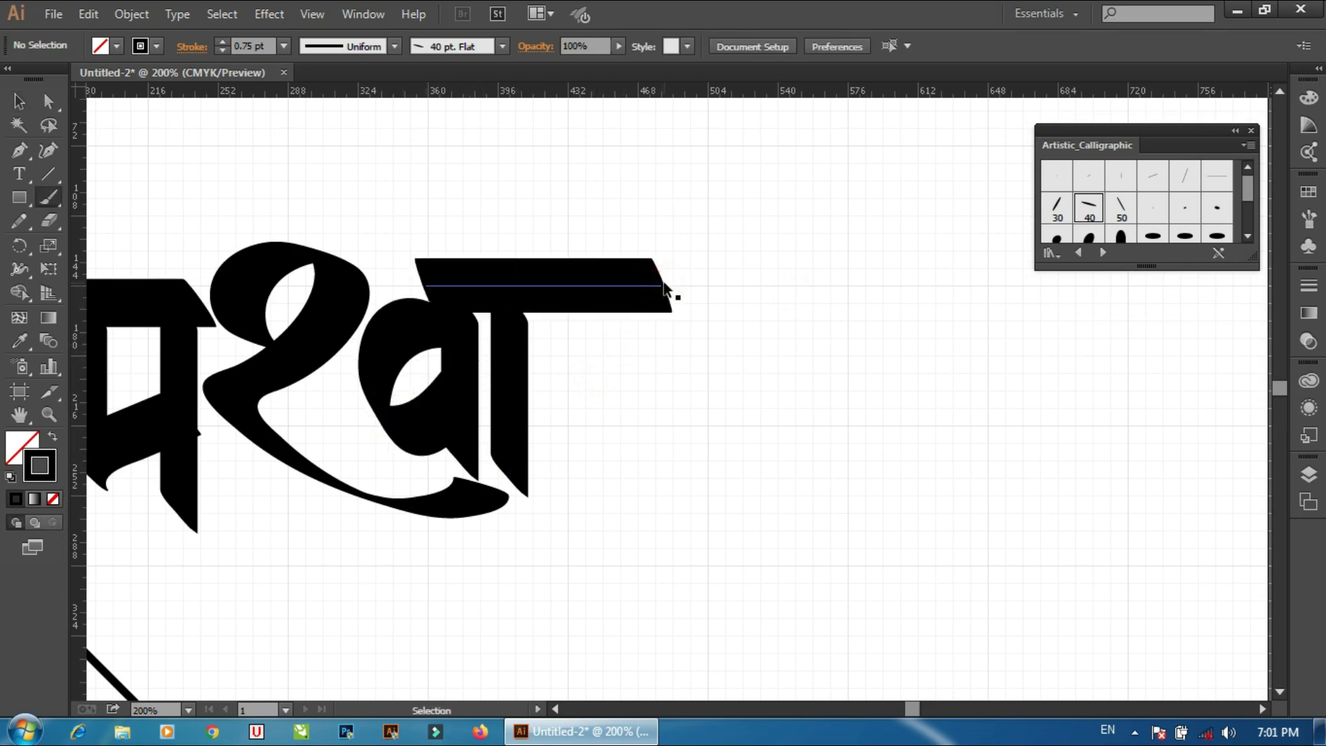
# Try brushing the headline bar several times, undoing every attempt
pyautogui.hotkey('ctrl', 'z')
pyautogui.moveTo(428, 279); pyautogui.dragTo(670, 279)
pyautogui.hotkey('ctrl', 'z')
pyautogui.moveTo(422, 287); pyautogui.dragTo(630, 303)
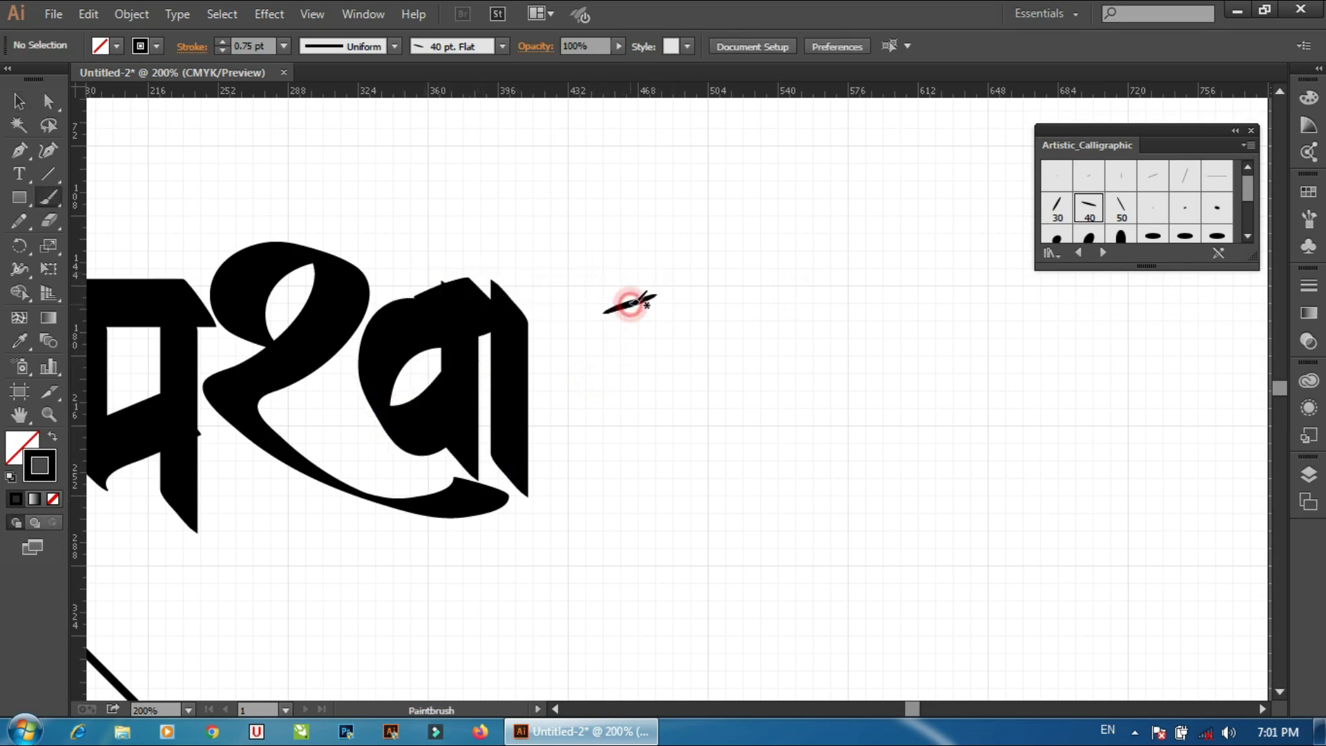
pyautogui.moveTo(442, 281); pyautogui.dragTo(657, 287)
pyautogui.hotkey('ctrl', 'z')
pyautogui.moveTo(450, 295); pyautogui.dragTo(669, 299)
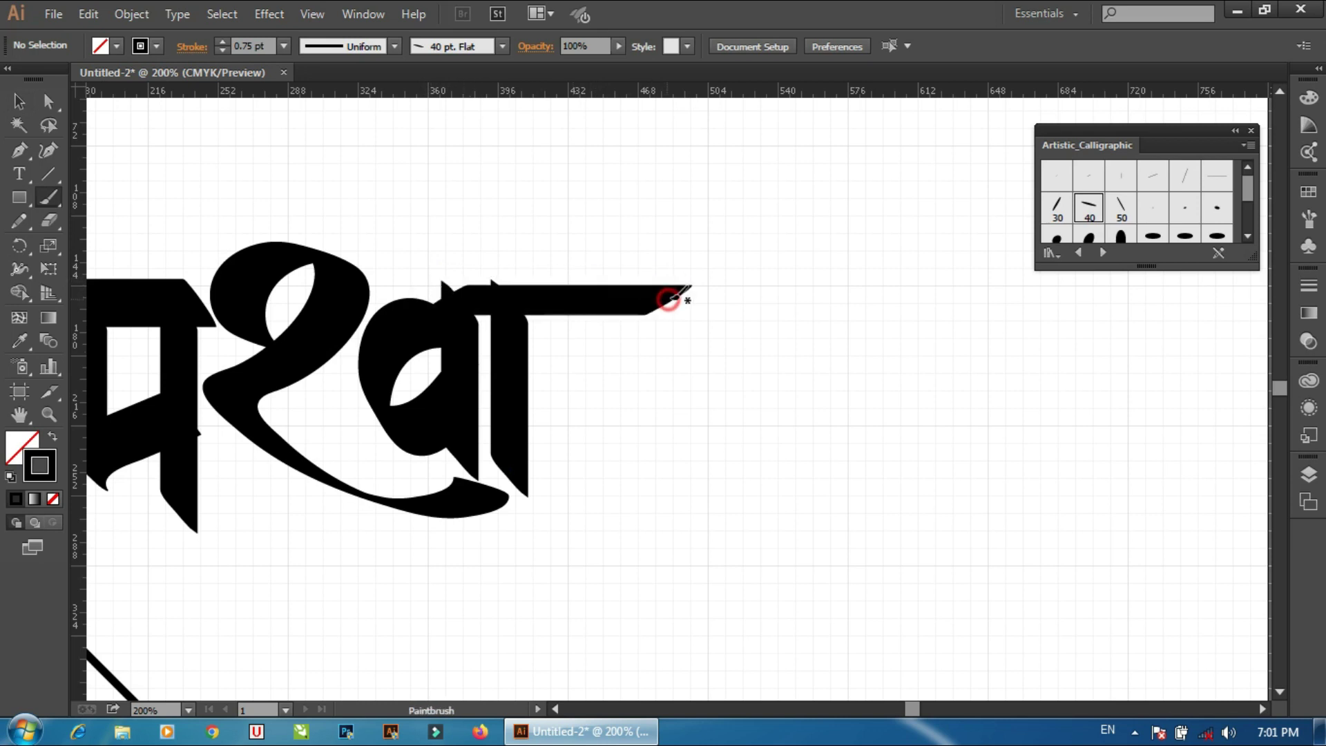
pyautogui.hotkey('ctrl', 'z')
# Paste a copy of the first letter's headline bar over the last letter, nudged two steps down
pyautogui.press('v')
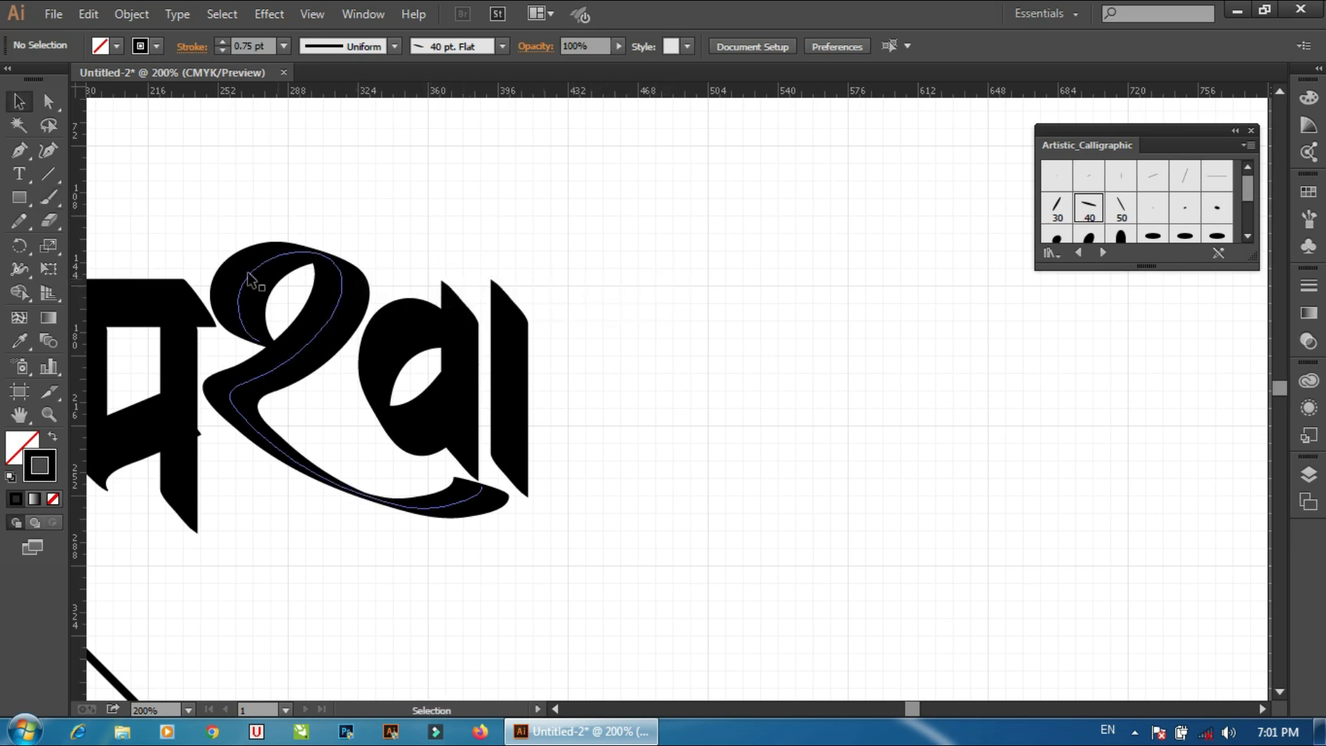
pyautogui.click(185, 299)
pyautogui.click(683, 333)
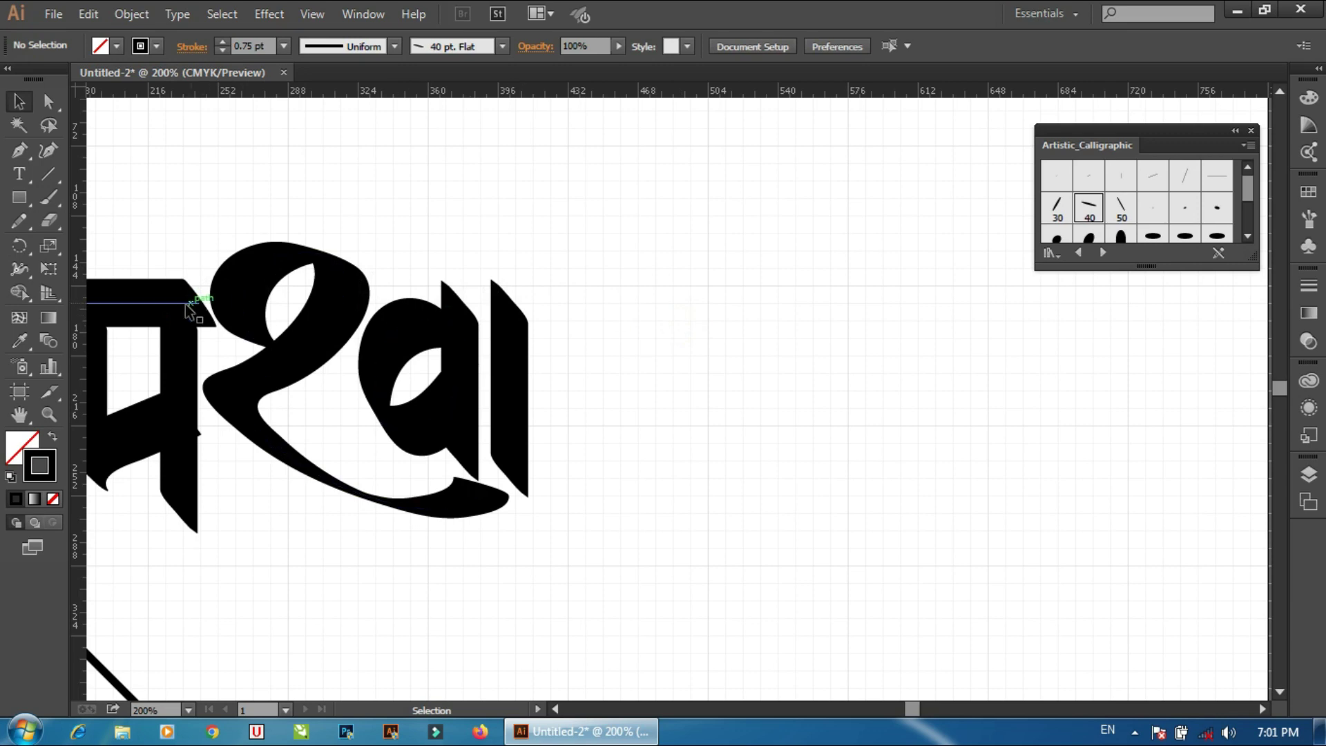
pyautogui.click(518, 319)
pyautogui.click(562, 269)
pyautogui.hotkey('ctrl', 'v')
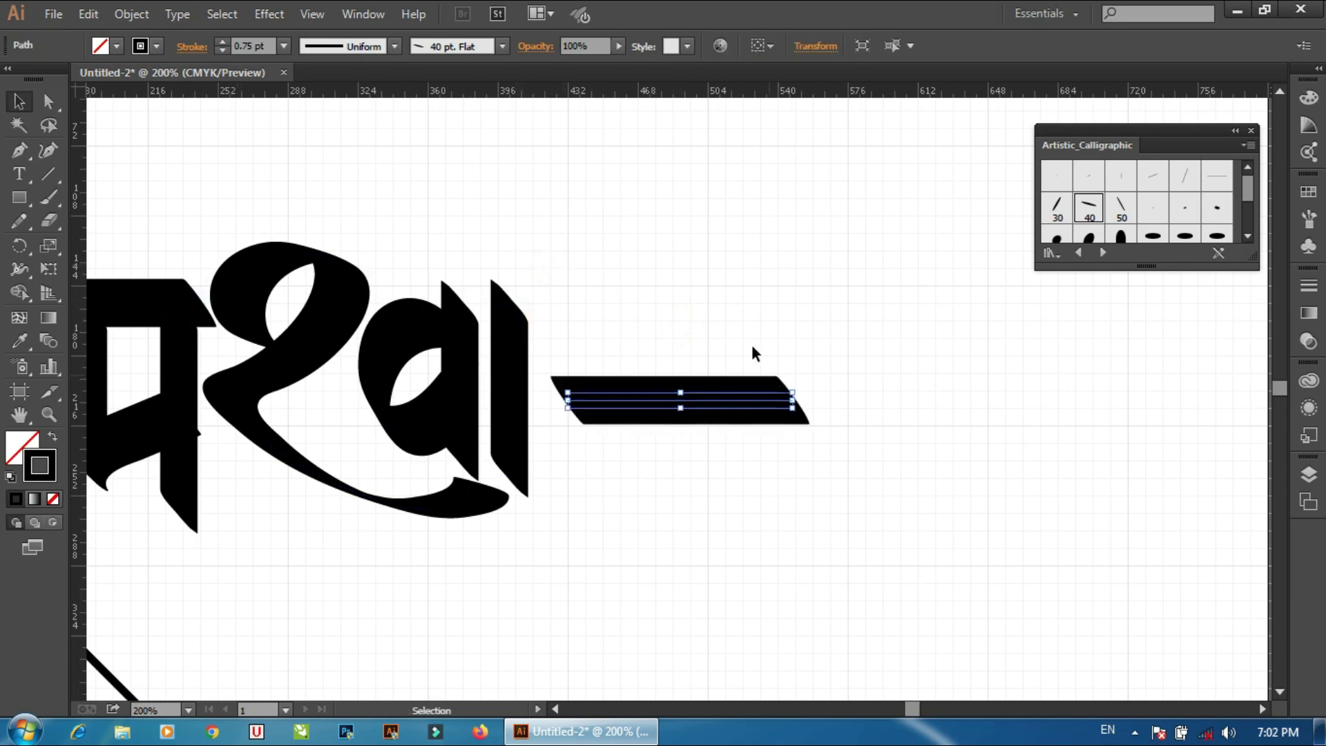
pyautogui.click(668, 343)
pyautogui.moveTo(707, 394)
pyautogui.mouseDown()
pyautogui.moveTo(576, 278)
pyautogui.moveTo(591, 290)
pyautogui.mouseUp()
pyautogui.press('Down')
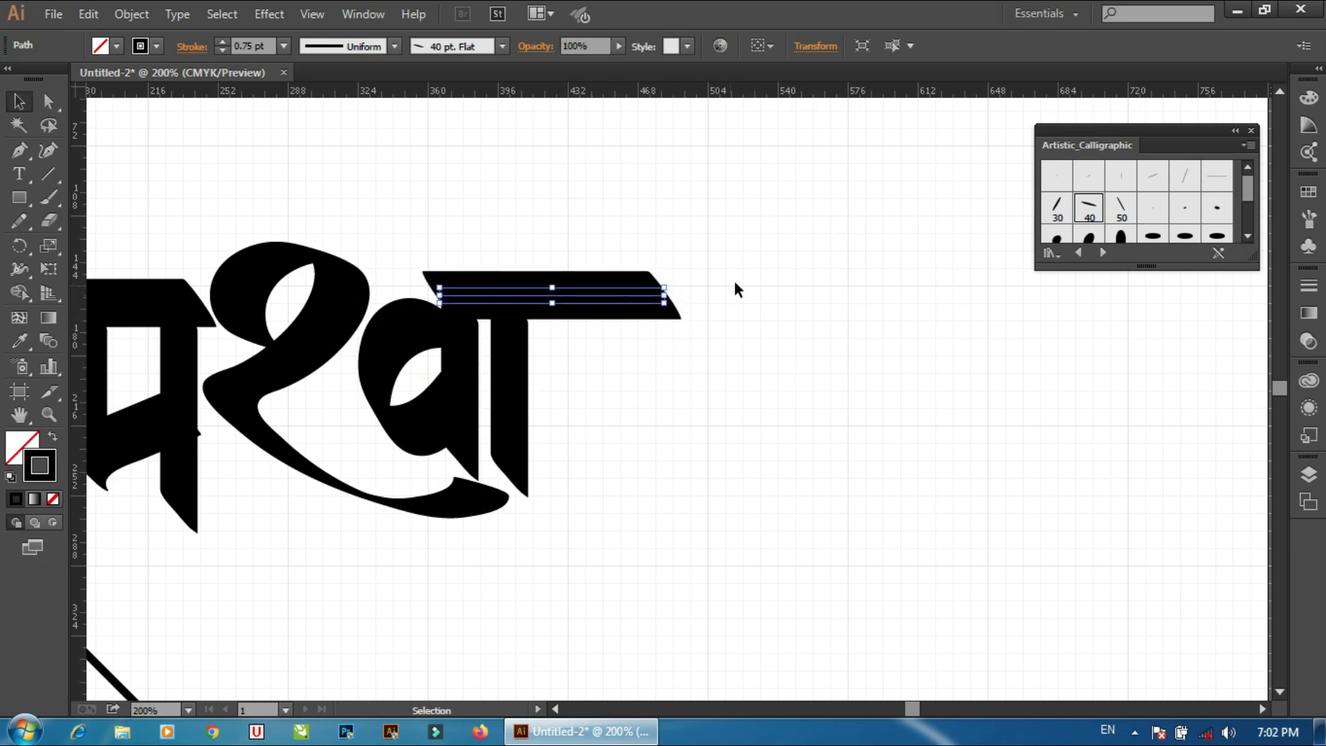
pyautogui.press('Down')
pyautogui.click(809, 290)
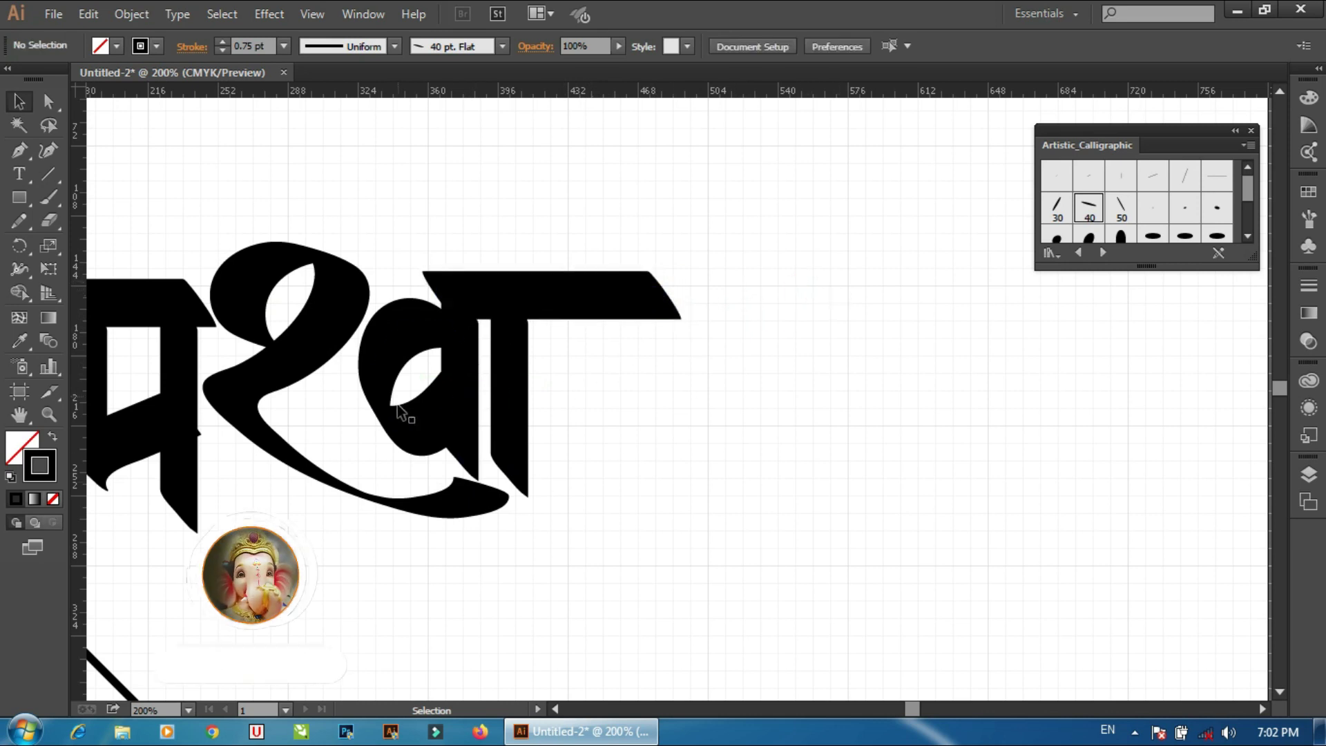
# Drag the copied headline bar's right end left to shorten it
pyautogui.click(473, 297)
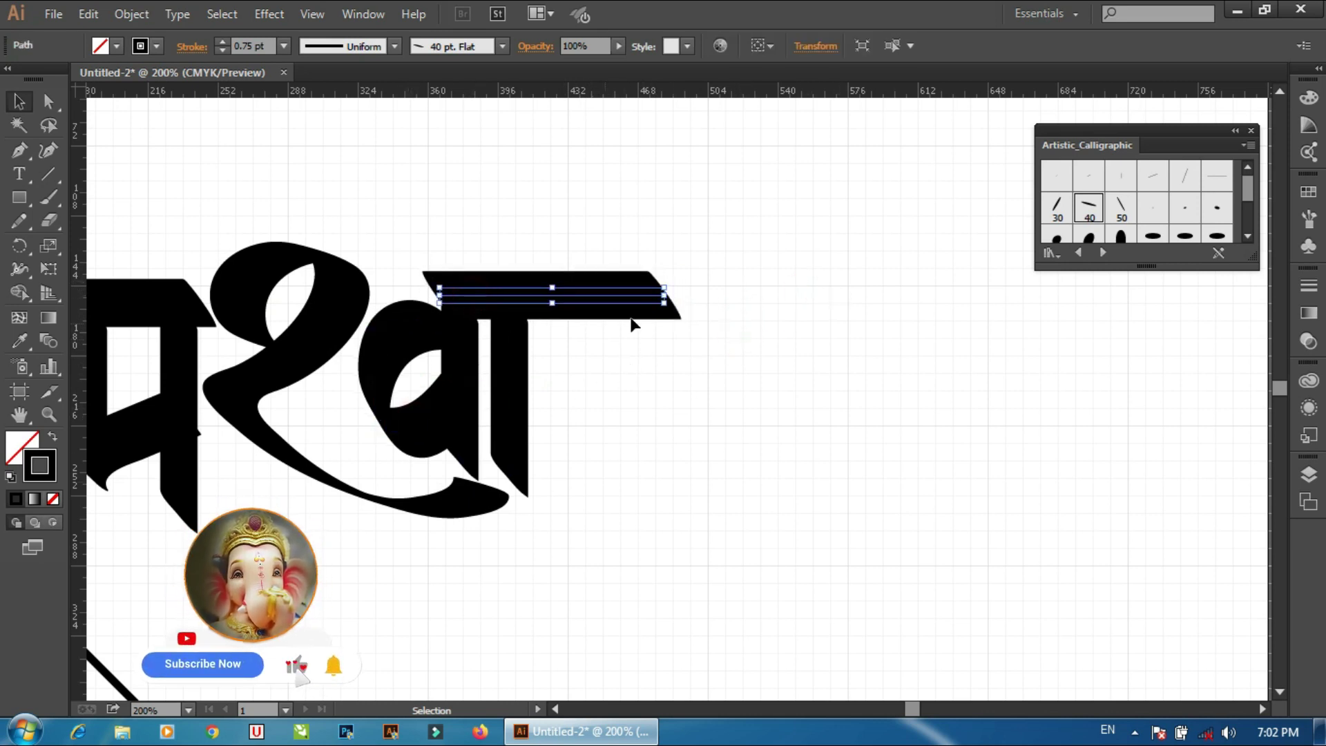
pyautogui.click(713, 352)
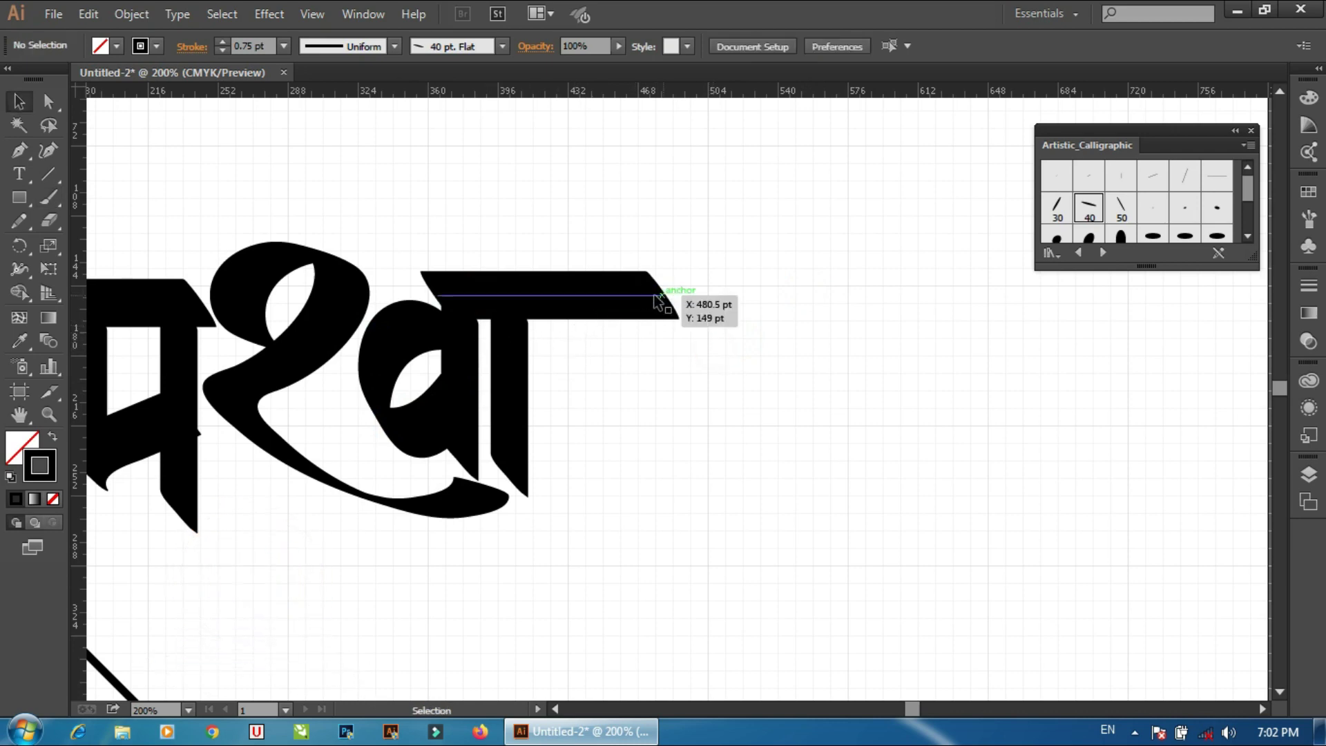
pyautogui.moveTo(656, 297); pyautogui.dragTo(560, 297)
pyautogui.click(602, 307)
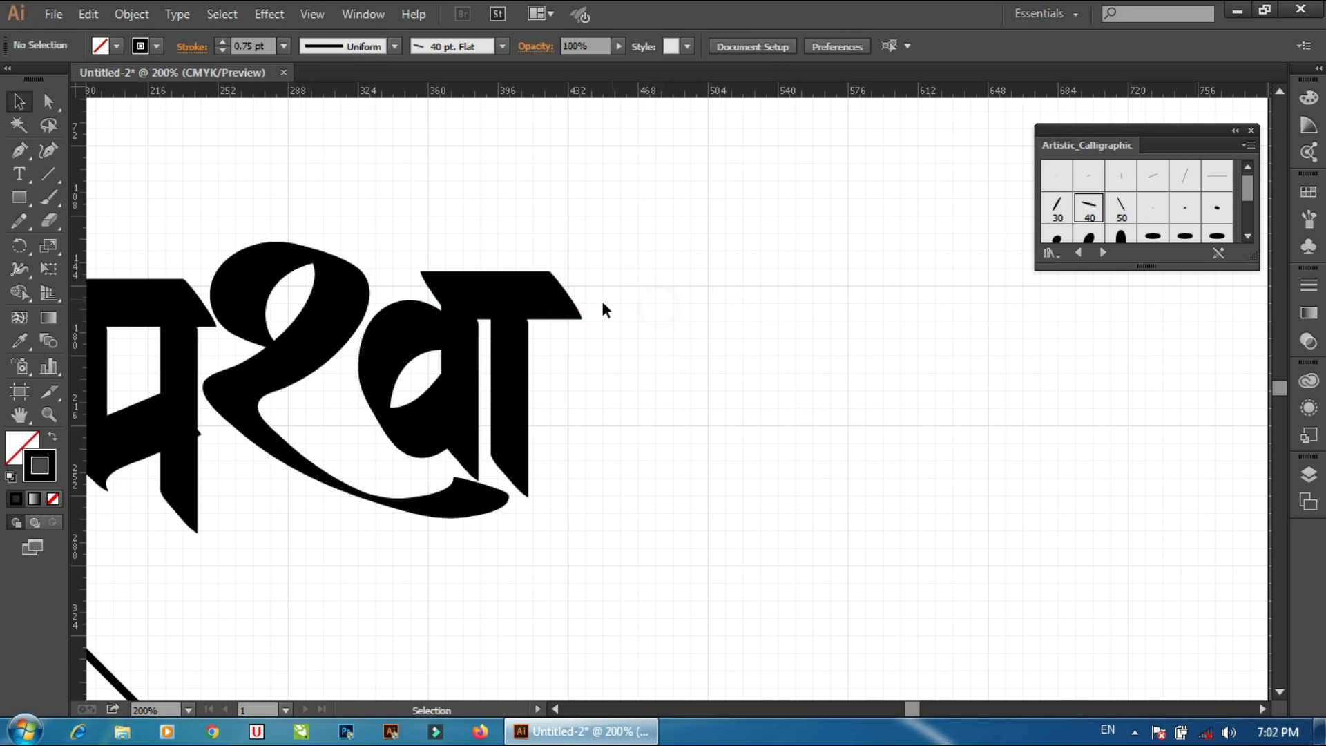
pyautogui.press('b')
pyautogui.press('v')
# Trim the bar further so it ends just past the stem, then try and undo a र hook
pyautogui.click(551, 303)
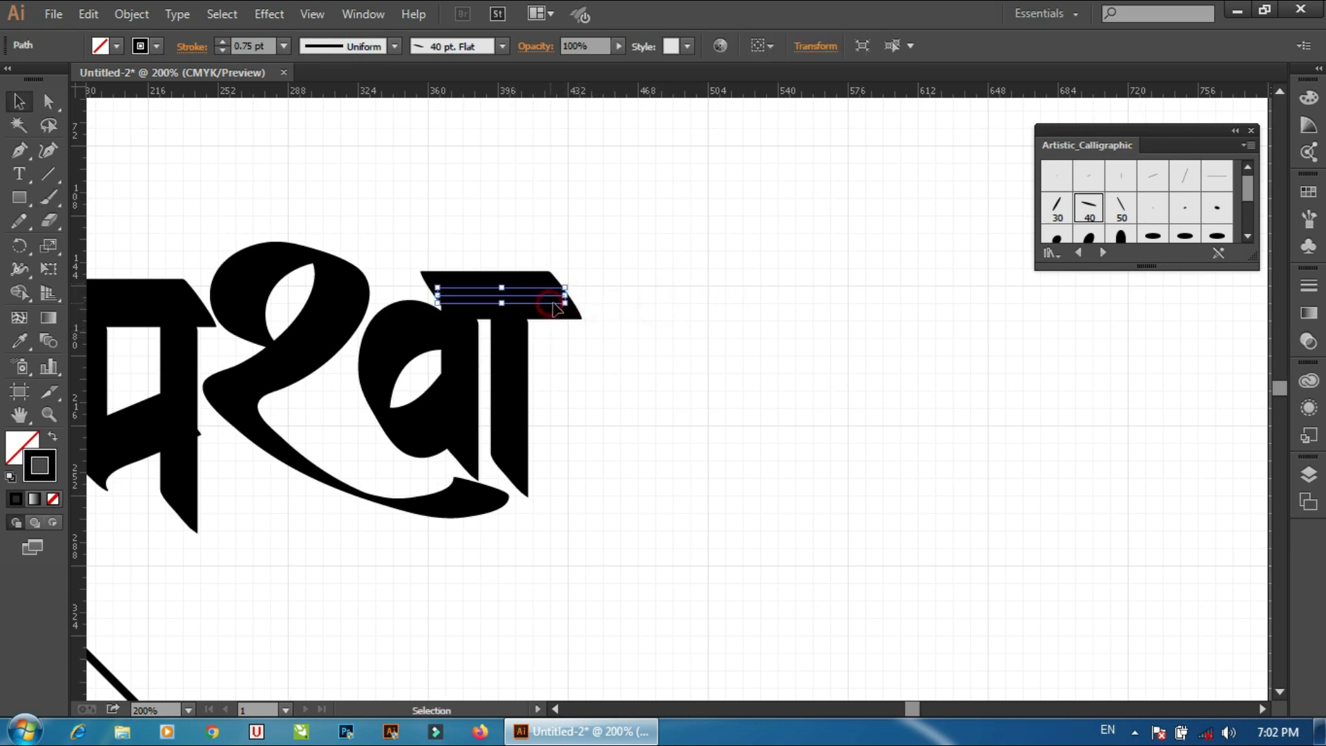
pyautogui.moveTo(567, 296); pyautogui.dragTo(464, 332)
pyautogui.click(542, 310)
pyautogui.click(541, 298)
pyautogui.click(627, 320)
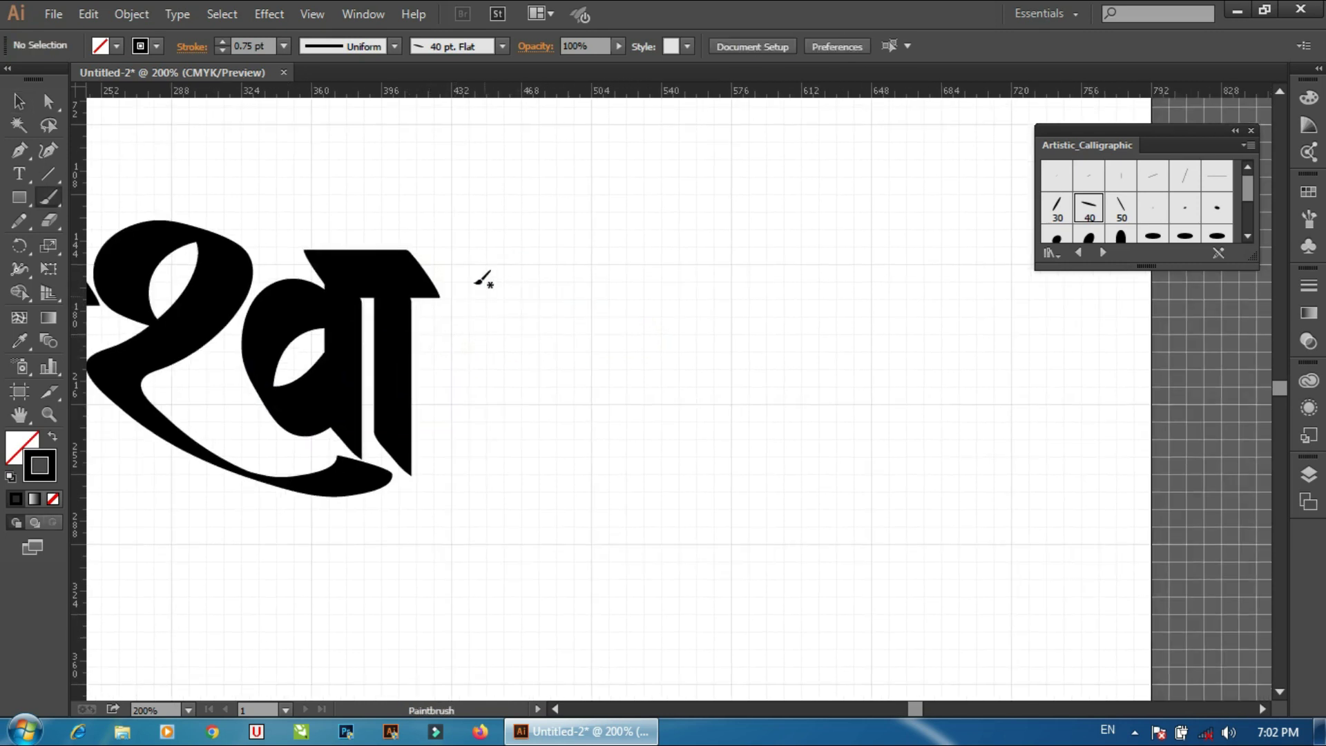
pyautogui.moveTo(491, 238); pyautogui.dragTo(725, 441)
pyautogui.hotkey('ctrl', 'z')
# Brush the र stroke with a long sweeping tail, retrying until the final attempt is kept
pyautogui.moveTo(481, 274); pyautogui.dragTo(690, 468)
pyautogui.hotkey('ctrl', 'z')
pyautogui.moveTo(502, 269); pyautogui.dragTo(736, 509)
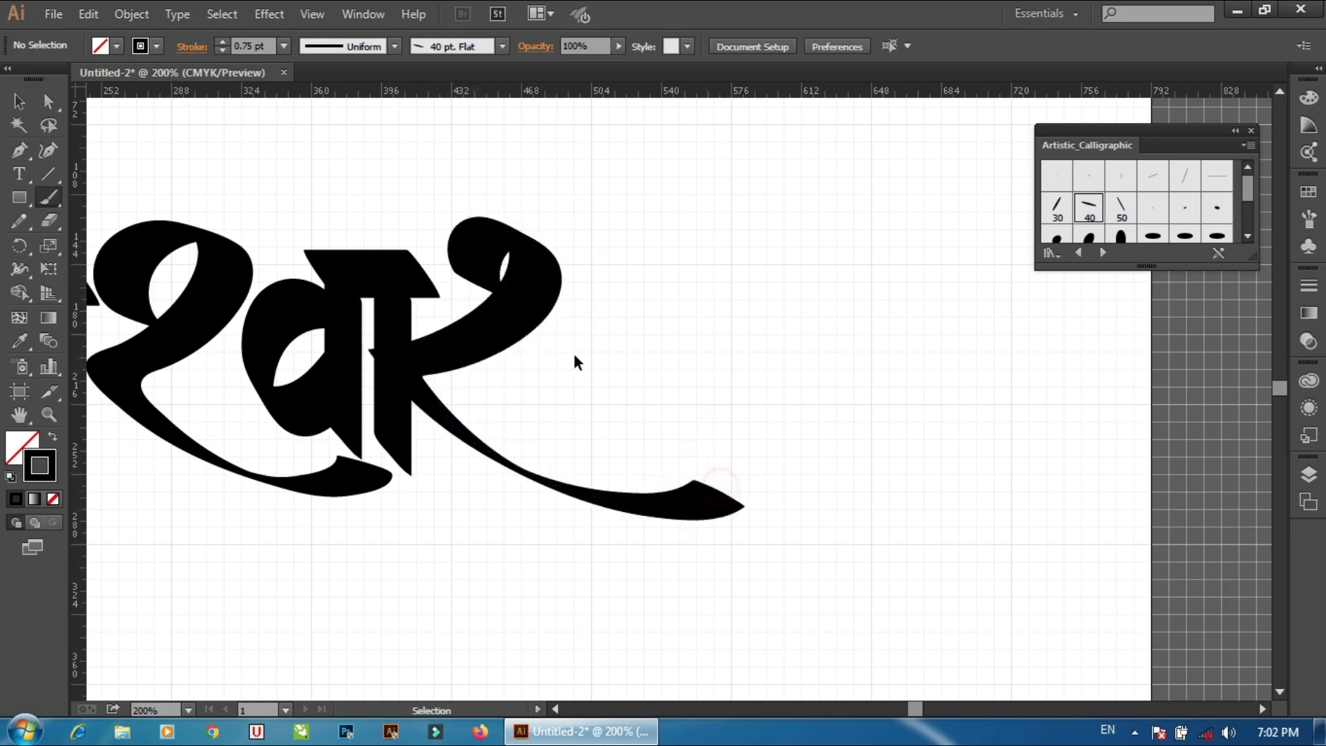
pyautogui.hotkey('ctrl', 'z')
pyautogui.moveTo(524, 222); pyautogui.dragTo(607, 444)
pyautogui.hotkey('ctrl', 'z')
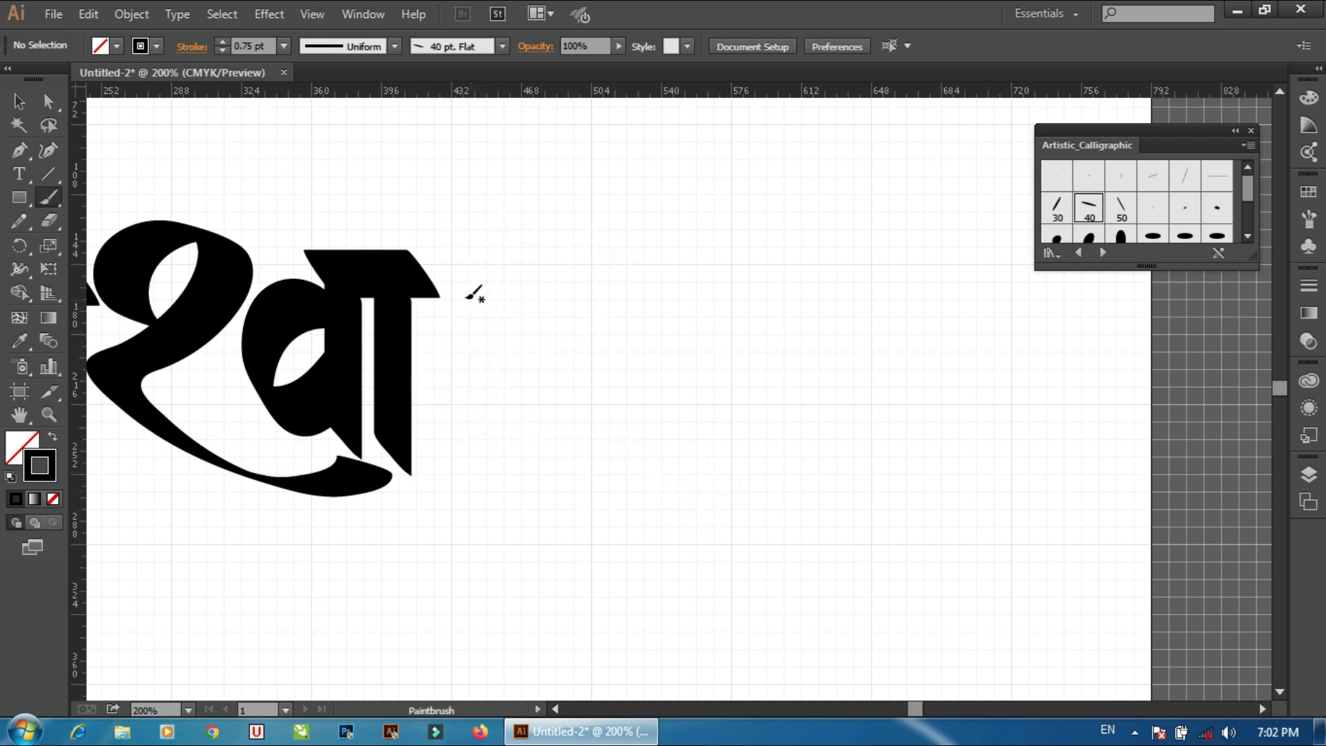
pyautogui.moveTo(473, 295); pyautogui.dragTo(627, 490)
pyautogui.hotkey('ctrl', 'z')
pyautogui.moveTo(494, 281); pyautogui.dragTo(921, 512)
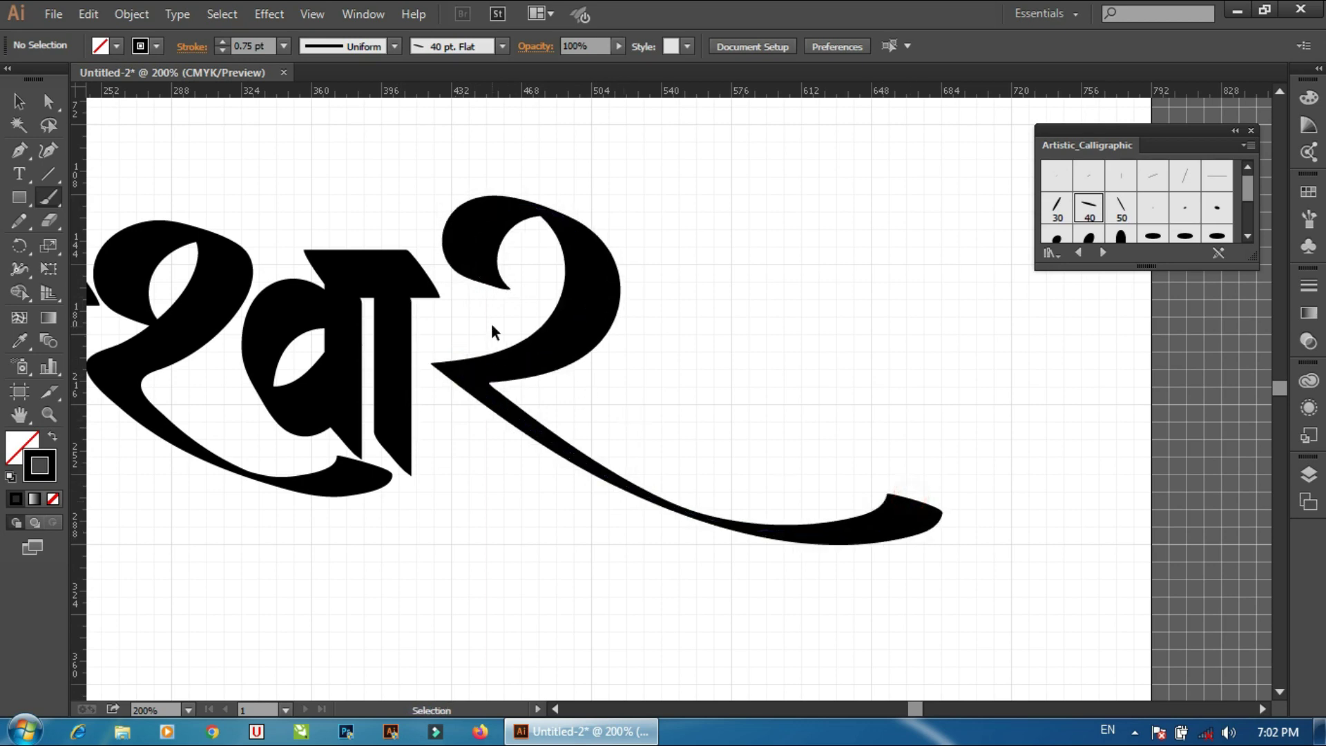
pyautogui.hotkey('ctrl', 'z')
pyautogui.moveTo(442, 273); pyautogui.dragTo(746, 429)
pyautogui.hotkey('ctrl', 'z')
pyautogui.moveTo(450, 256); pyautogui.dragTo(461, 343)
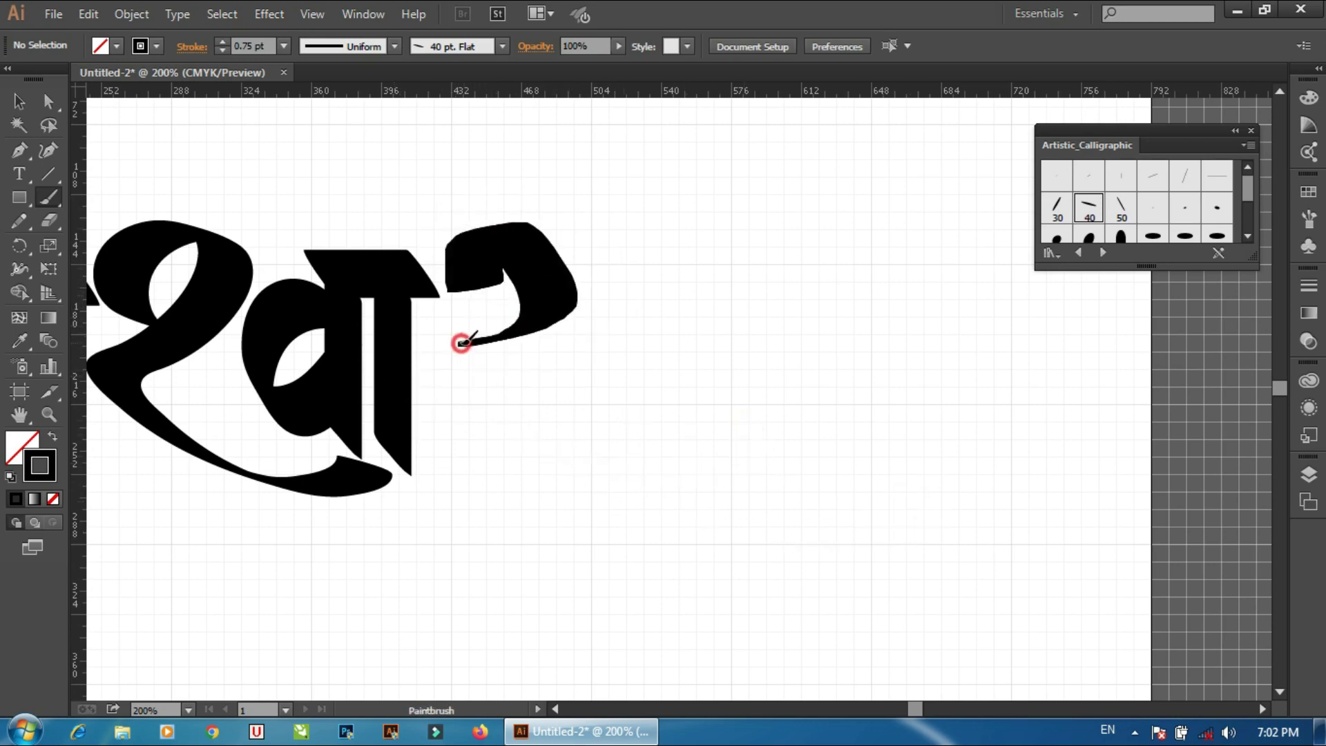
pyautogui.hotkey('ctrl', 'z')
pyautogui.moveTo(456, 231); pyautogui.dragTo(849, 484)
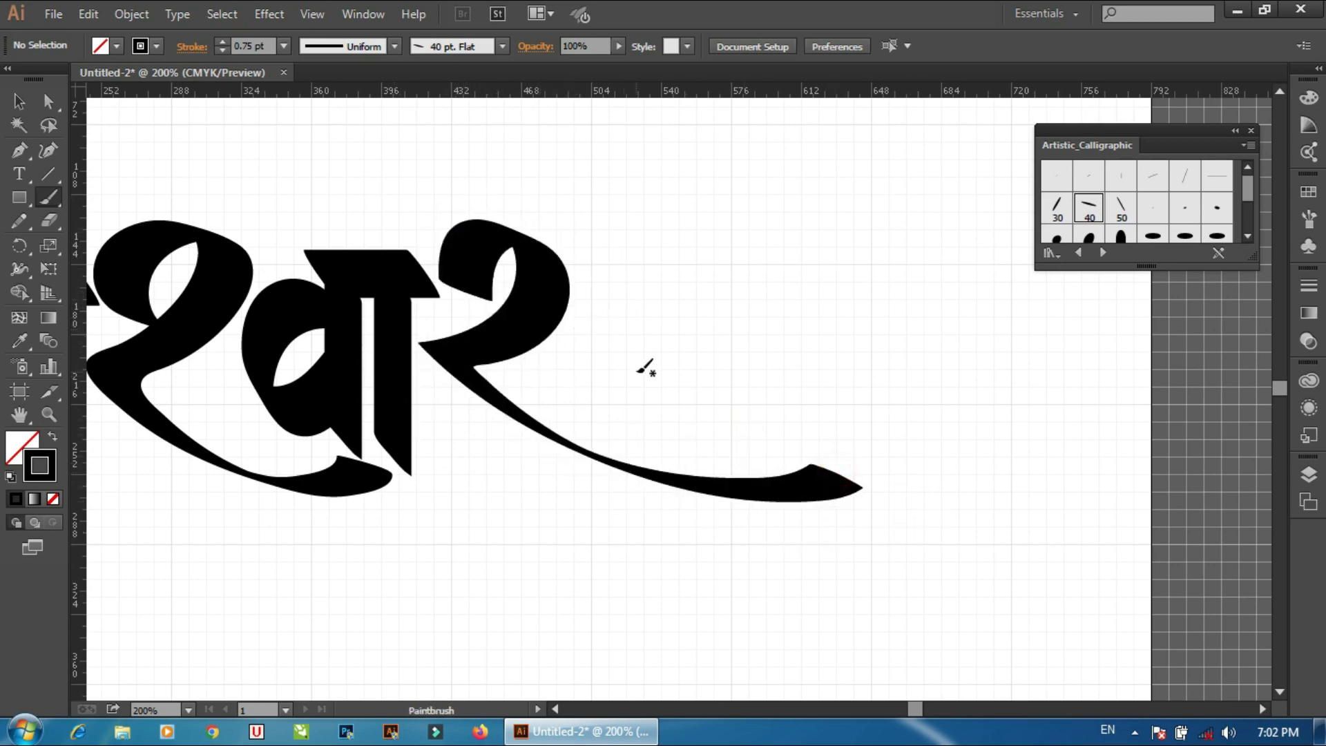
# Nudge the र stroke left and reshape its top
pyautogui.press('v')
pyautogui.click(511, 338)
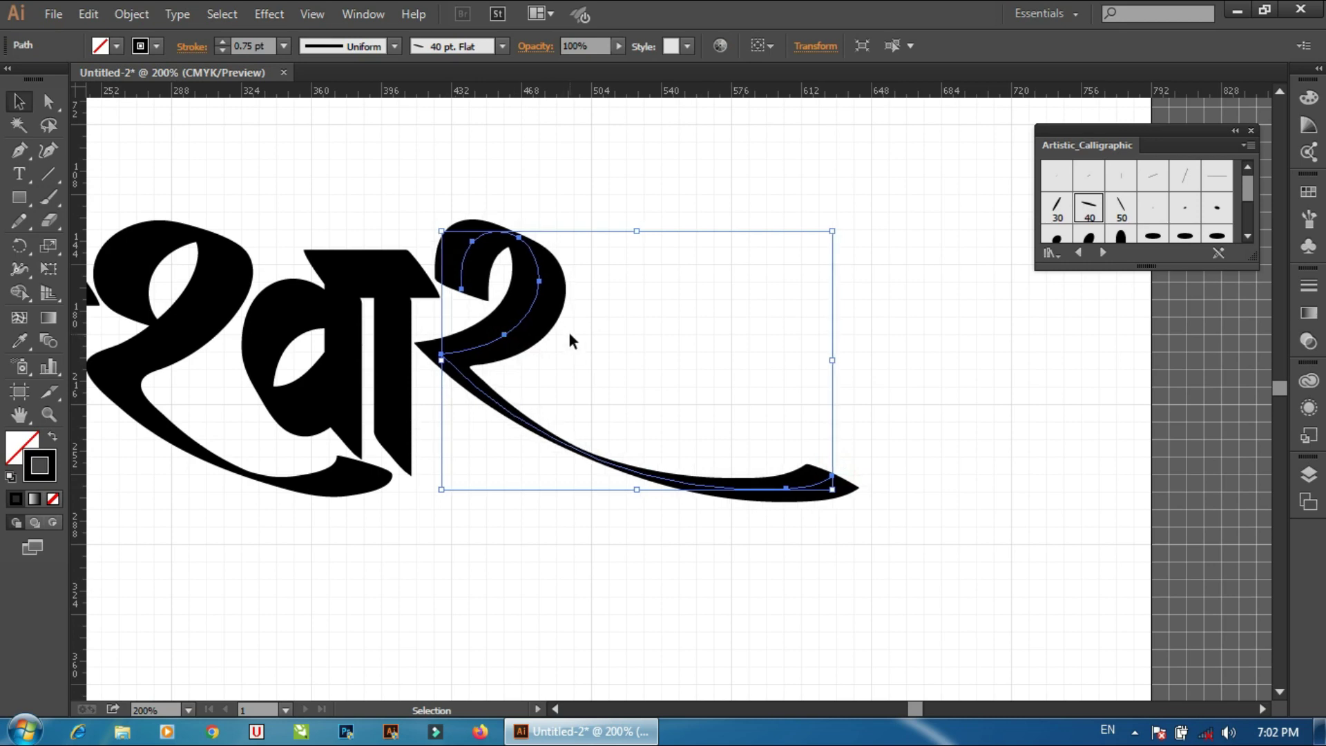
pyautogui.press('Left')
pyautogui.moveTo(473, 292); pyautogui.dragTo(459, 276)
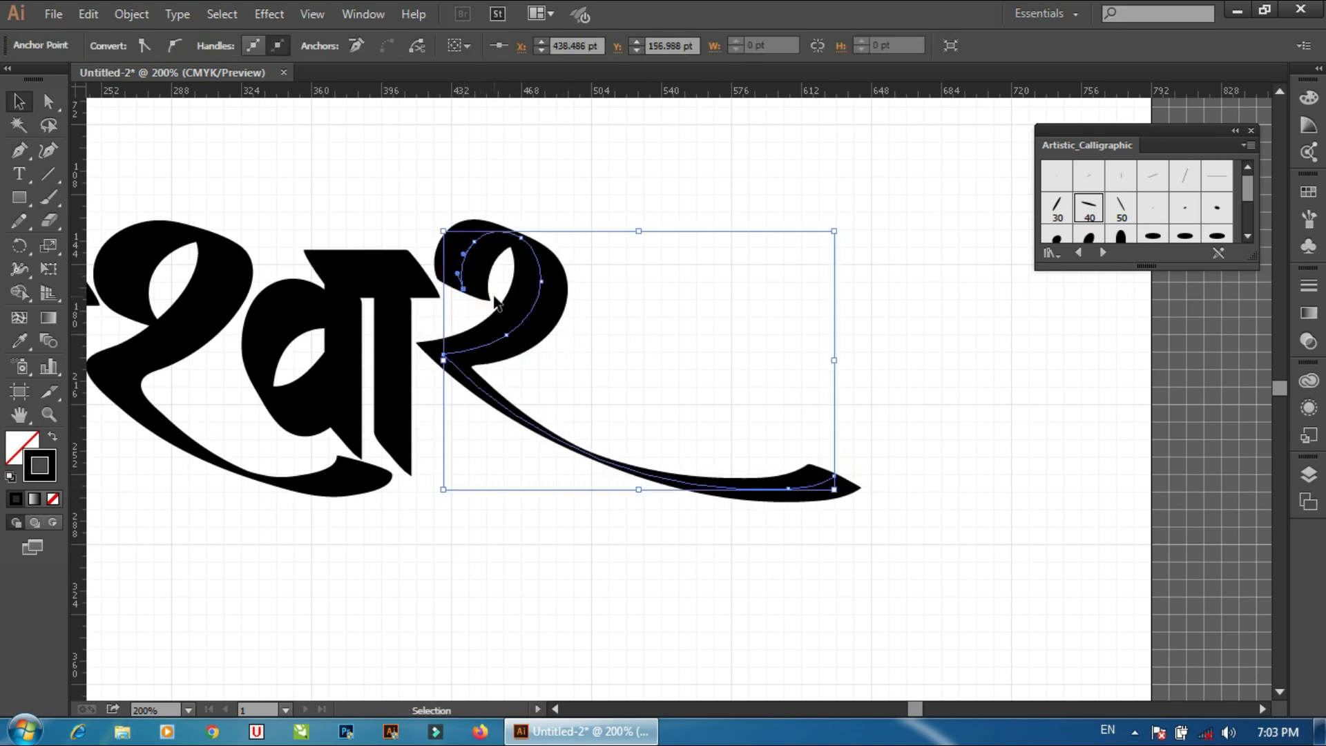
pyautogui.click(623, 297)
# Drag the र tail's tip anchor into a smoother, rounded flared end
pyautogui.scroll(1, 528, 362)
pyautogui.hscroll(-2, 528, 363)
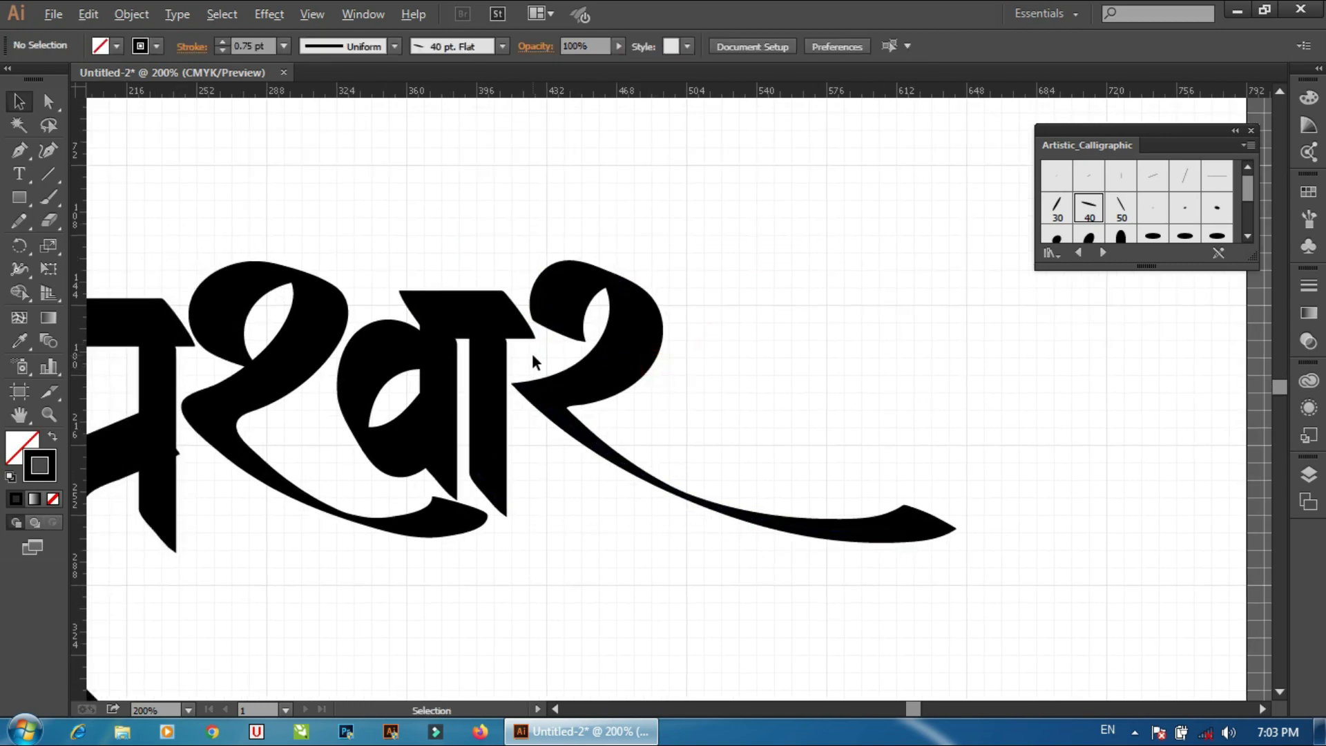
pyautogui.scroll(-2, 533, 360)
pyautogui.scroll(2, 531, 375)
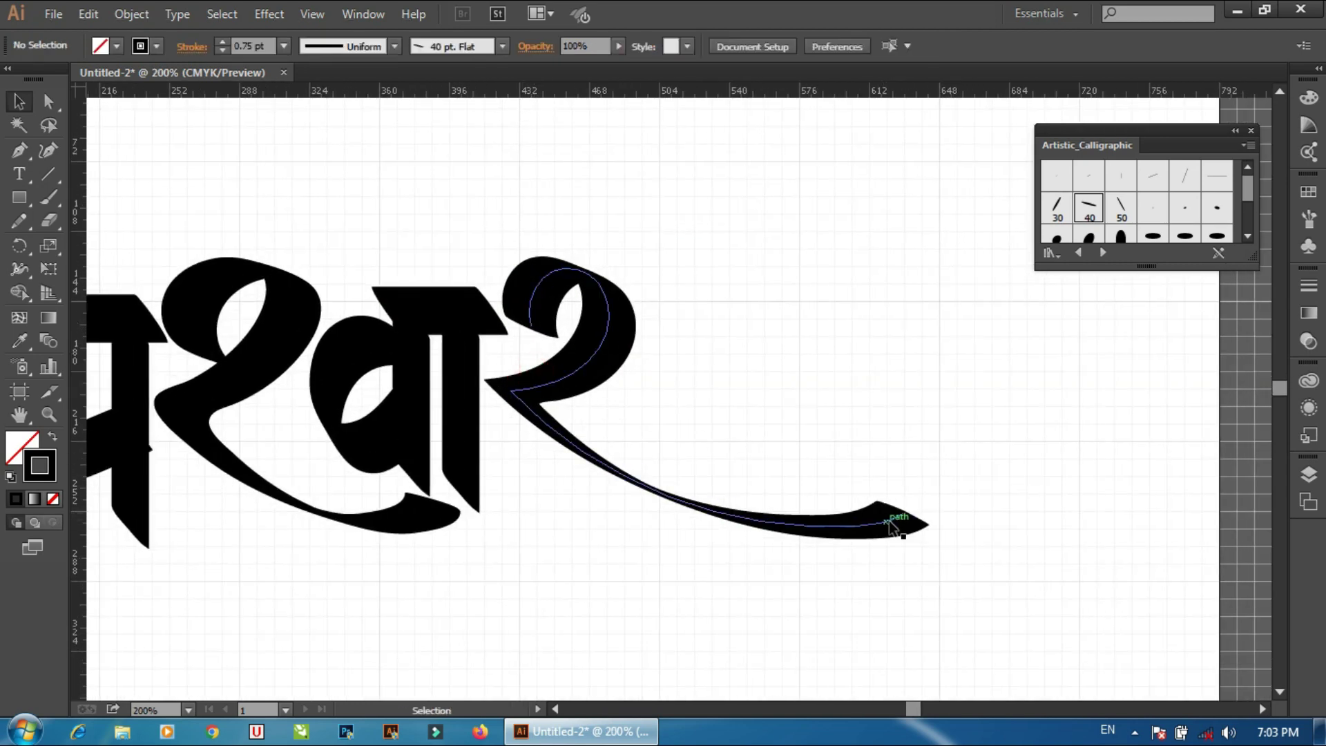
pyautogui.moveTo(888, 522); pyautogui.dragTo(896, 530)
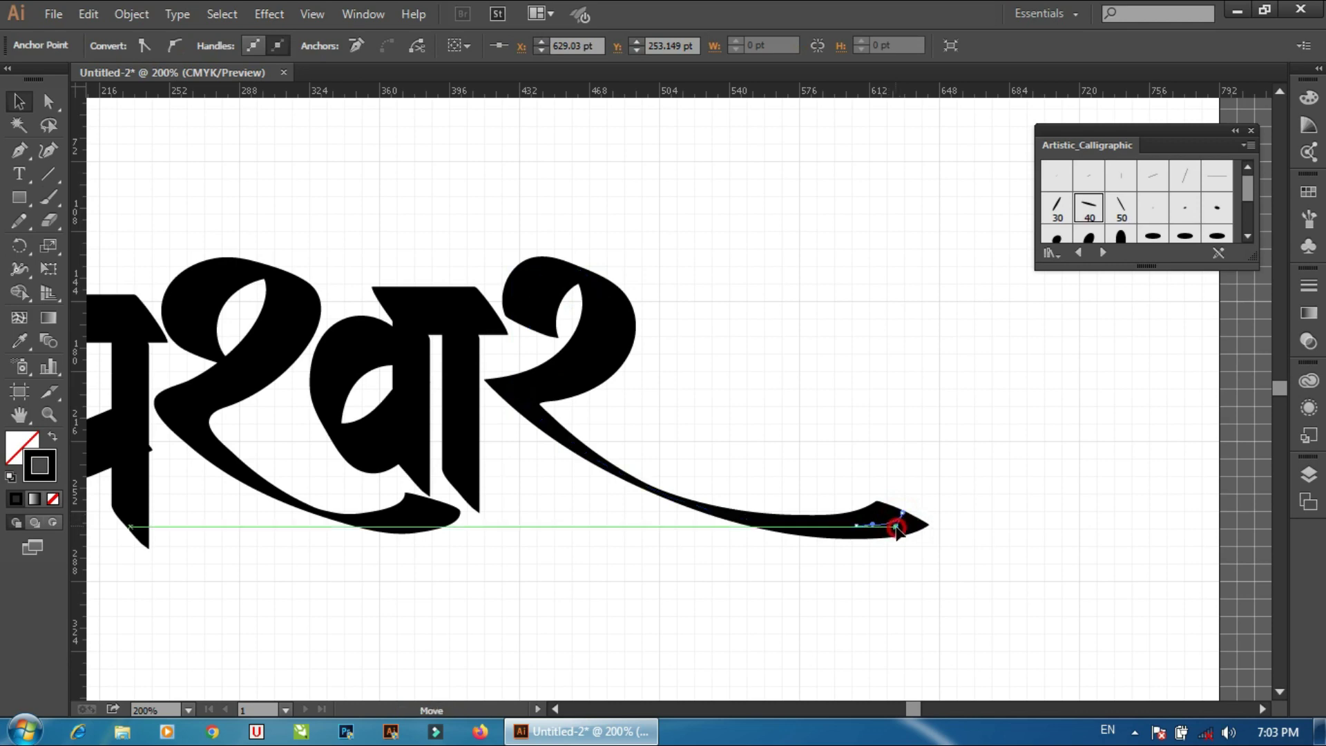
pyautogui.click(952, 447)
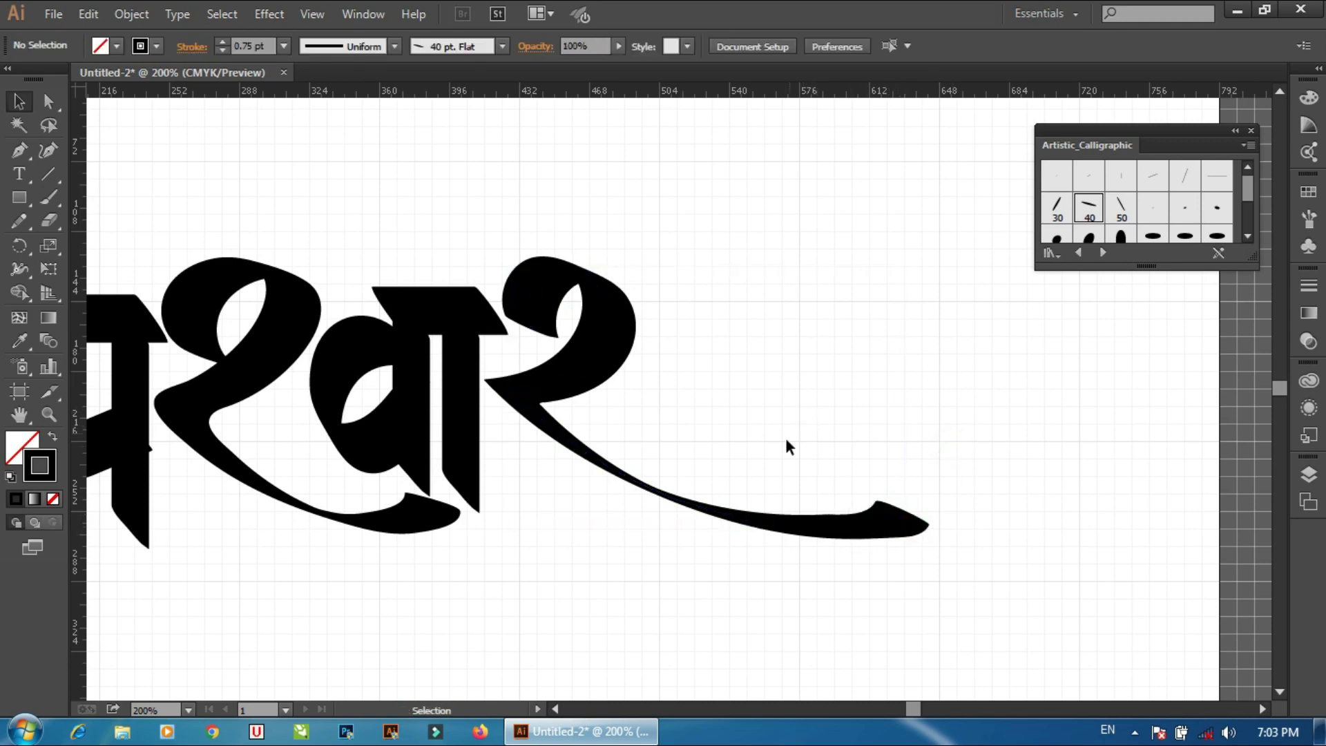
pyautogui.moveTo(894, 525); pyautogui.dragTo(906, 534)
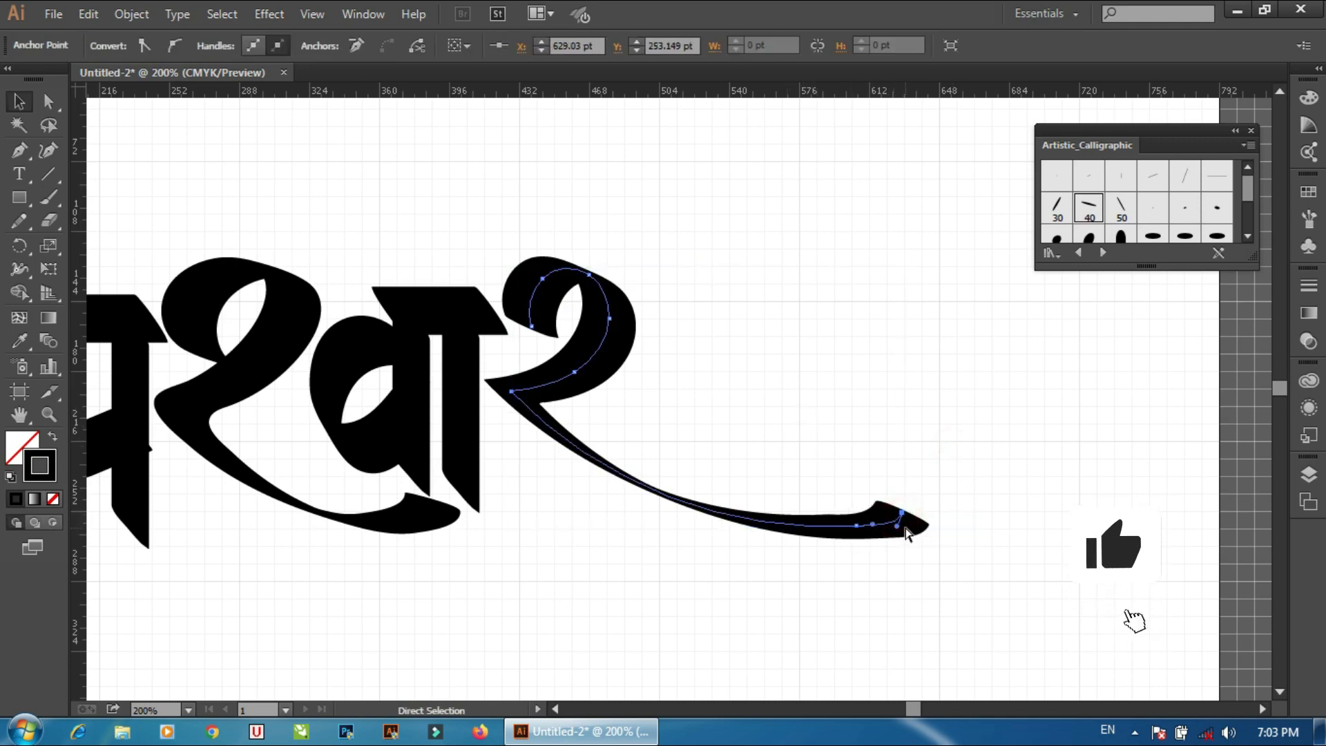
pyautogui.press('v')
pyautogui.click(970, 465)
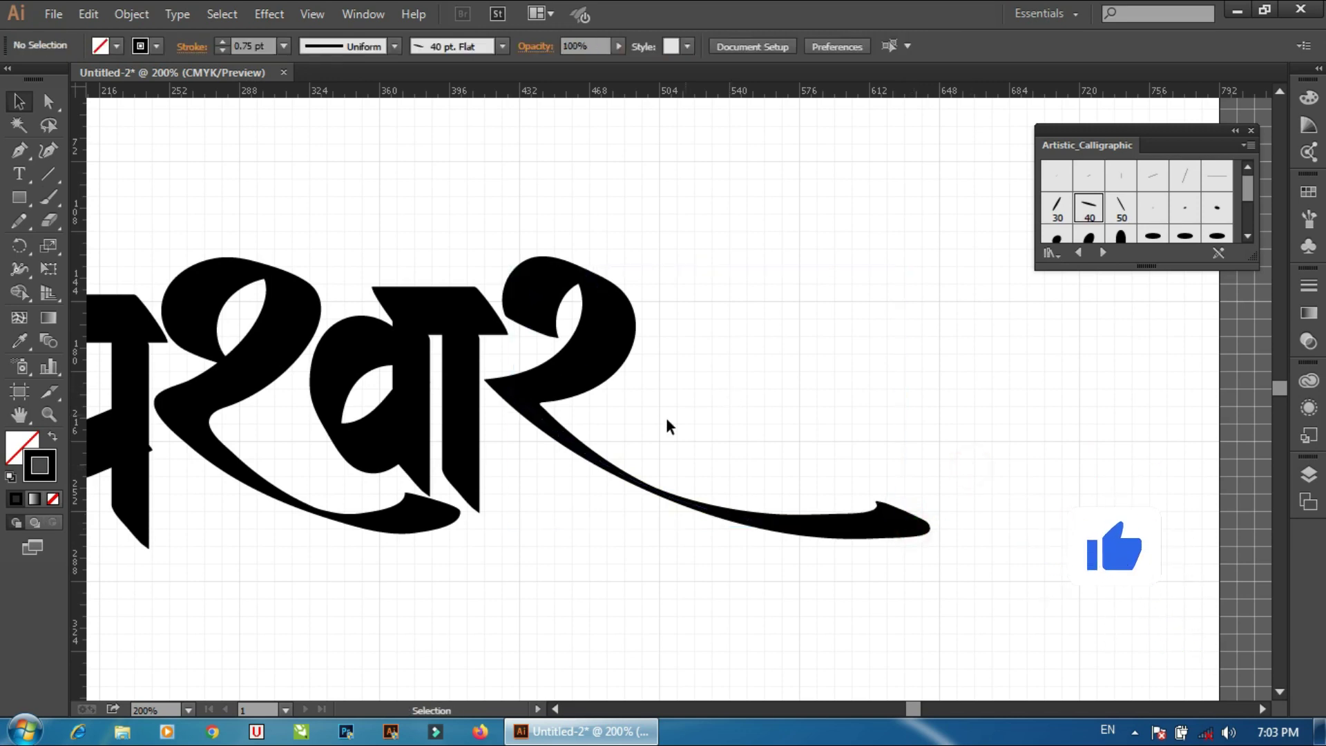
# Copy the वा top bar and place the copy right of र at headline height
pyautogui.moveTo(645, 441); pyautogui.dragTo(654, 446)
pyautogui.click(448, 316)
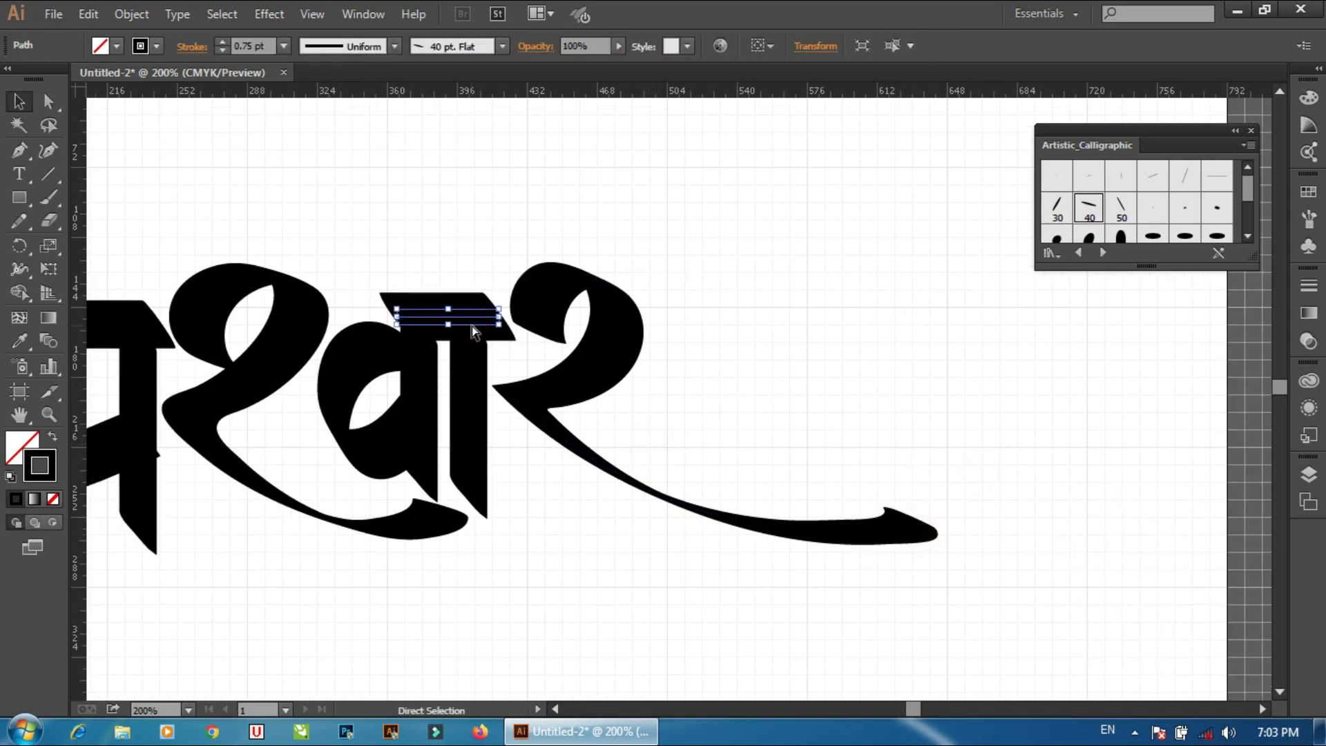
pyautogui.hotkey('ctrl', 'c')
pyautogui.hotkey('ctrl', 'v')
pyautogui.click(755, 349)
pyautogui.moveTo(733, 404); pyautogui.dragTo(751, 310)
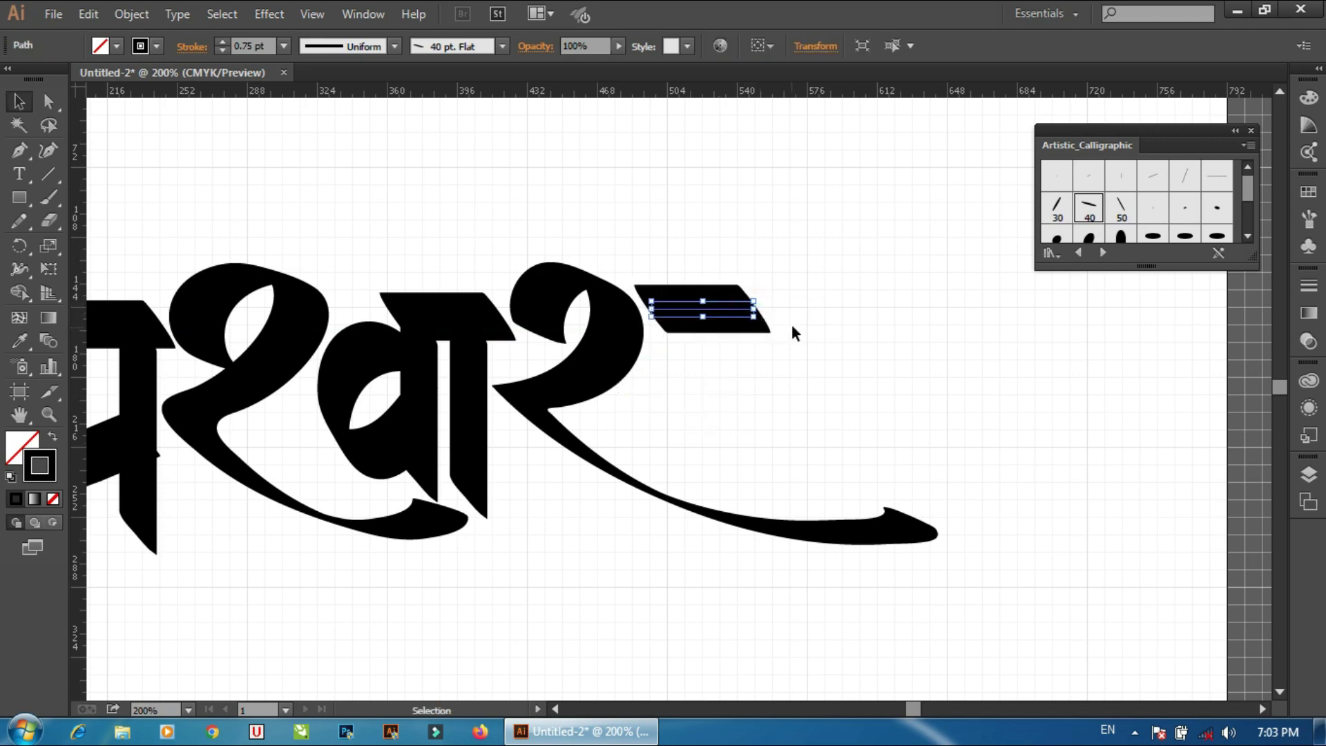
pyautogui.press('Down')
pyautogui.press('Down')
pyautogui.press('Down')
pyautogui.press('Down')
pyautogui.click(836, 302)
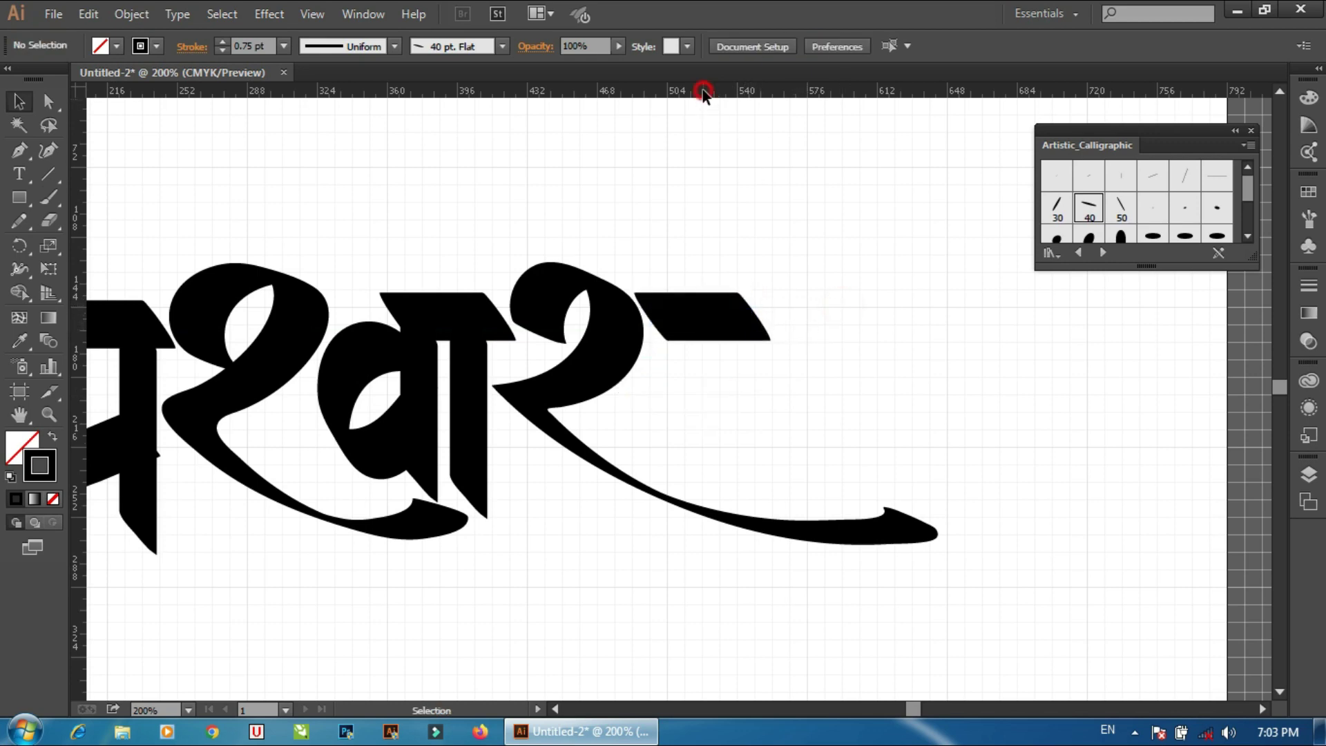
# Drag a horizontal guide along the headline top and nudge the bar onto it
pyautogui.moveTo(703, 92); pyautogui.dragTo(696, 301)
pyautogui.click(733, 308)
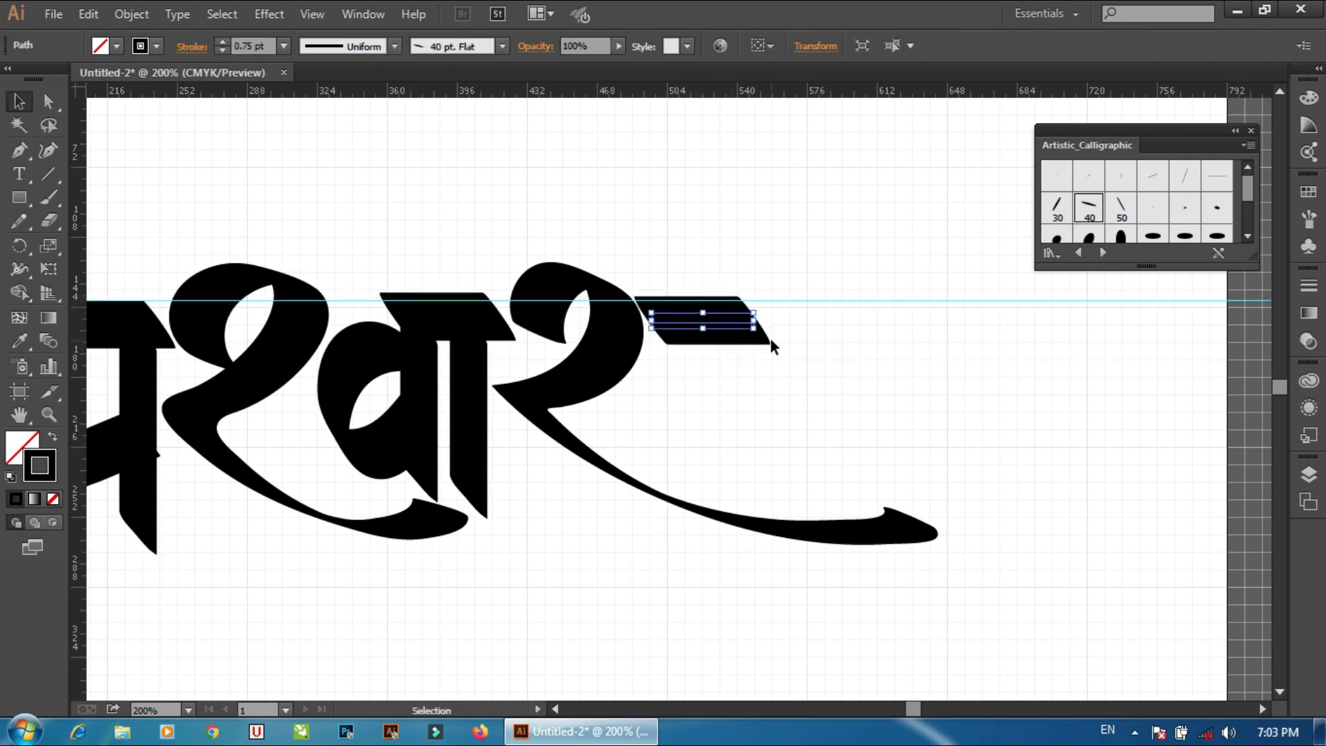
pyautogui.press('Down')
pyautogui.press('Right')
pyautogui.press('Right')
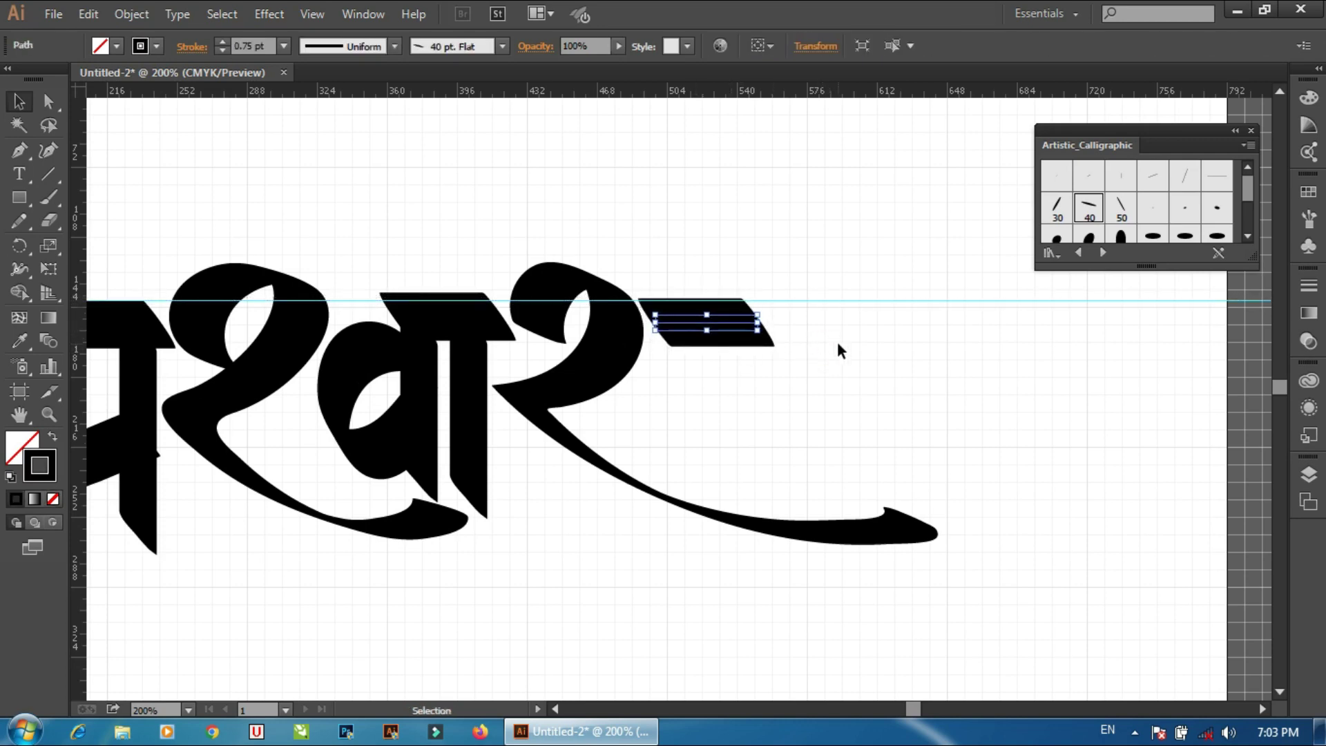
pyautogui.click(837, 341)
pyautogui.moveTo(604, 322); pyautogui.dragTo(838, 317)
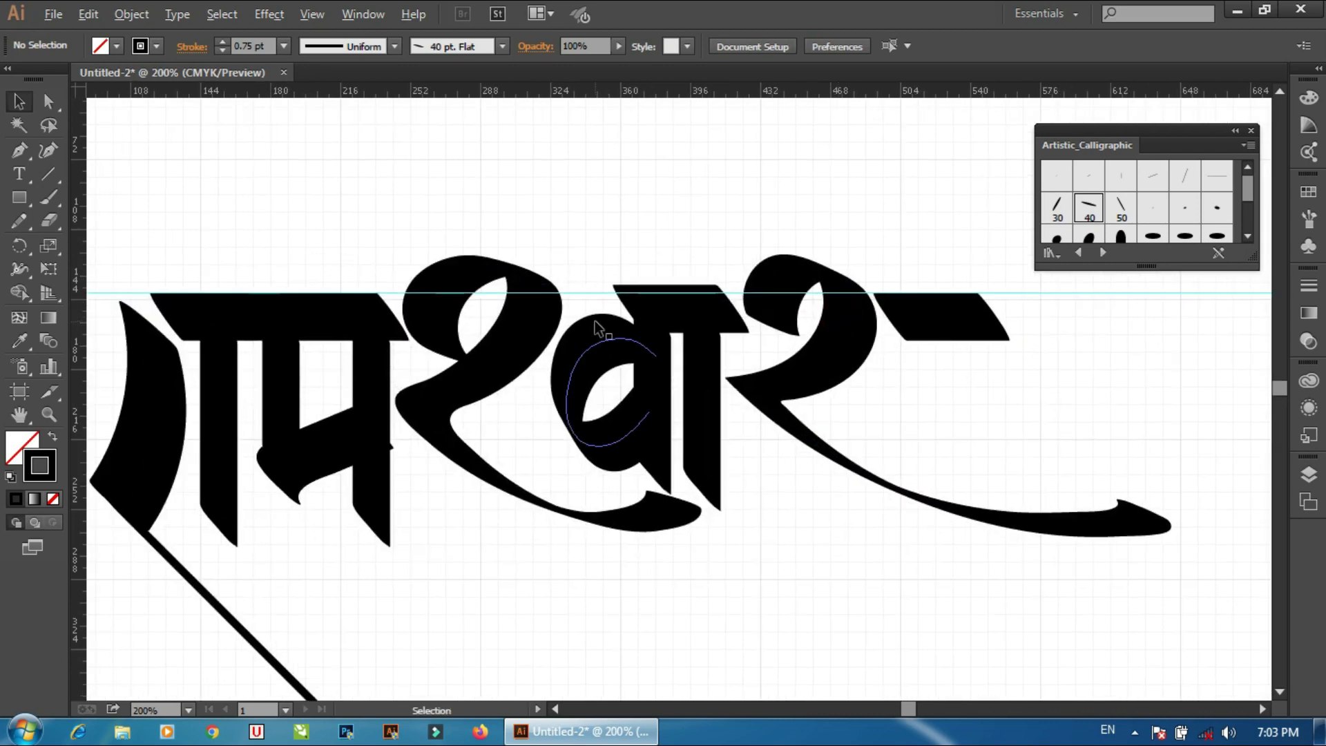
pyautogui.scroll(-1, 598, 328)
pyautogui.scroll(-1, 584, 325)
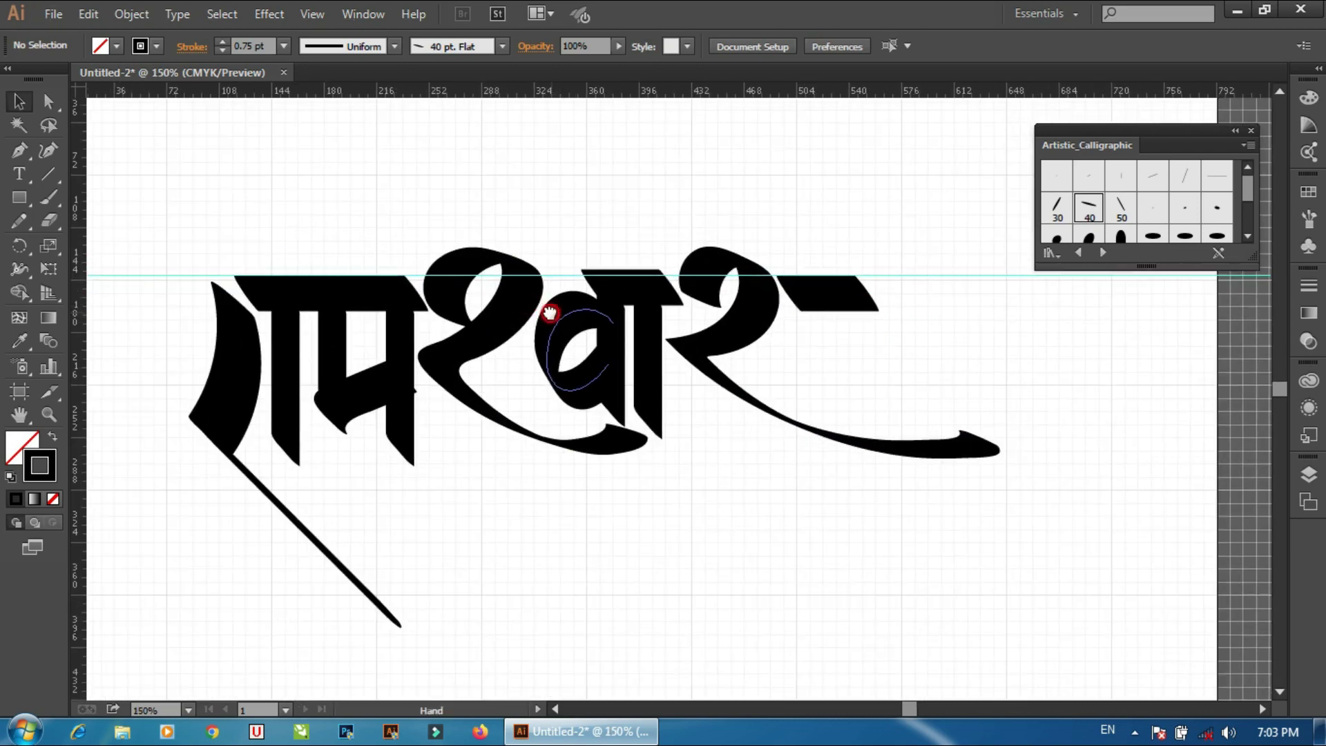
# Delete the horizontal headline guide and zoom in on the start of the word
pyautogui.click(882, 278)
pyautogui.press('Delete')
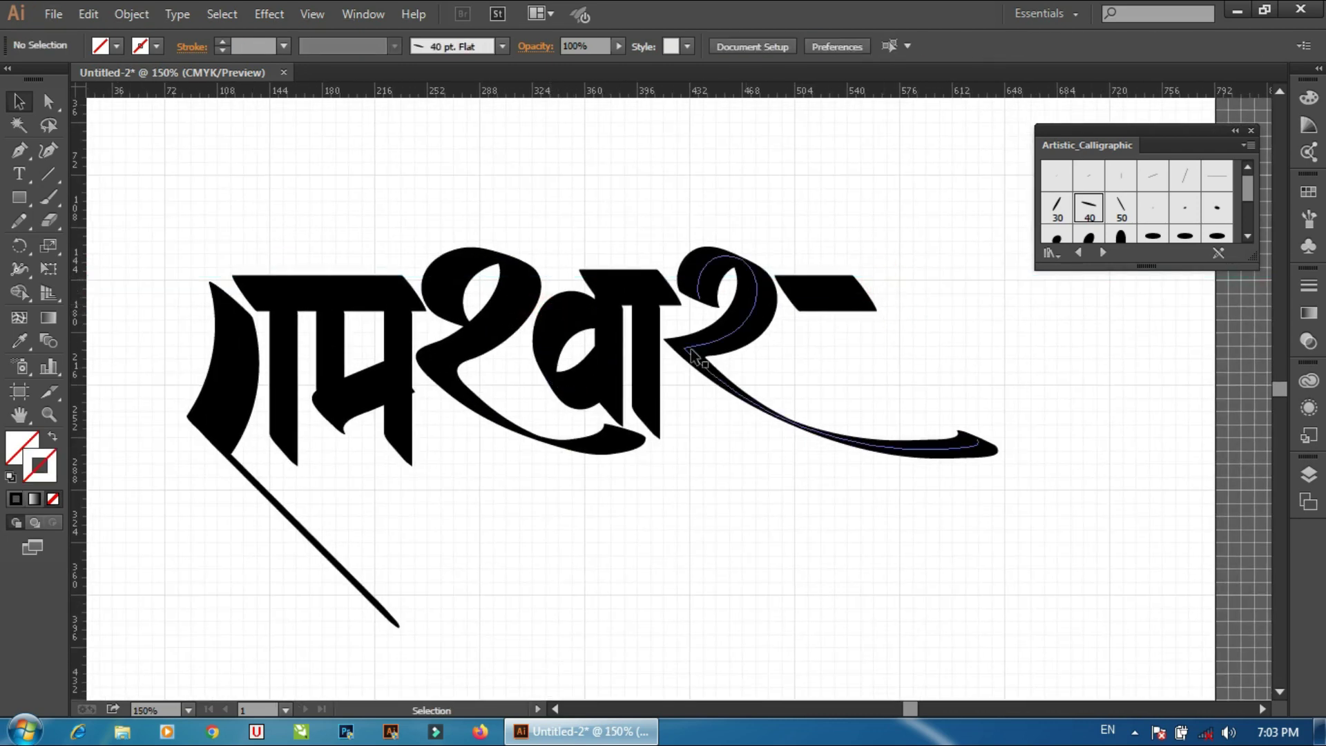
pyautogui.moveTo(710, 353); pyautogui.dragTo(860, 417)
pyautogui.moveTo(743, 355); pyautogui.dragTo(743, 355)
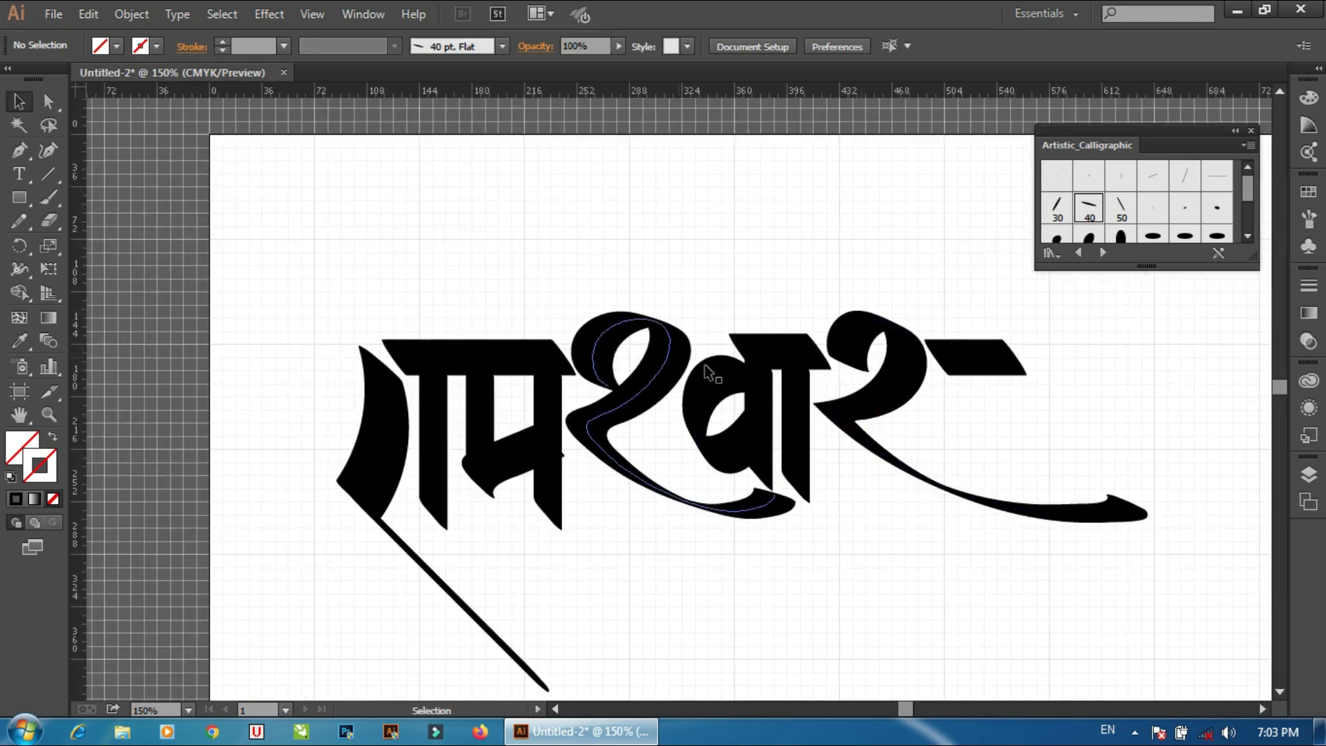
pyautogui.moveTo(580, 327)
pyautogui.mouseDown()
pyautogui.moveTo(598, 378)
pyautogui.moveTo(192, 290)
pyautogui.mouseUp()
pyautogui.hotkey('ctrl', '+')
# Paint a tapered 40 pt Flat brush flourish leftward over म, retrying until satisfied
pyautogui.hotkey('ctrl', 'z')
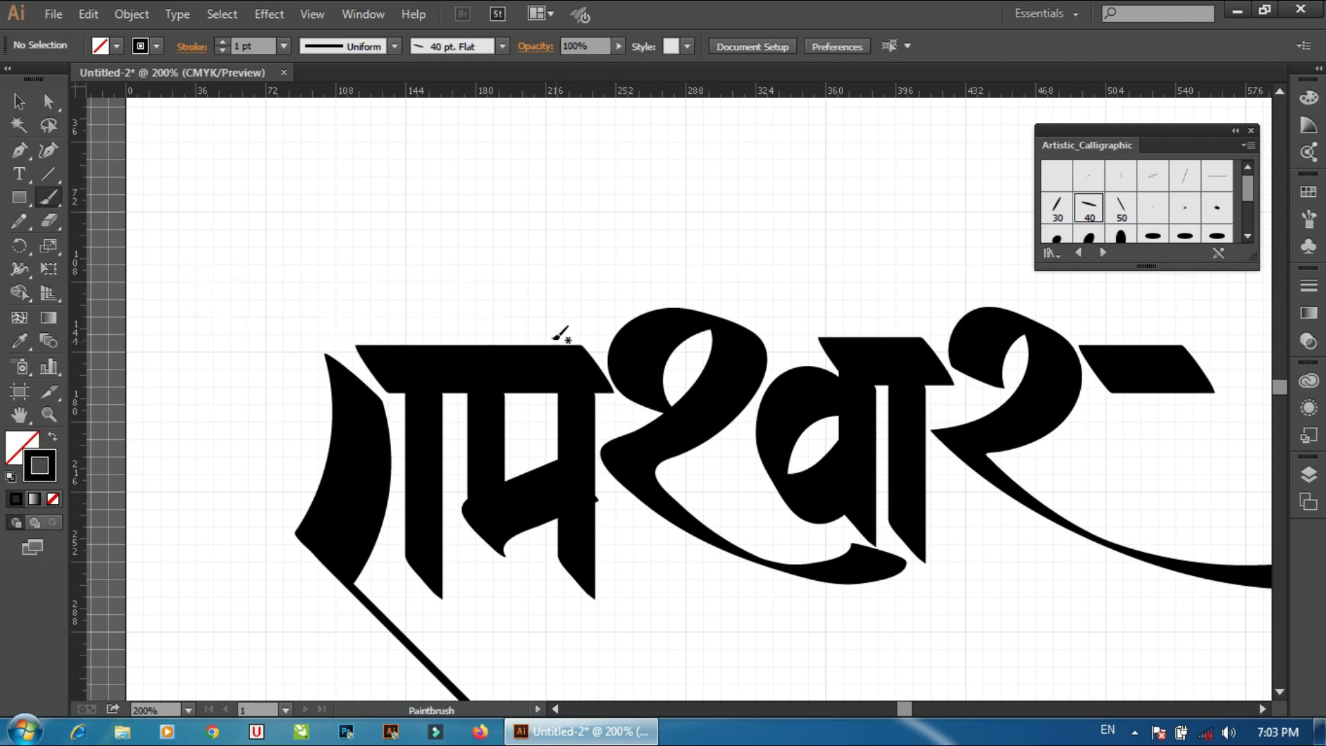
pyautogui.moveTo(516, 304); pyautogui.dragTo(219, 288)
pyautogui.hotkey('ctrl', 'z')
pyautogui.moveTo(591, 334)
pyautogui.mouseDown()
pyautogui.moveTo(394, 293)
pyautogui.moveTo(251, 289)
pyautogui.mouseUp()
pyautogui.hotkey('ctrl', 'z')
pyautogui.moveTo(592, 356); pyautogui.dragTo(216, 343)
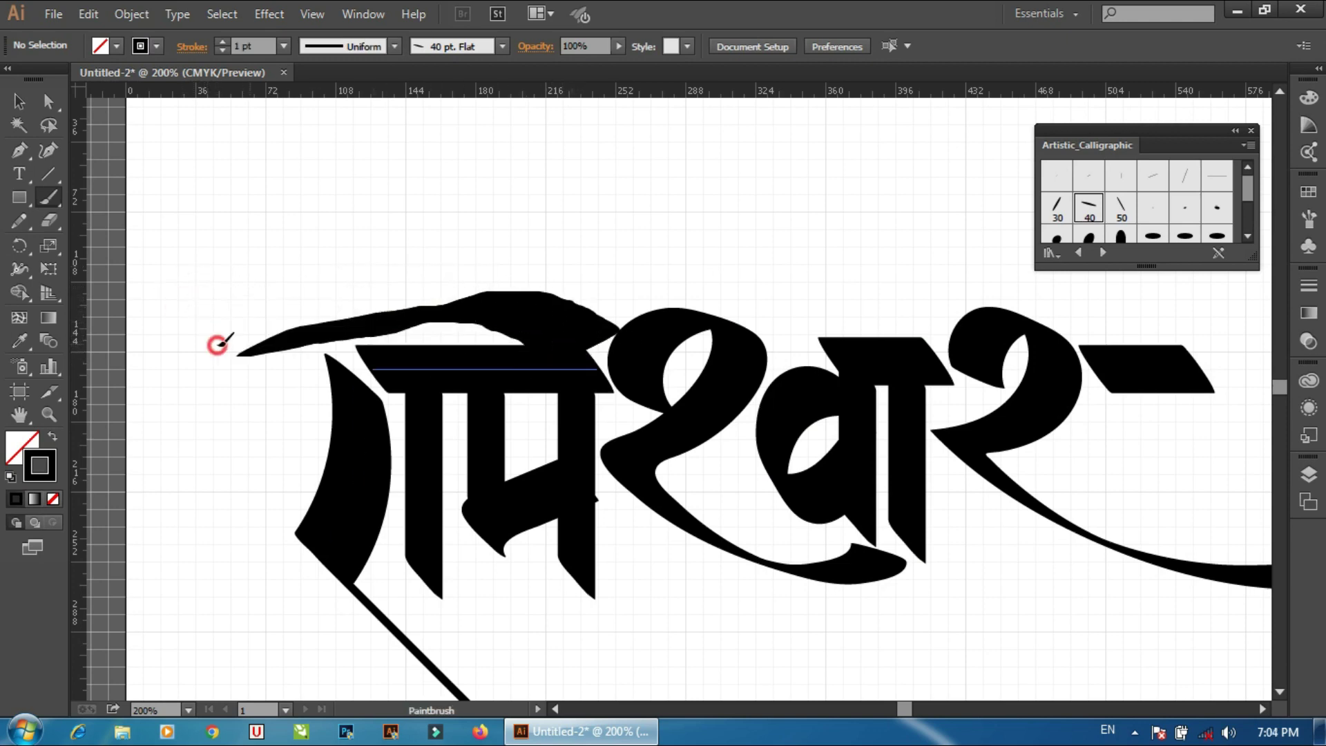
pyautogui.hotkey('ctrl', 'z')
pyautogui.moveTo(556, 345)
pyautogui.mouseDown()
pyautogui.moveTo(503, 296)
pyautogui.moveTo(172, 338)
pyautogui.mouseUp()
pyautogui.hotkey('ctrl', 'z')
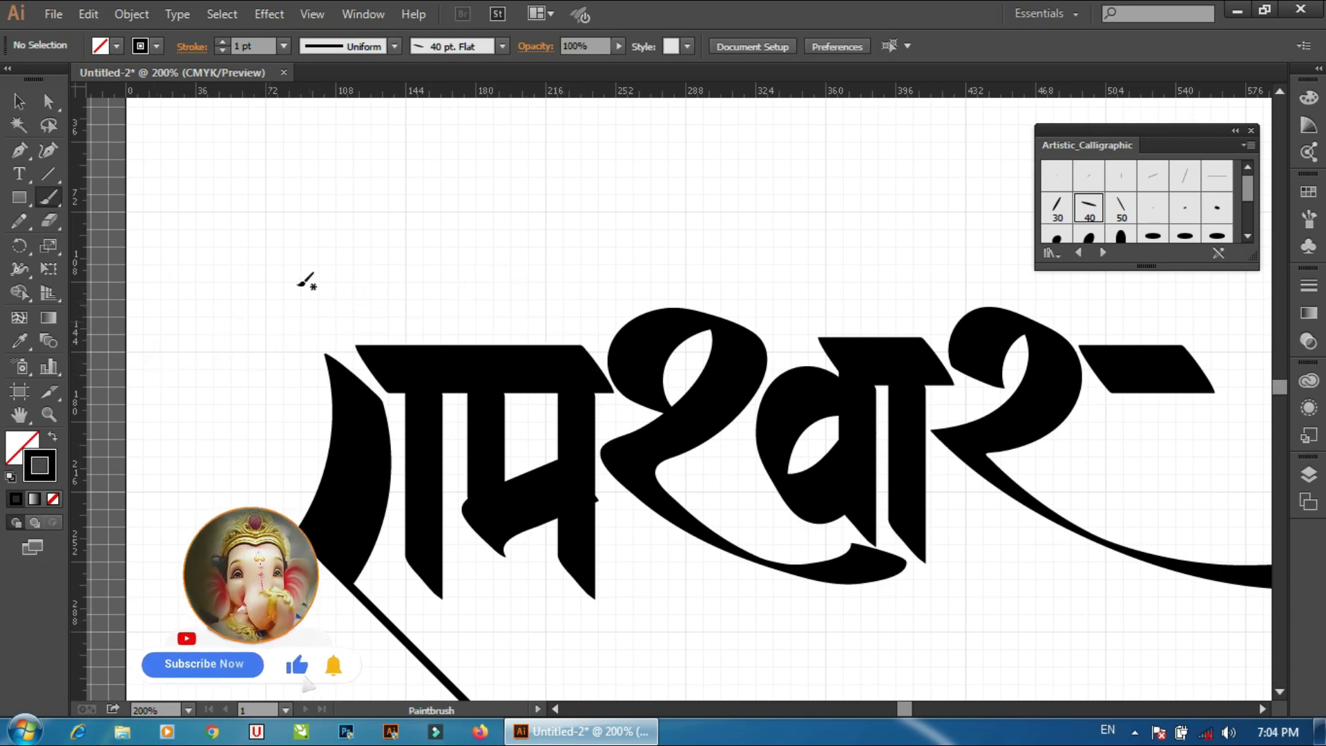
pyautogui.moveTo(598, 343)
pyautogui.mouseDown()
pyautogui.moveTo(435, 296)
pyautogui.moveTo(296, 306)
pyautogui.mouseUp()
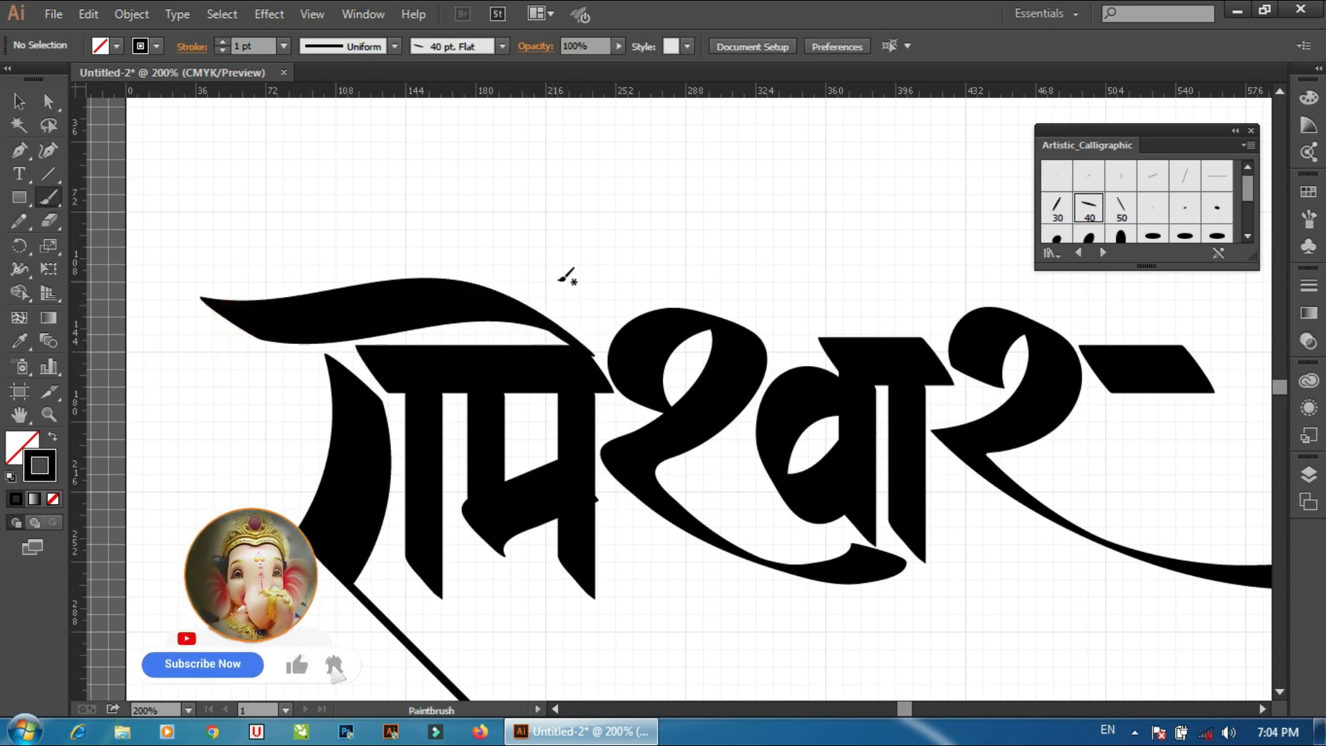
pyautogui.press('v')
pyautogui.click(423, 304)
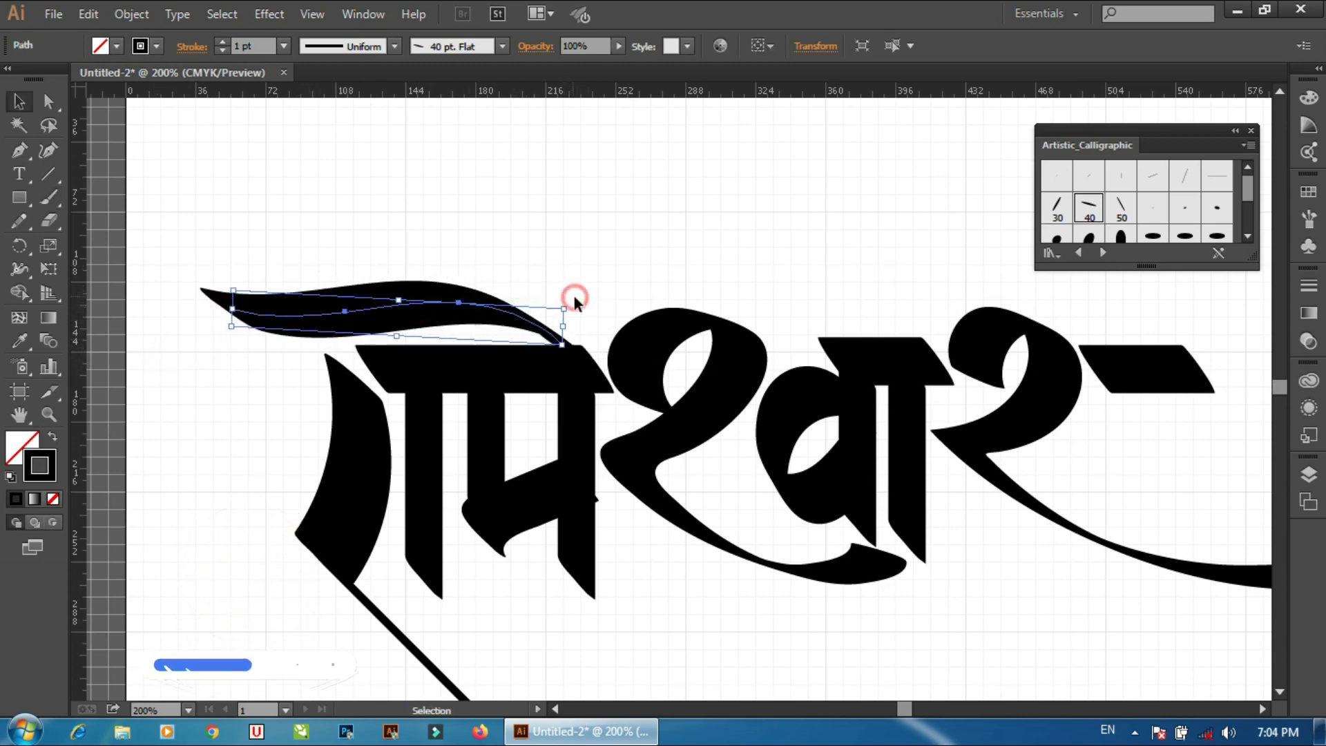
pyautogui.click(616, 258)
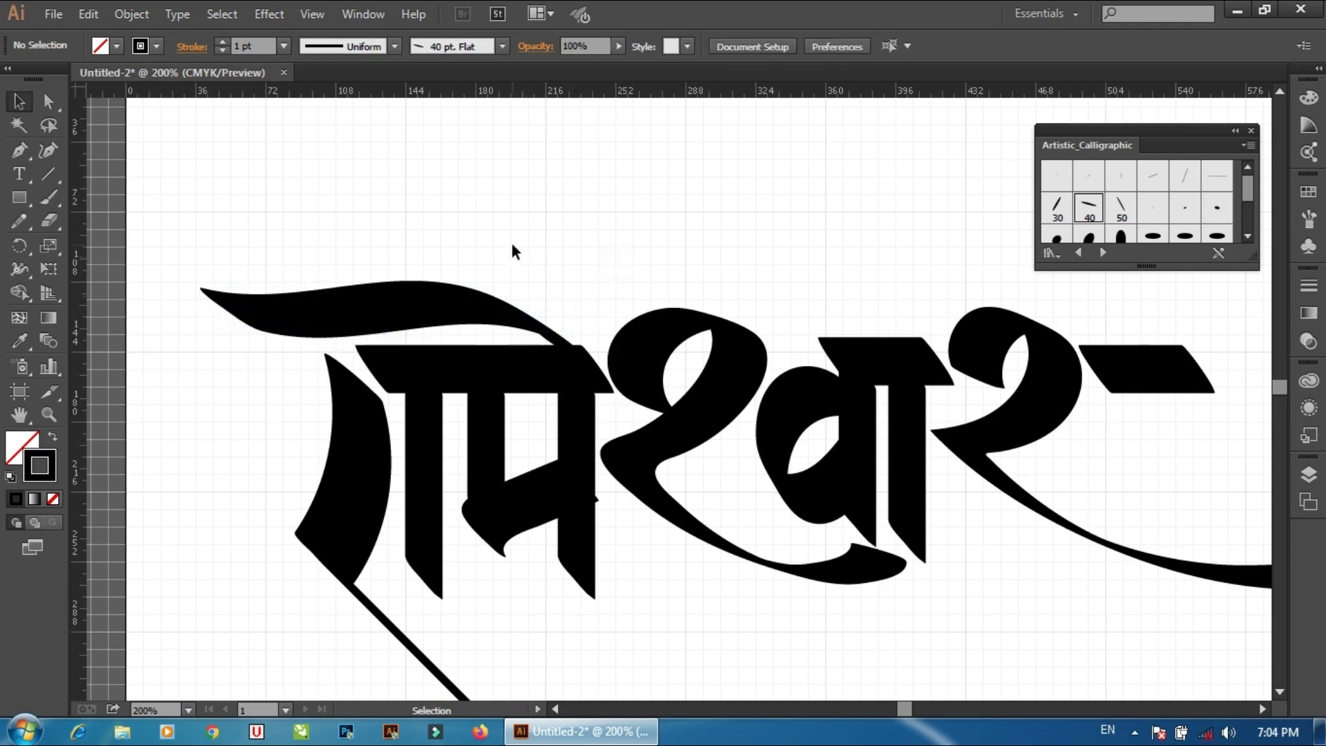
# Hide the canvas grid so the word sits on a plain white artboard
pyautogui.scroll(-1, 511, 325)
pyautogui.scroll(-1, 511, 276)
pyautogui.scroll(-1, 509, 237)
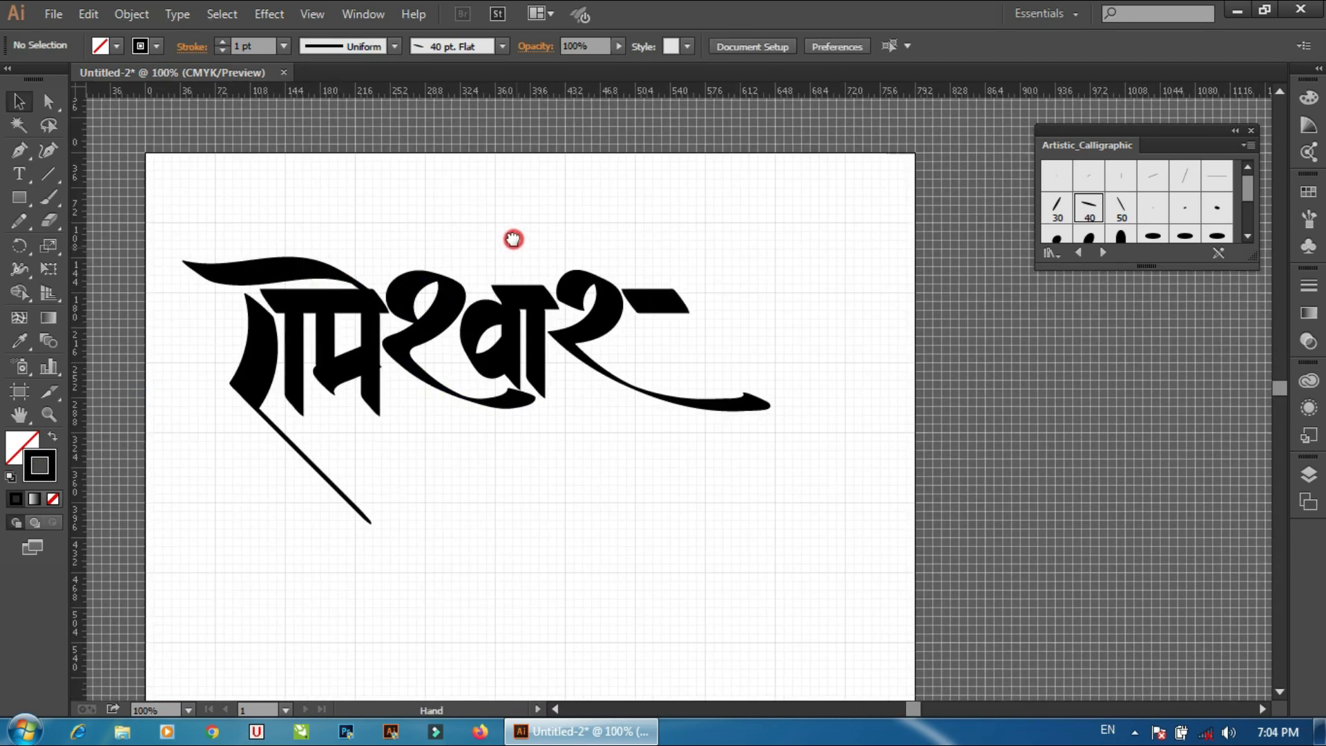
pyautogui.rightClick(597, 218)
pyautogui.click(669, 365)
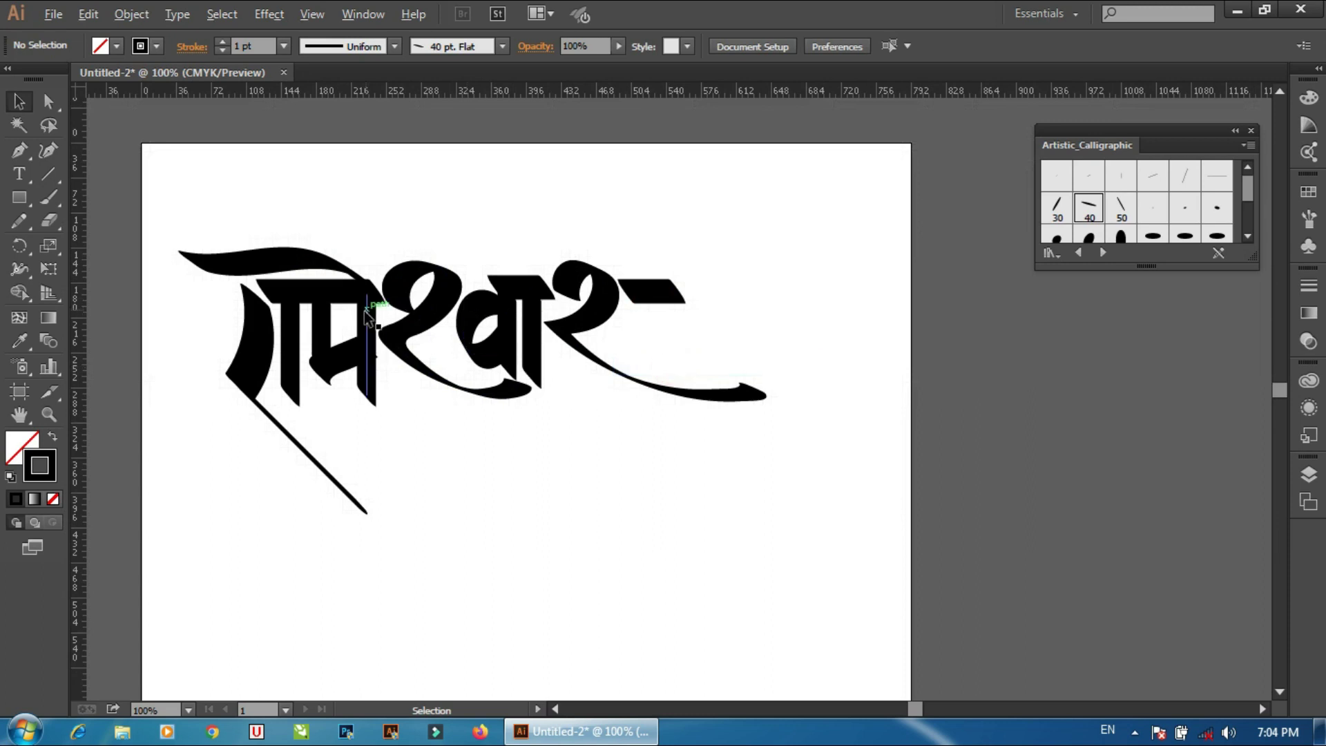
# Inspect a letter of the finished word, clear the selection, and start Save As
pyautogui.scroll(1, 367, 317)
pyautogui.scroll(-1, 374, 382)
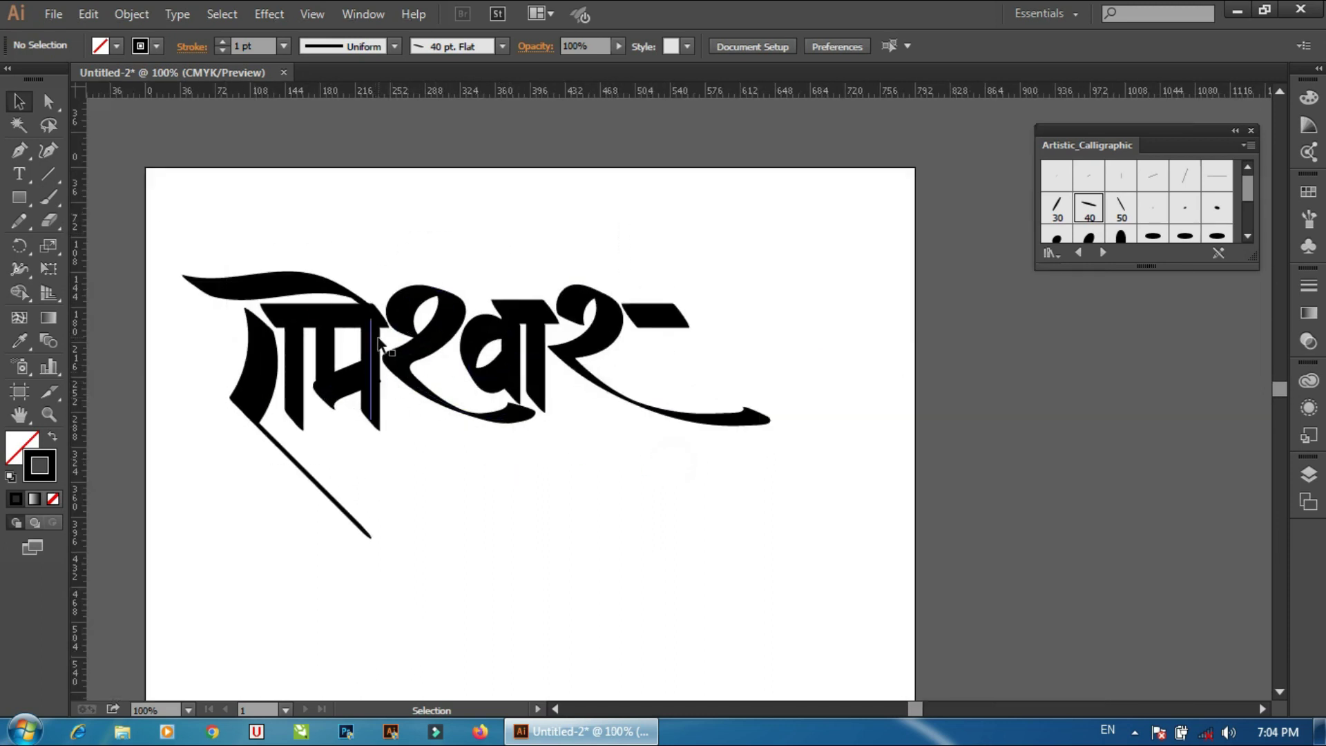
pyautogui.scroll(1, 378, 343)
pyautogui.click(207, 270)
pyautogui.click(860, 523)
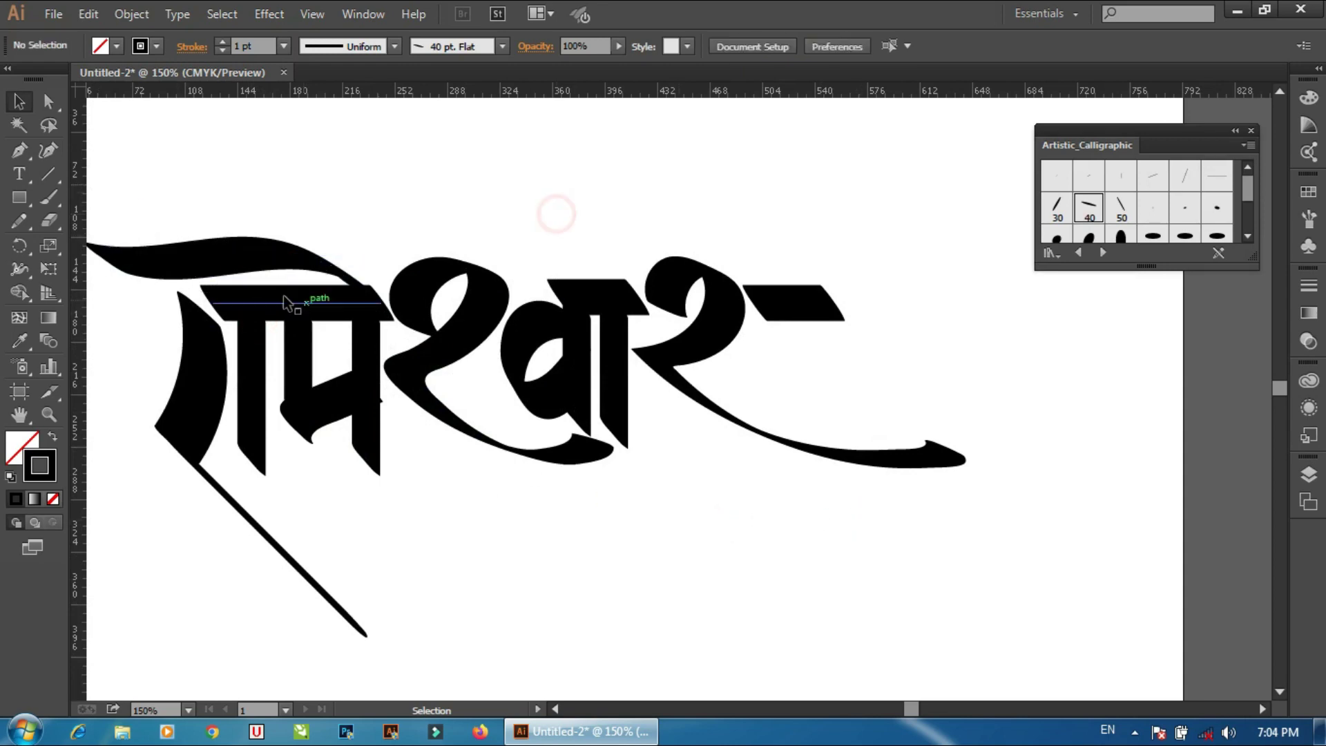
pyautogui.click(54, 14)
pyautogui.click(125, 191)
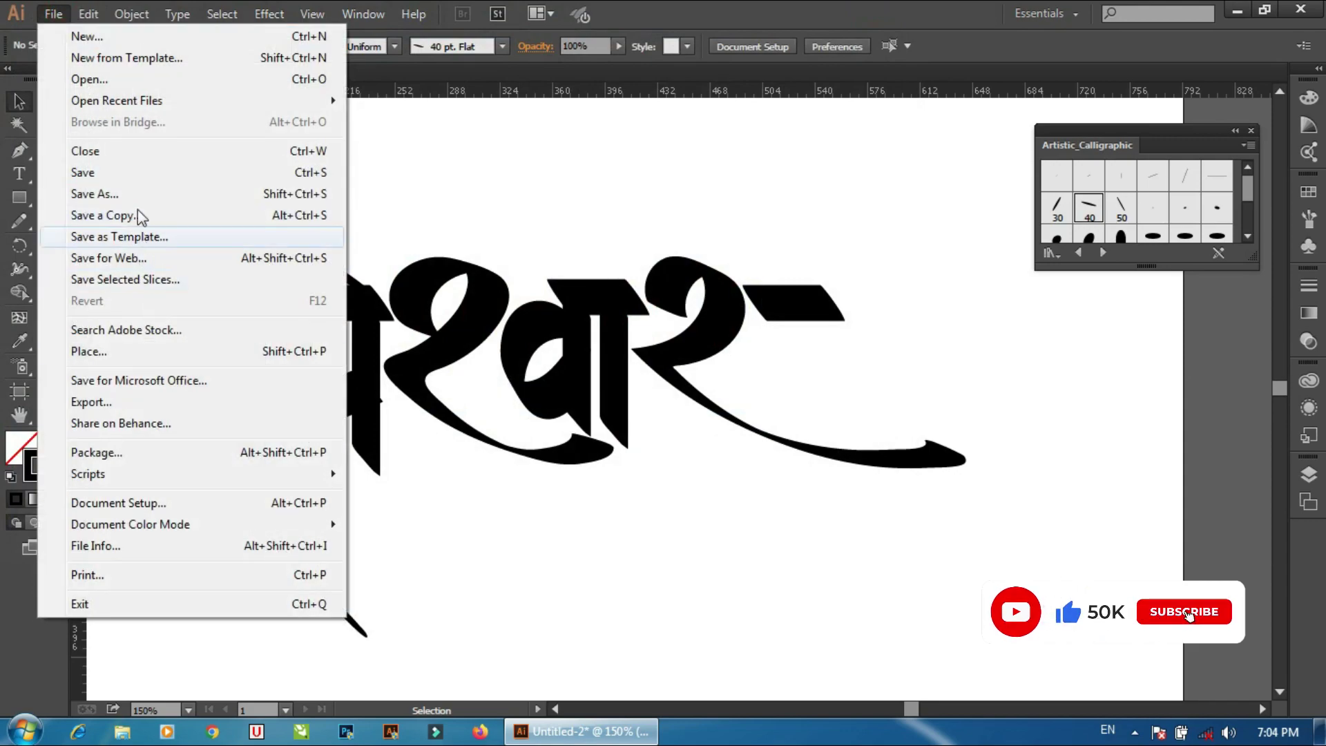
# Save the artwork to the Desktop as Untitled-2.ai in Adobe Illustrator format
pyautogui.click(138, 194)
pyautogui.click(79, 132)
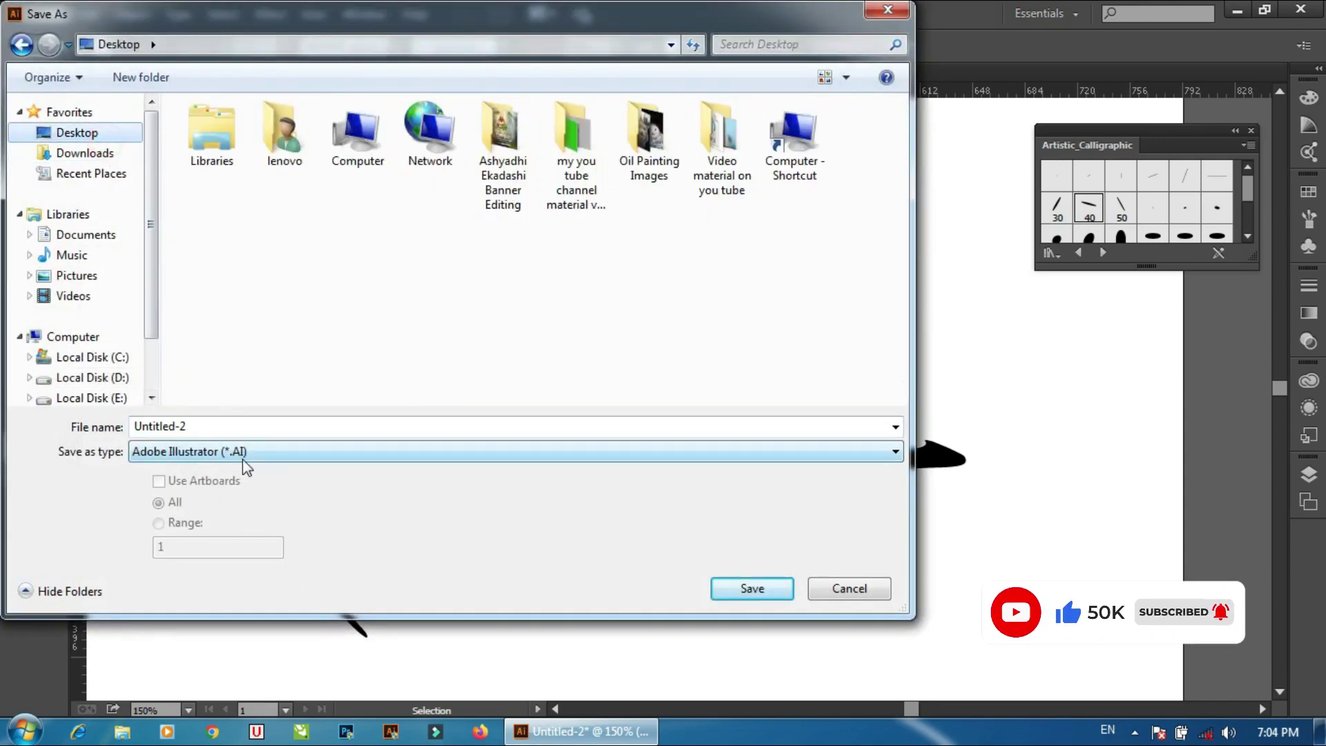
pyautogui.click(717, 591)
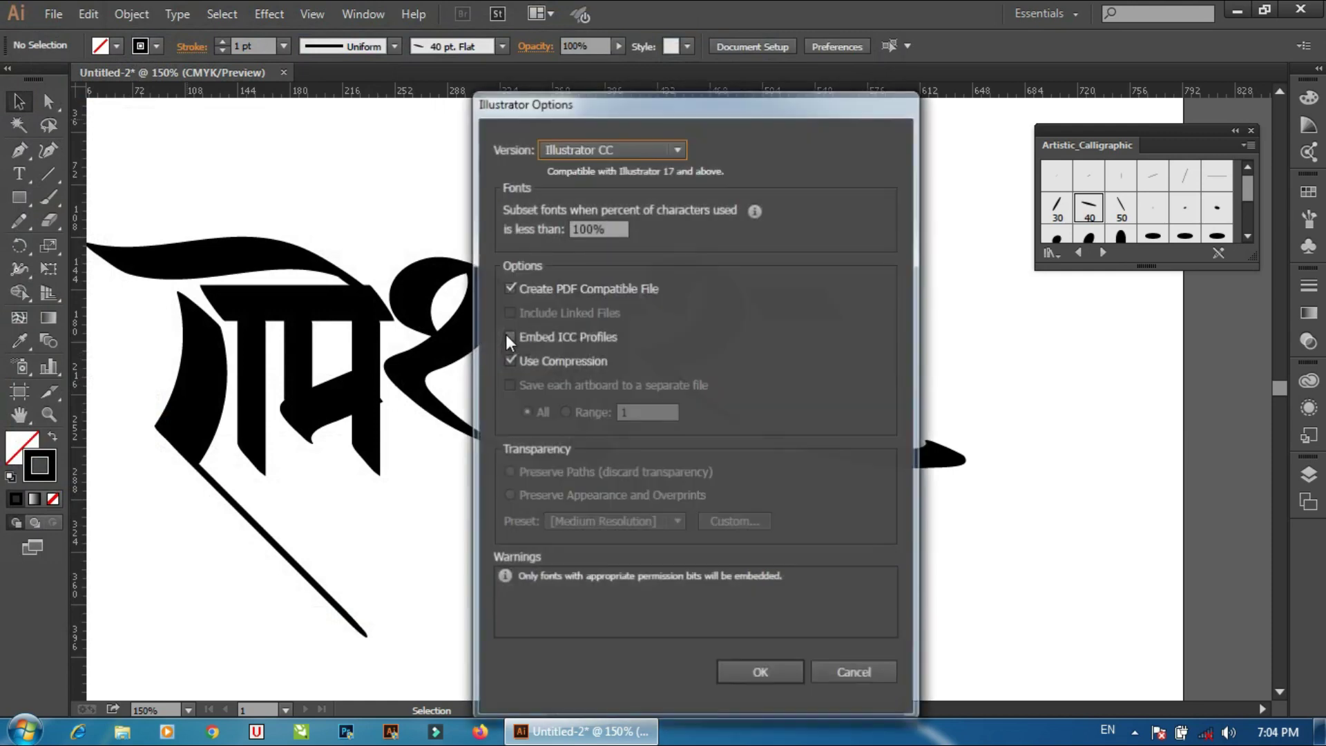
# Keep the Illustrator CC version in Illustrator Options, confirm, and close the document
pyautogui.click(624, 149)
pyautogui.click(648, 134)
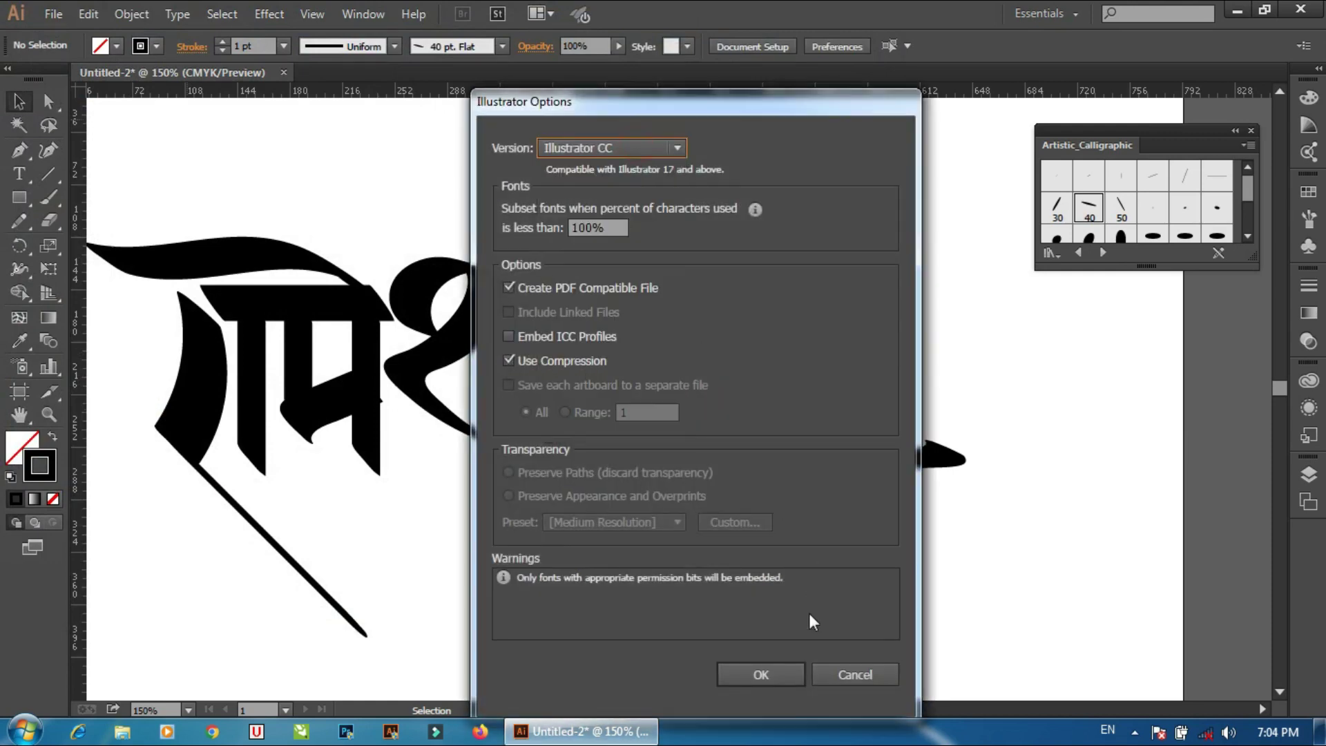
pyautogui.click(759, 673)
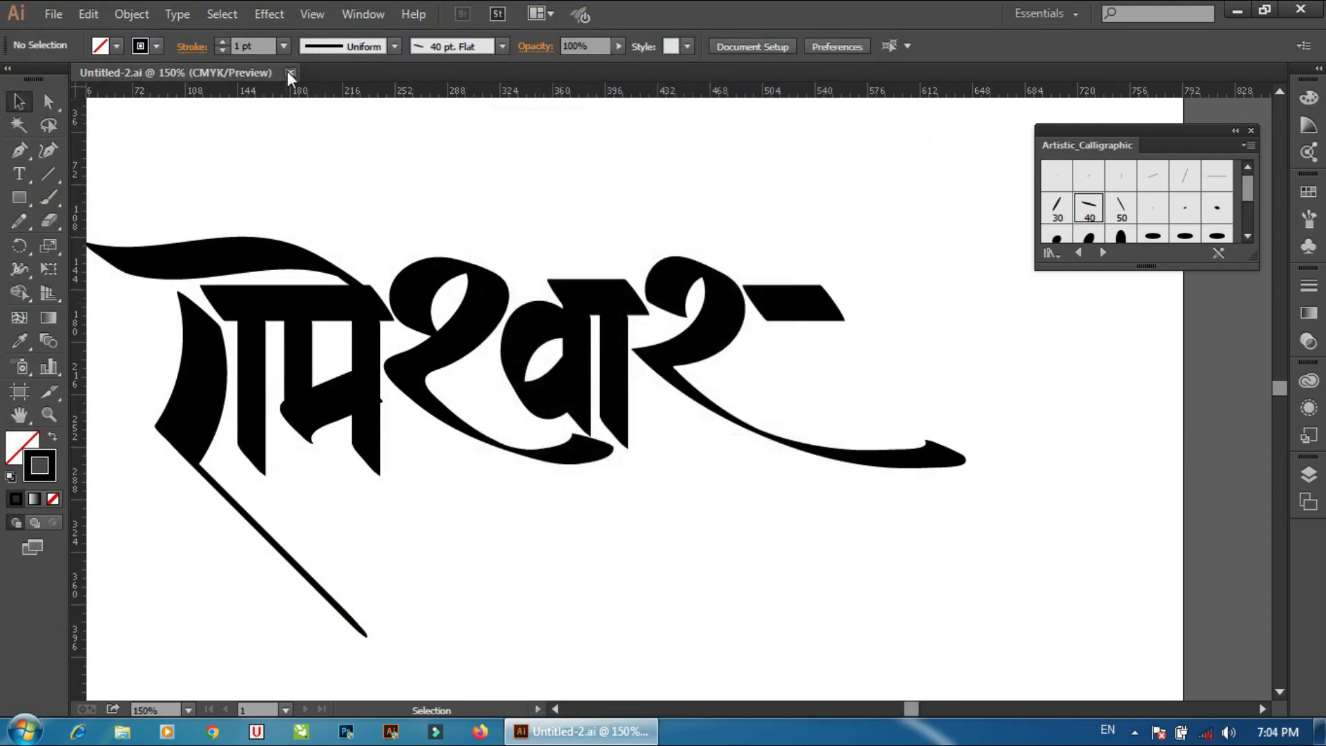
pyautogui.hotkey('ctrl', 'w')
pyautogui.click(1251, 130)
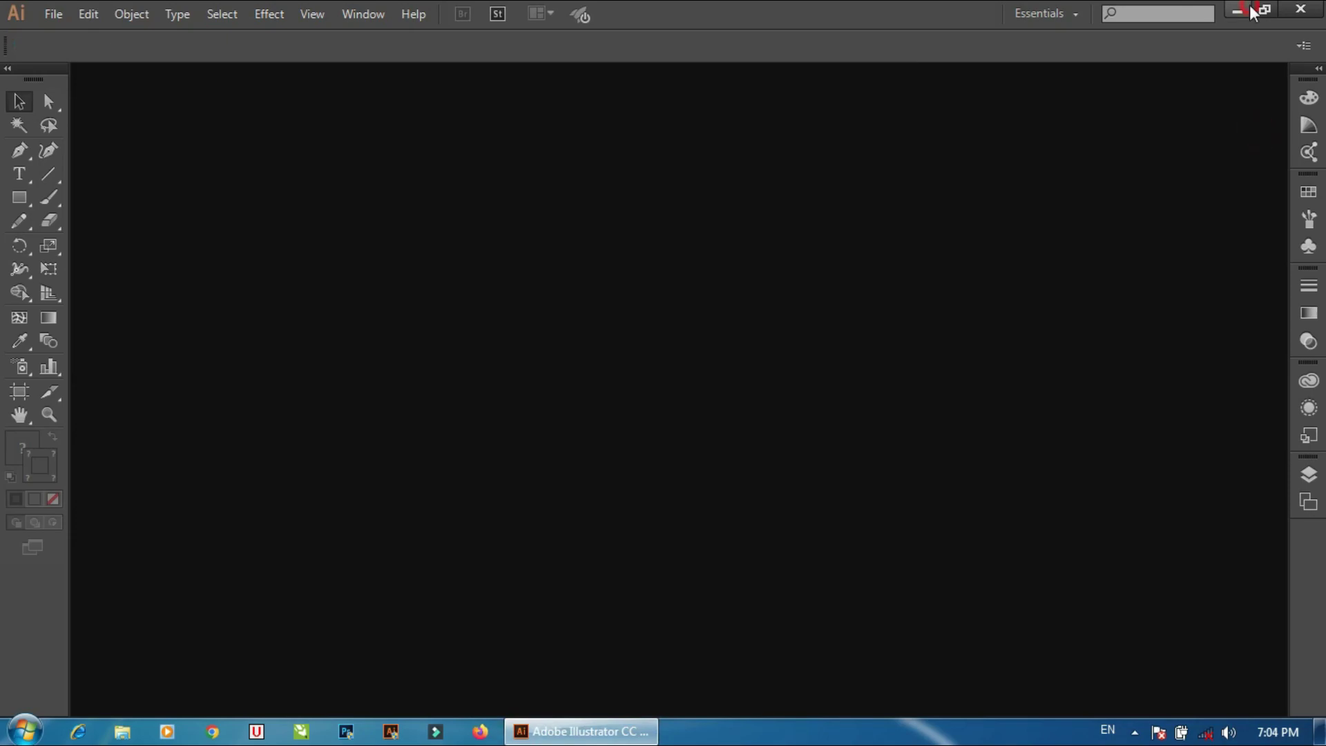
pyautogui.click(1236, 9)
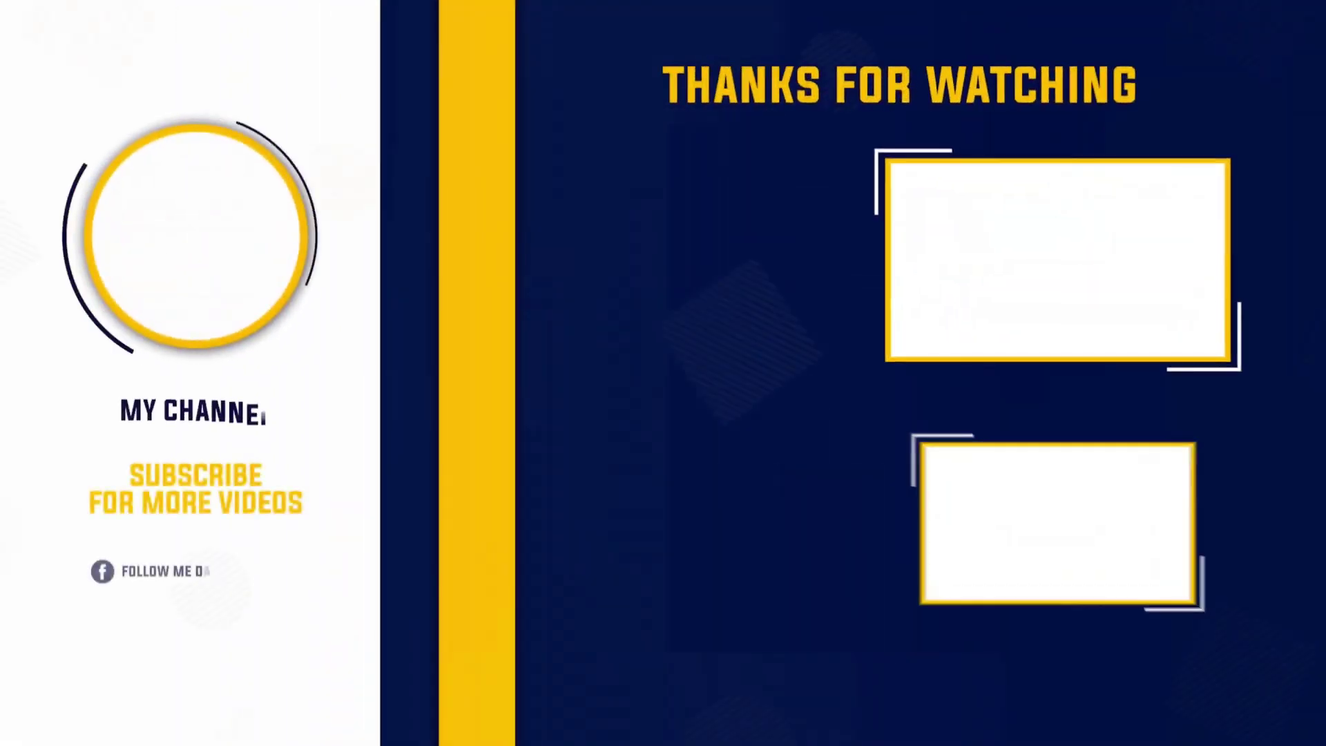